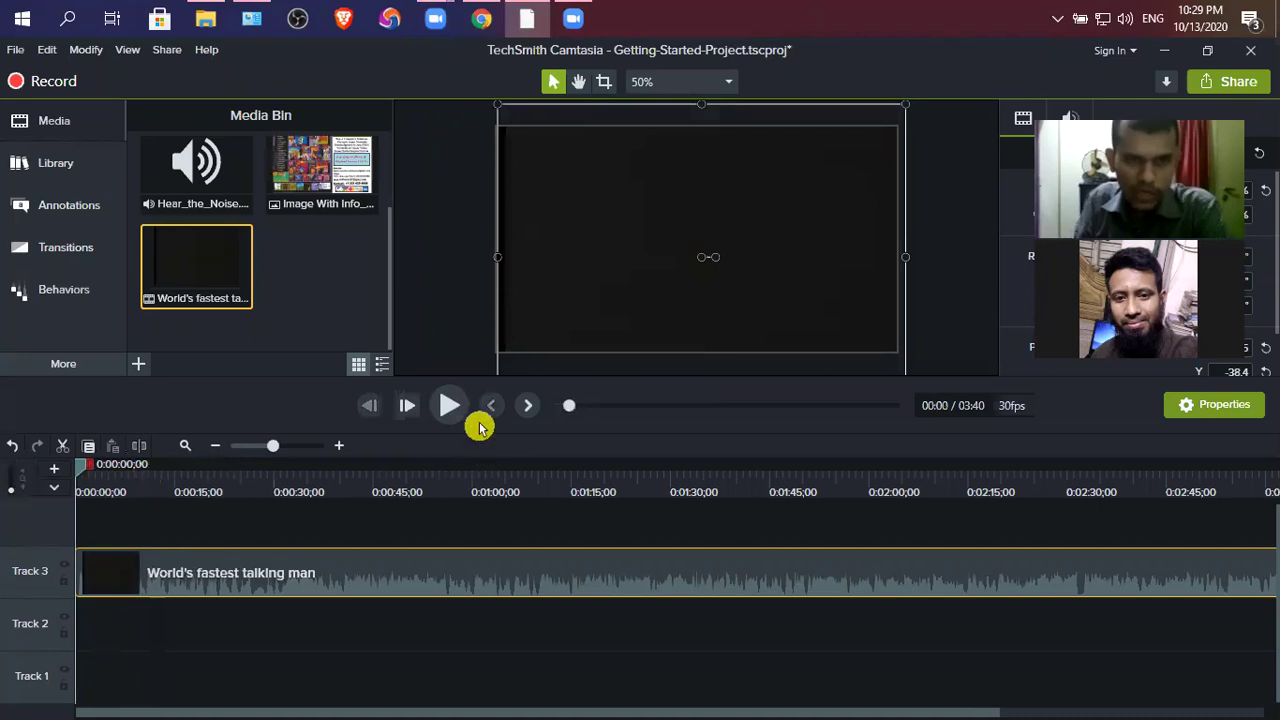
Step: Play the opening seconds of the World's fastest talking man clip and replay around the six-second mark to find a cut point
click(449, 405)
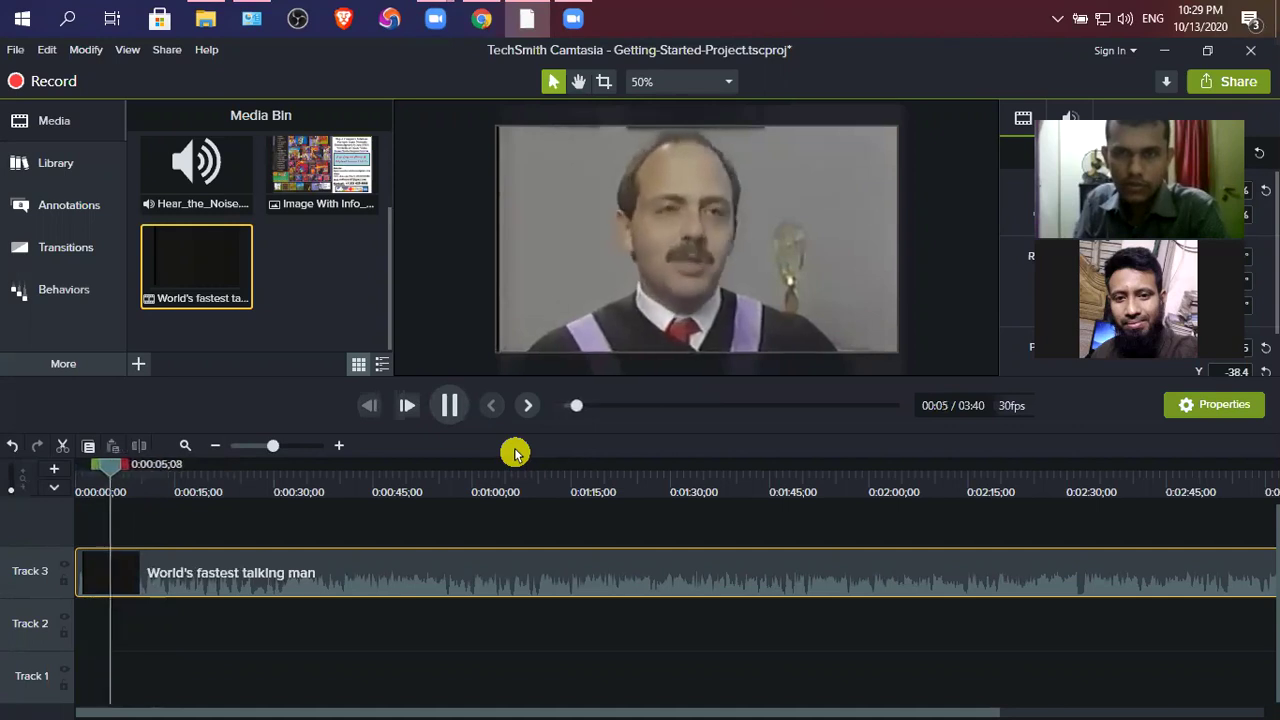
click(448, 410)
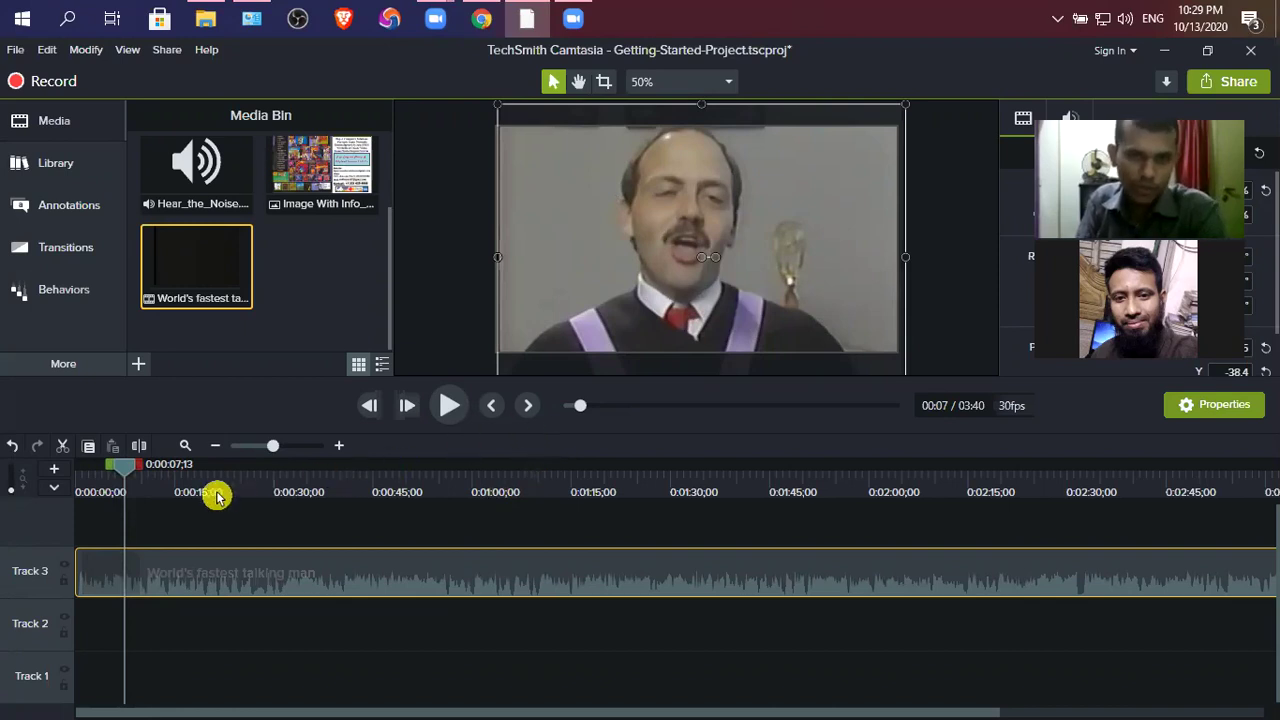
drag(123, 470, 114, 466)
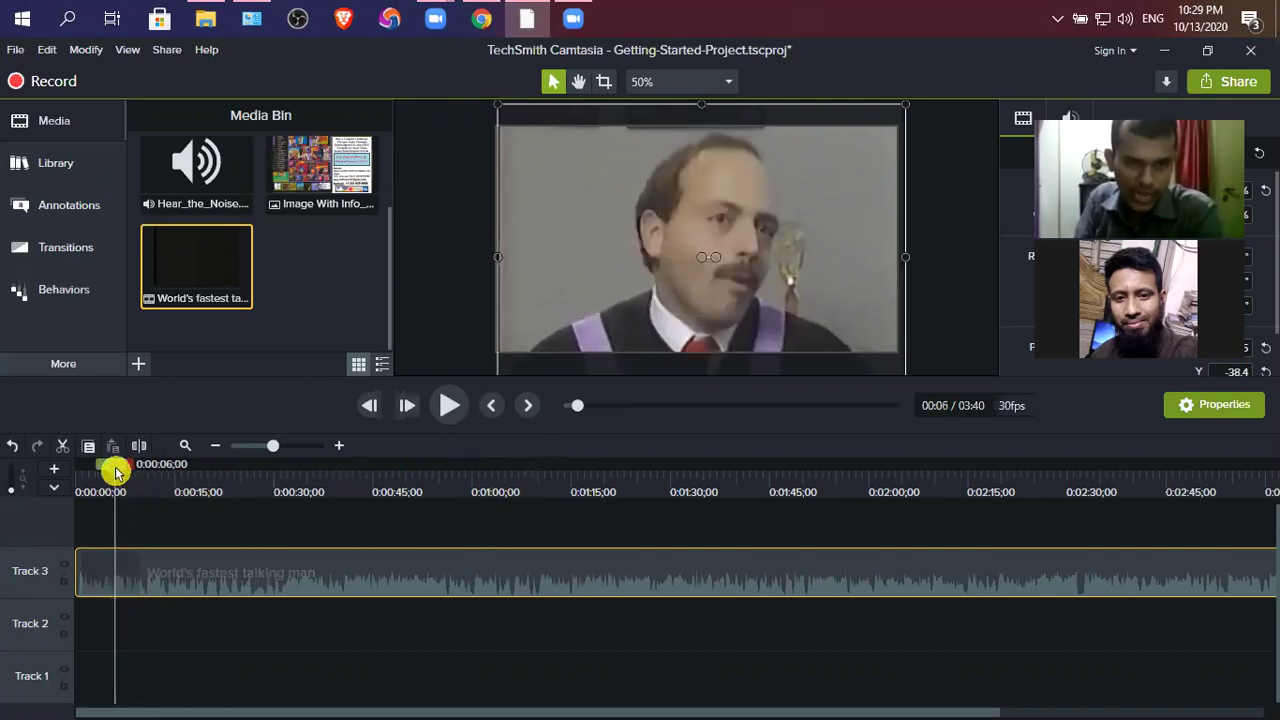
drag(114, 462, 97, 468)
click(449, 405)
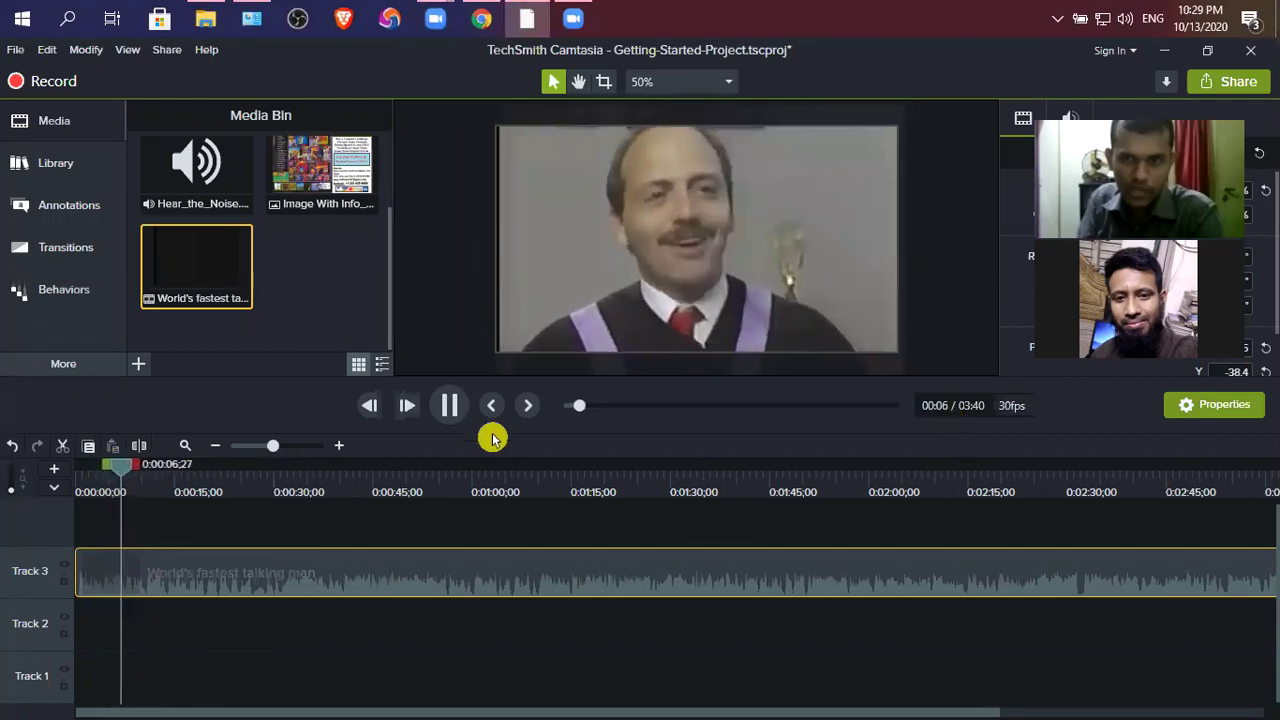
drag(120, 471, 100, 477)
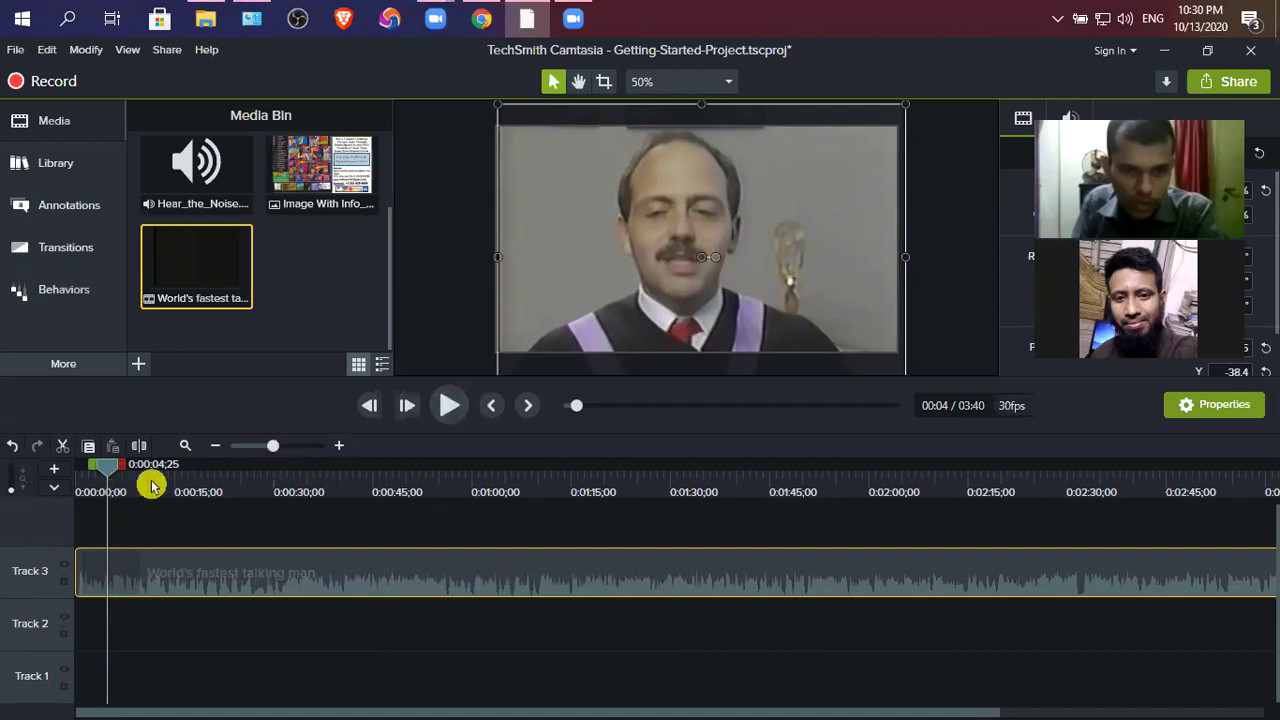
click(445, 408)
click(445, 408)
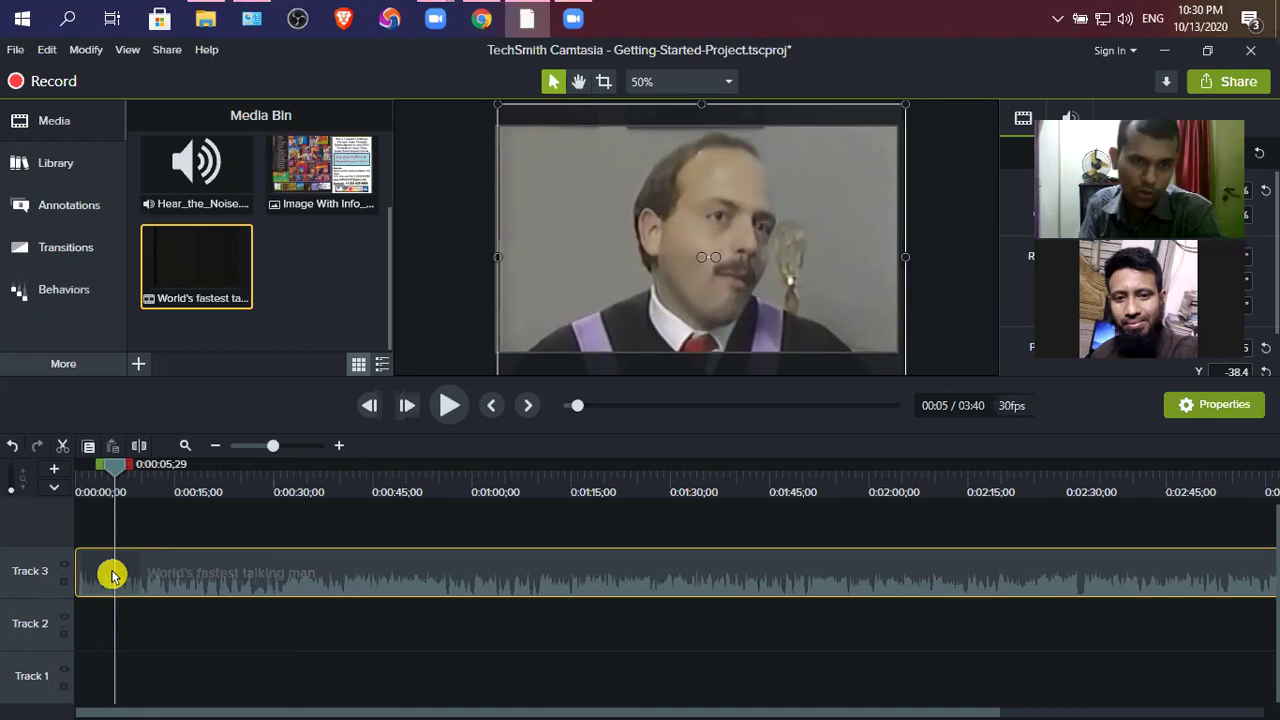
Step: Play the clip from its start to about 6 seconds to locate the cut point against the audio waveform
click(338, 448)
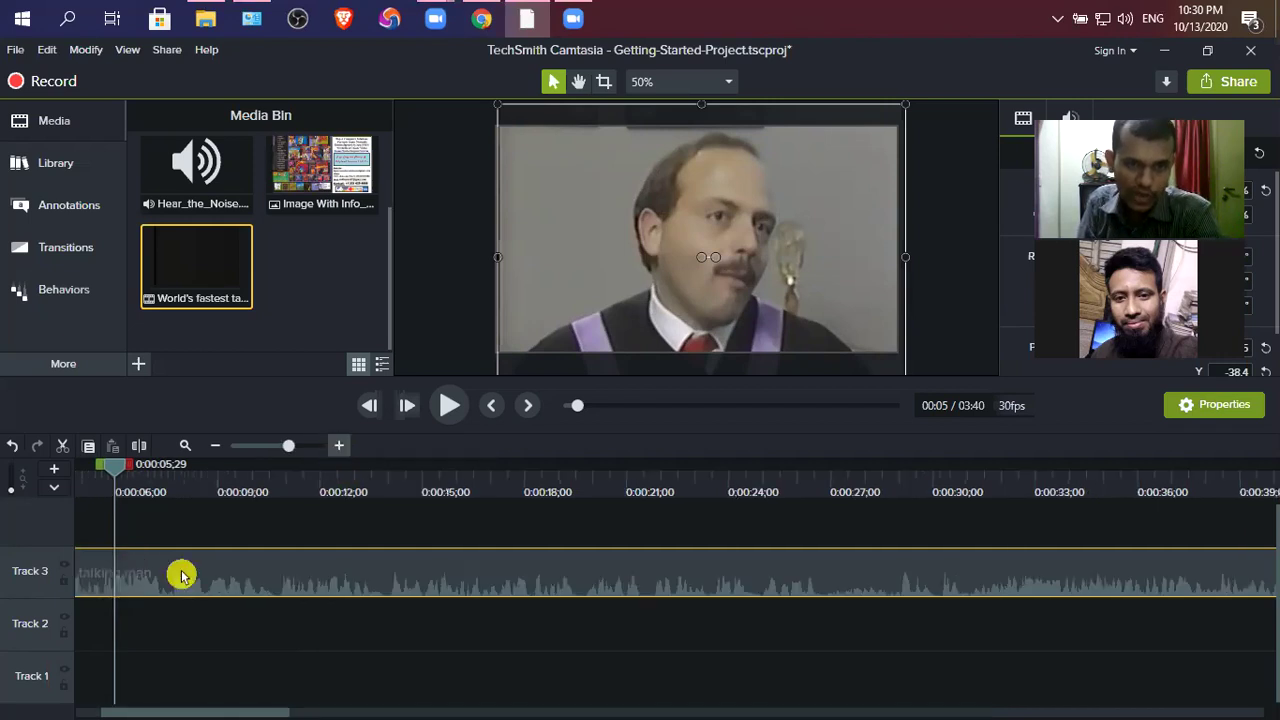
scroll(215, 567, up, 1)
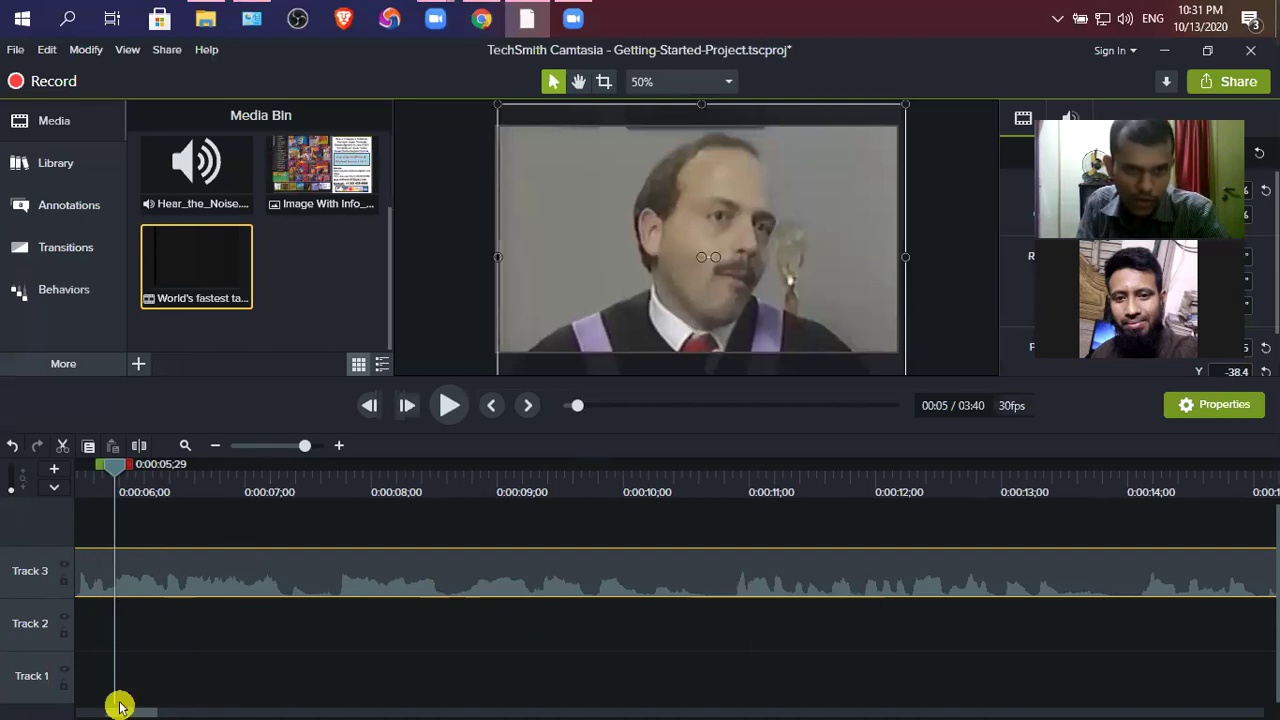
drag(120, 706, 14, 700)
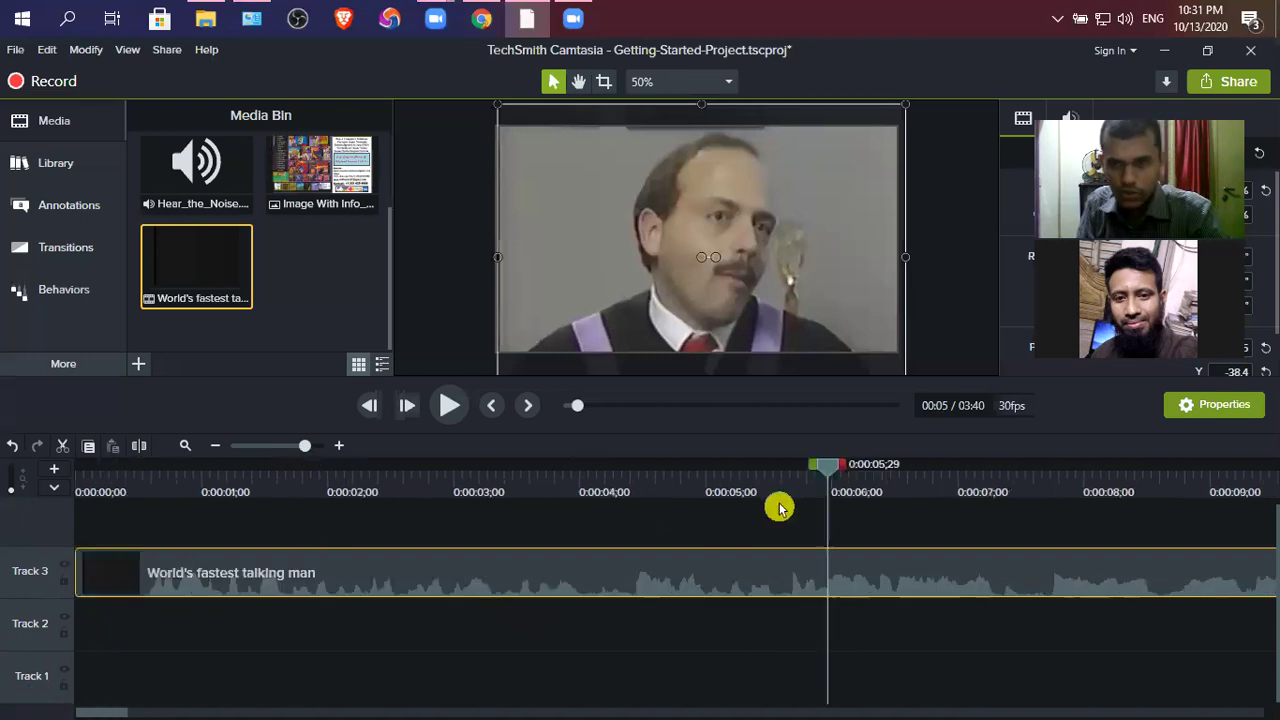
drag(828, 474, 819, 474)
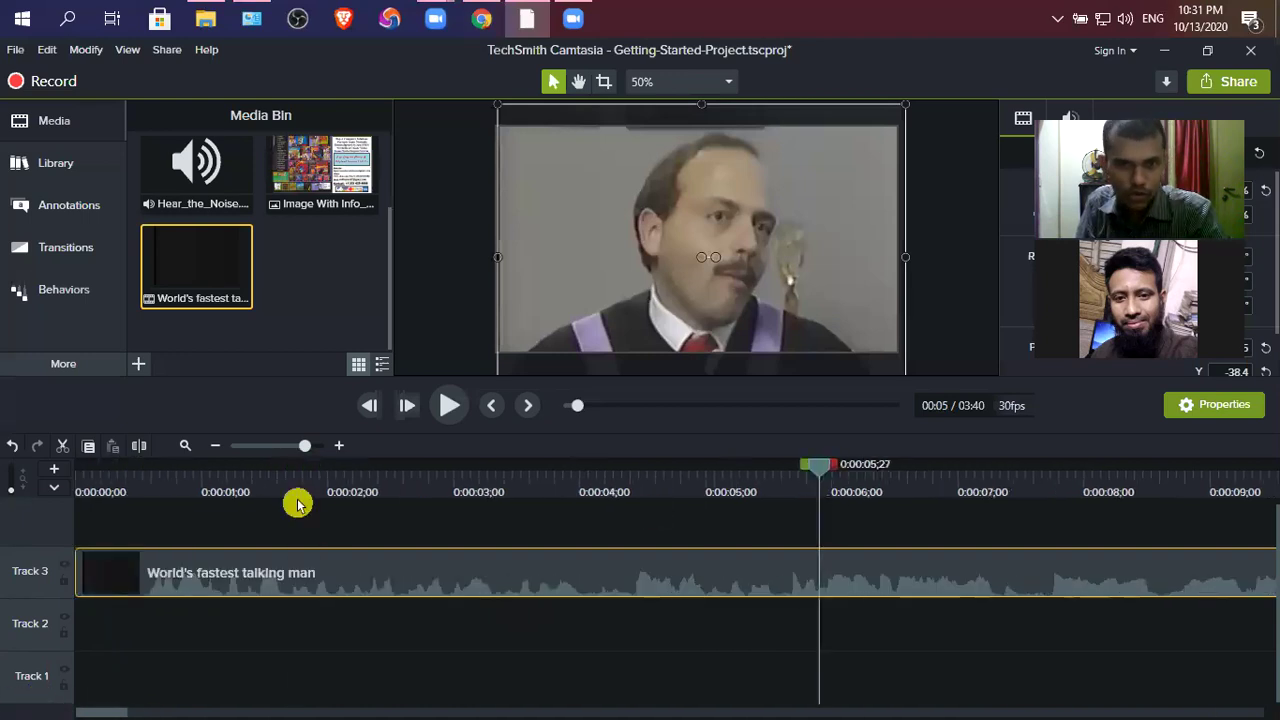
key(ctrl+Home)
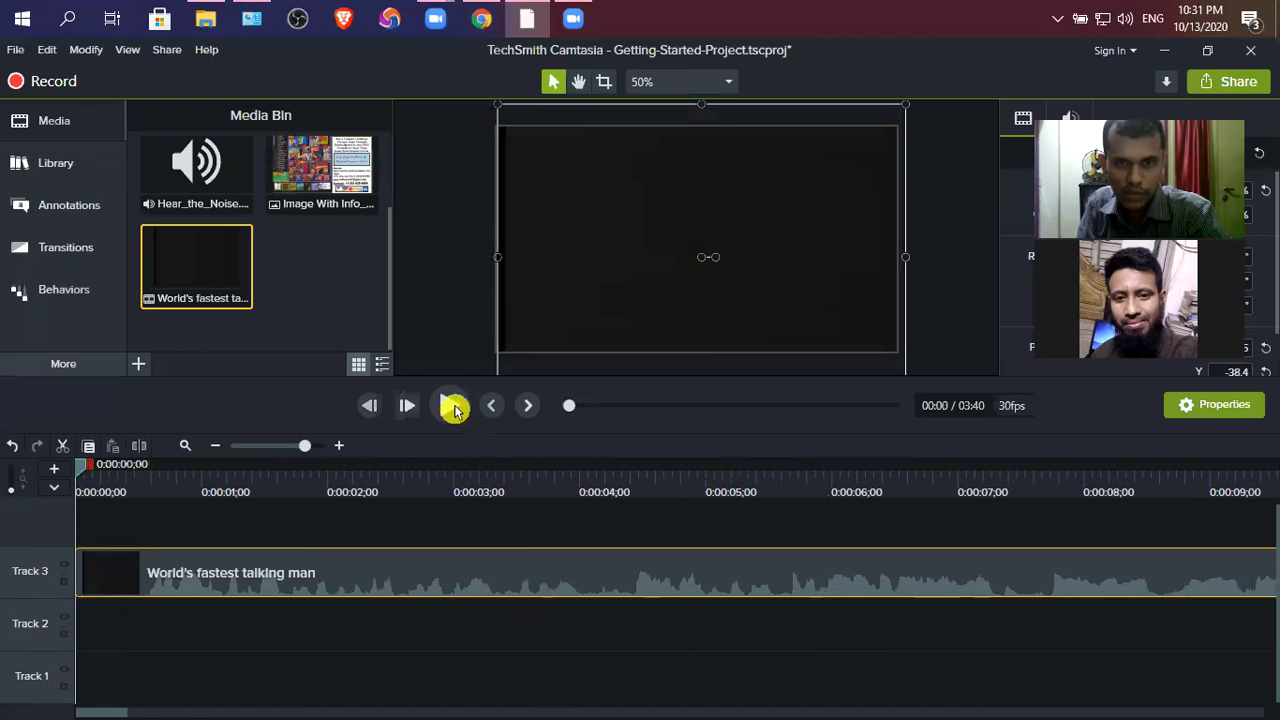
click(452, 406)
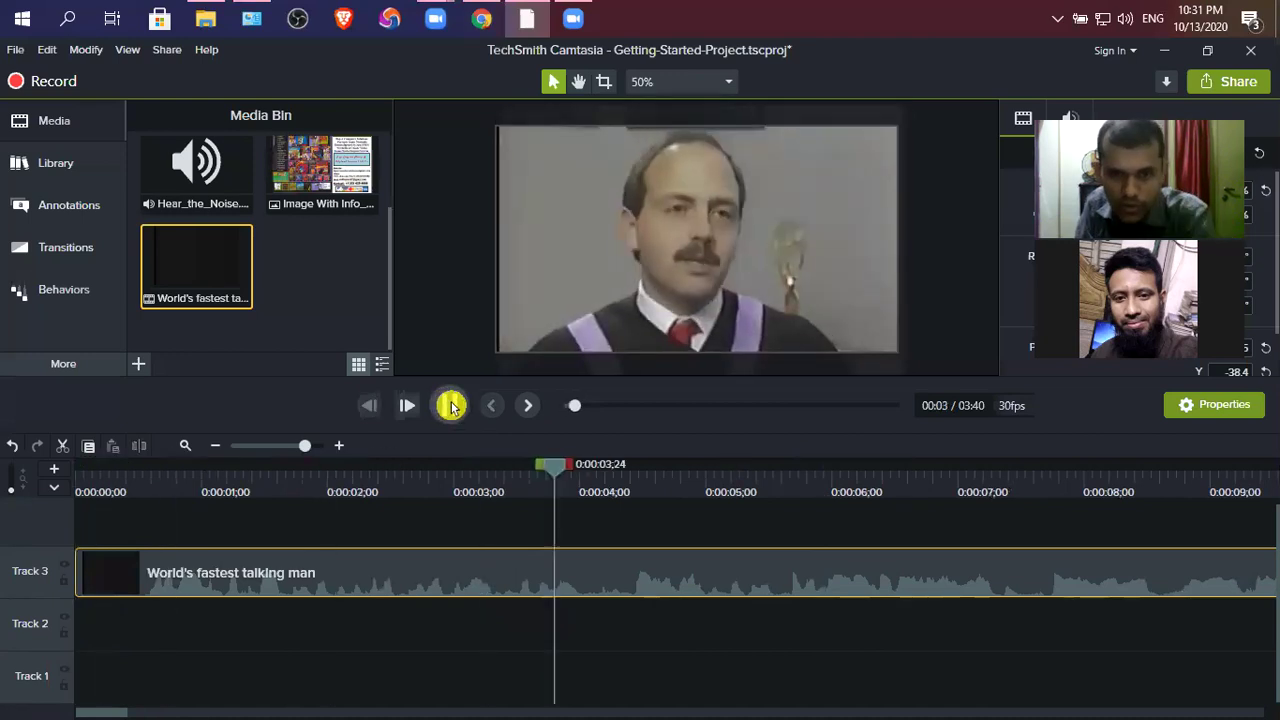
click(452, 405)
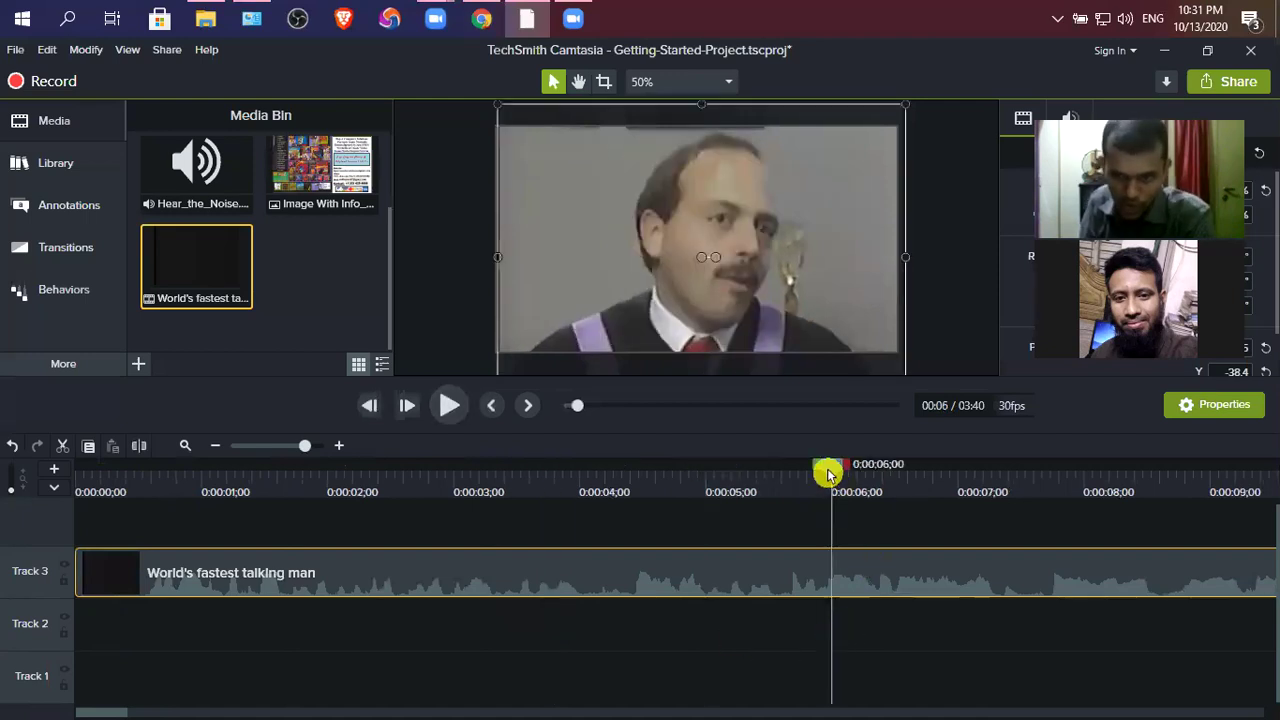
Step: Split the World's fastest talking man clip on Track 3 at 0:00:05;20
click(797, 483)
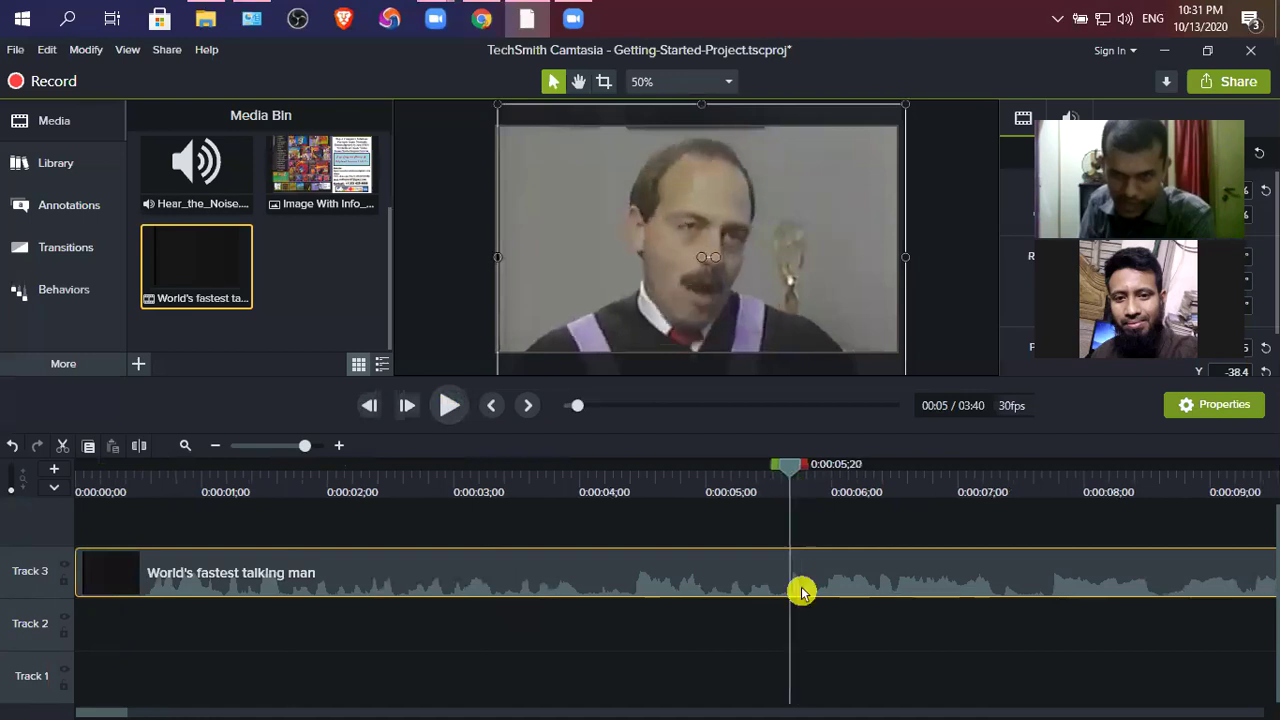
click(790, 474)
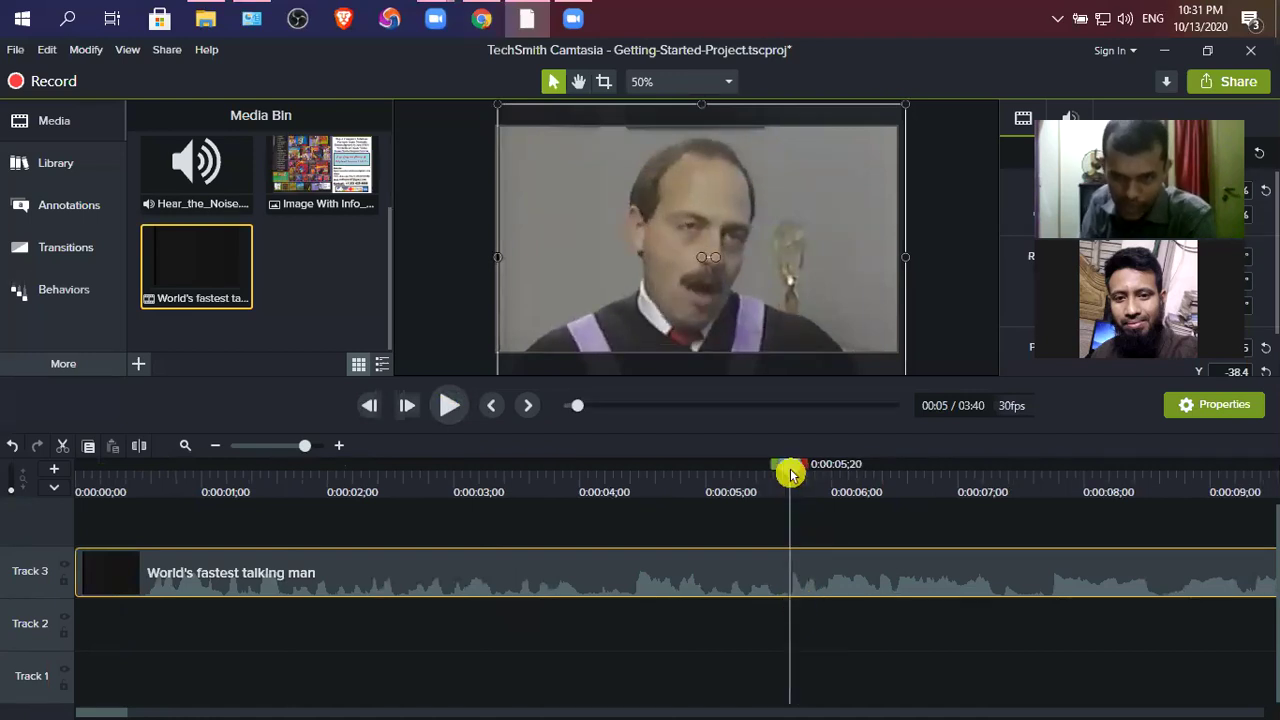
click(791, 474)
click(790, 473)
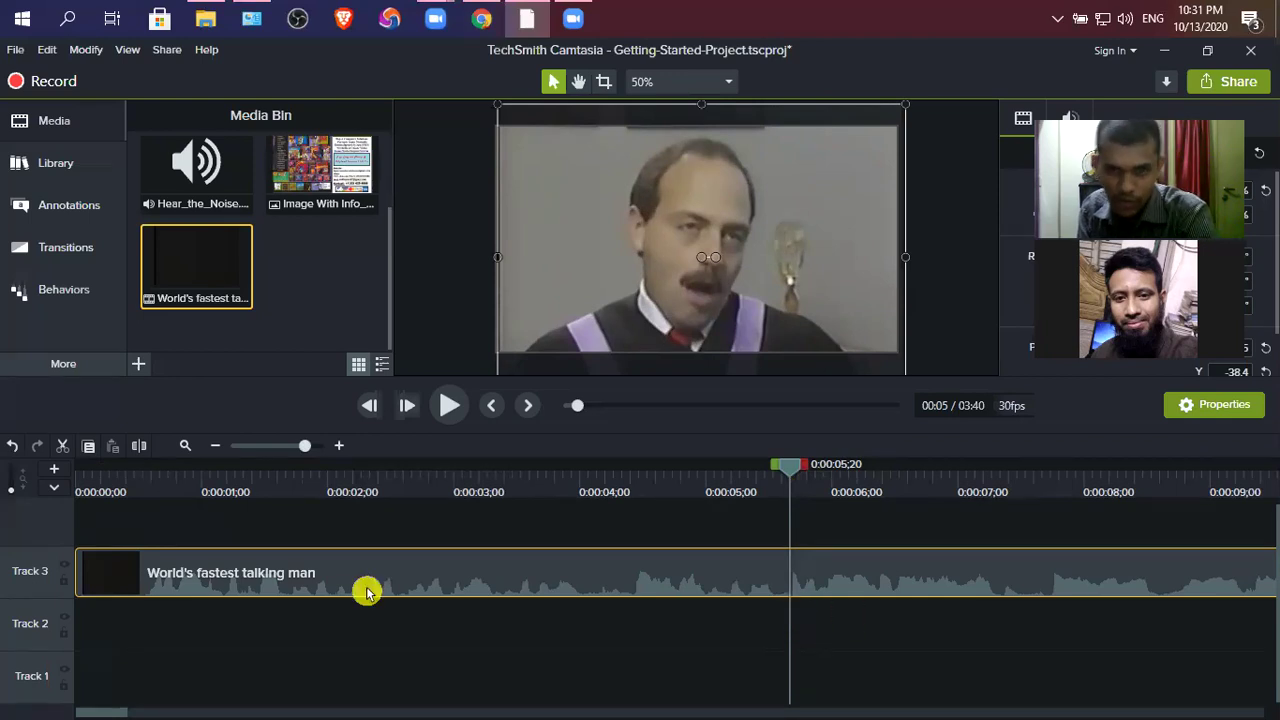
click(213, 448)
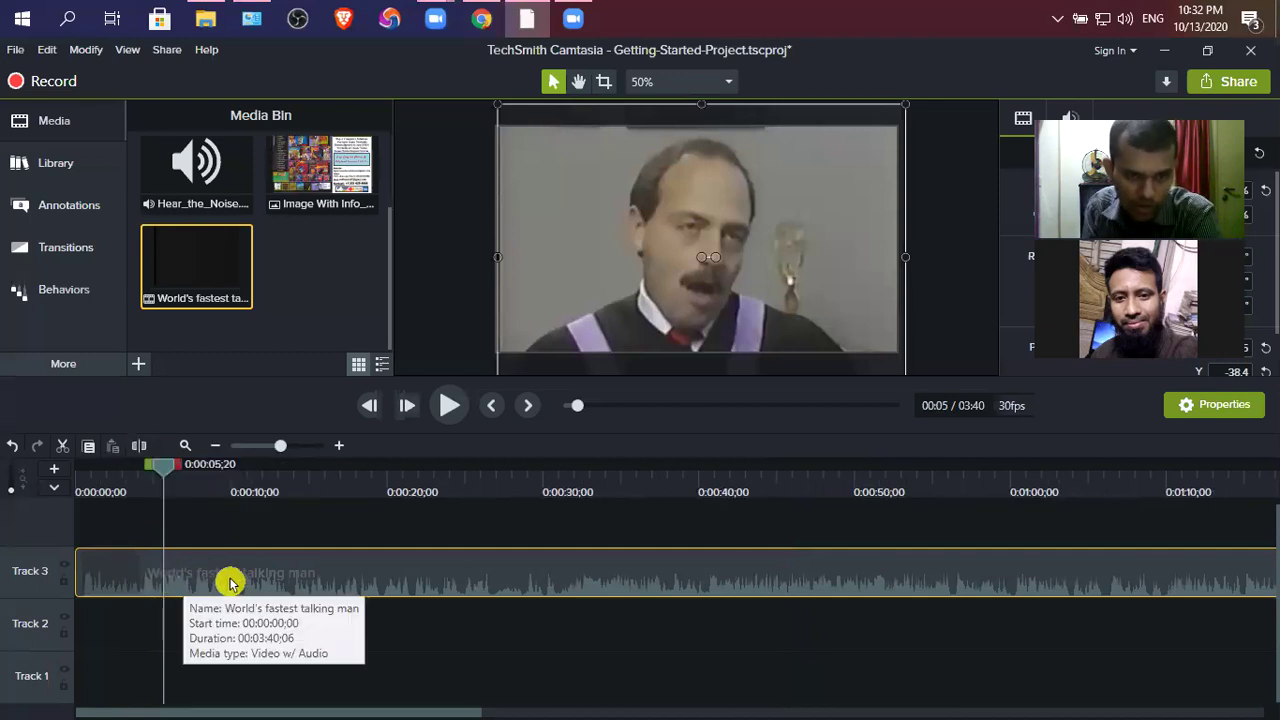
click(139, 446)
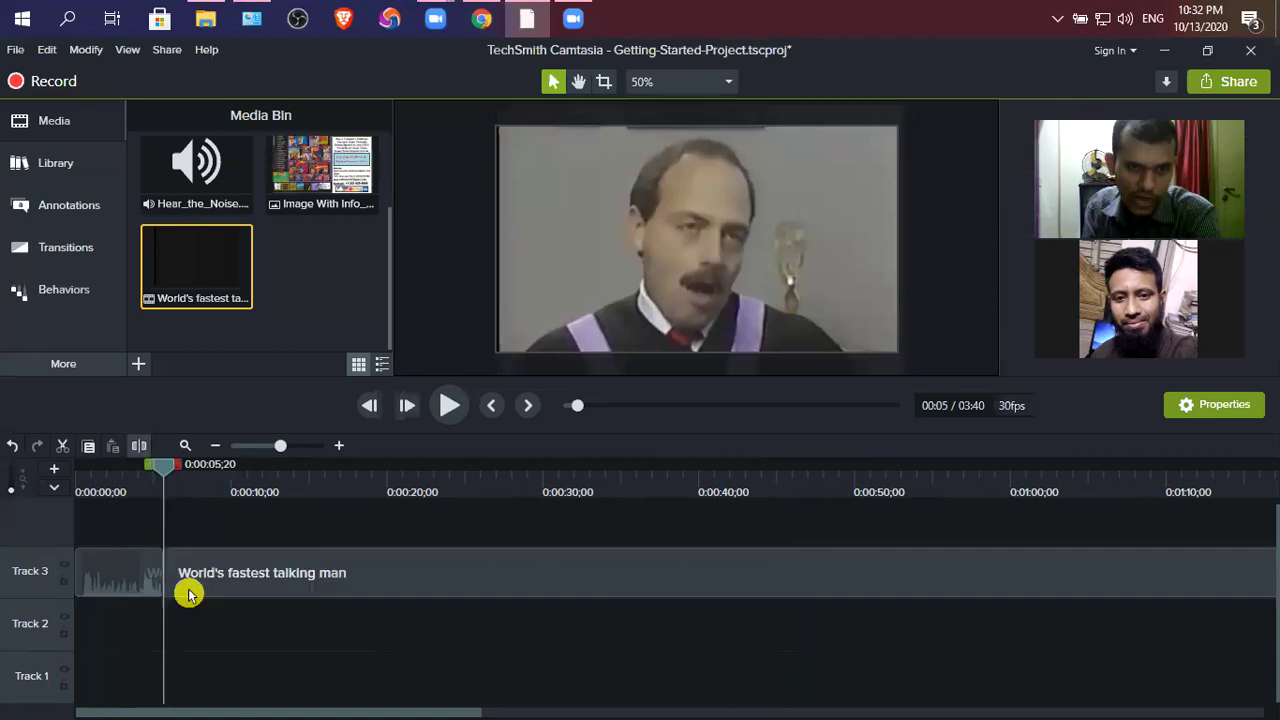
Step: Try moving the second part of the split clip further along Track 3, and undo the move
drag(351, 580, 461, 580)
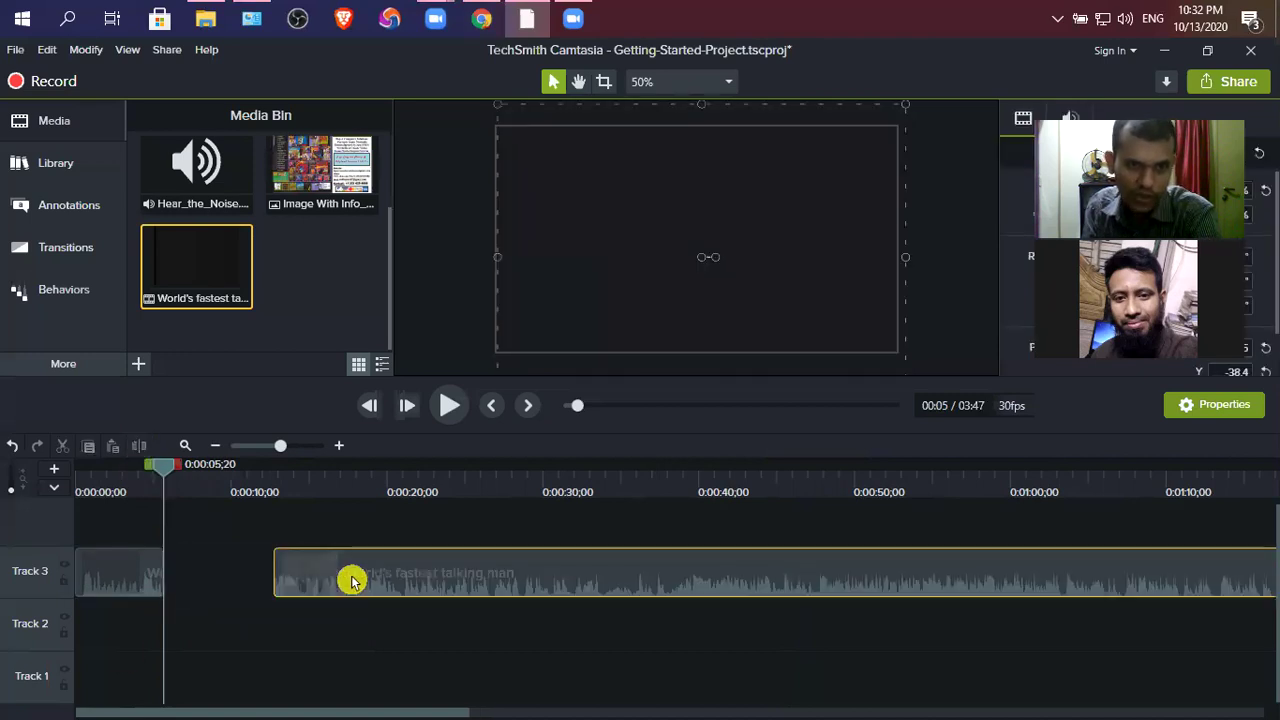
click(110, 575)
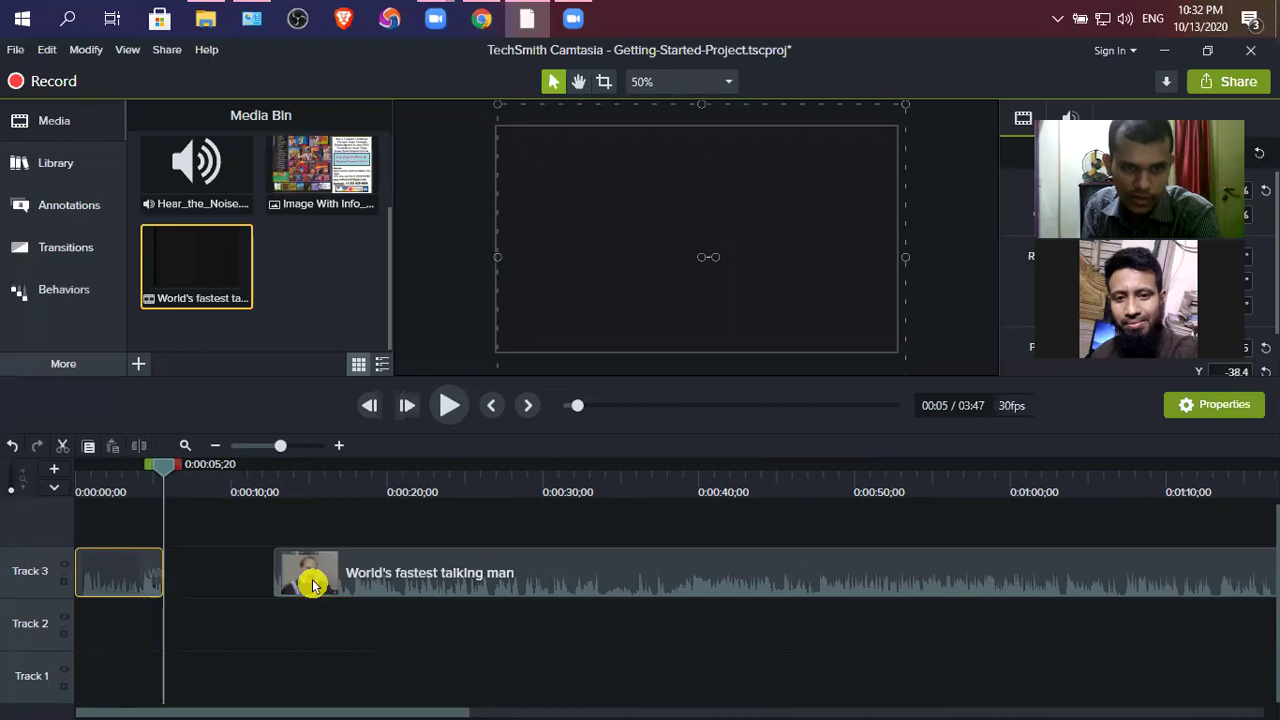
key(ctrl+z)
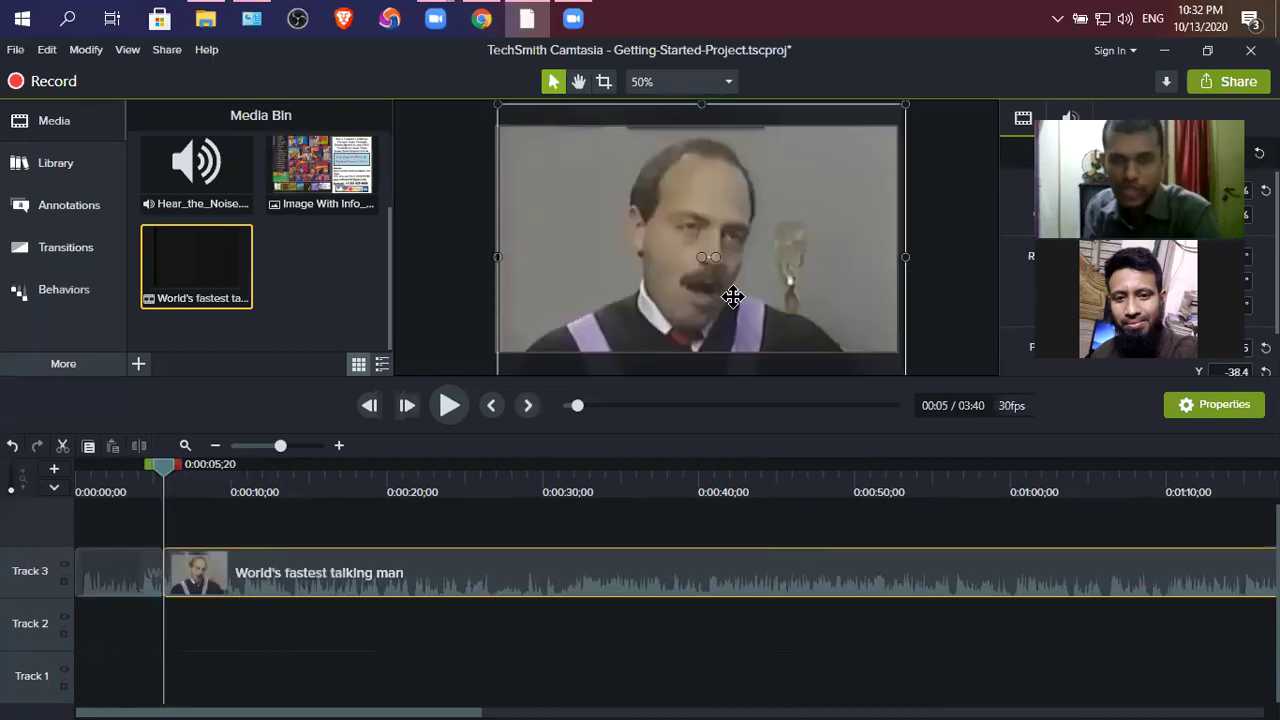
Step: Play the second part of the clip from the split to about 7 seconds
click(450, 407)
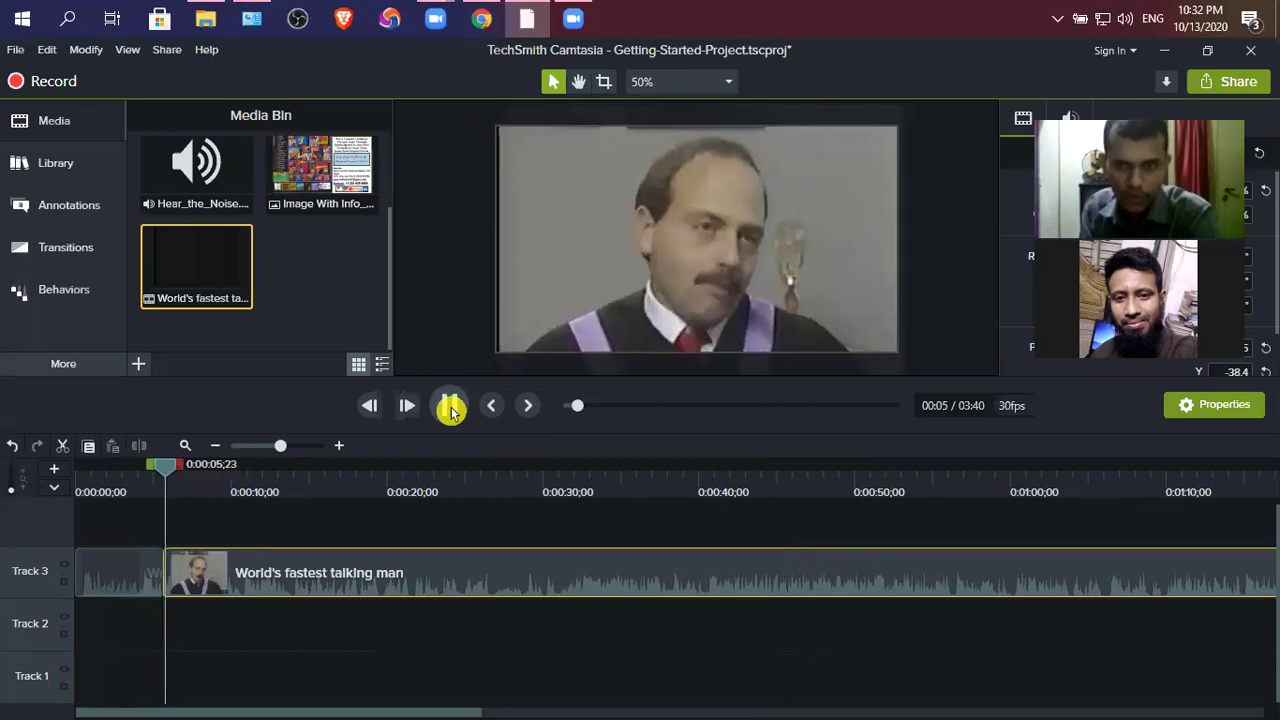
key(space)
click(340, 452)
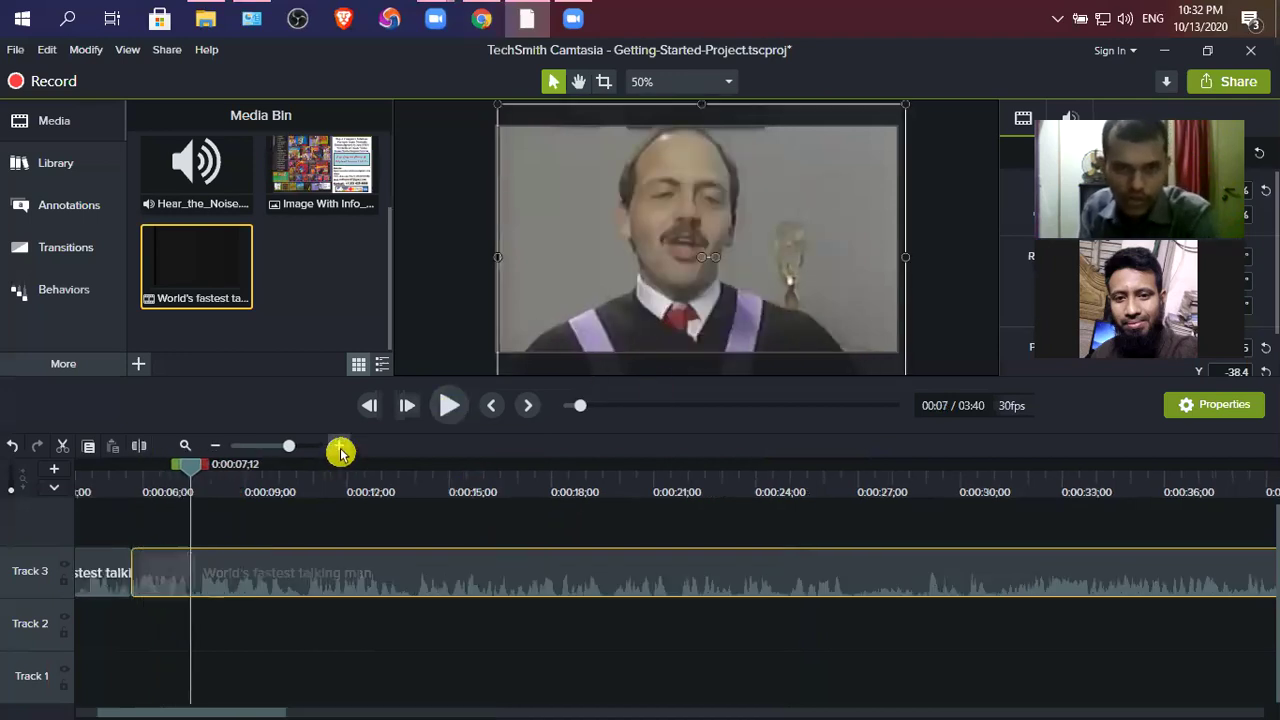
click(340, 452)
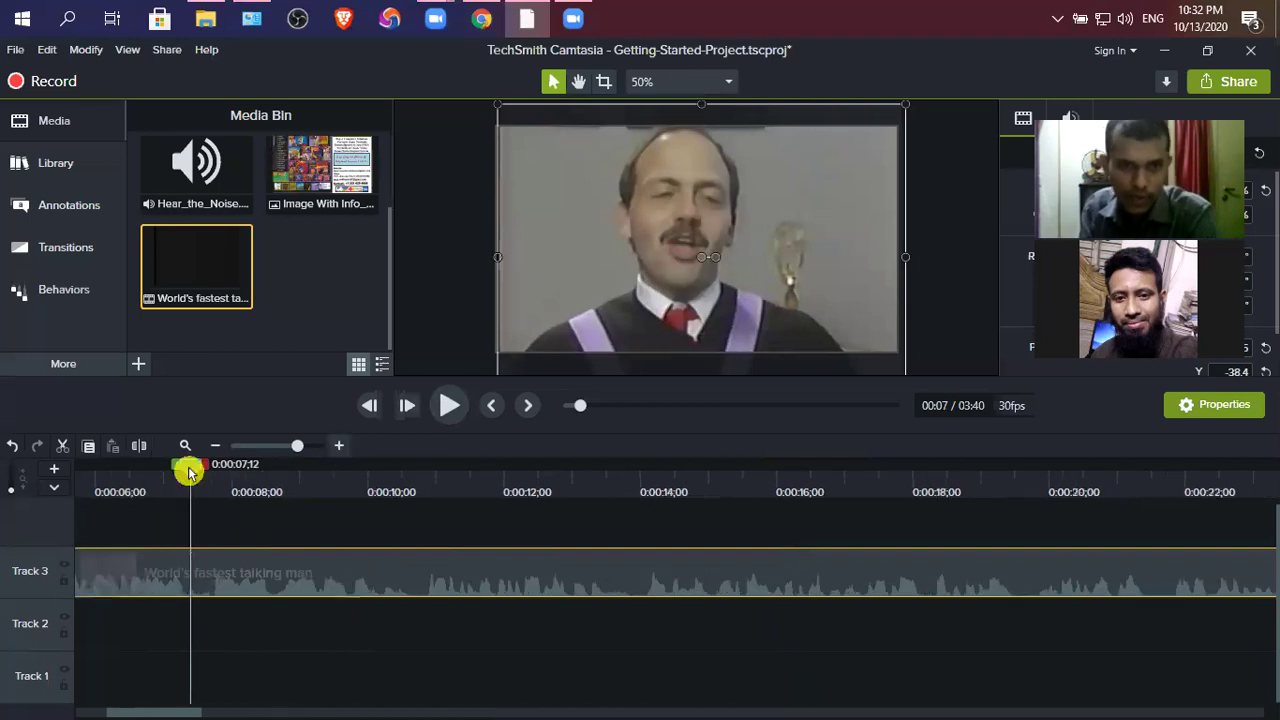
Step: Scrub through the first part of the clip up to 0:00:02;15 and return the playhead to the timeline's start
click(15, 468)
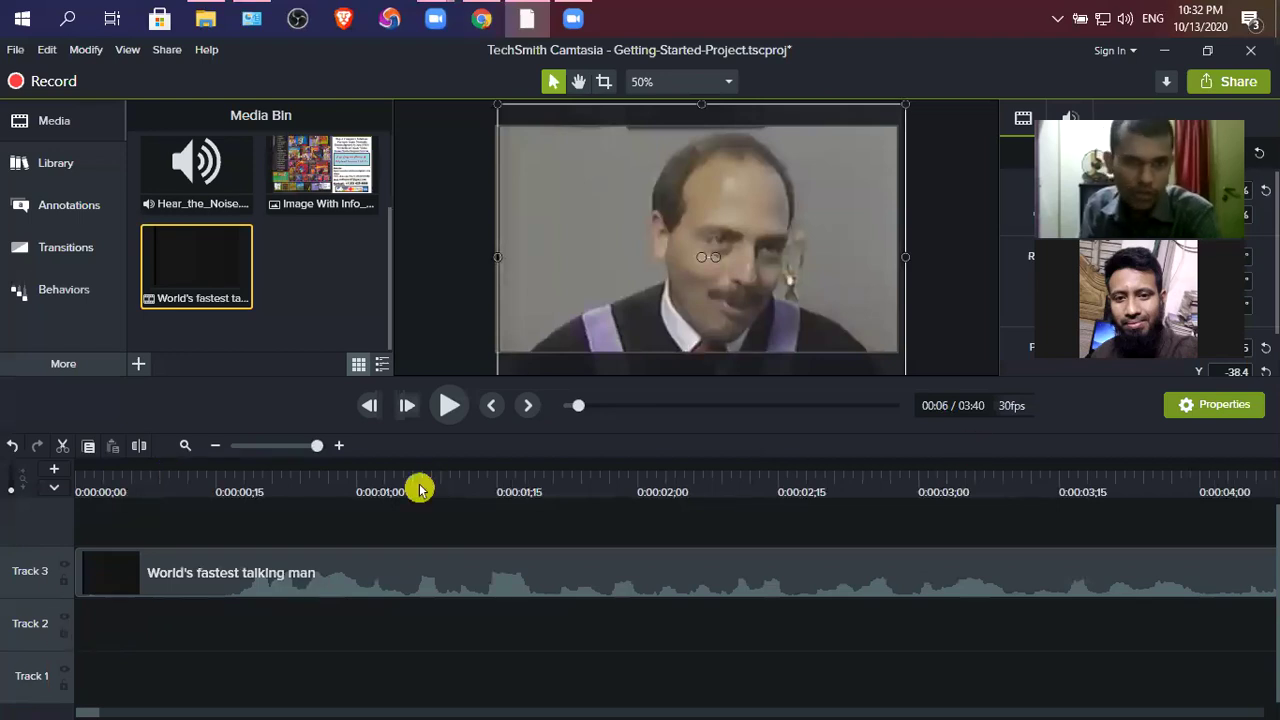
click(190, 468)
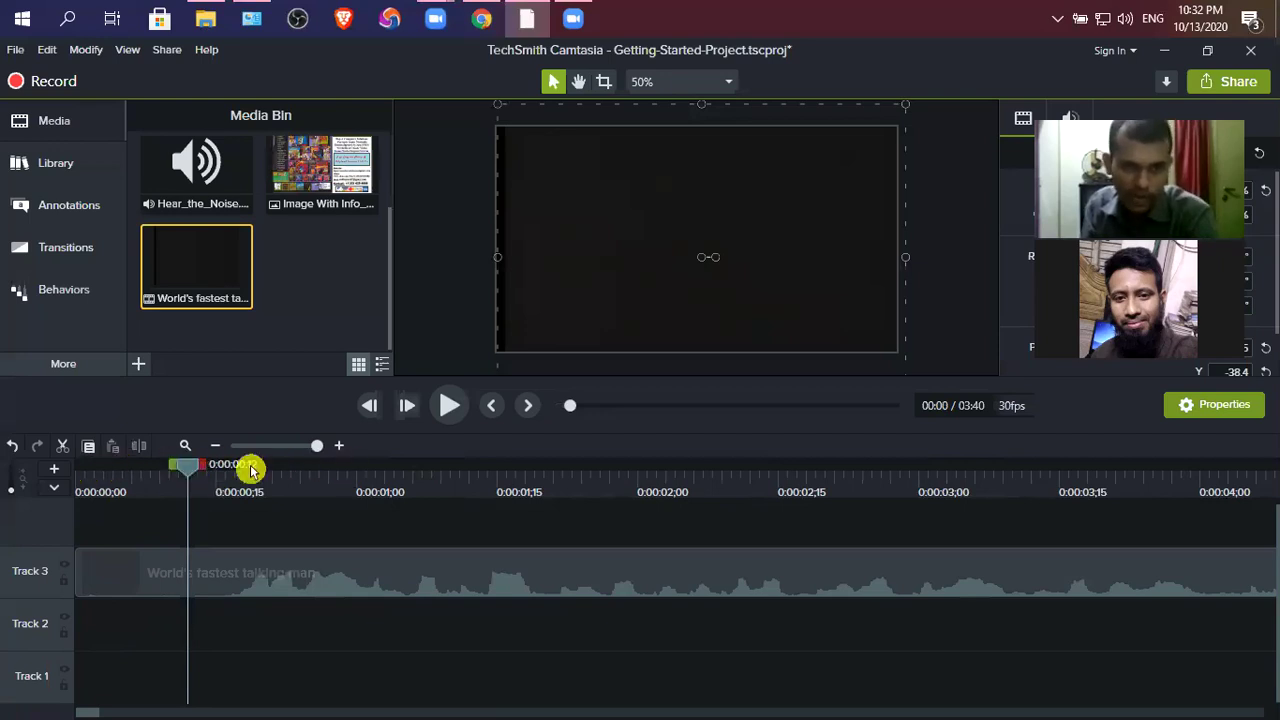
click(737, 470)
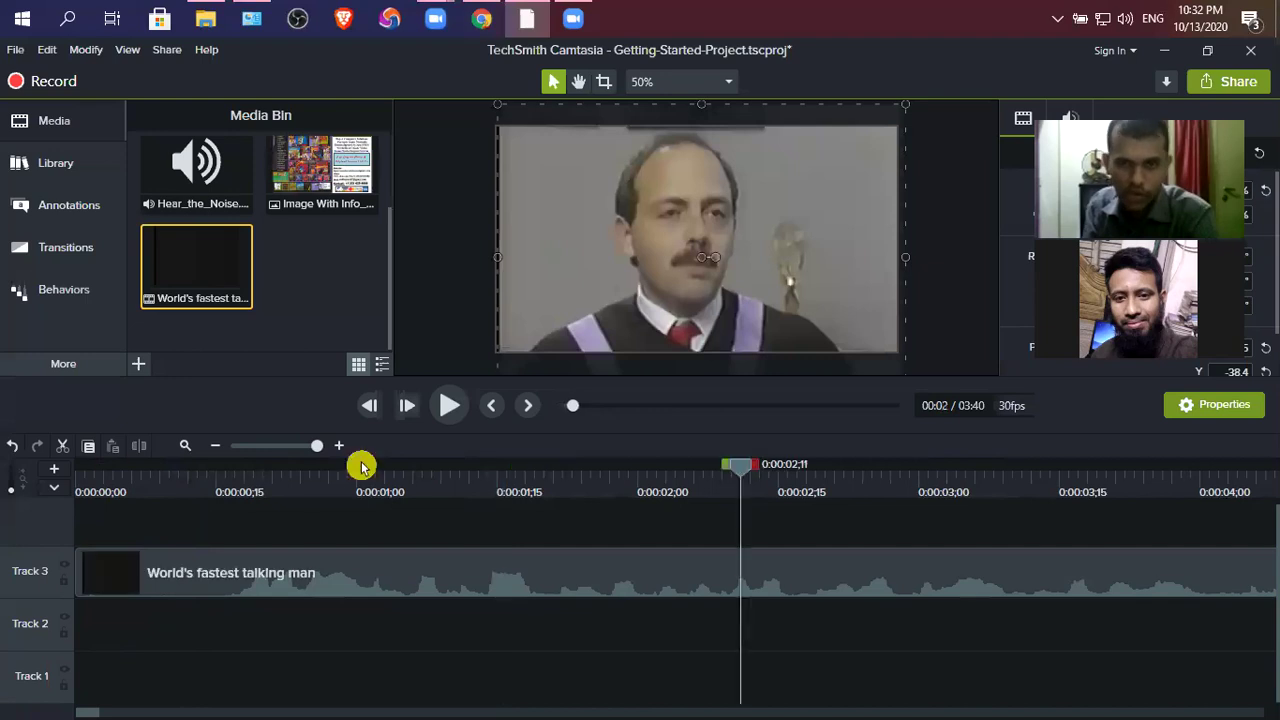
click(105, 466)
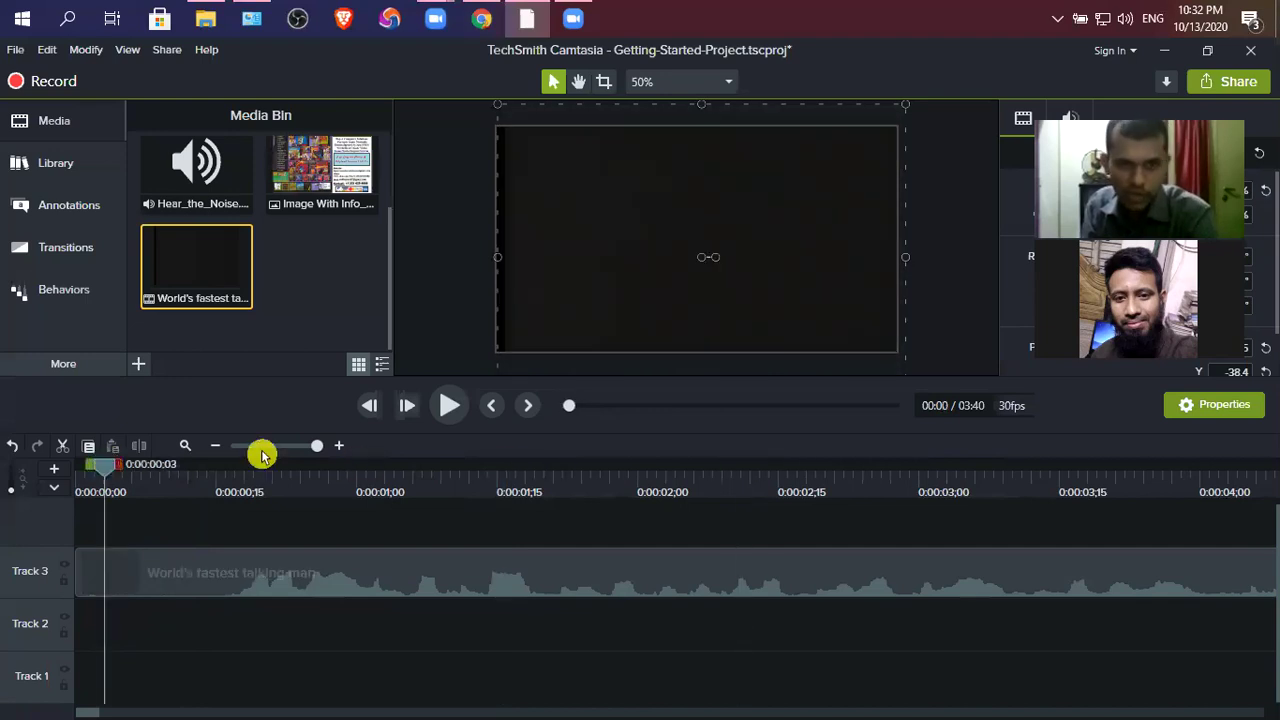
click(566, 476)
click(778, 472)
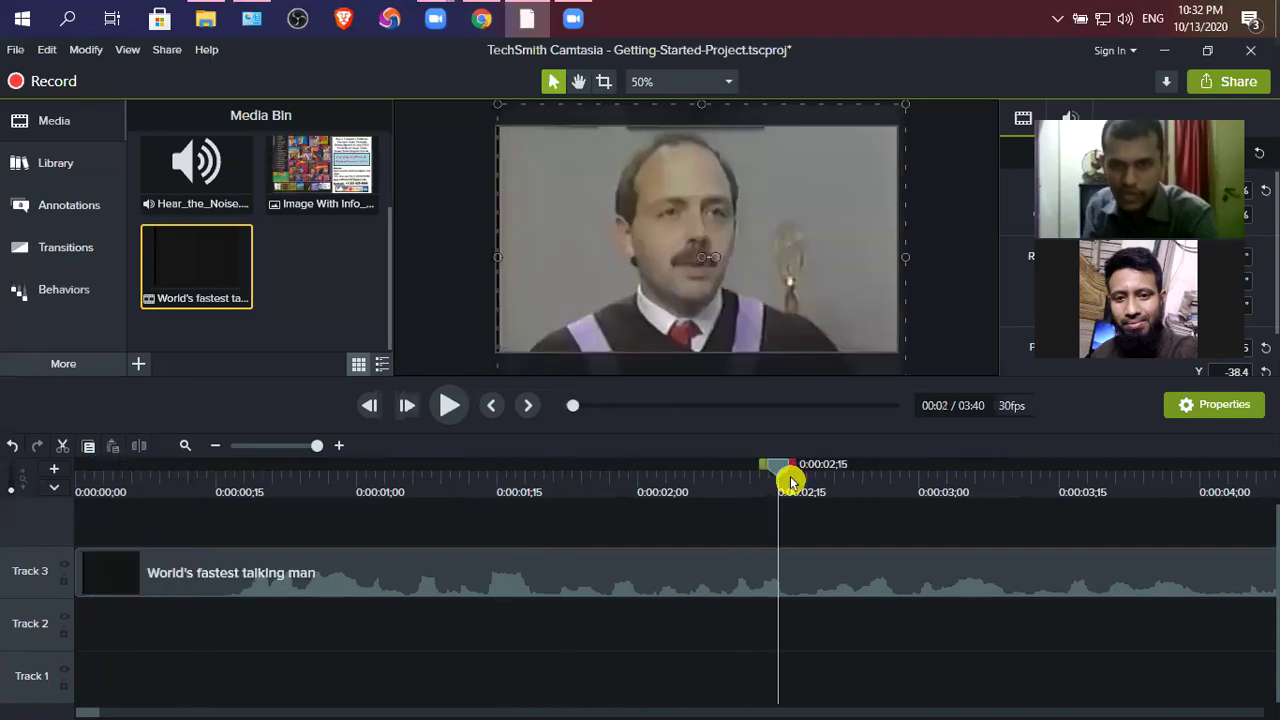
click(488, 472)
click(30, 469)
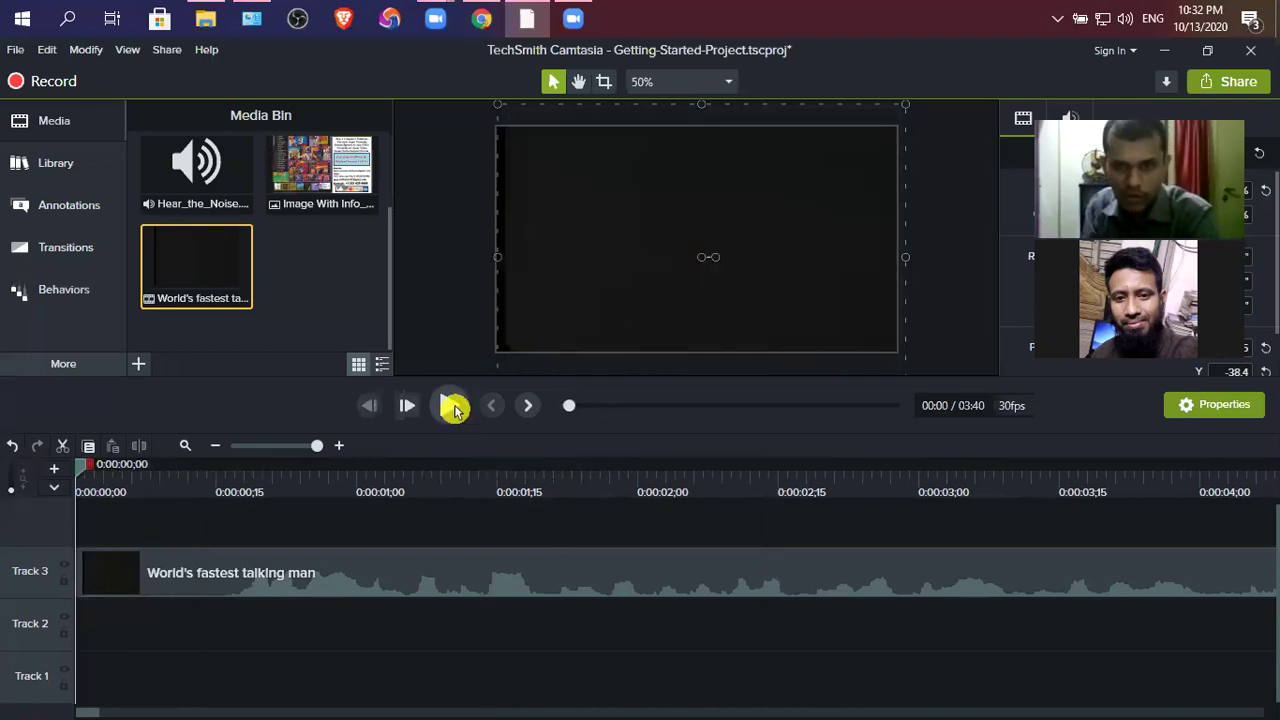
Step: Inspect the split between the two parts with the playhead at 0:00:05;21, and look along the second part's waveform
click(215, 447)
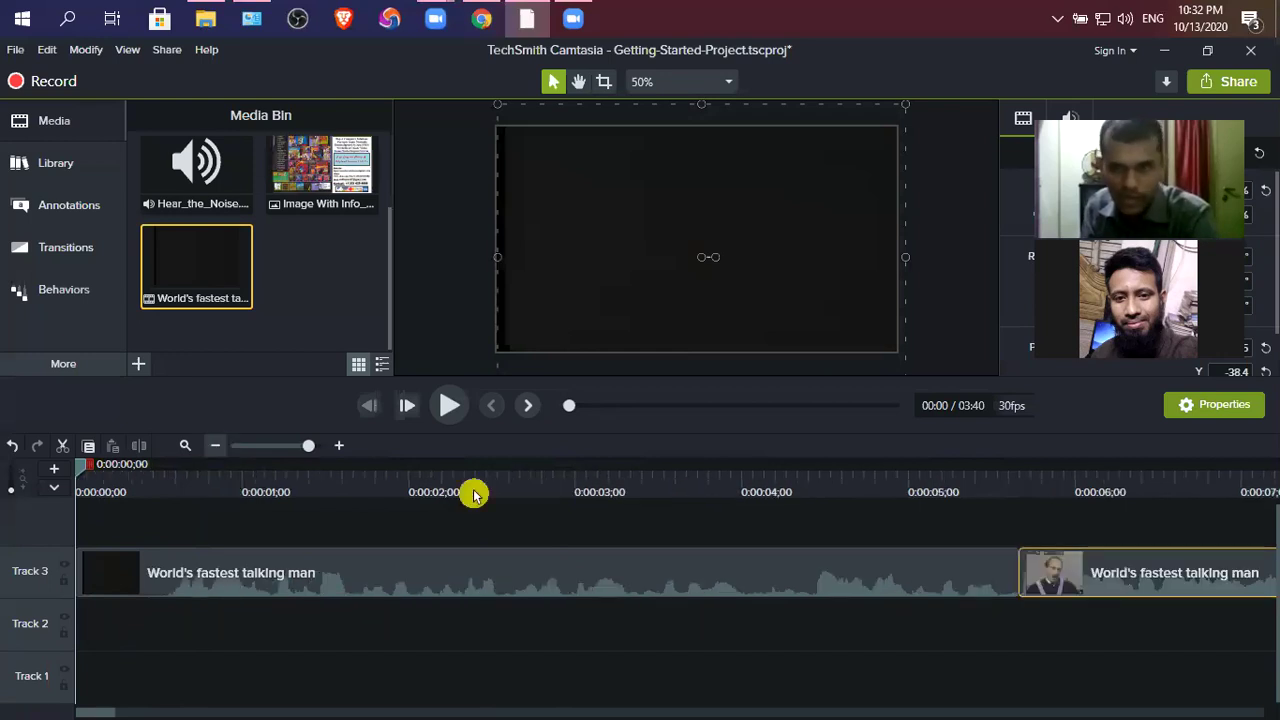
click(1027, 575)
drag(1027, 575, 1027, 575)
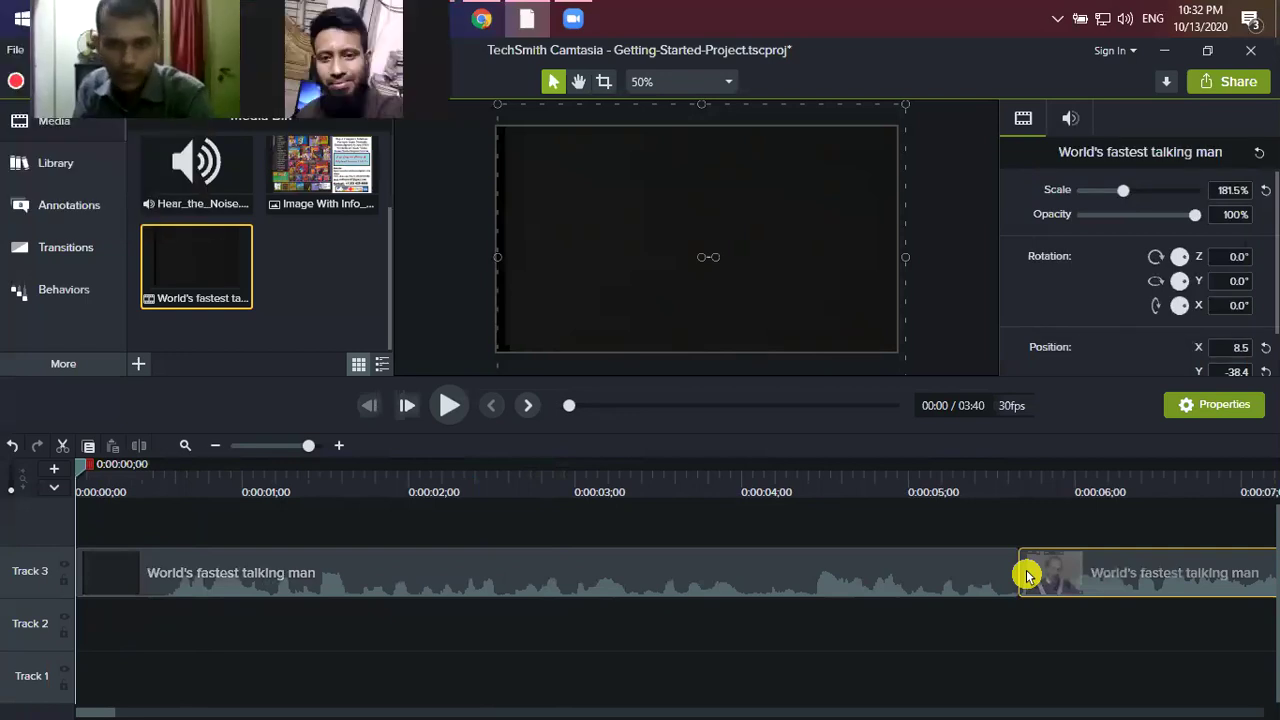
drag(80, 466, 170, 466)
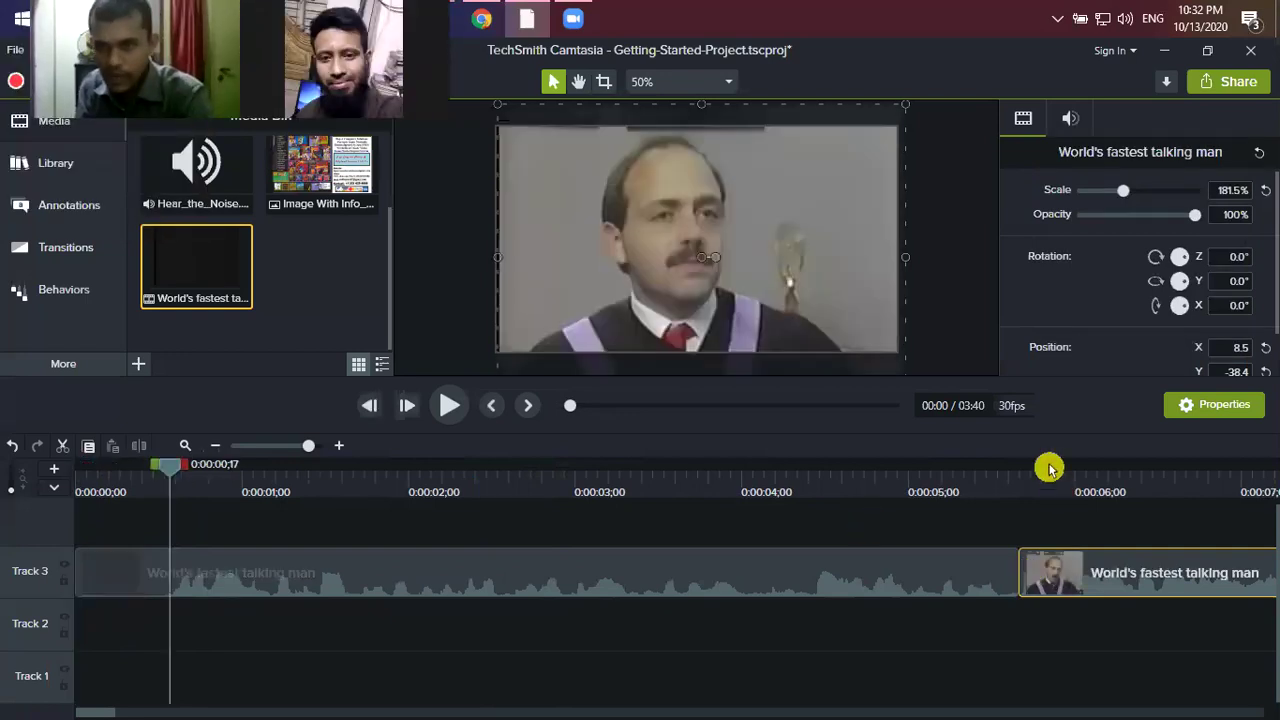
click(1024, 467)
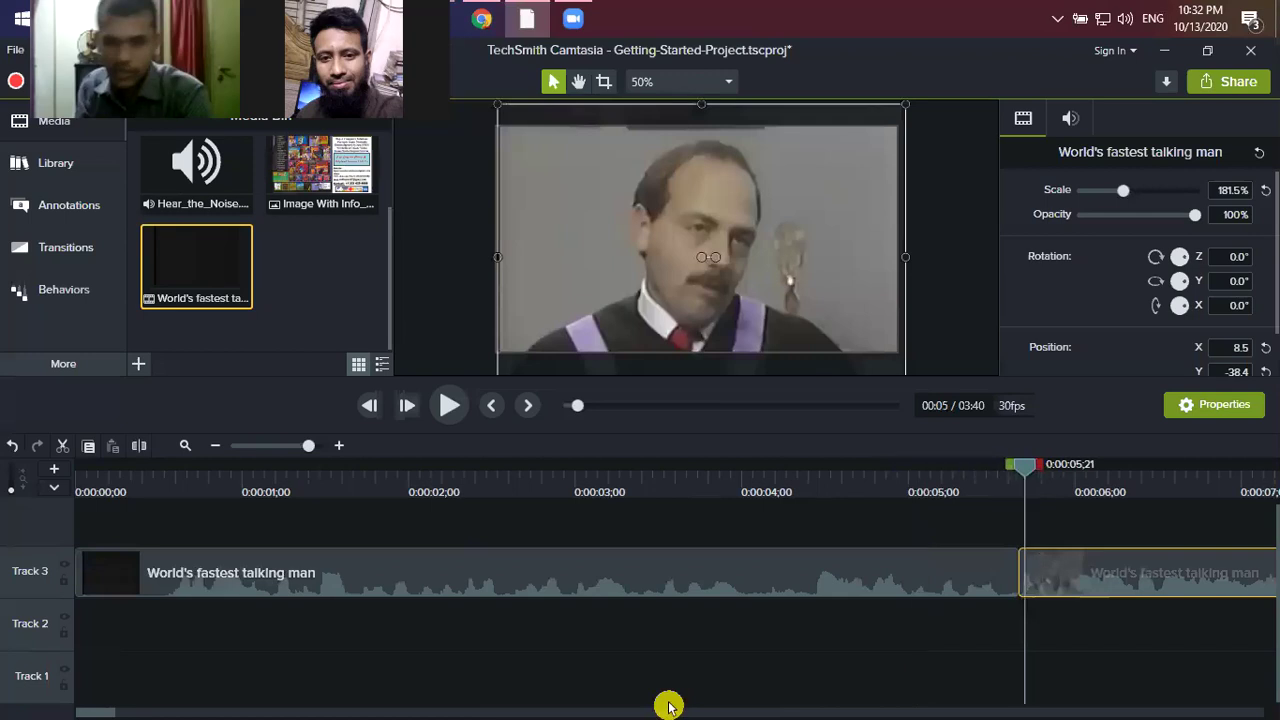
scroll(132, 707, down, 5)
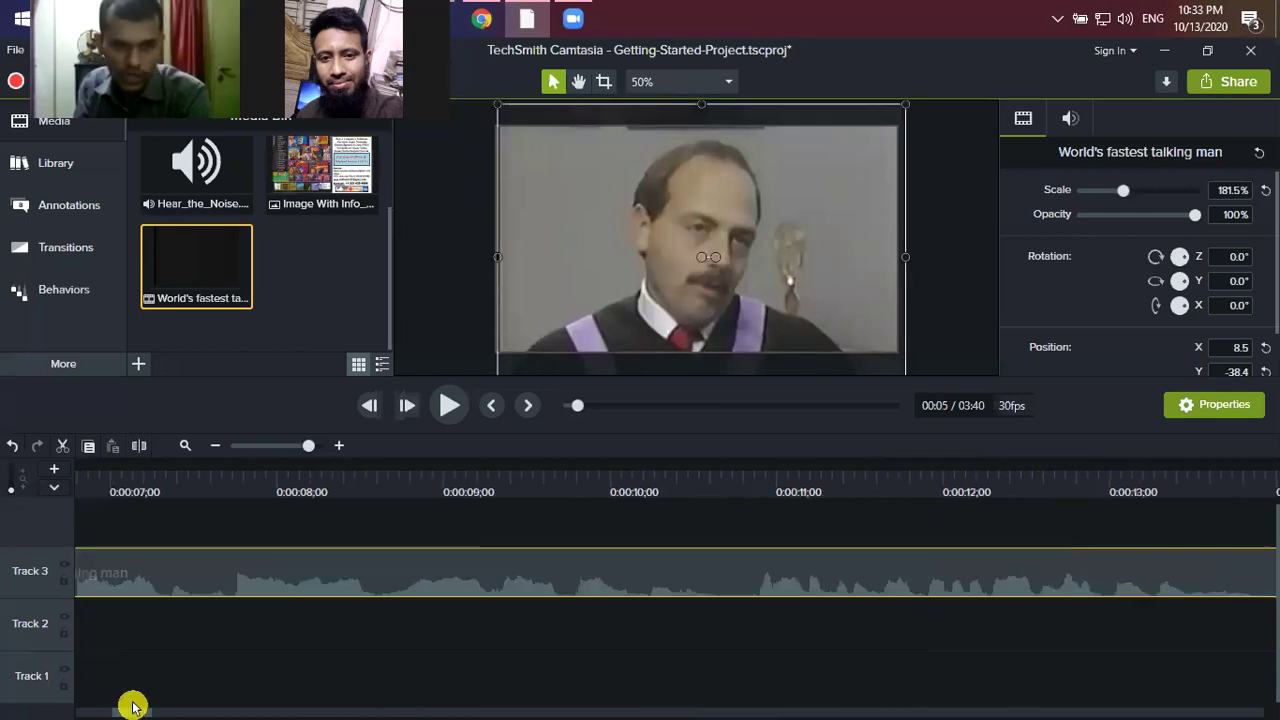
Step: Play the second part from its start to find the next cut point, and split the clip at 0:00:07;09
scroll(120, 707, up, 2)
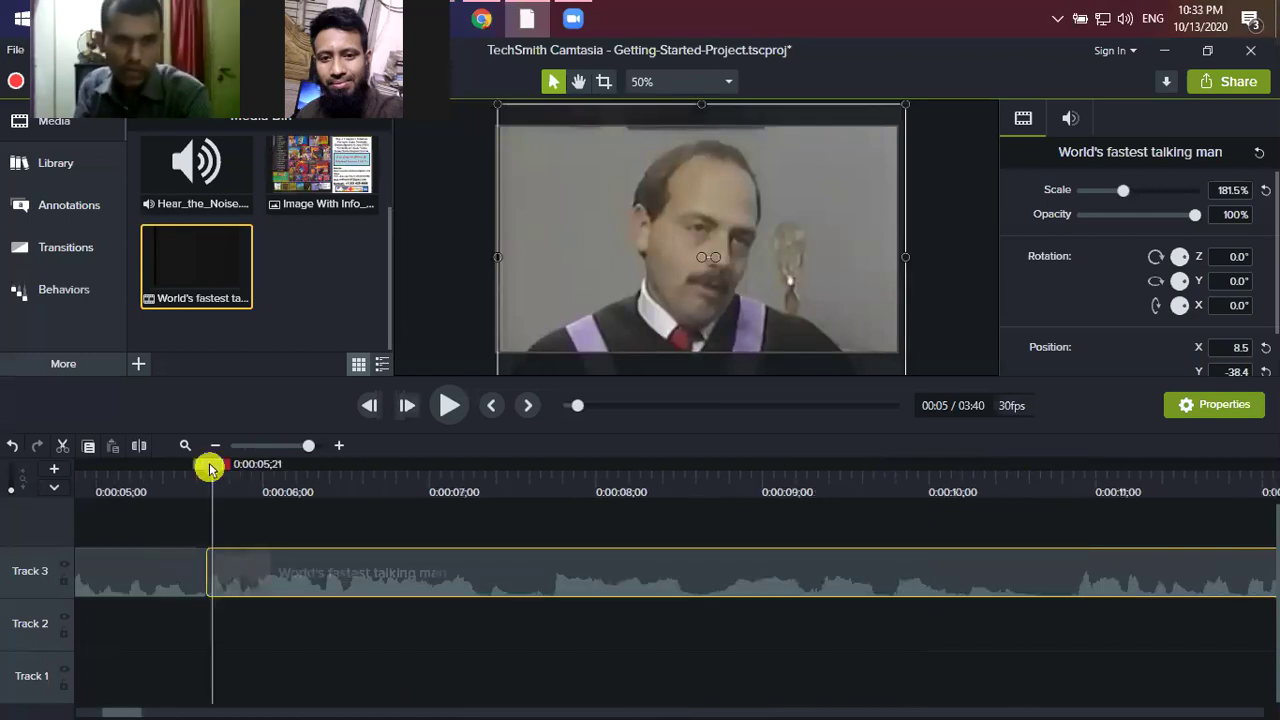
click(447, 405)
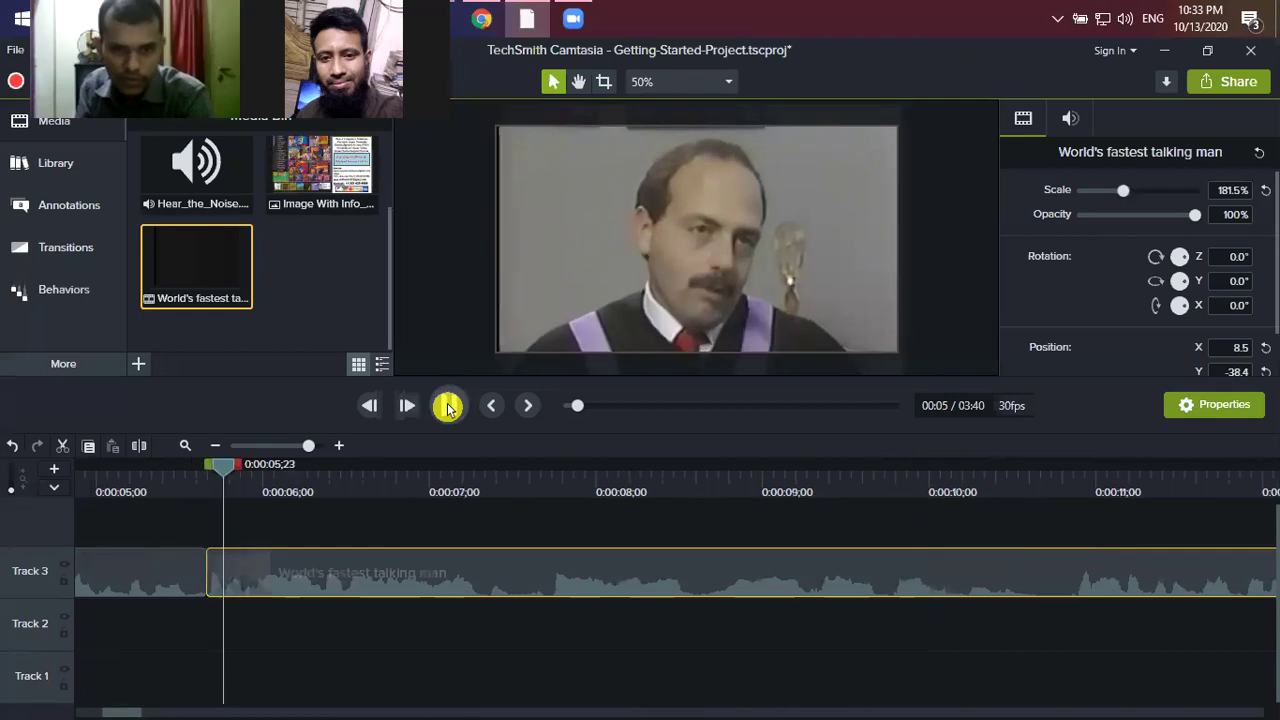
click(447, 408)
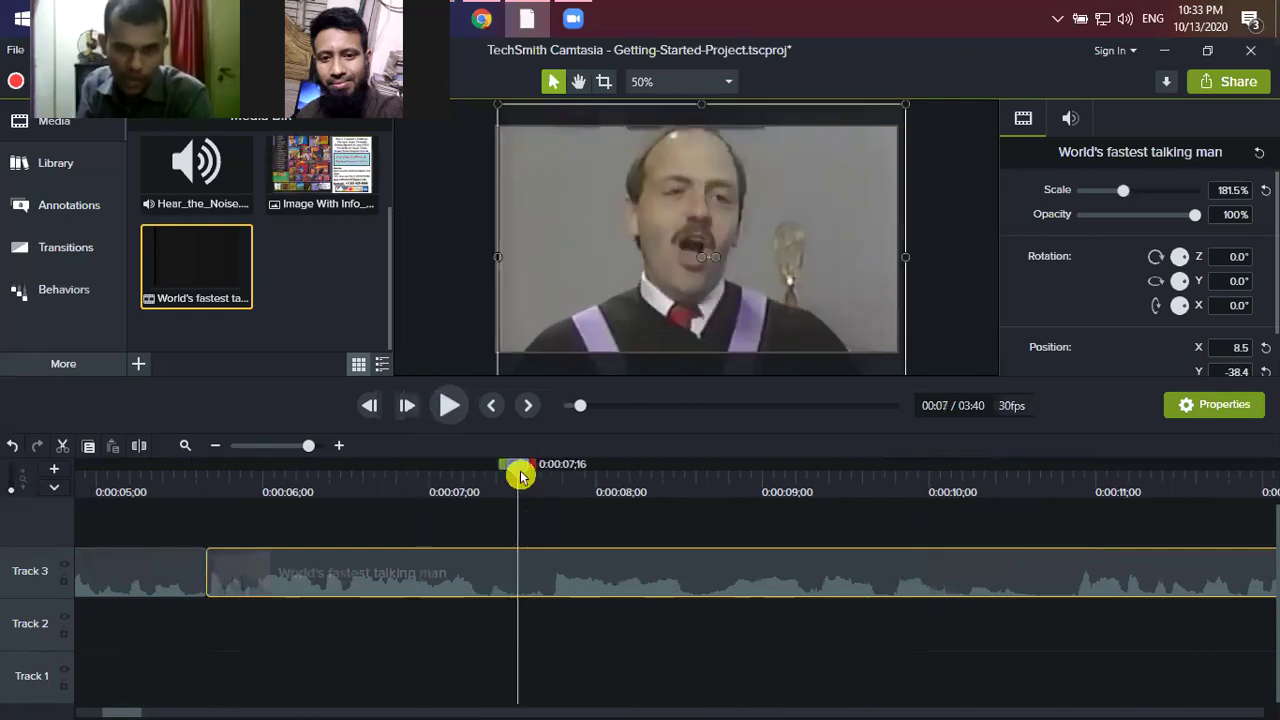
drag(487, 483, 474, 484)
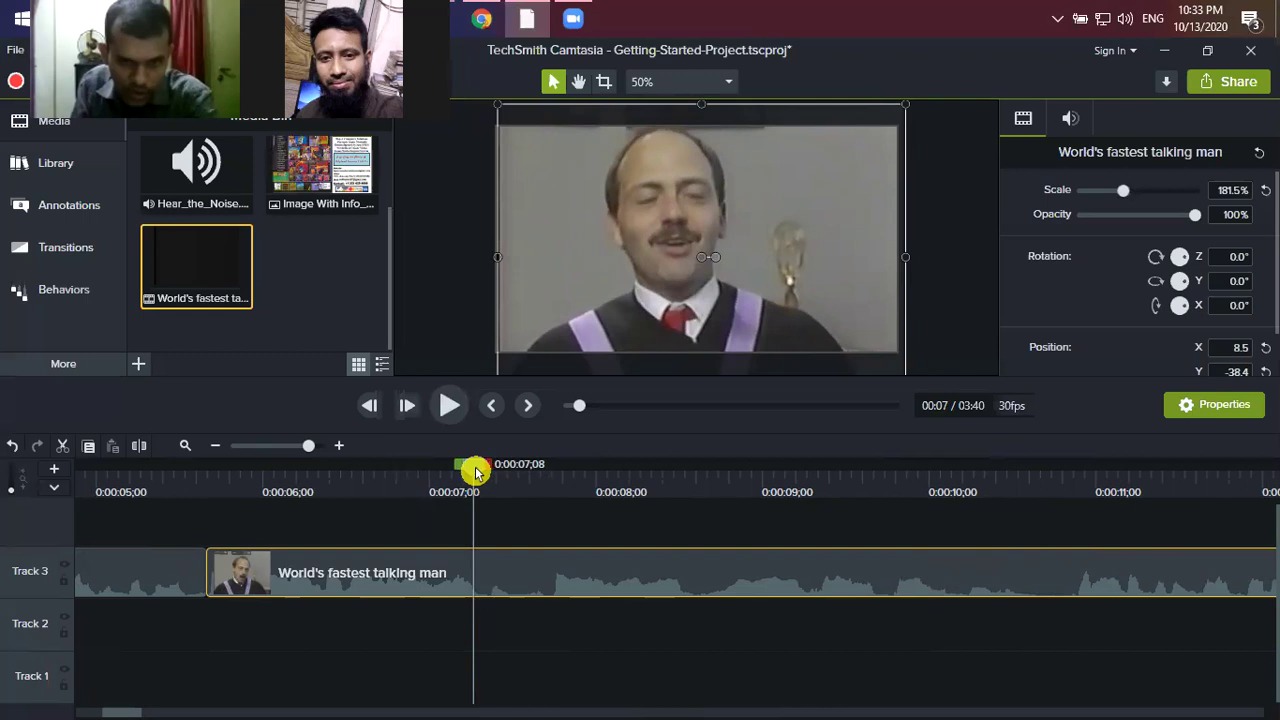
drag(478, 472, 480, 472)
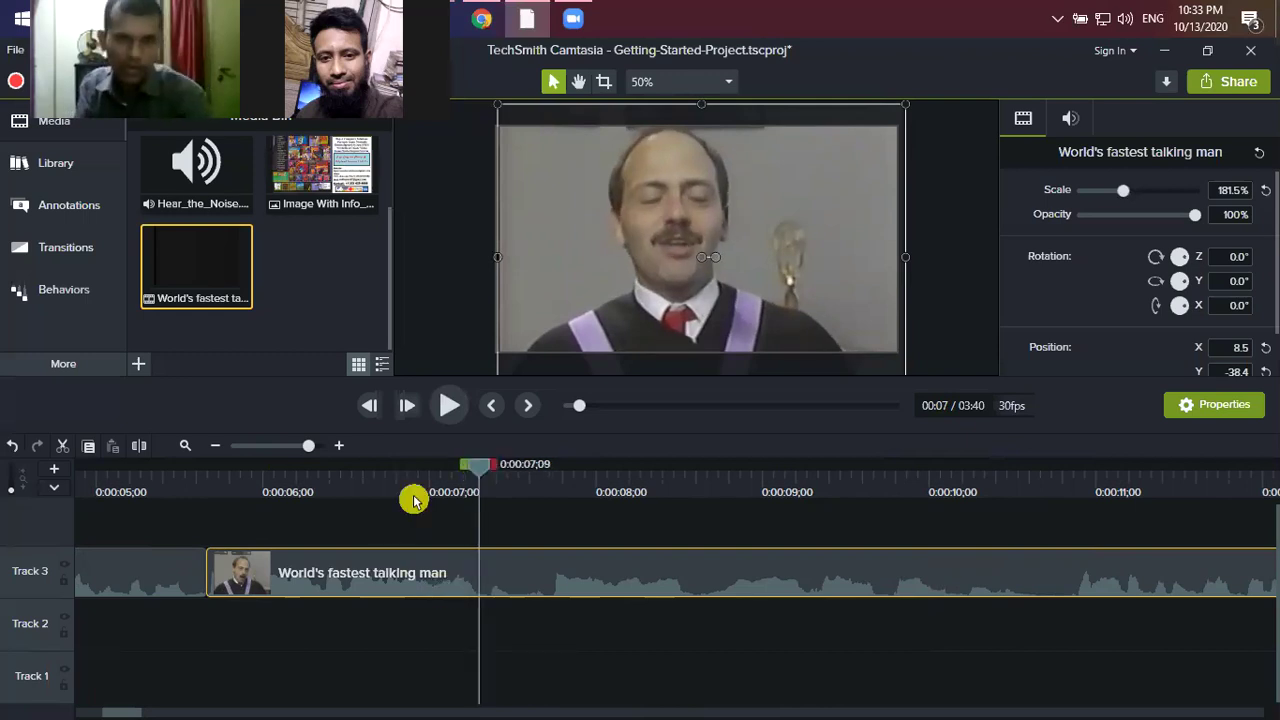
click(138, 448)
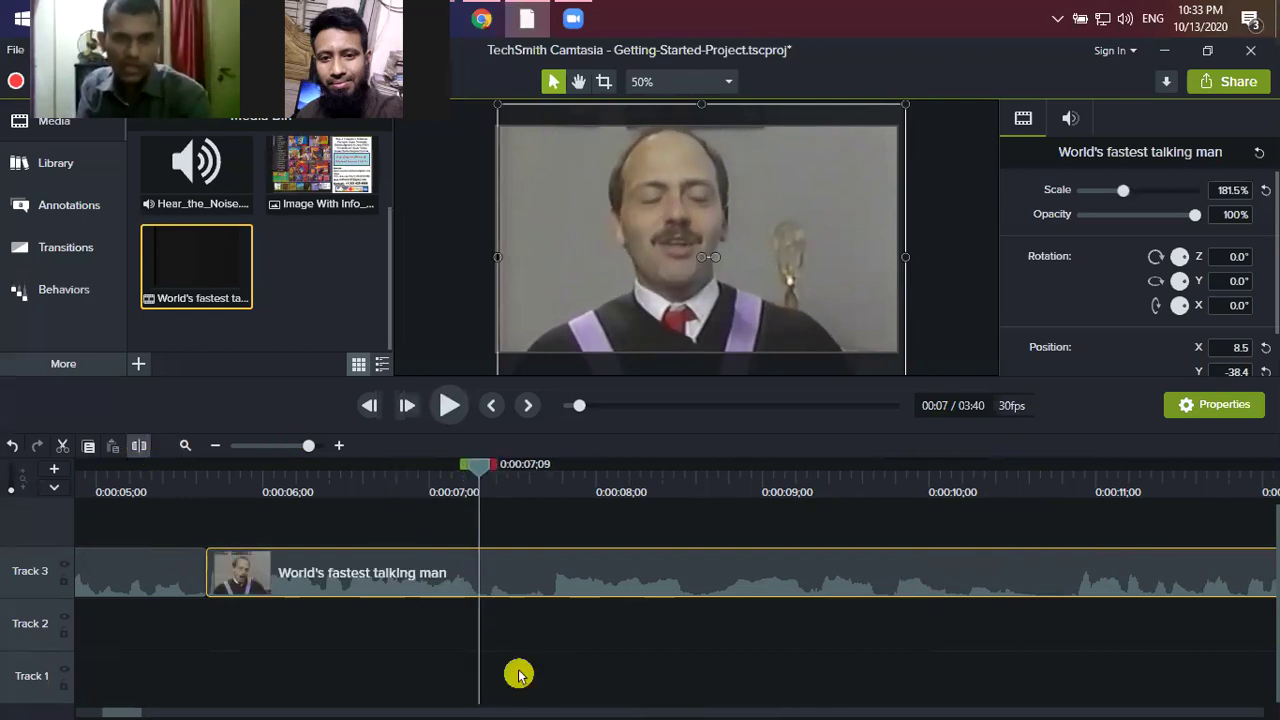
Step: Move the last part and the short middle part further along Track 3, leaving gaps between the three pieces
drag(552, 585, 686, 582)
drag(545, 585, 540, 583)
drag(216, 571, 60, 570)
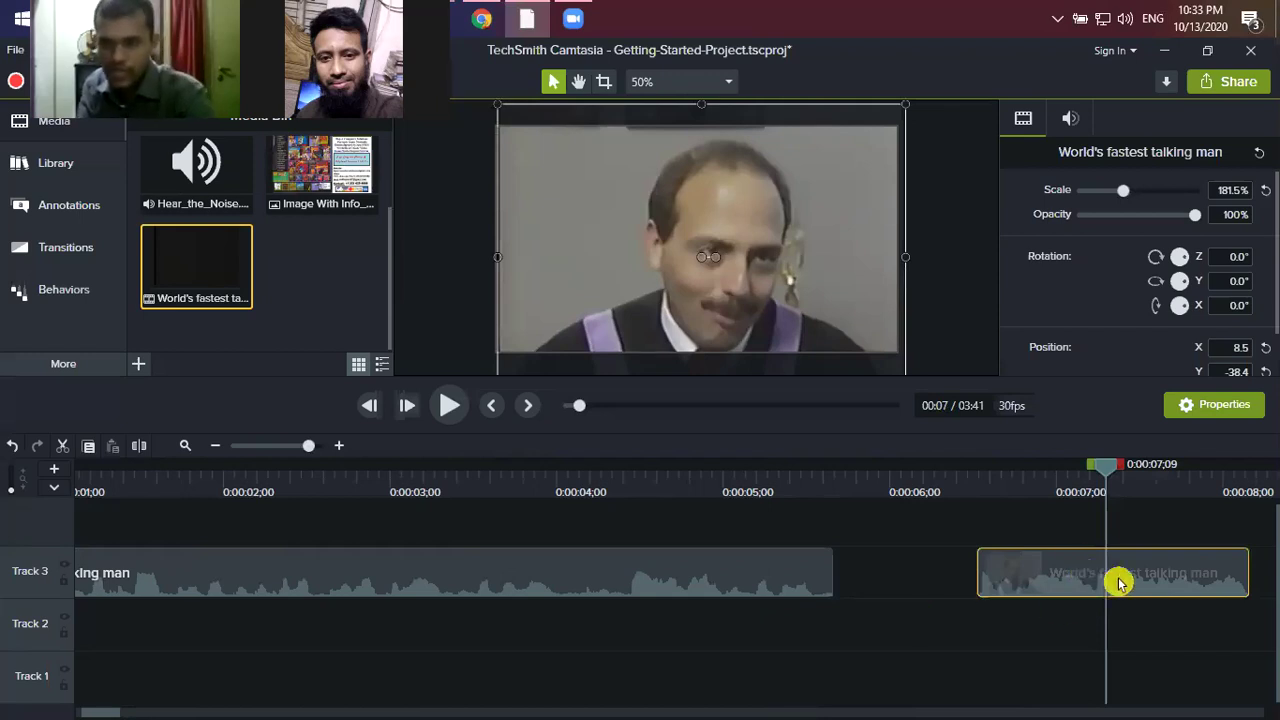
Step: Delete the short middle part from Track 3 and move the last part against the first to close the gap
click(215, 446)
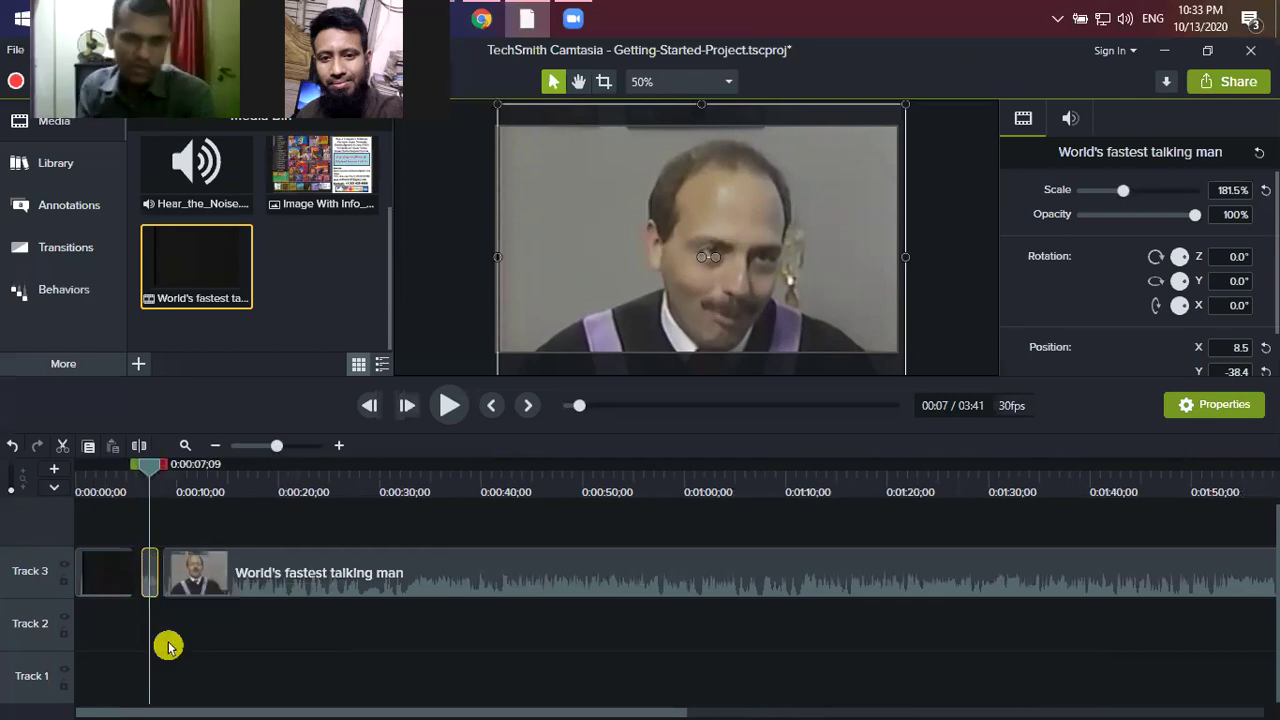
key(Delete)
drag(283, 581, 210, 530)
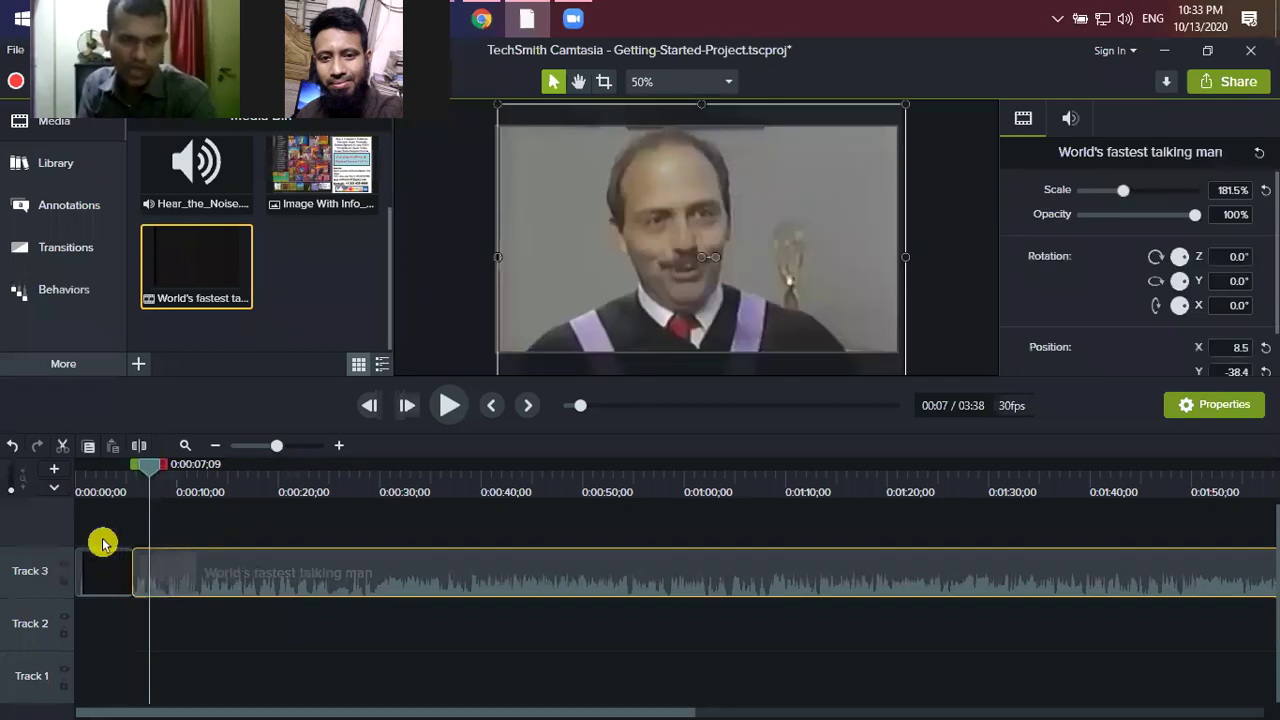
Step: Play the timeline across the new join from 0:00:03;29 to about 0:00:11
drag(149, 465, 120, 477)
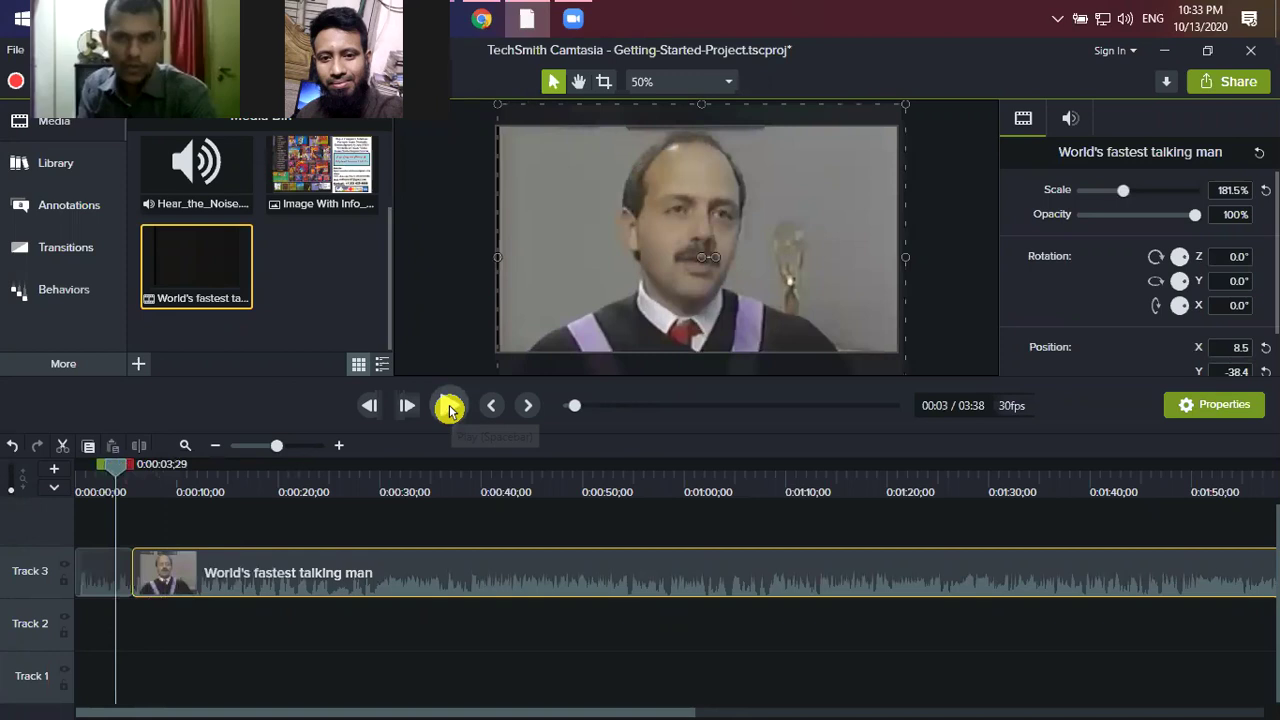
click(449, 407)
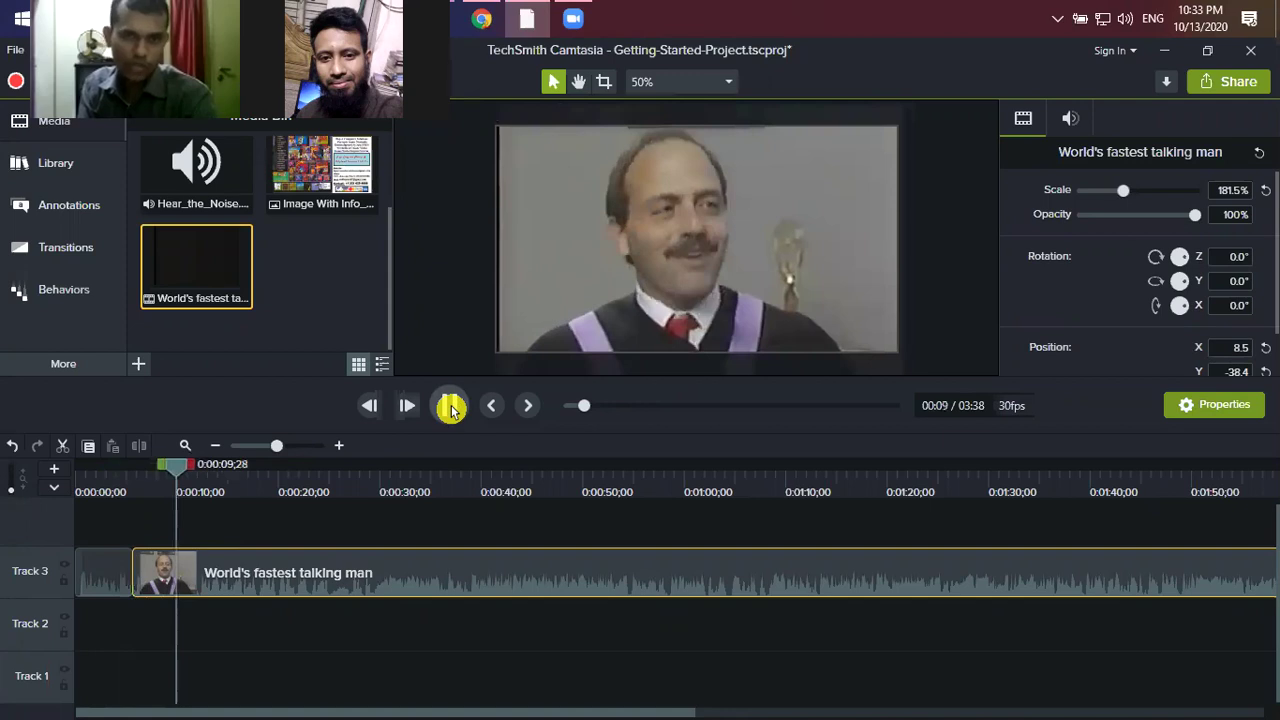
click(174, 580)
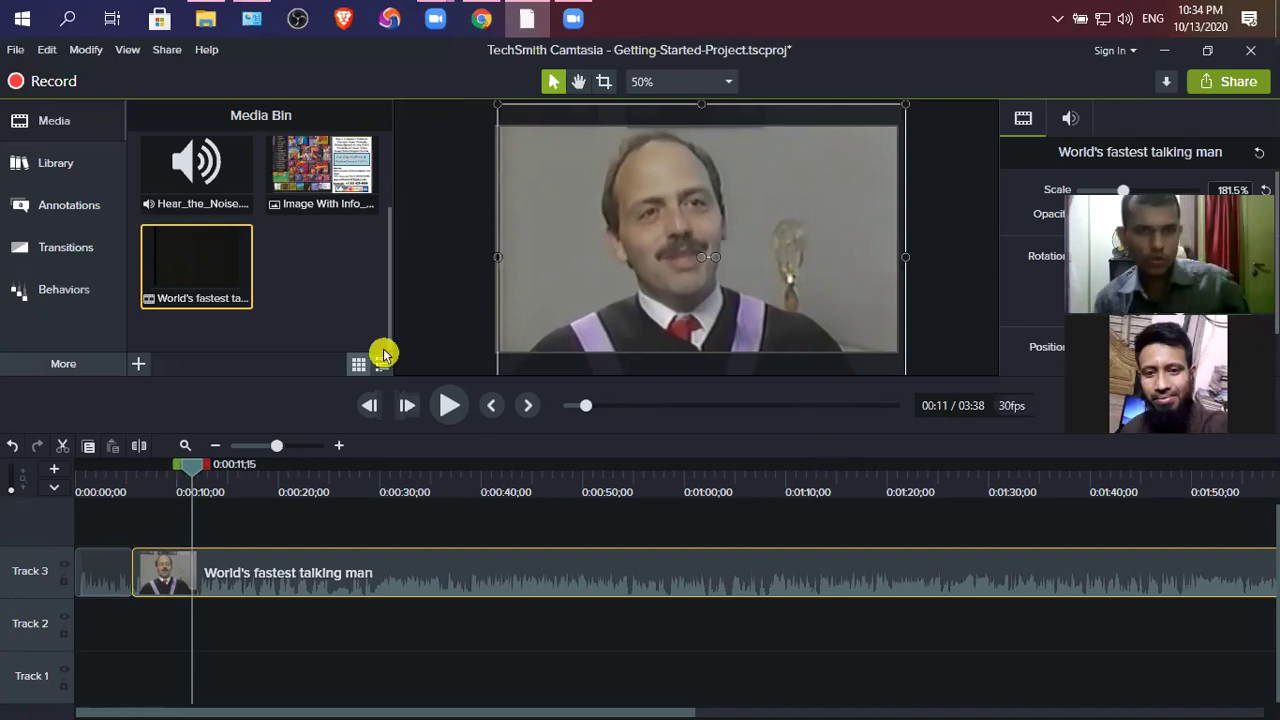
Step: Add a Blur annotation on a new Track 4 above the video, starting at the beginning of the timeline
click(100, 204)
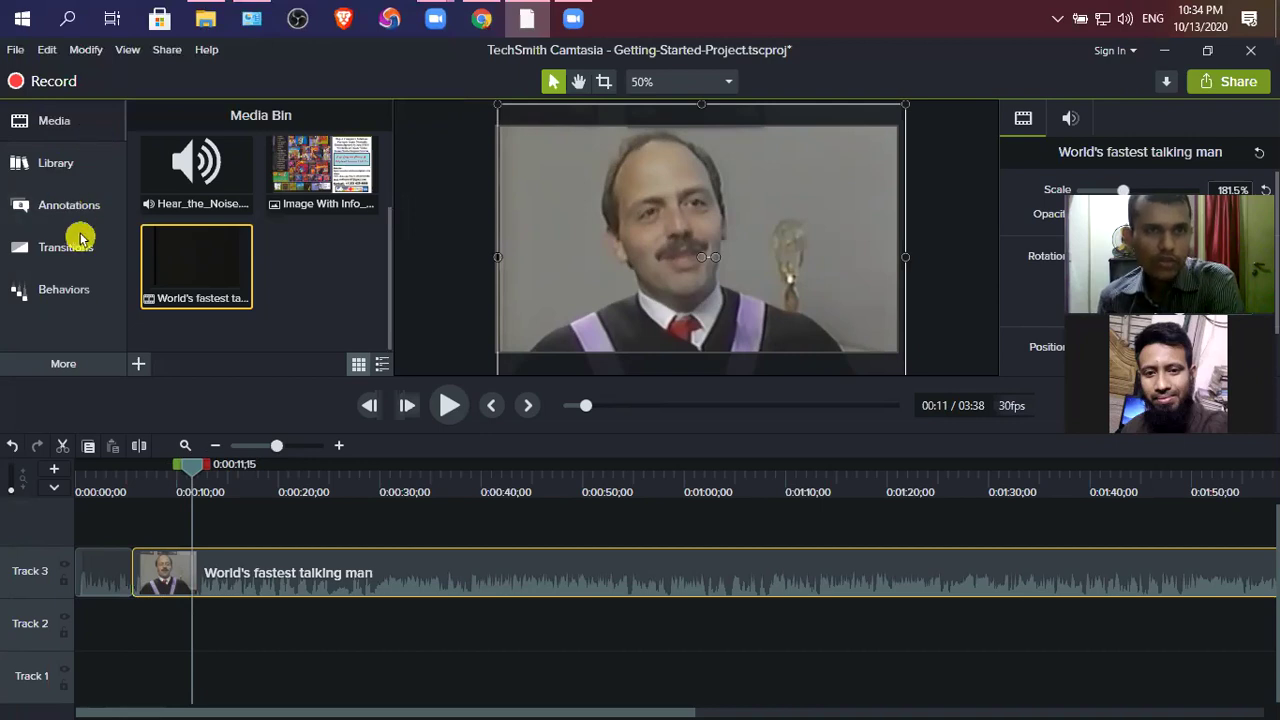
click(72, 212)
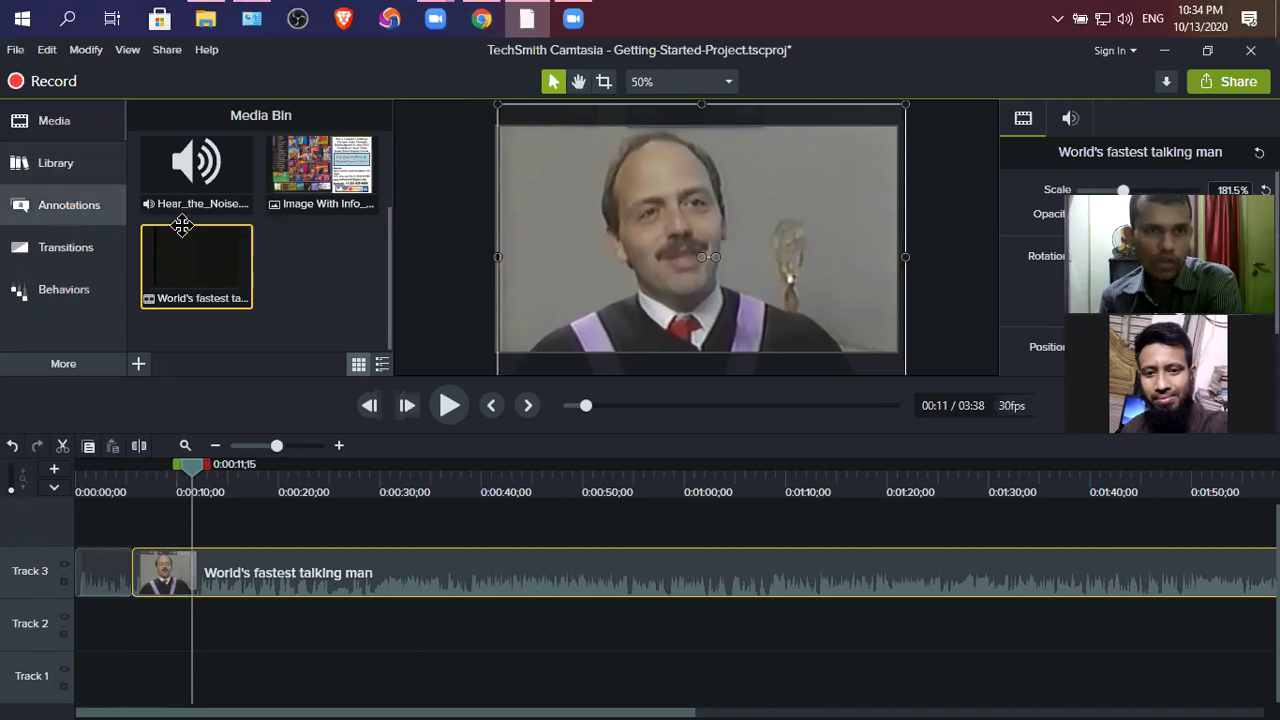
click(160, 288)
click(158, 210)
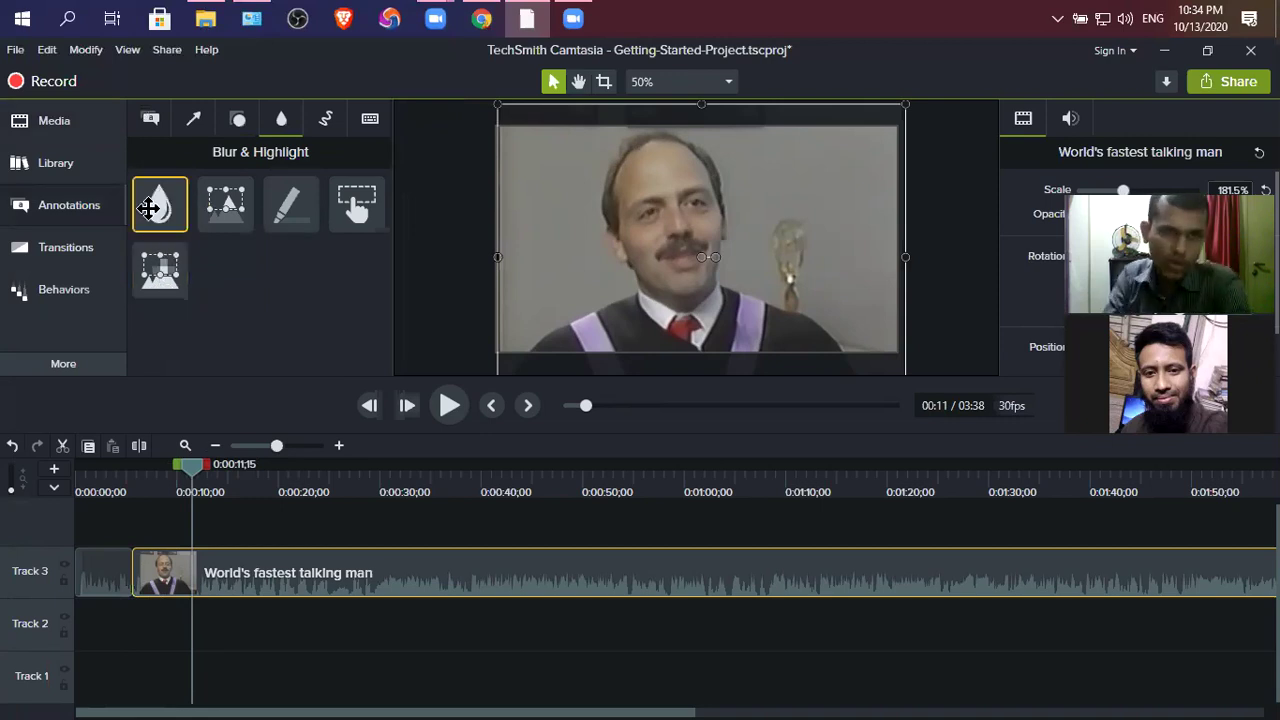
drag(191, 251, 271, 541)
drag(668, 559, 55, 545)
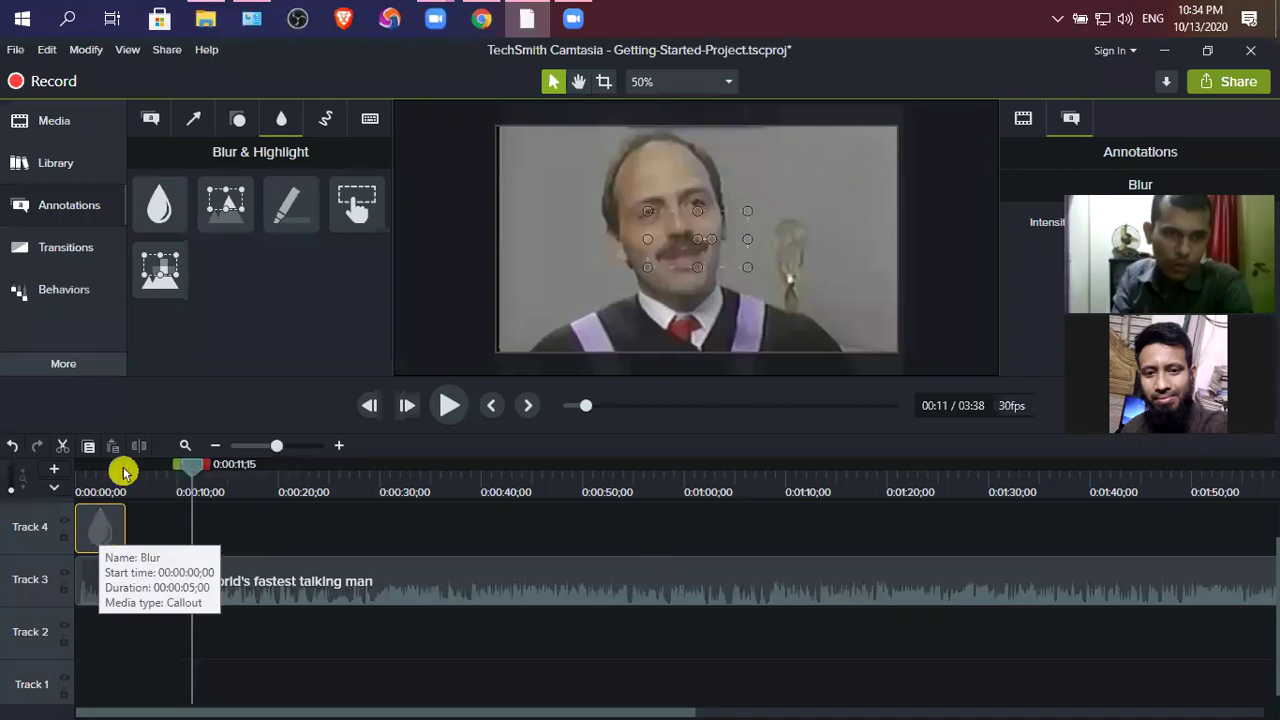
Step: Examine the blur's effect by moving the playhead inside and outside its time range, ending at 0:00:01;19
click(78, 478)
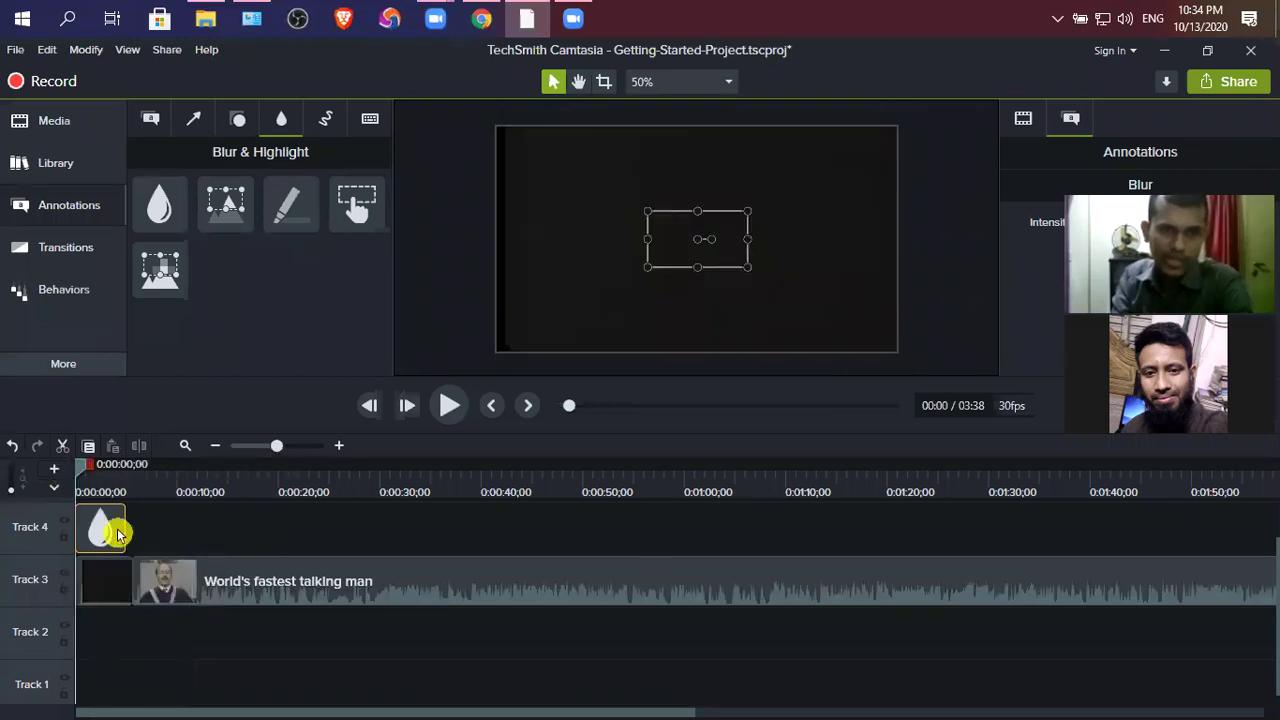
click(95, 478)
click(306, 474)
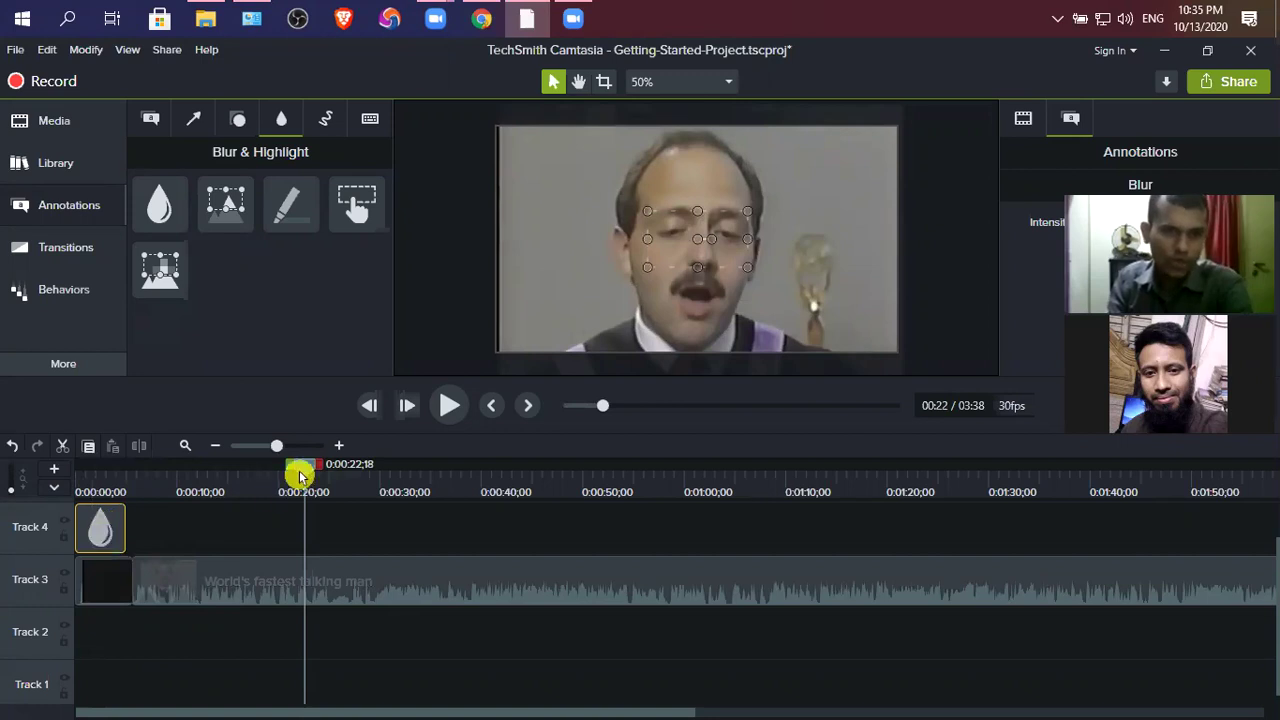
drag(304, 474, 289, 474)
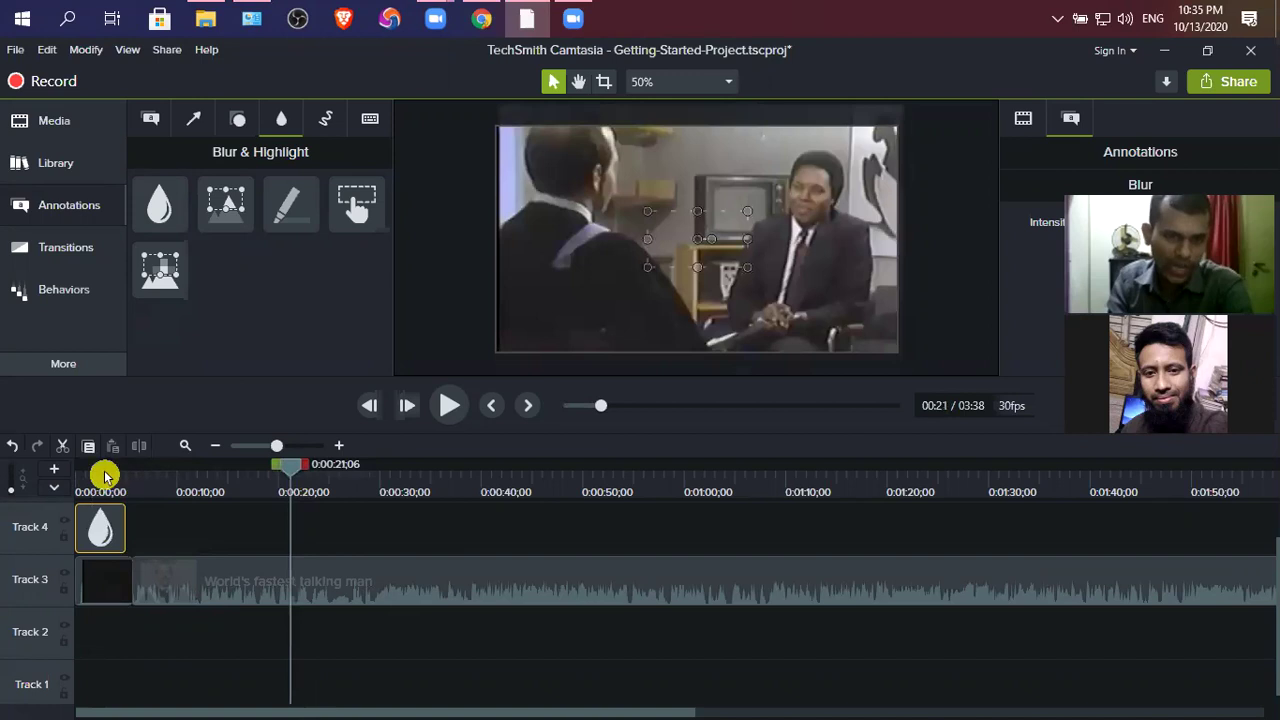
click(104, 476)
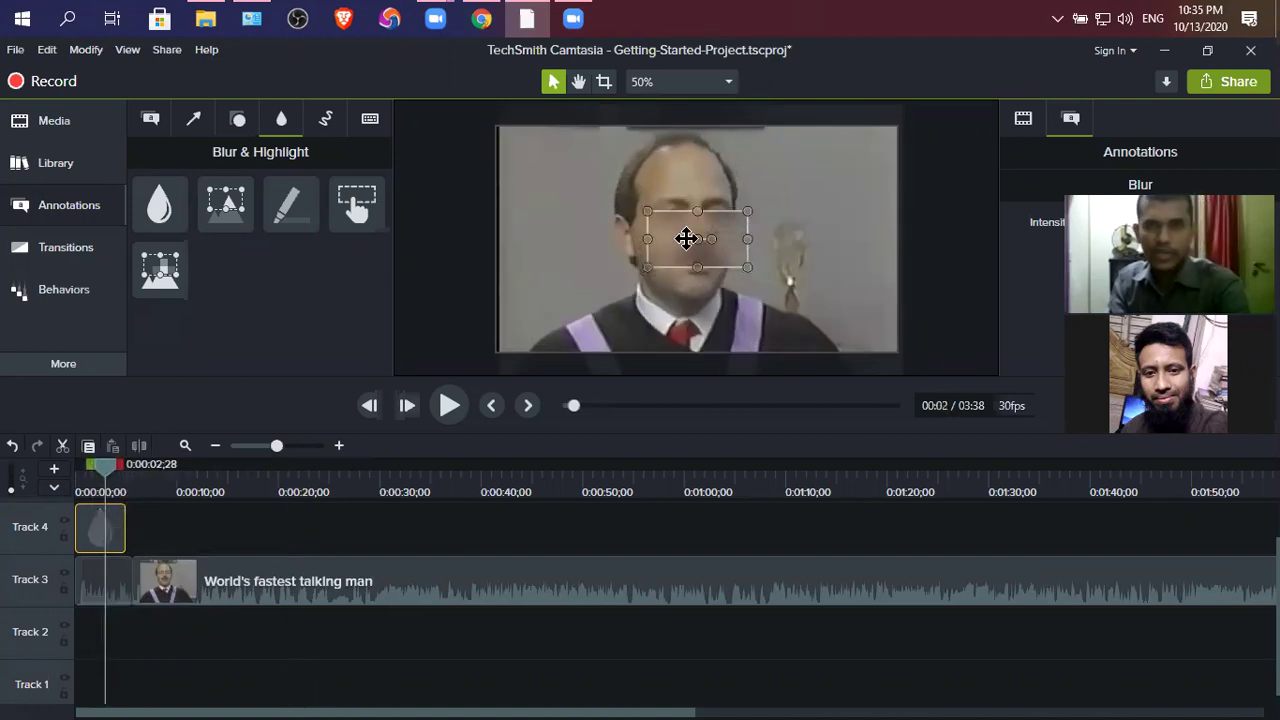
click(668, 274)
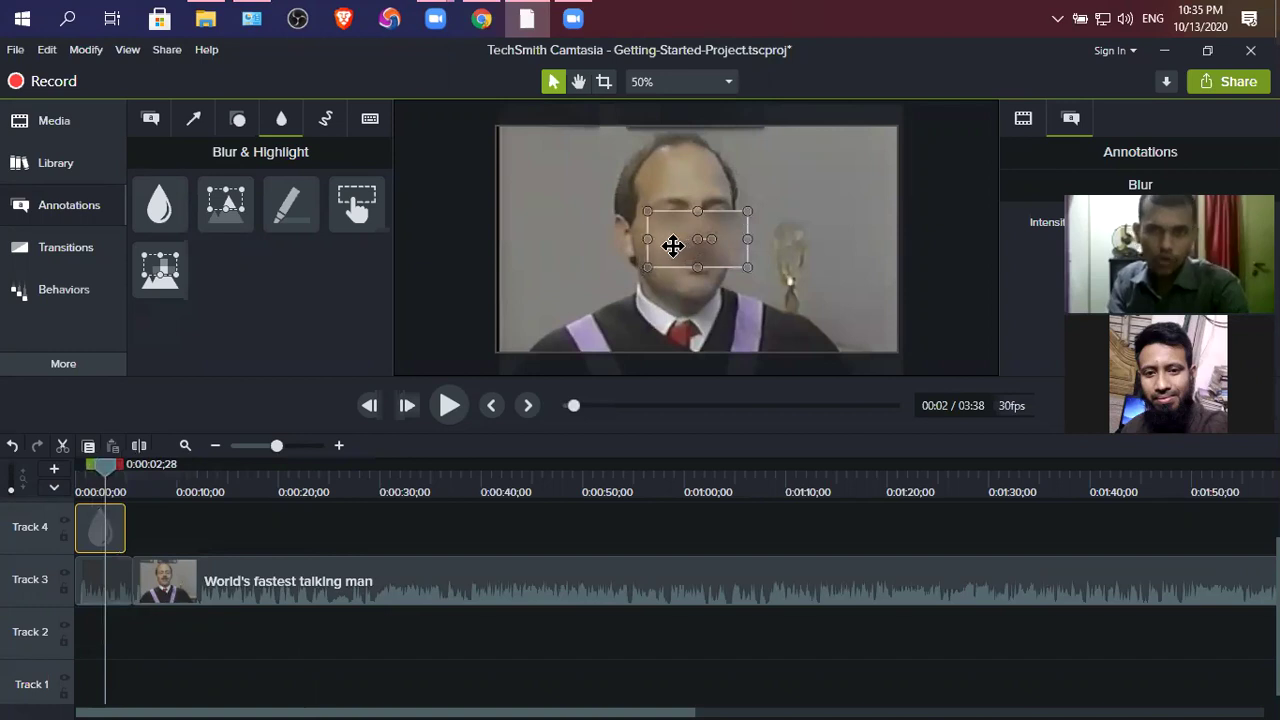
click(674, 274)
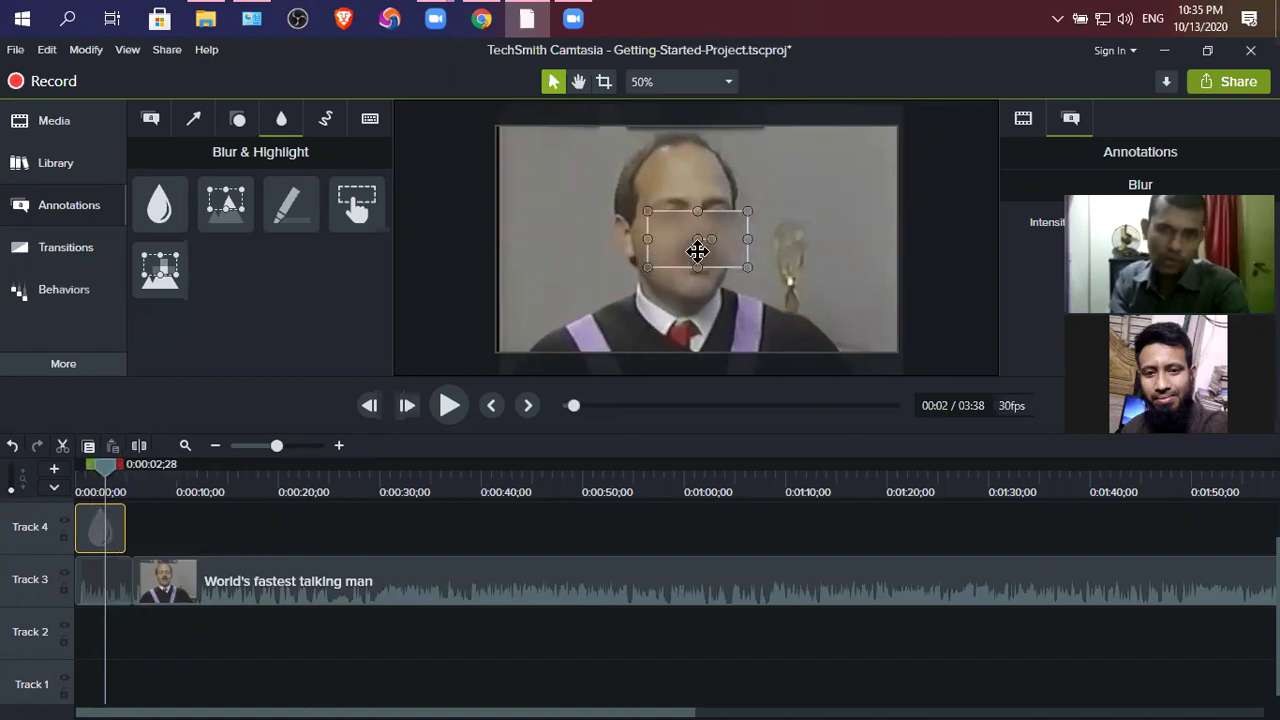
click(155, 468)
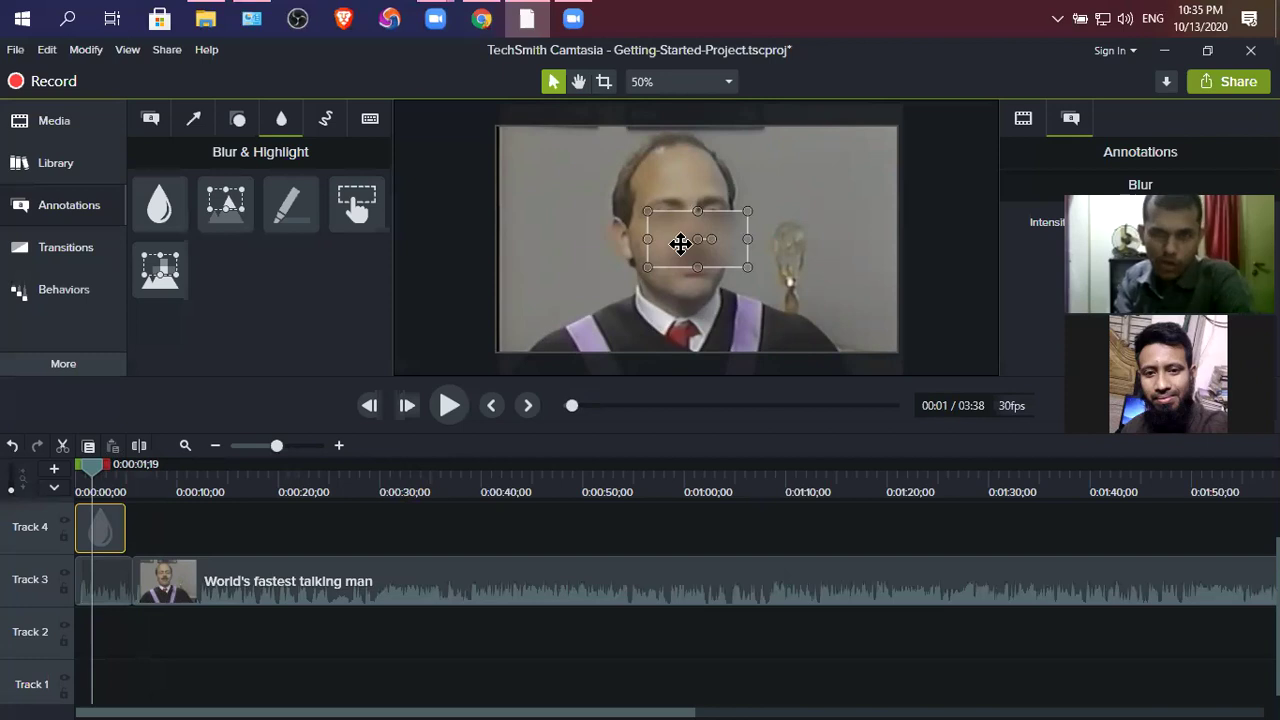
Step: Move the blur area off the man's face onto the trophy and resize it to a narrow upright rectangle covering the trophy
drag(756, 249, 804, 252)
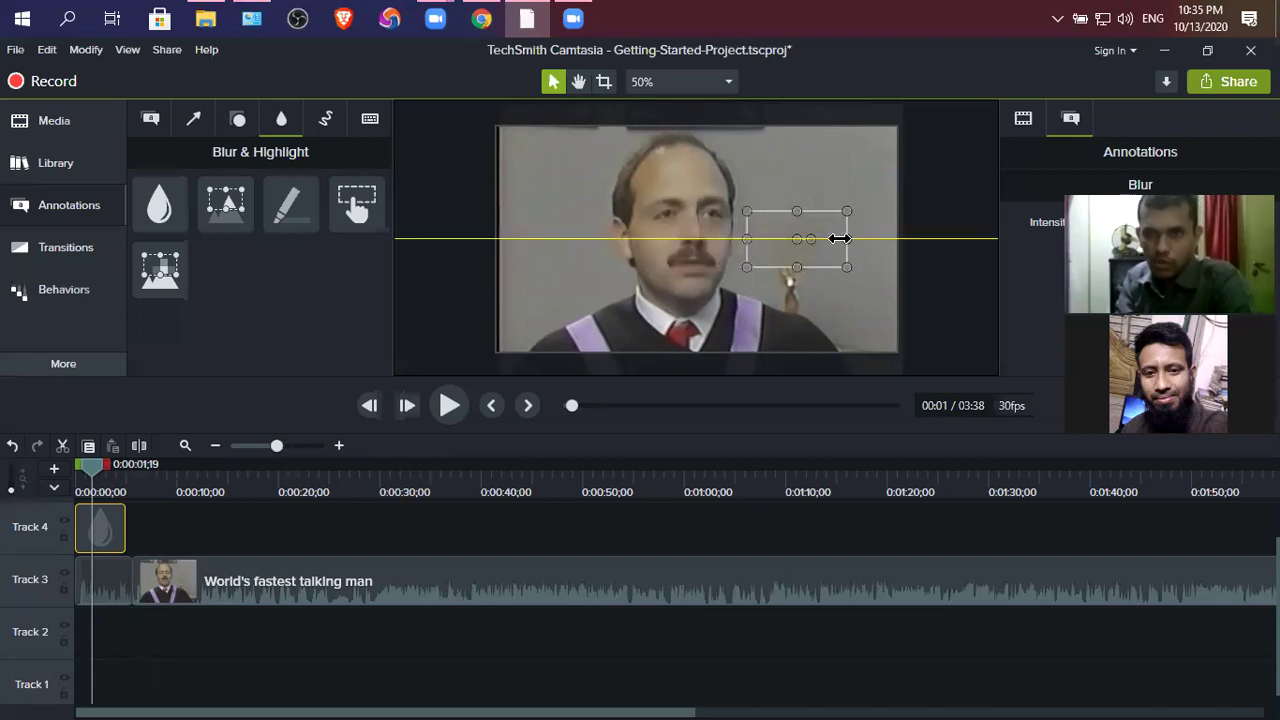
drag(846, 240, 800, 240)
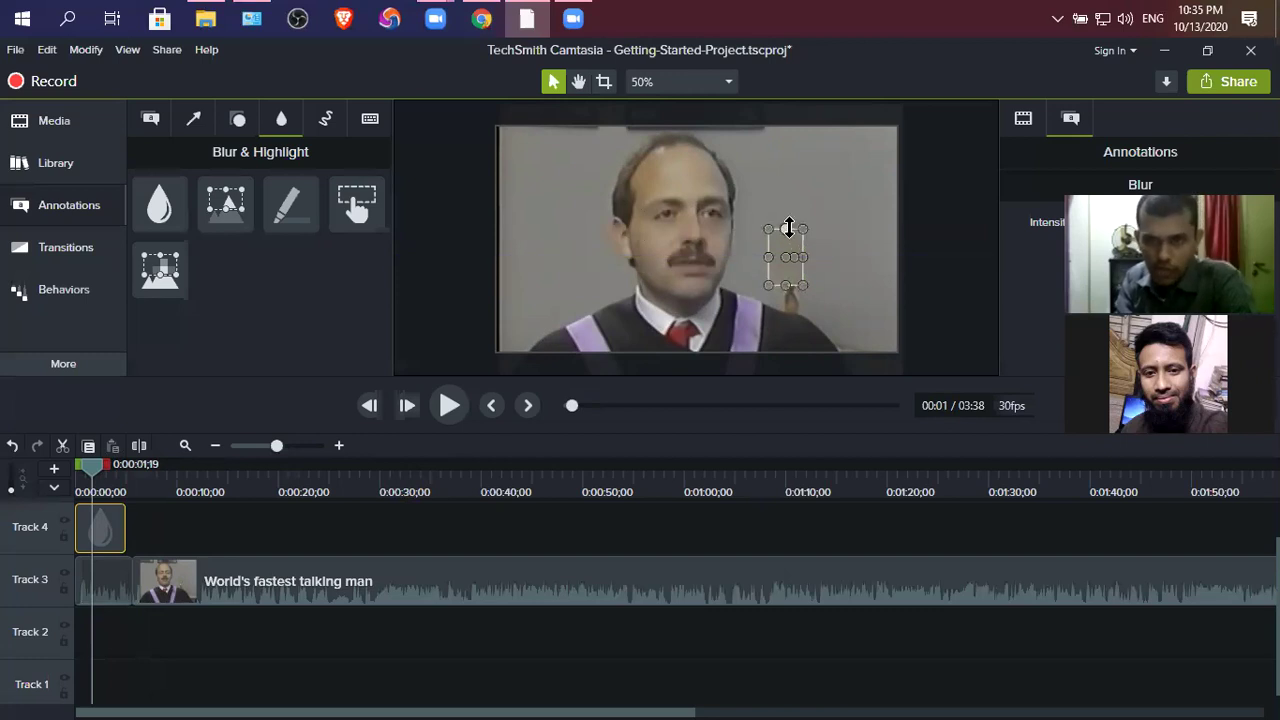
drag(792, 231, 791, 225)
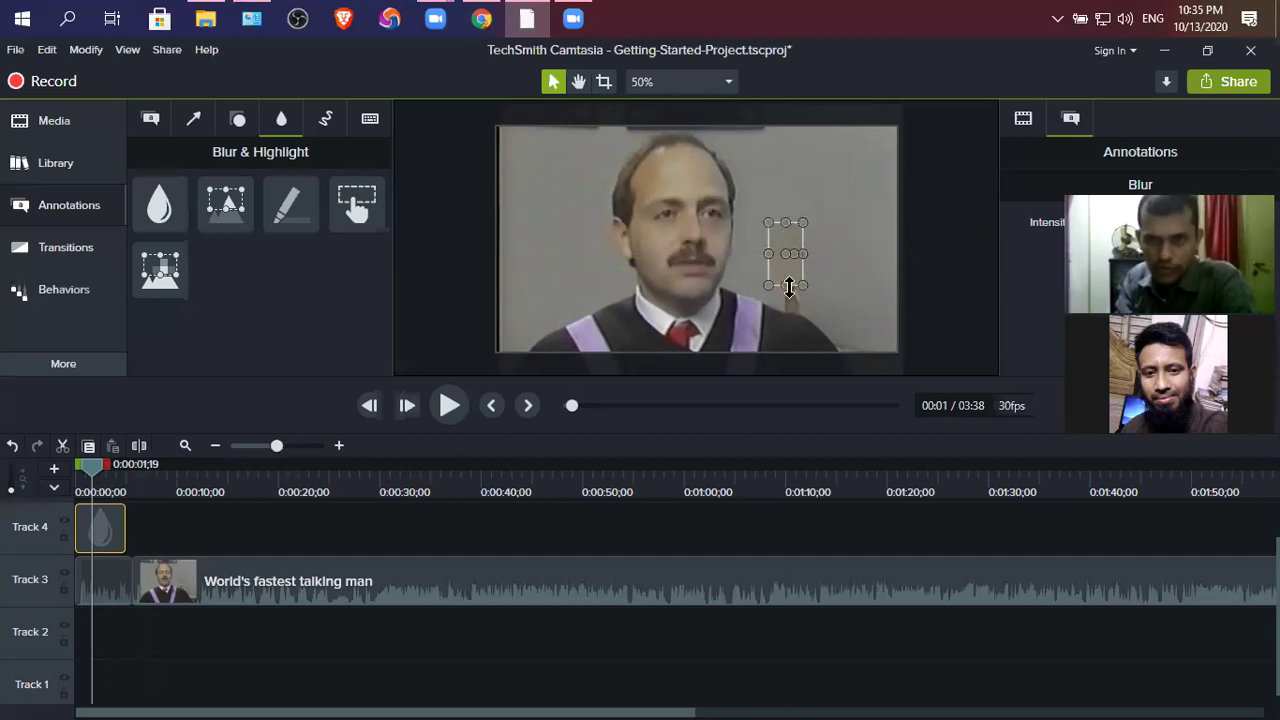
drag(790, 304, 806, 307)
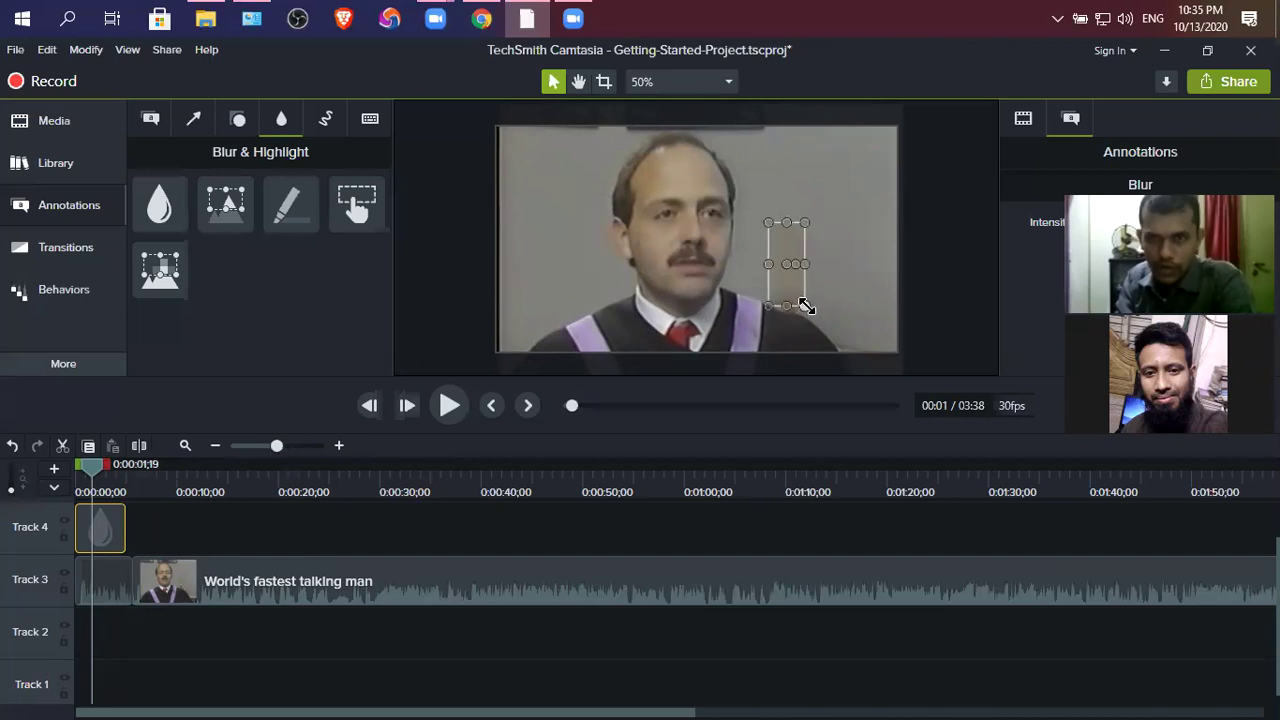
click(857, 280)
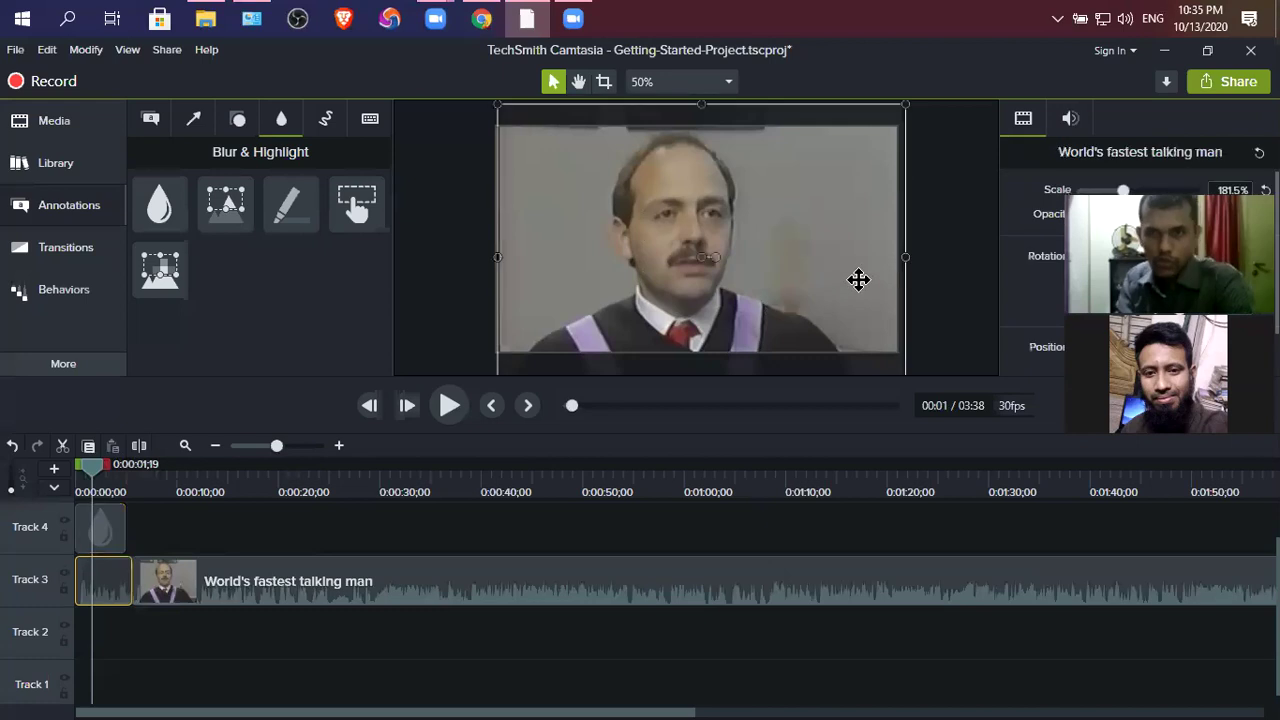
Step: Add a second Blur annotation to the timeline and place it on a new Track 5, overlapping the end of the first blur
click(732, 393)
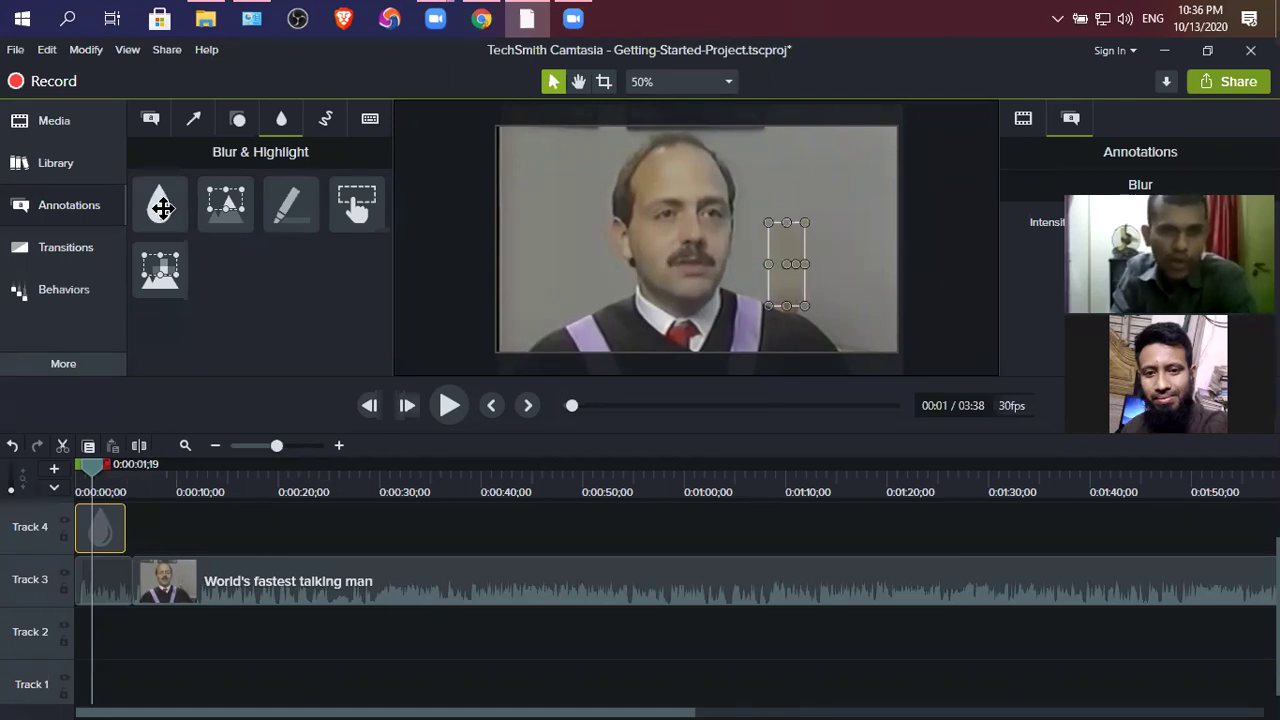
mouse_move(169, 455)
mouse_down()
mouse_move(154, 528)
mouse_move(175, 530)
mouse_move(154, 528)
mouse_up()
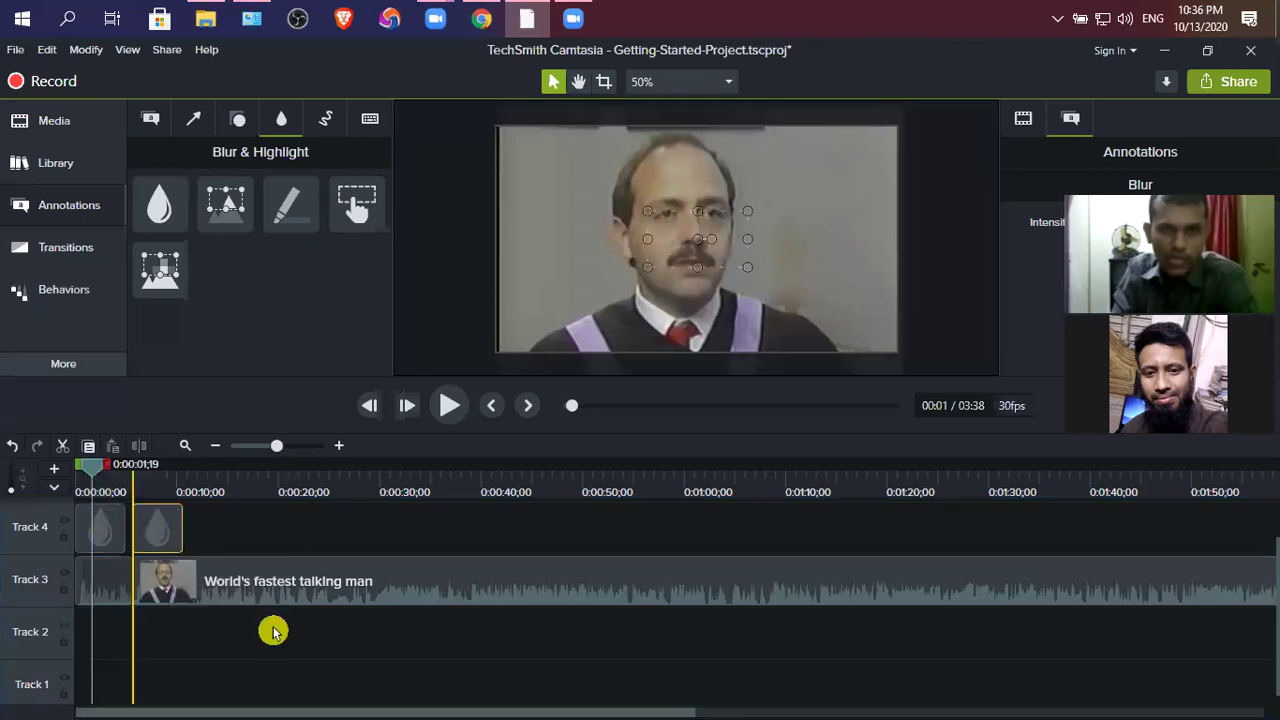
scroll(180, 590, up, 1)
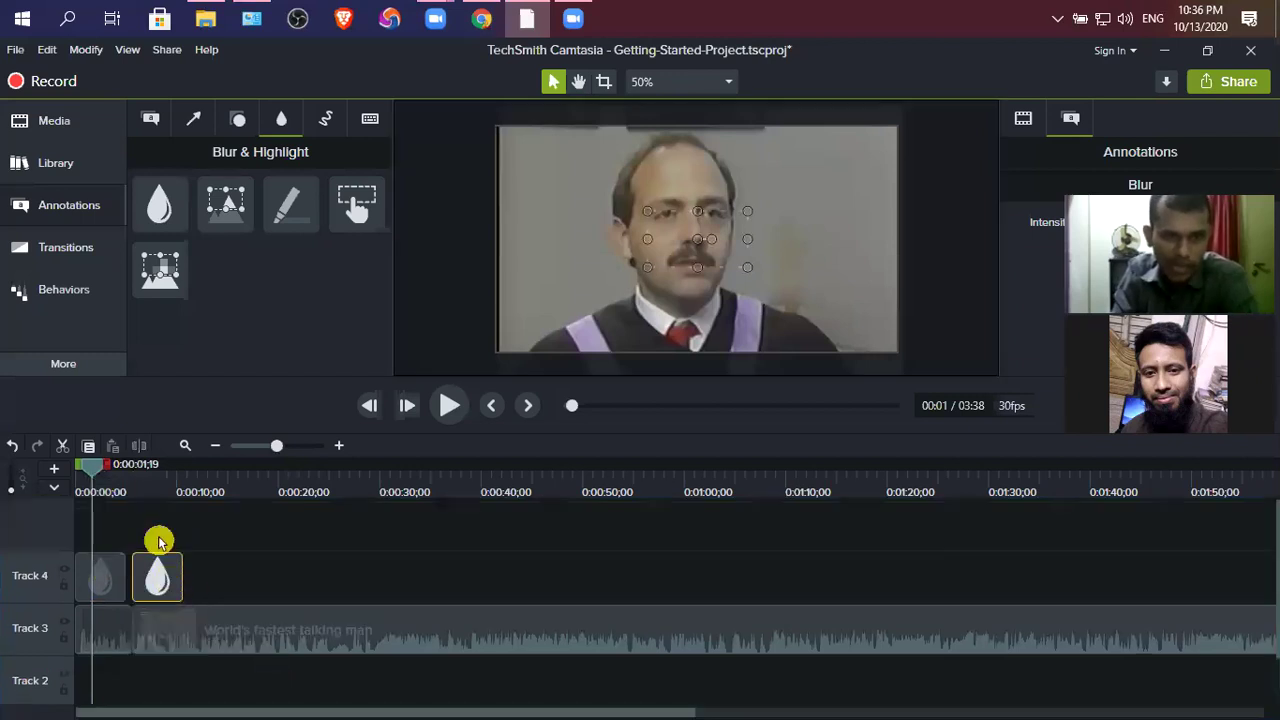
drag(150, 575, 181, 575)
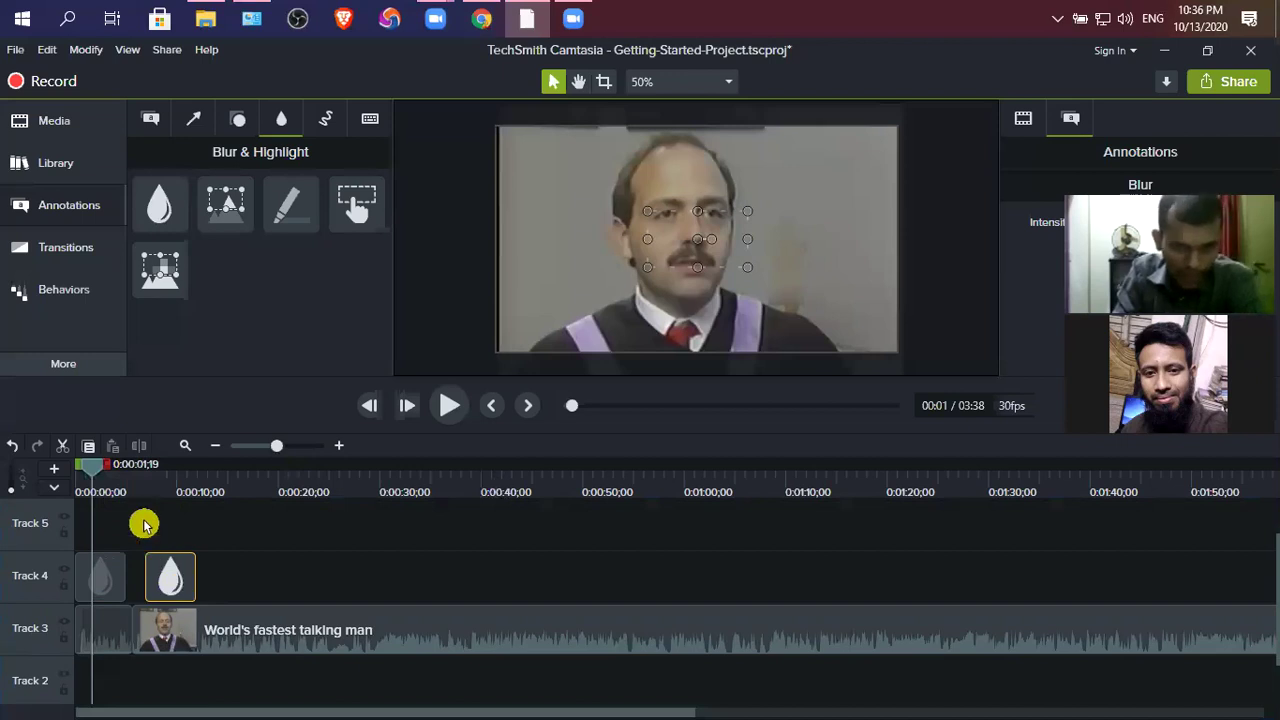
drag(143, 524, 143, 523)
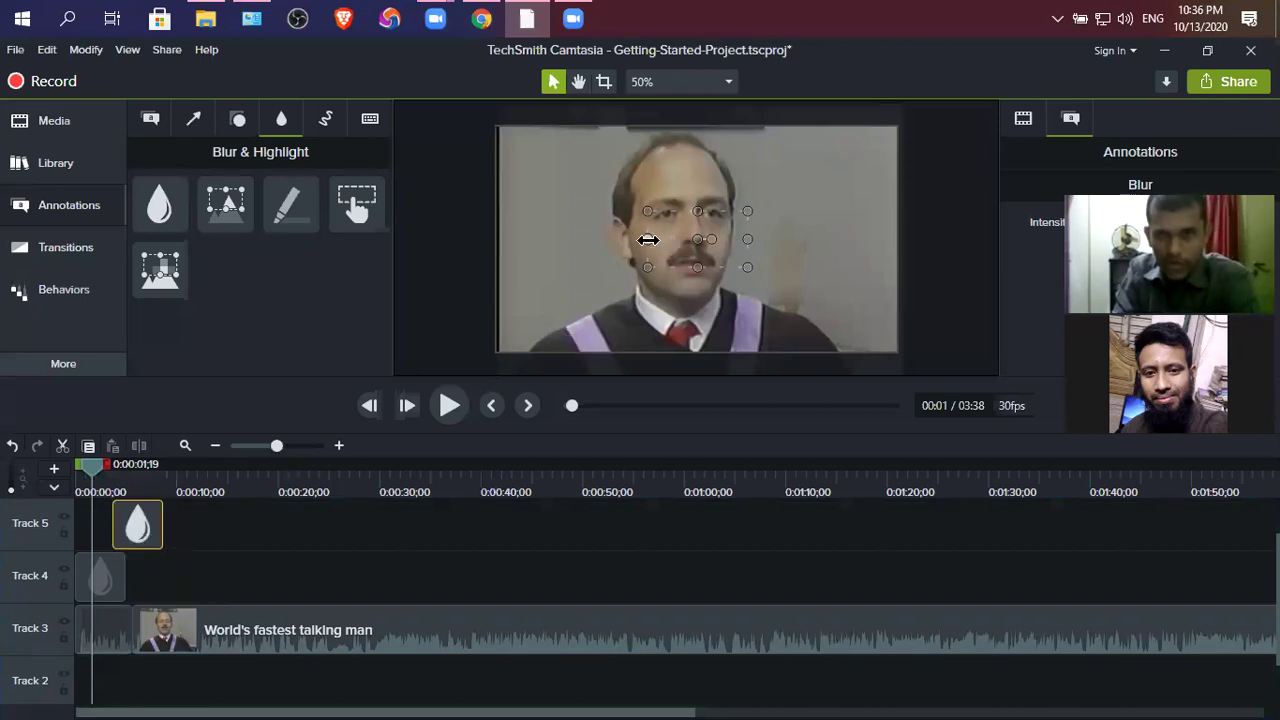
Step: Try to reposition the second blur in the preview, and undo the resulting shift of the video's first part
drag(709, 242, 753, 256)
click(817, 290)
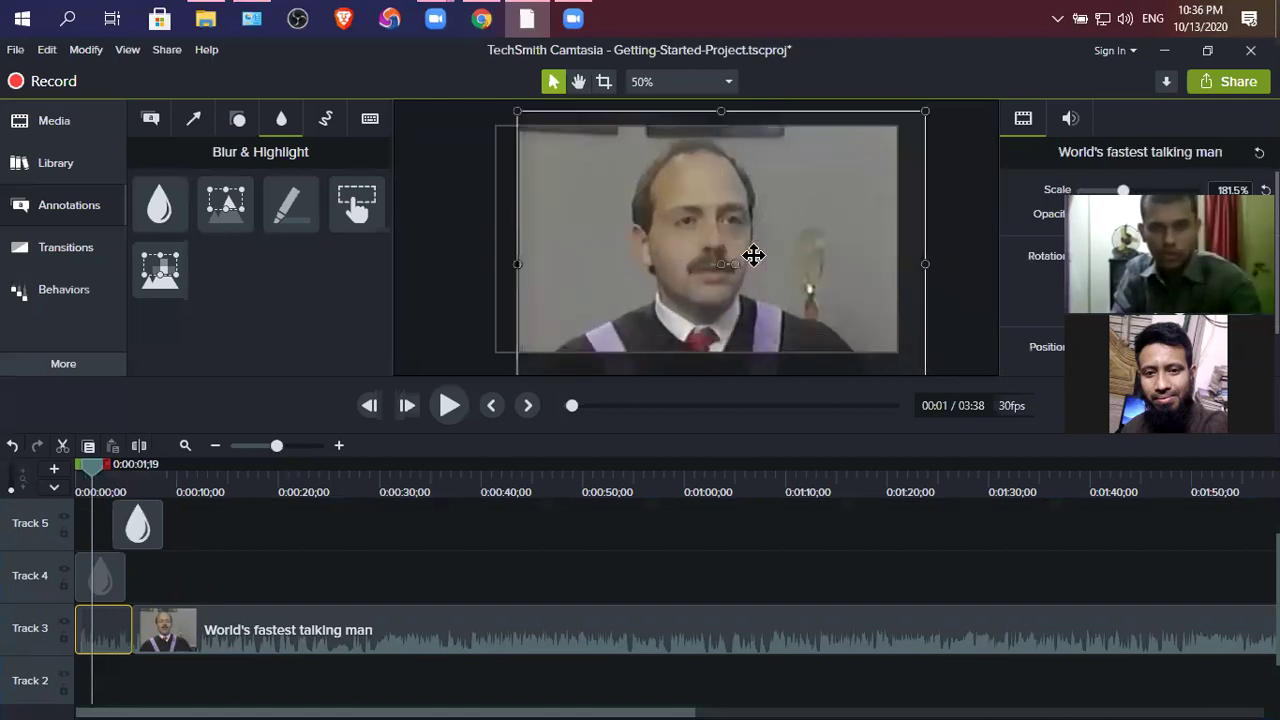
key(ctrl+z)
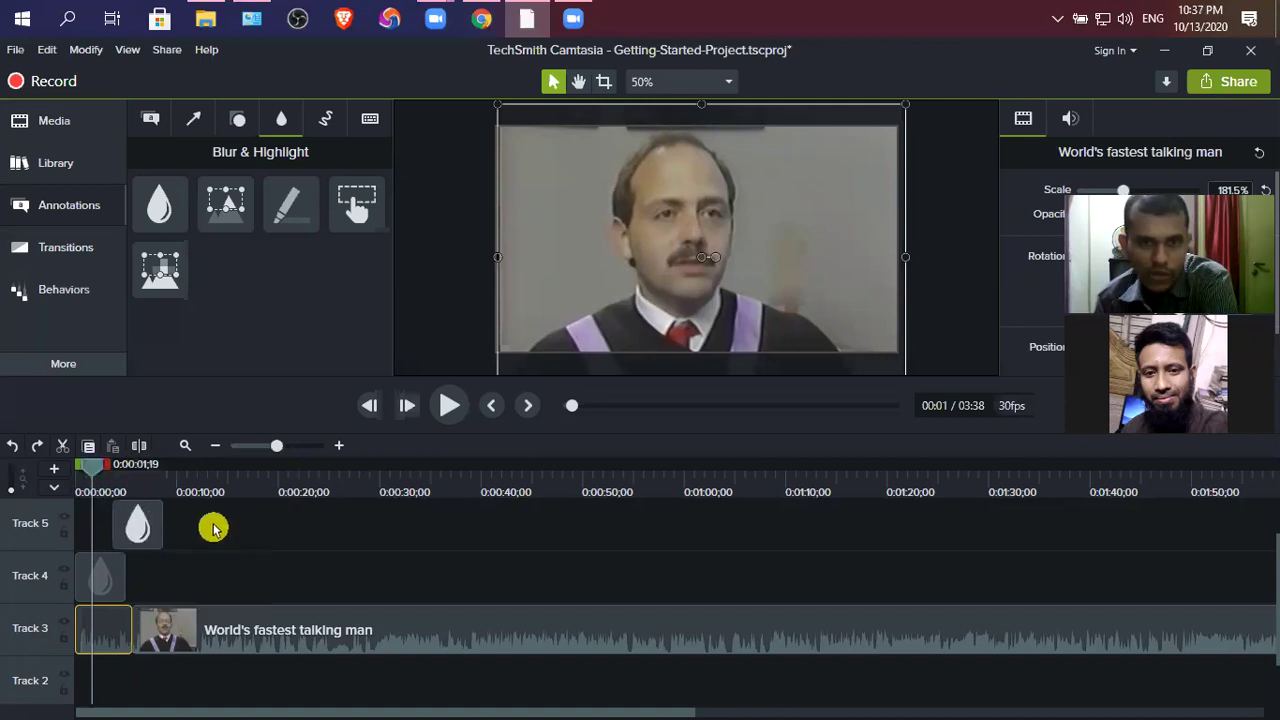
click(134, 533)
drag(718, 238, 803, 248)
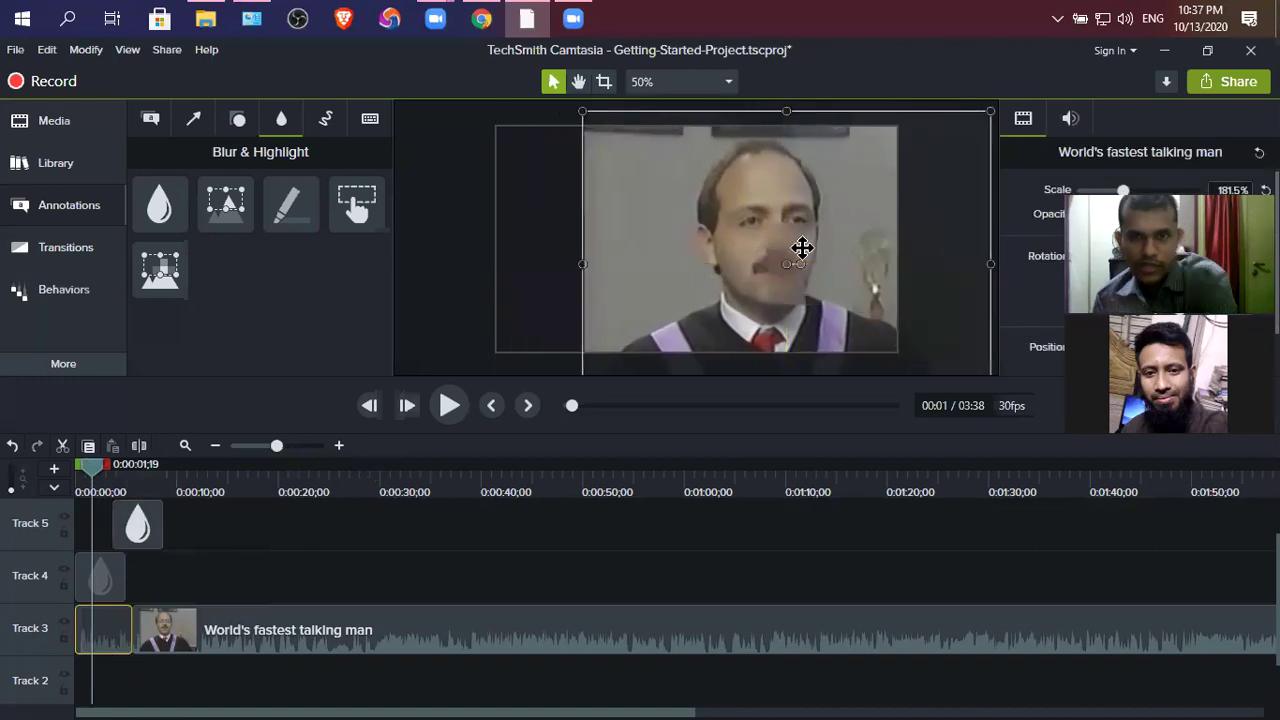
key(ctrl+z)
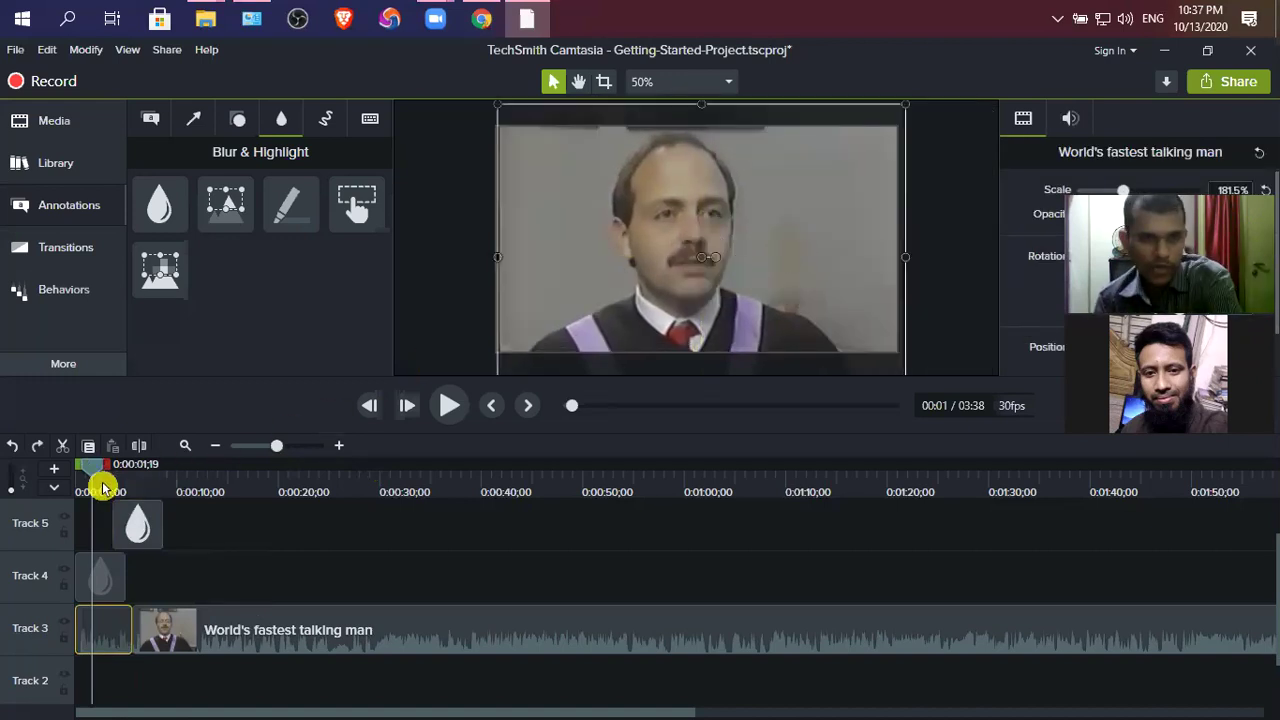
Step: Move the playhead to 0:00:05;18 and reposition the second blur off the man's face to the area beside the trophy
drag(120, 470, 134, 468)
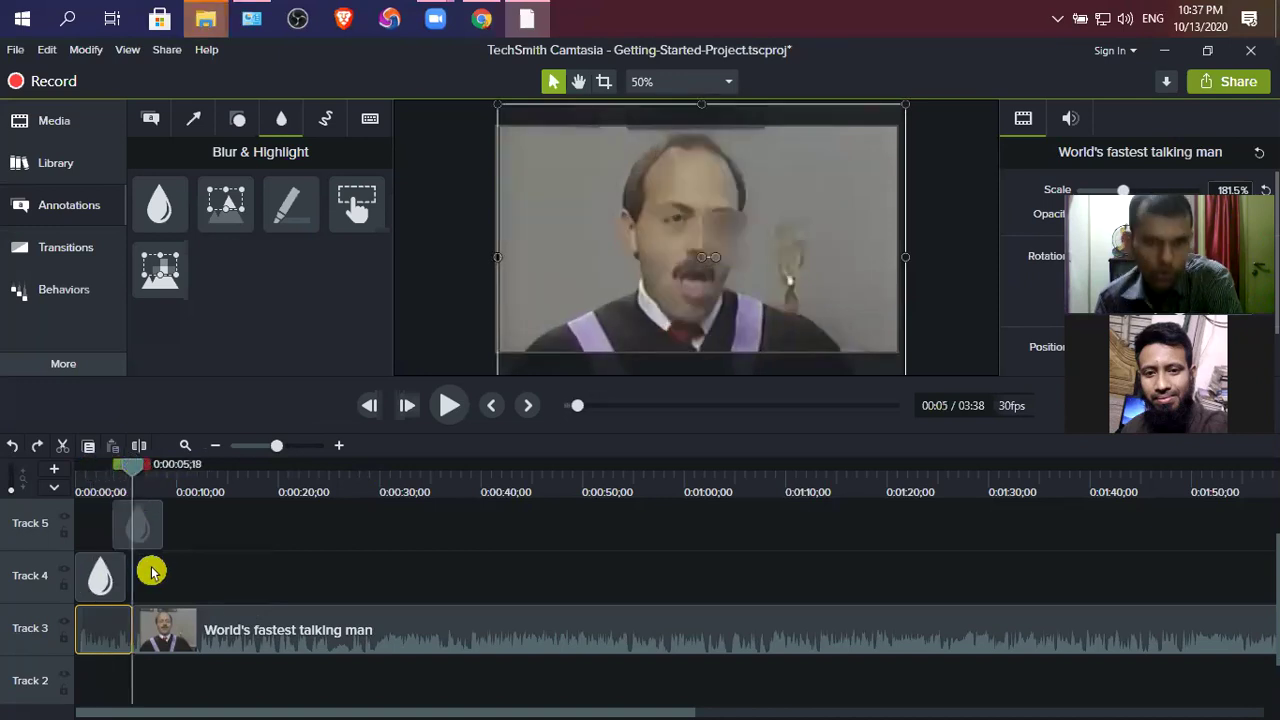
mouse_move(724, 240)
mouse_down()
mouse_move(731, 263)
mouse_move(834, 274)
mouse_move(852, 298)
mouse_up()
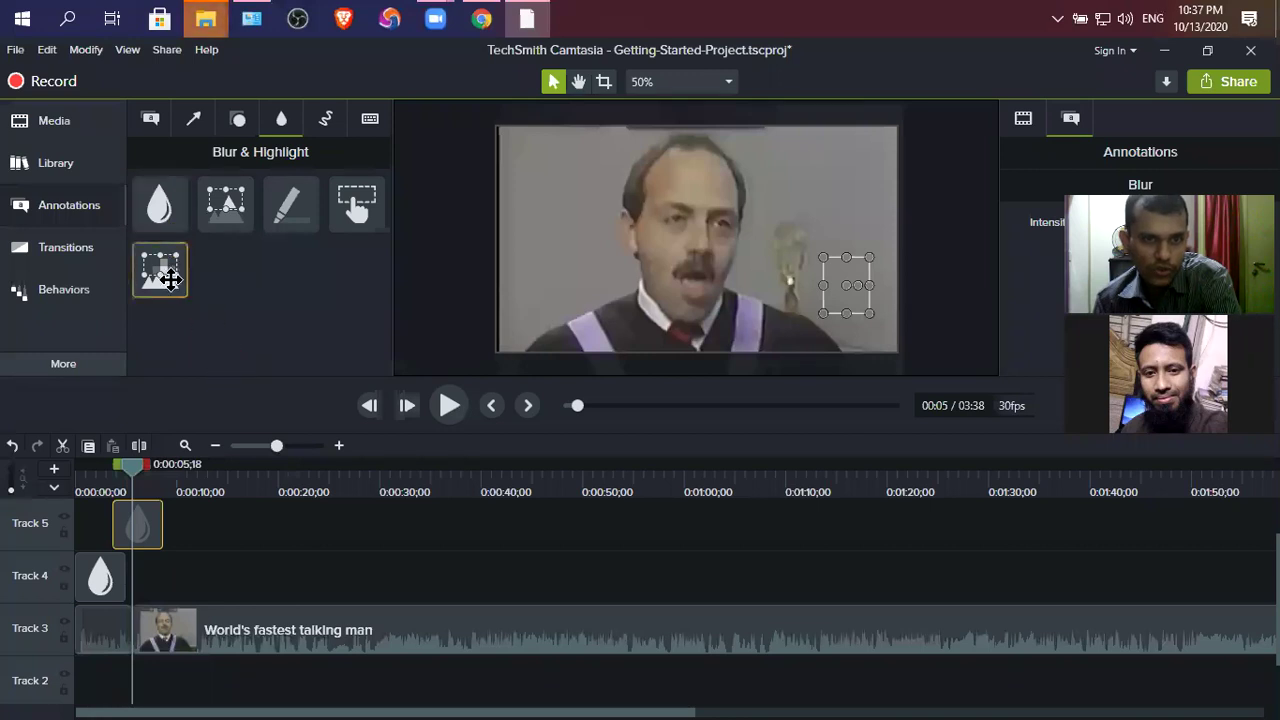
Step: Add a Pixelate annotation on a new Track 6 starting at about 0:00:07;15, and move the playhead inside it to 0:00:09;25
drag(165, 285, 176, 525)
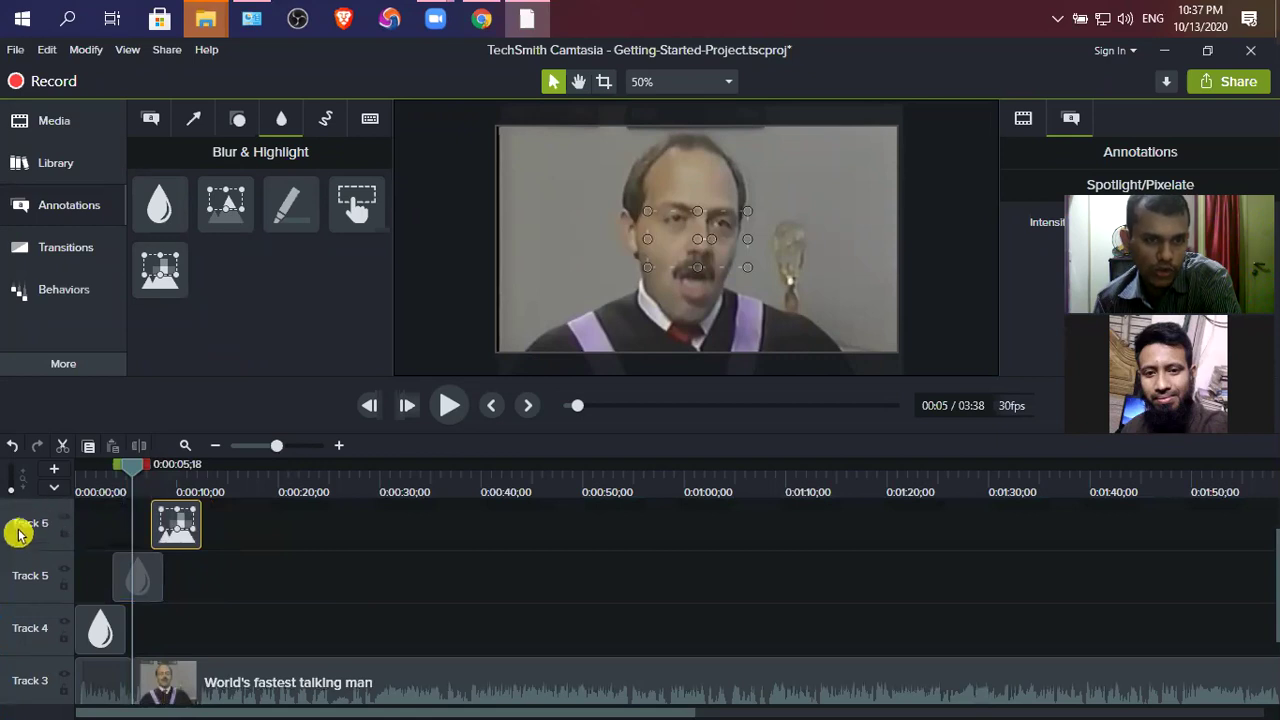
mouse_move(175, 538)
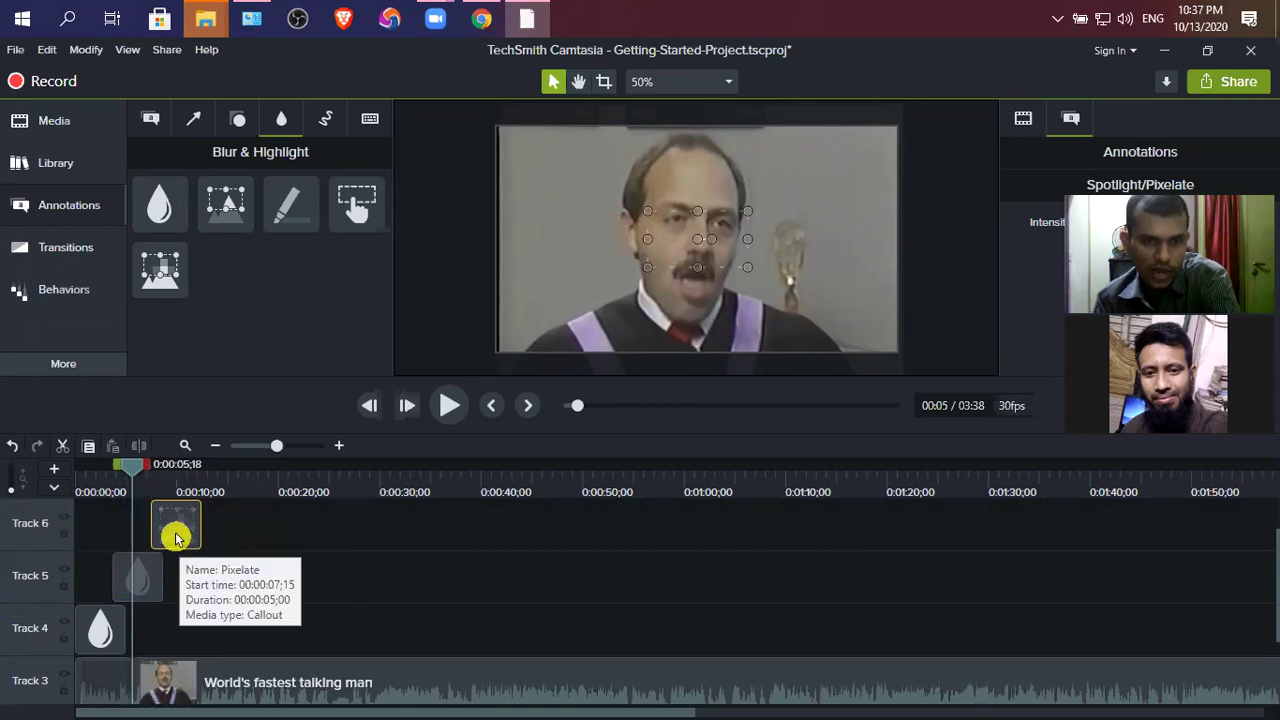
drag(131, 466, 178, 469)
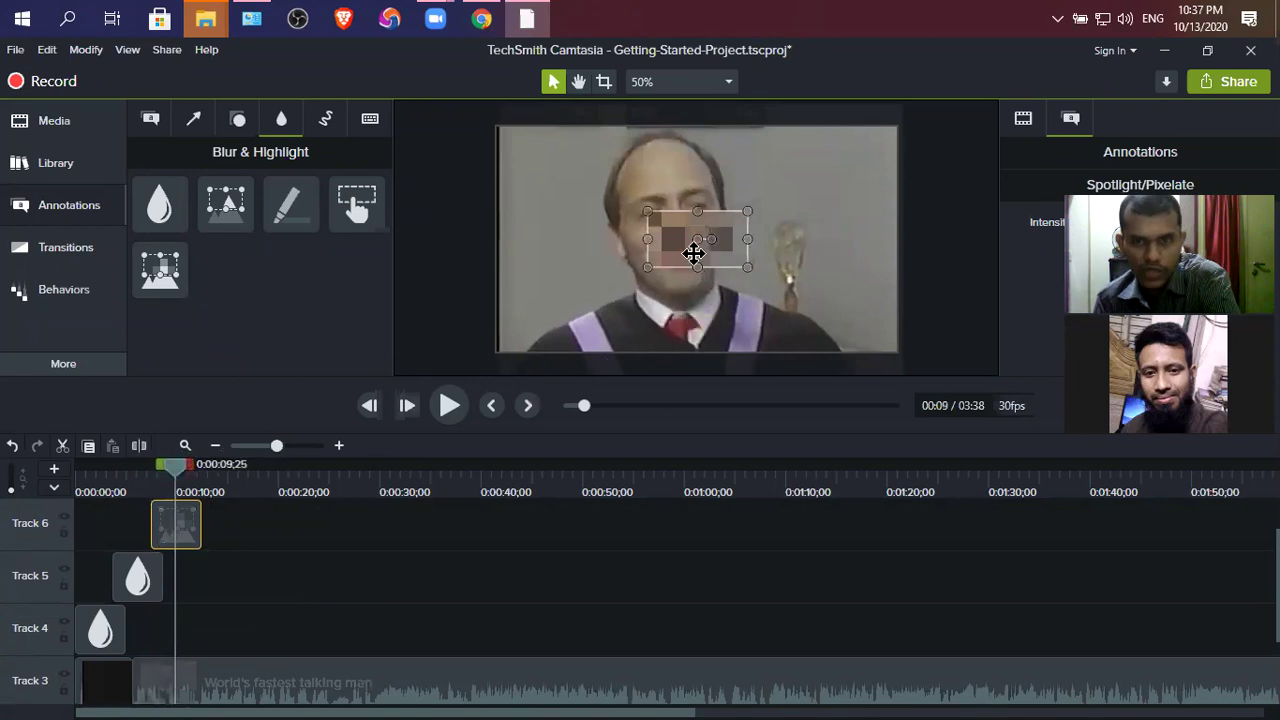
Step: Move the pixelated area off the man's face and reshape it into a narrow upright rectangle along the picture's right edge
drag(690, 251, 865, 362)
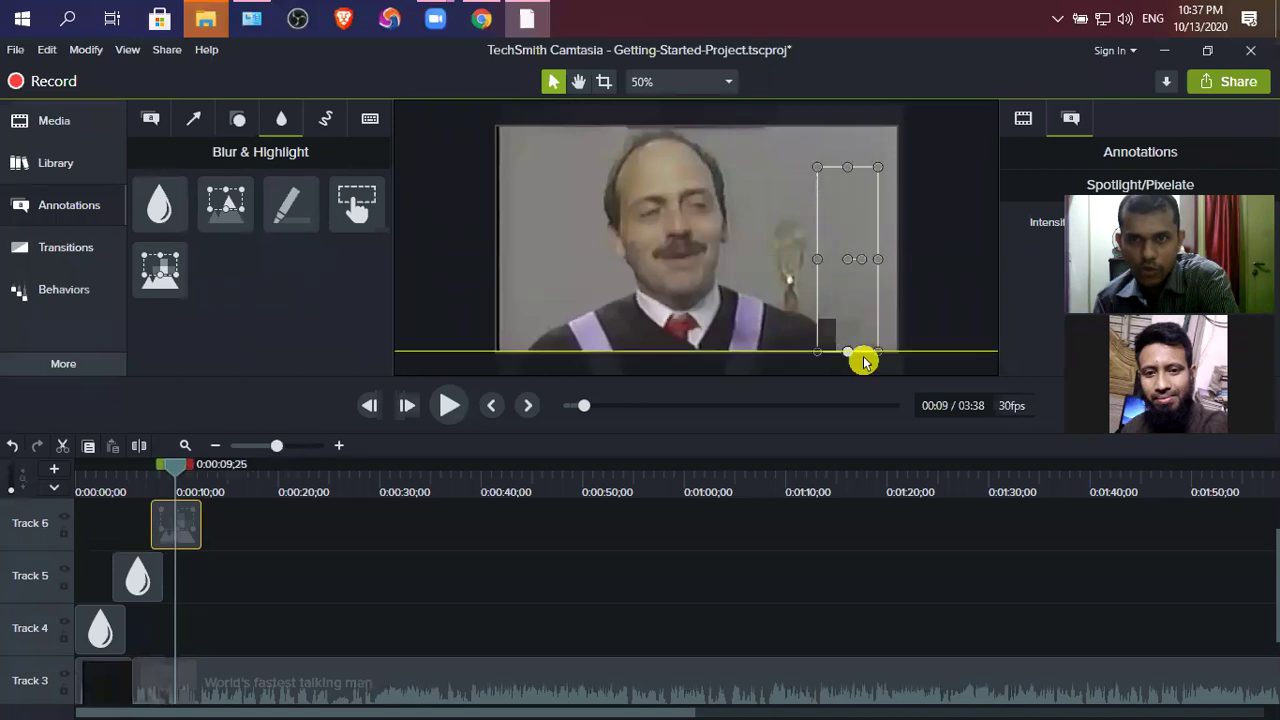
drag(817, 259, 603, 258)
drag(733, 256, 840, 260)
click(864, 356)
drag(860, 351, 874, 306)
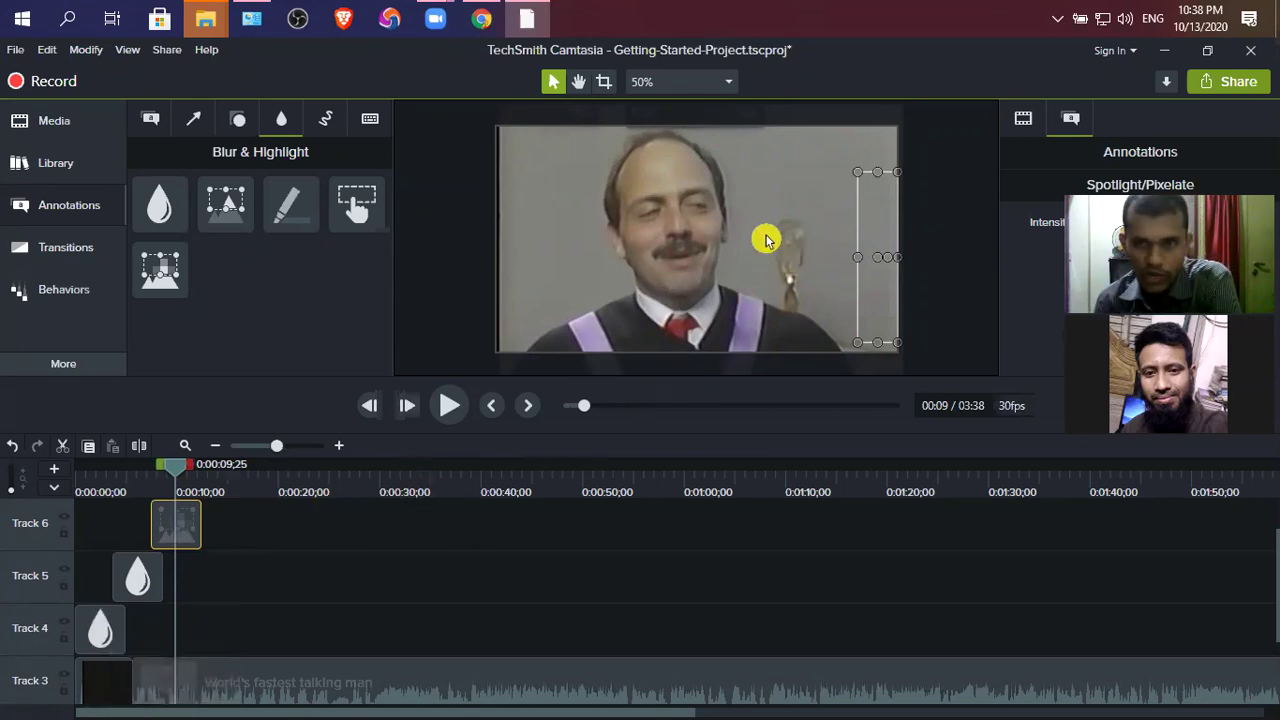
Step: Set the duration of the first blur on Track 4 to 2 seconds
click(105, 626)
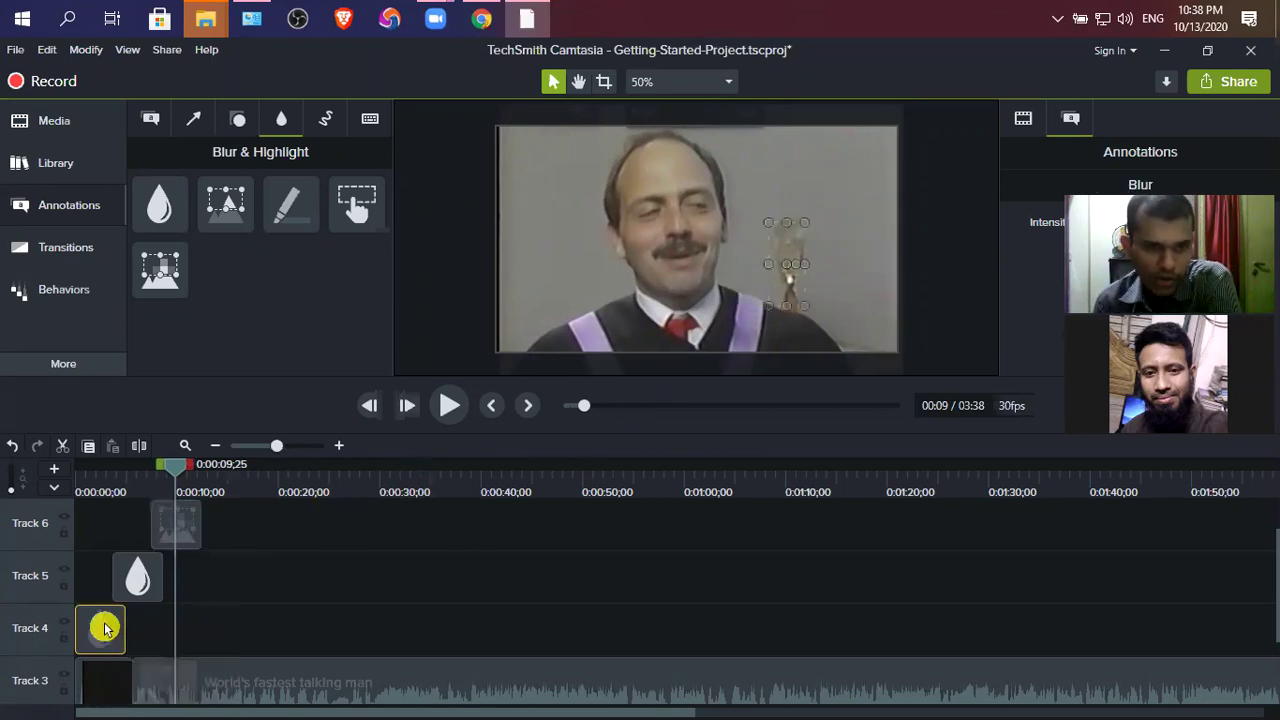
right_click(105, 626)
click(157, 572)
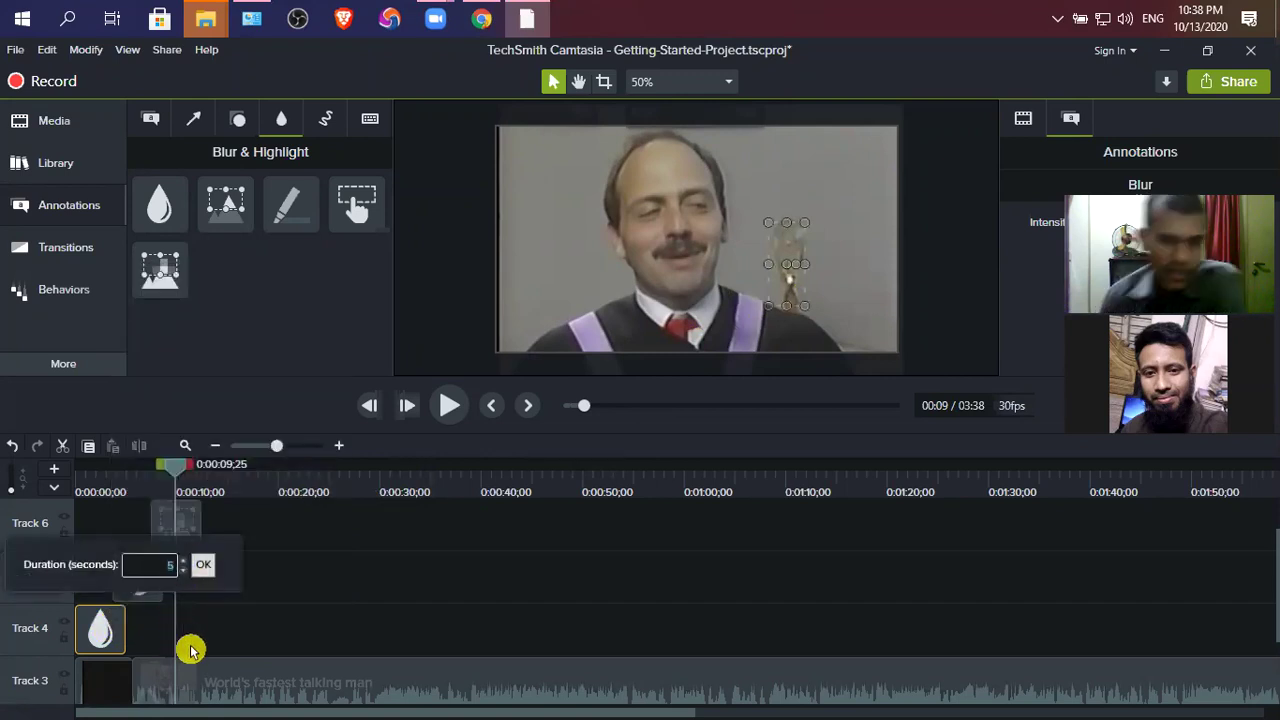
text(2)
click(203, 565)
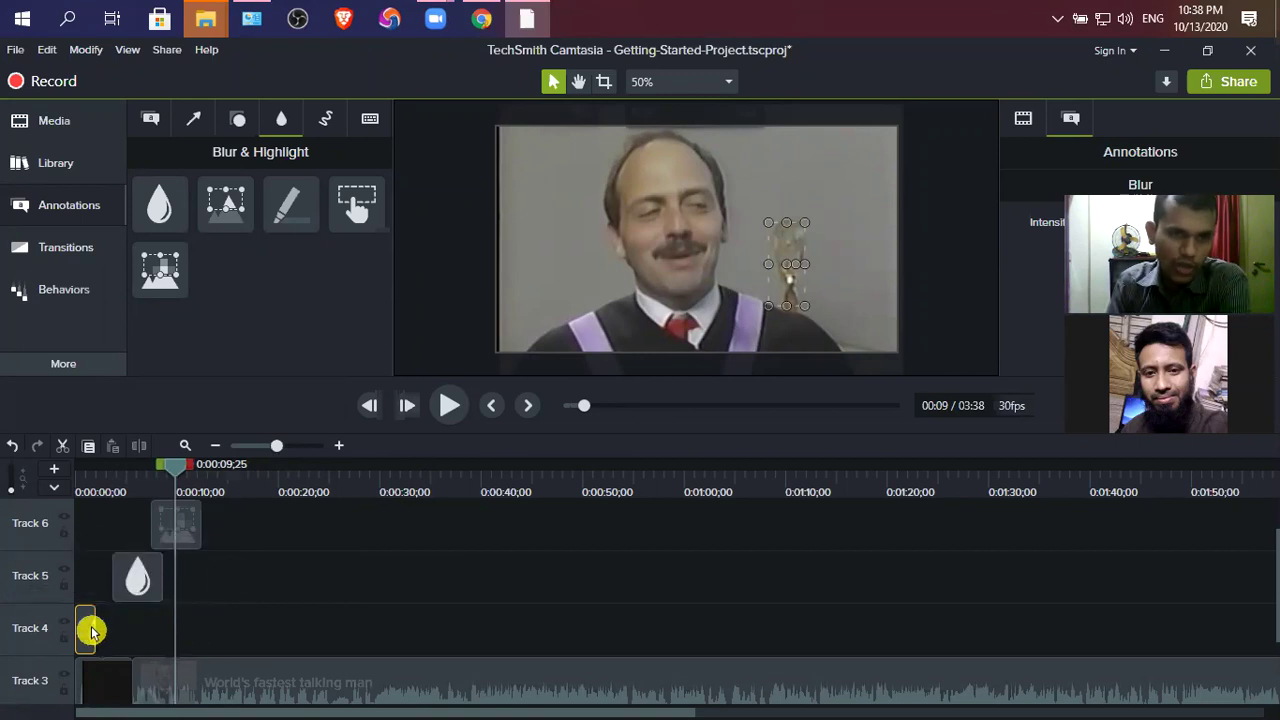
Step: Set the duration of the second blur on Track 5 to 10 seconds
right_click(137, 577)
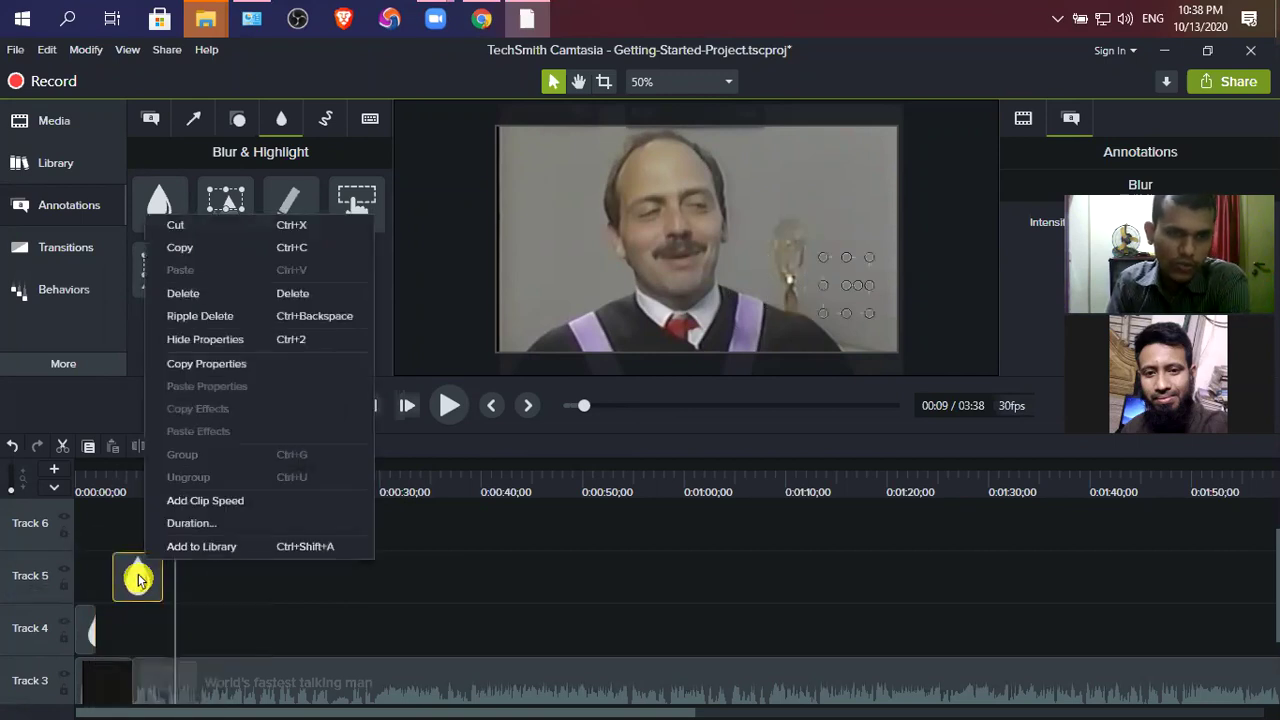
click(221, 524)
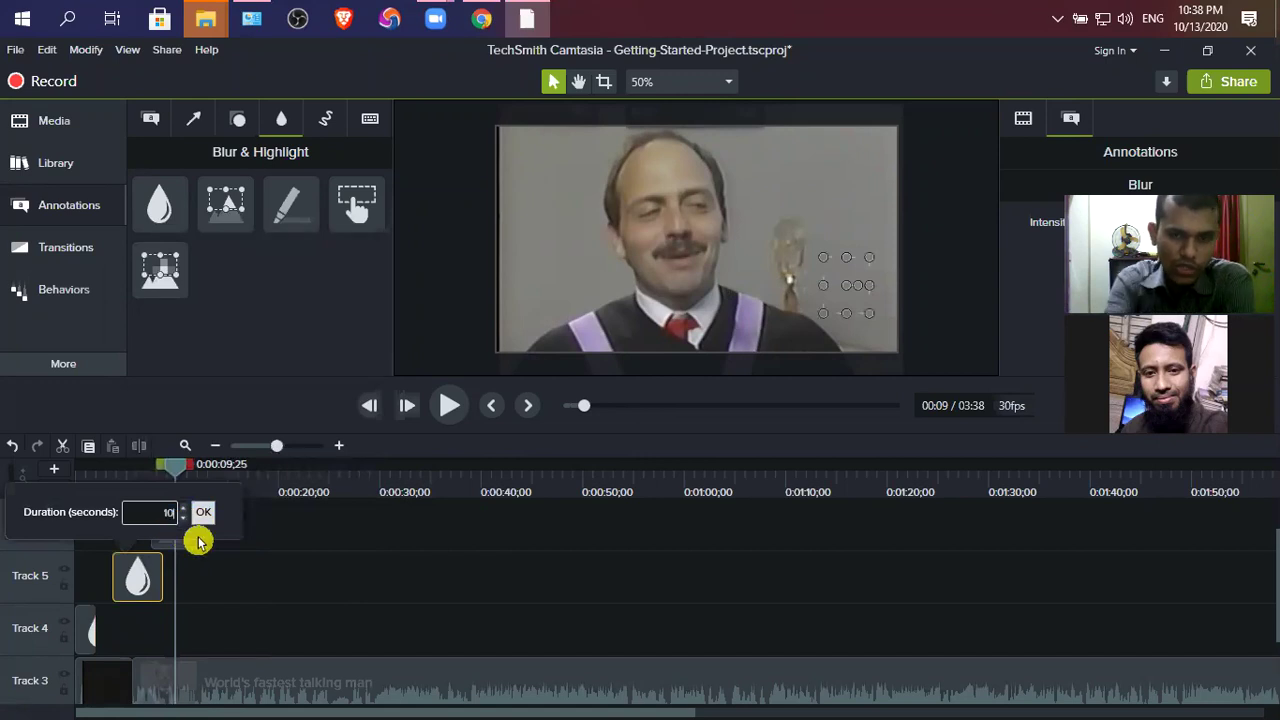
text(10)
click(204, 512)
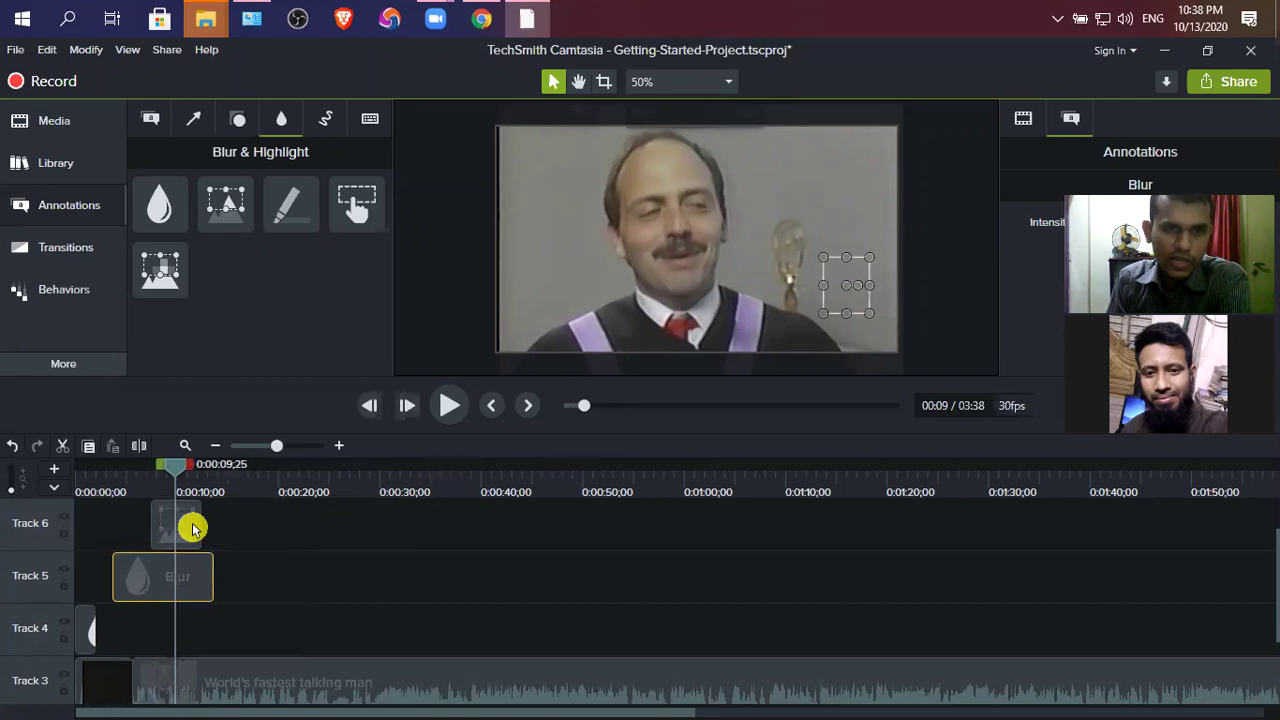
Step: Set the duration of the Pixelate annotation on Track 6 to 15 seconds
click(193, 528)
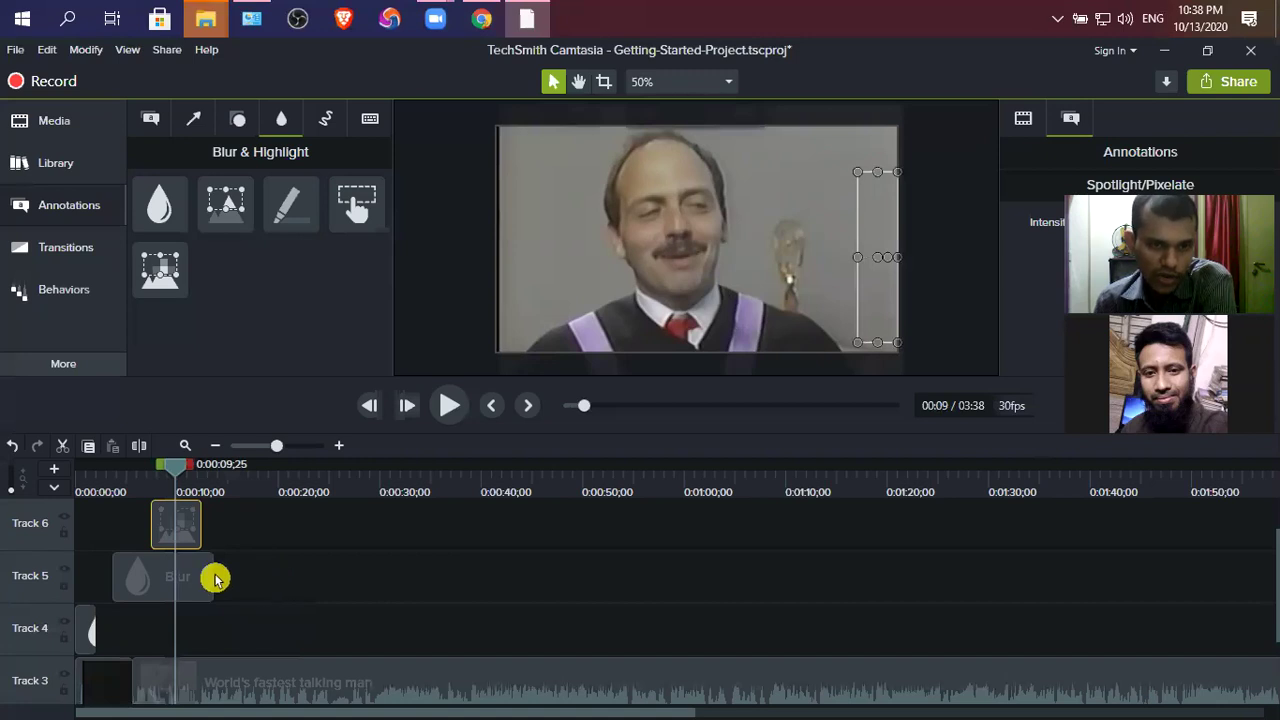
right_click(205, 515)
click(240, 474)
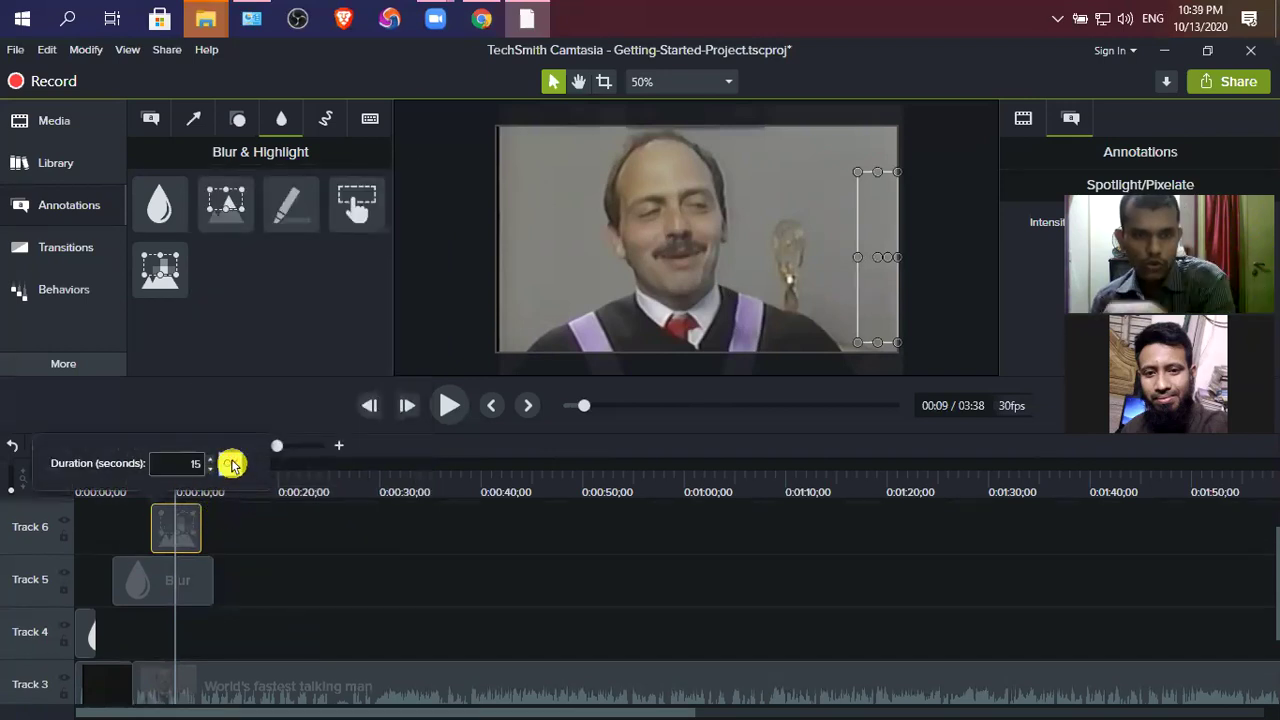
click(231, 462)
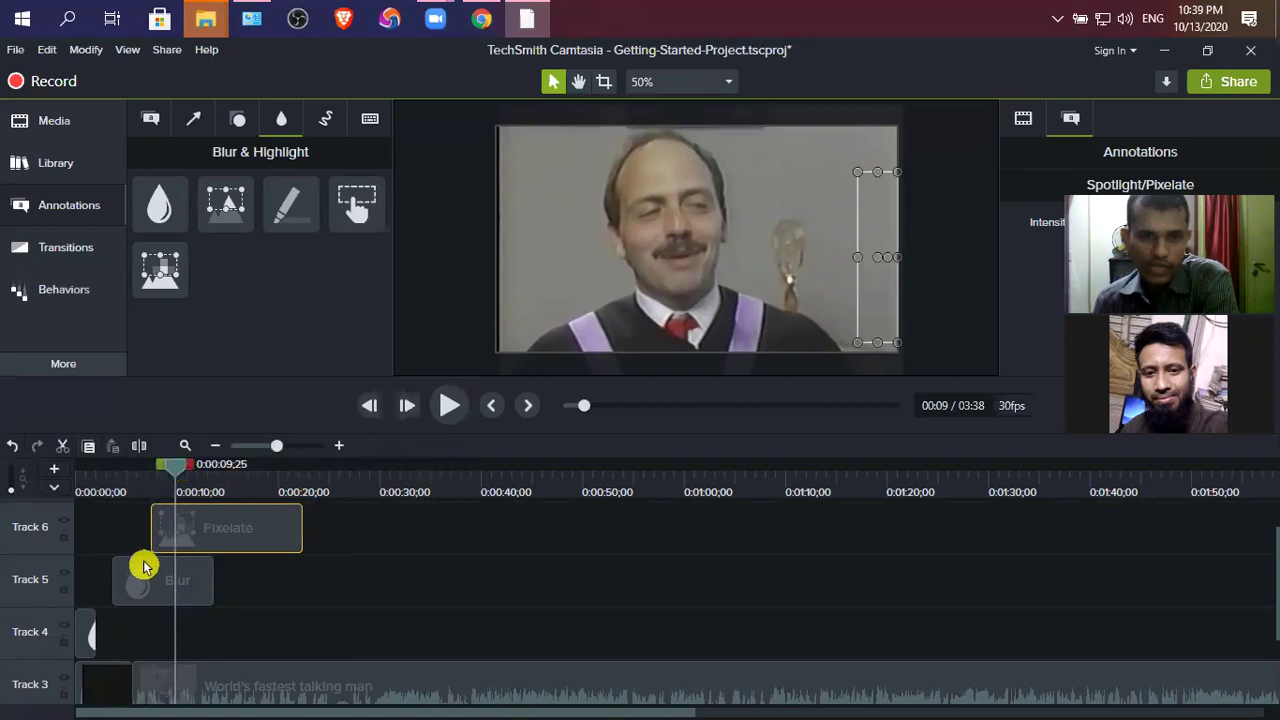
Step: Play the timeline from the beginning to about 0:00:07;29 to check when each blur takes effect
drag(171, 466, 14, 480)
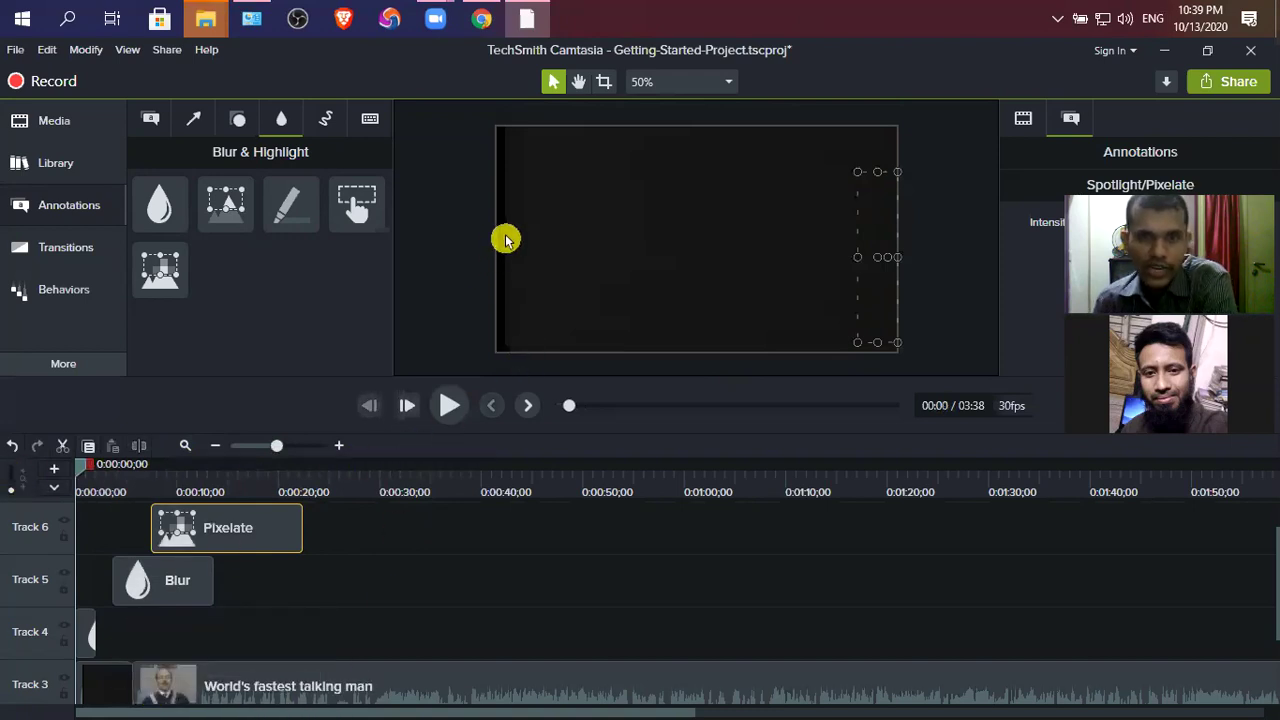
click(106, 689)
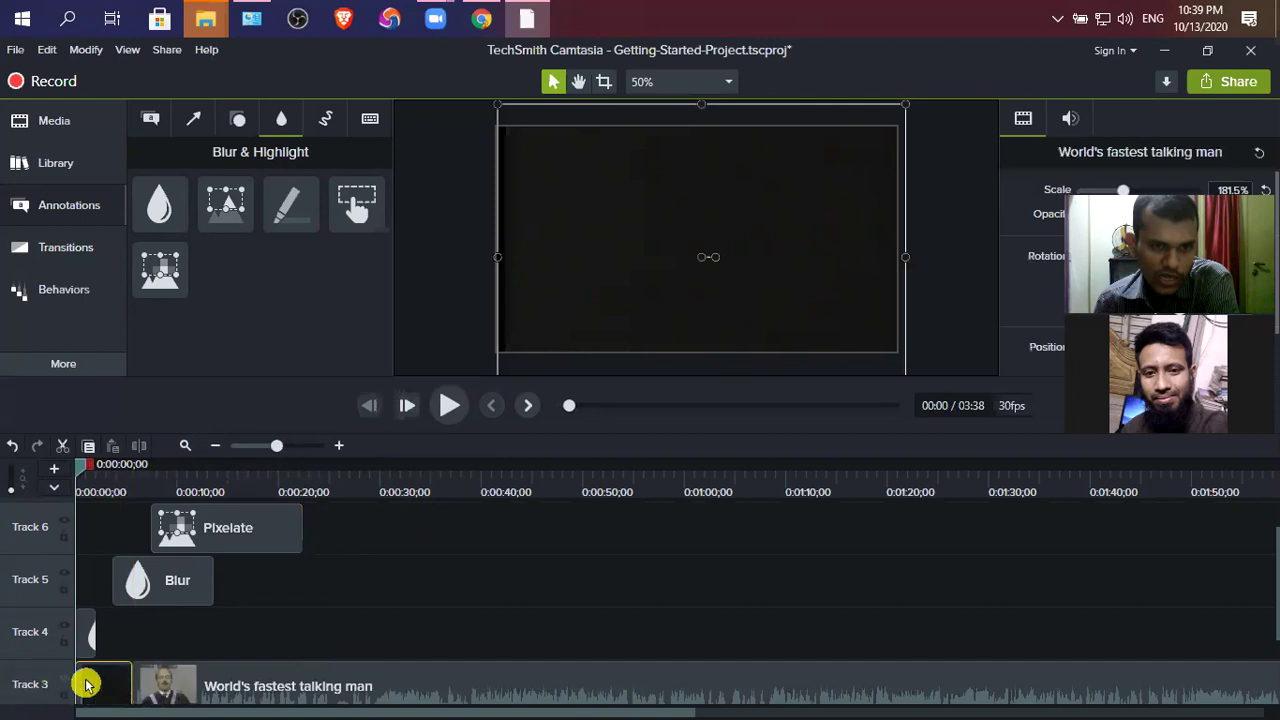
drag(235, 697, 127, 678)
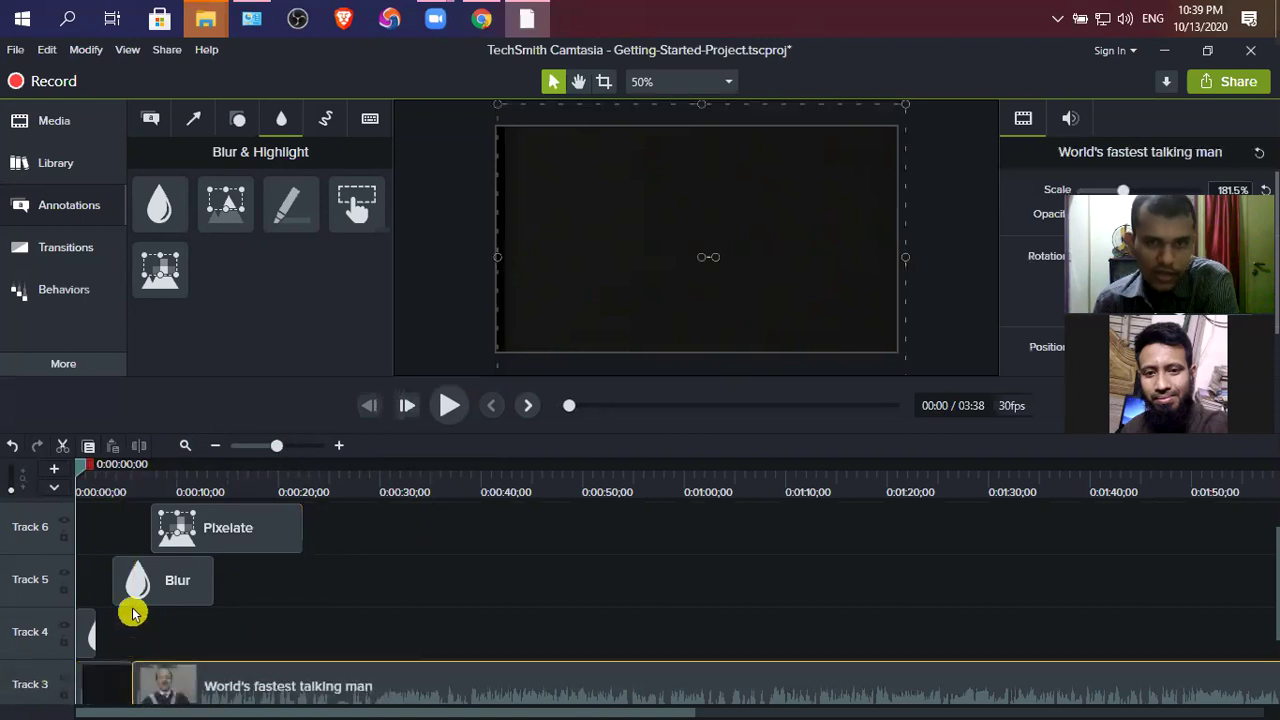
click(447, 406)
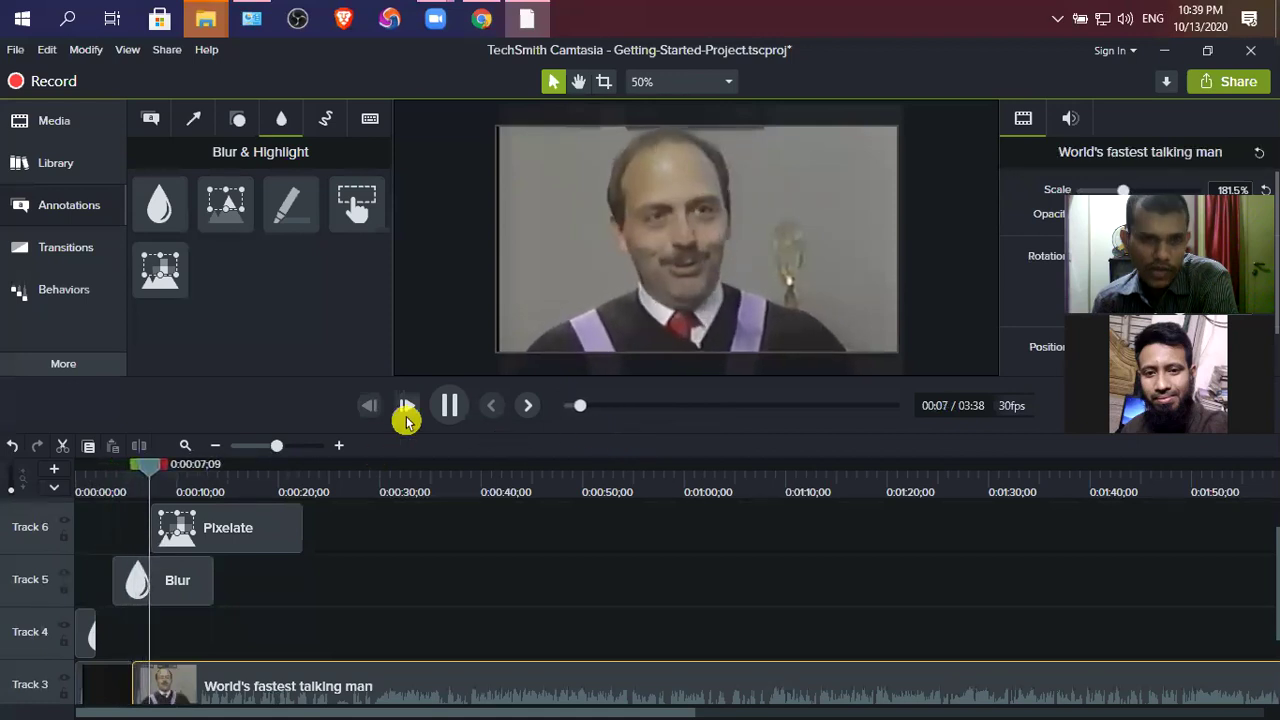
click(86, 648)
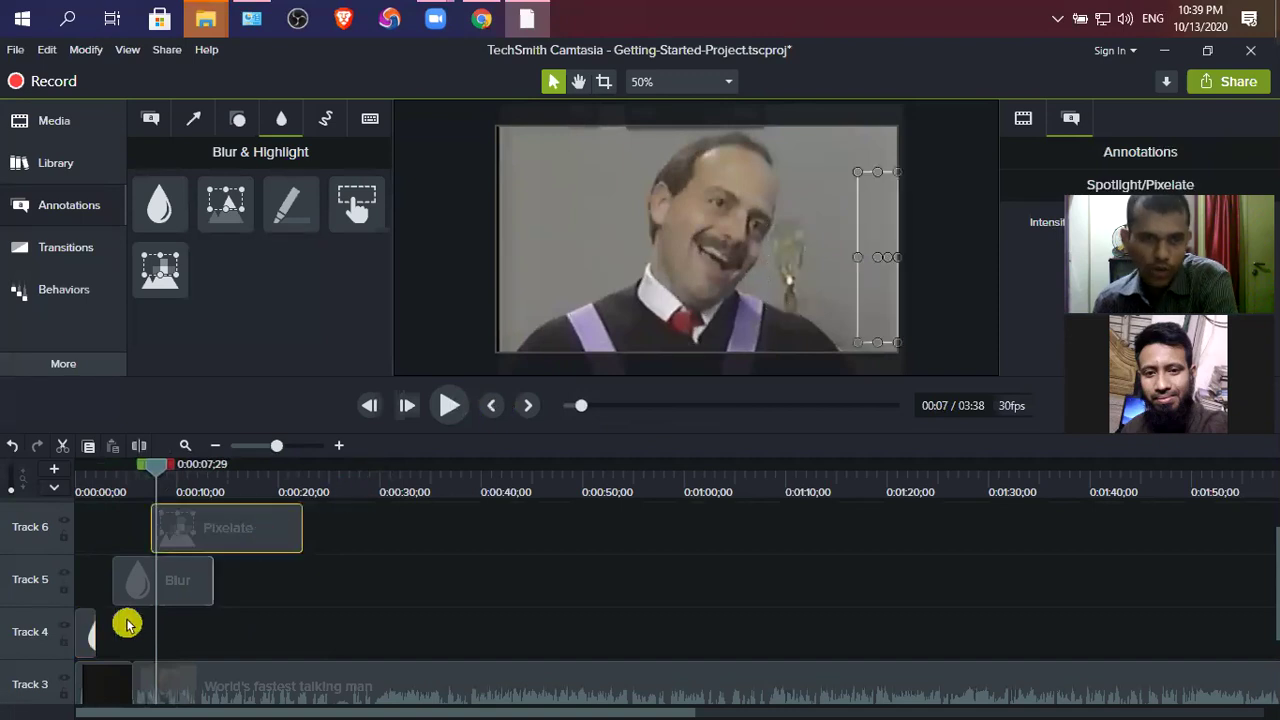
Step: Trim the end of the Pixelate annotation to about 3 seconds long and the Track 5 blur to about 2 seconds
click(97, 637)
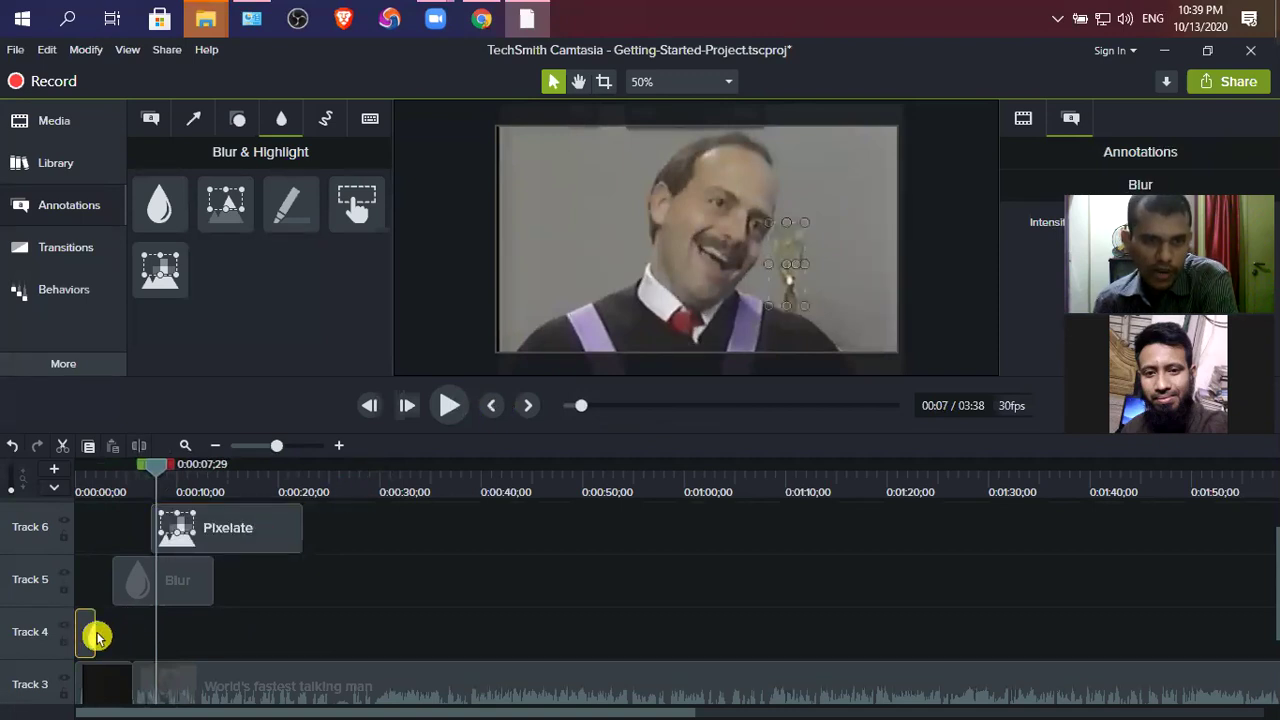
click(212, 582)
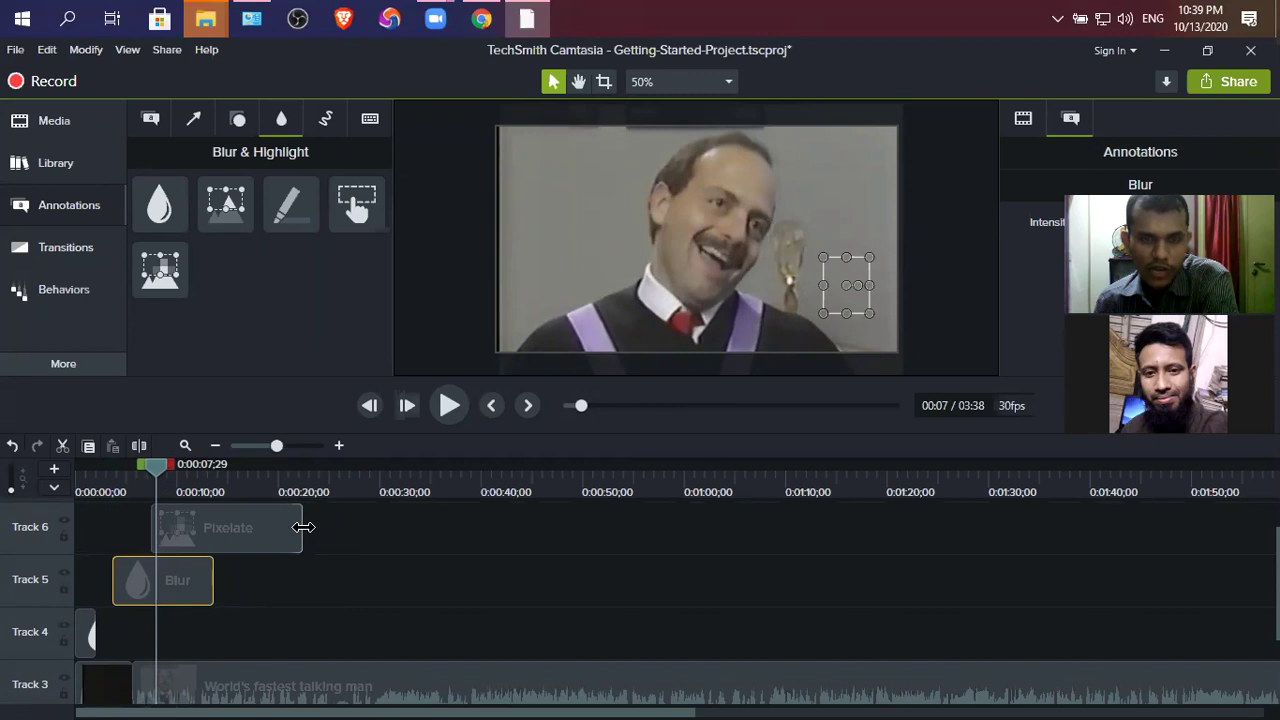
drag(303, 527, 132, 580)
click(171, 574)
Step: Extend the end of the trophy blur on Track 4 to about 34 seconds on the timeline
click(95, 636)
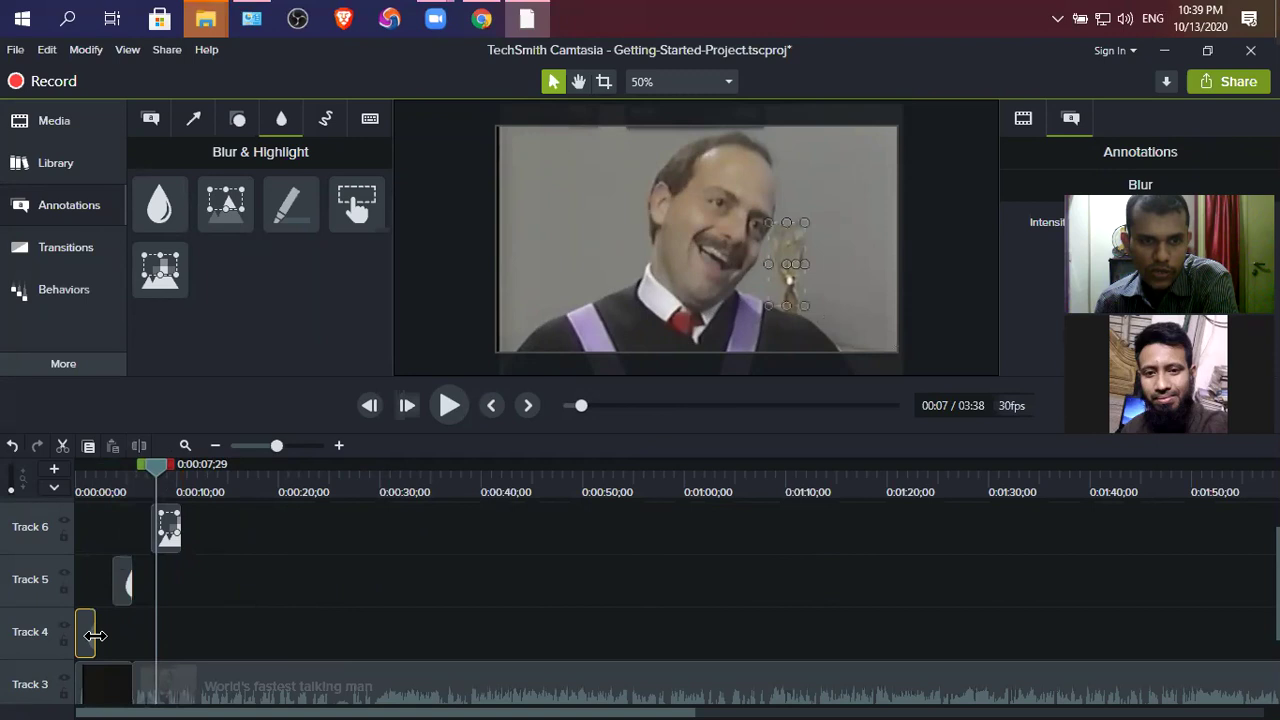
click(99, 638)
drag(95, 633, 421, 632)
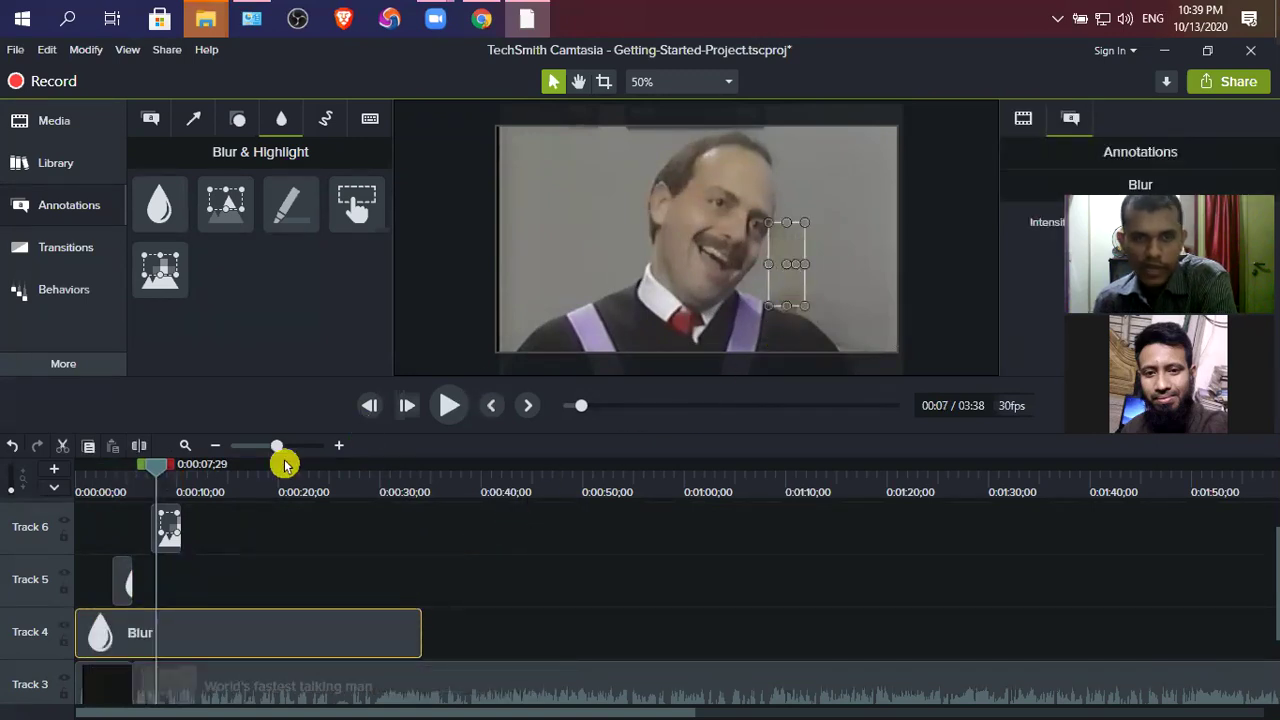
Step: Play the video from the start to 0:00:08;00 to check the extended trophy blur
drag(148, 476, 11, 497)
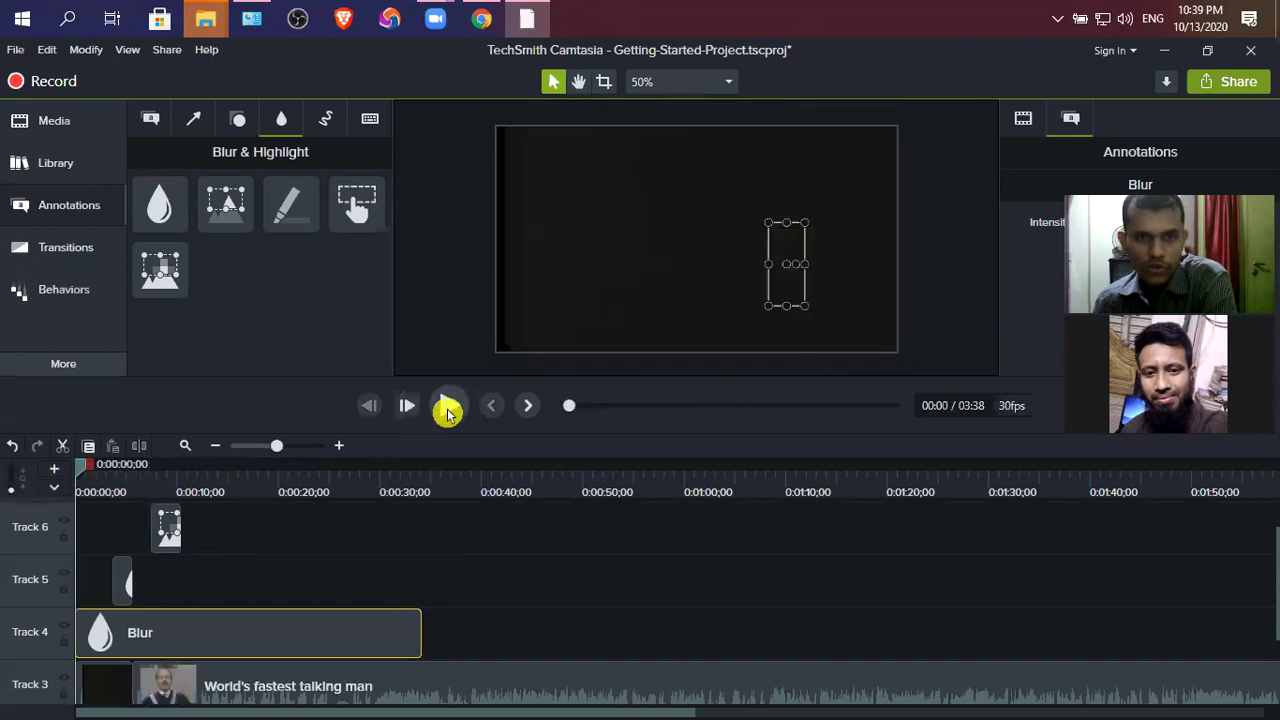
click(448, 405)
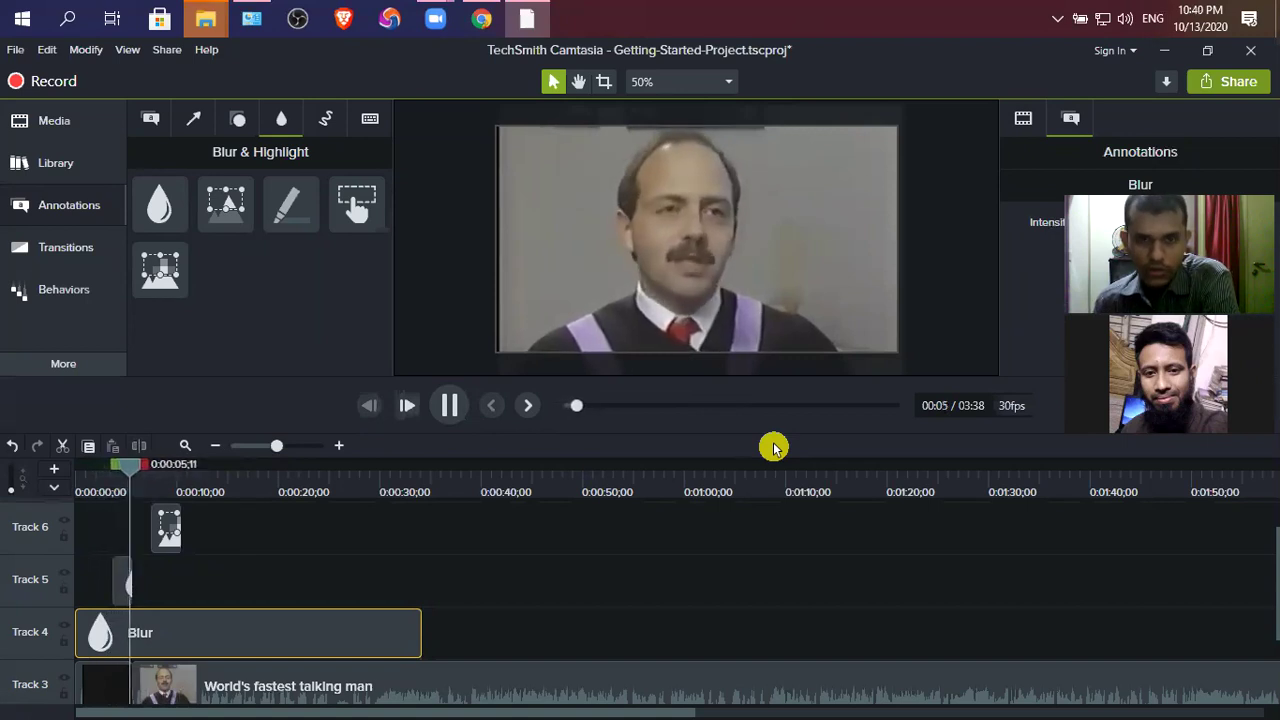
click(447, 408)
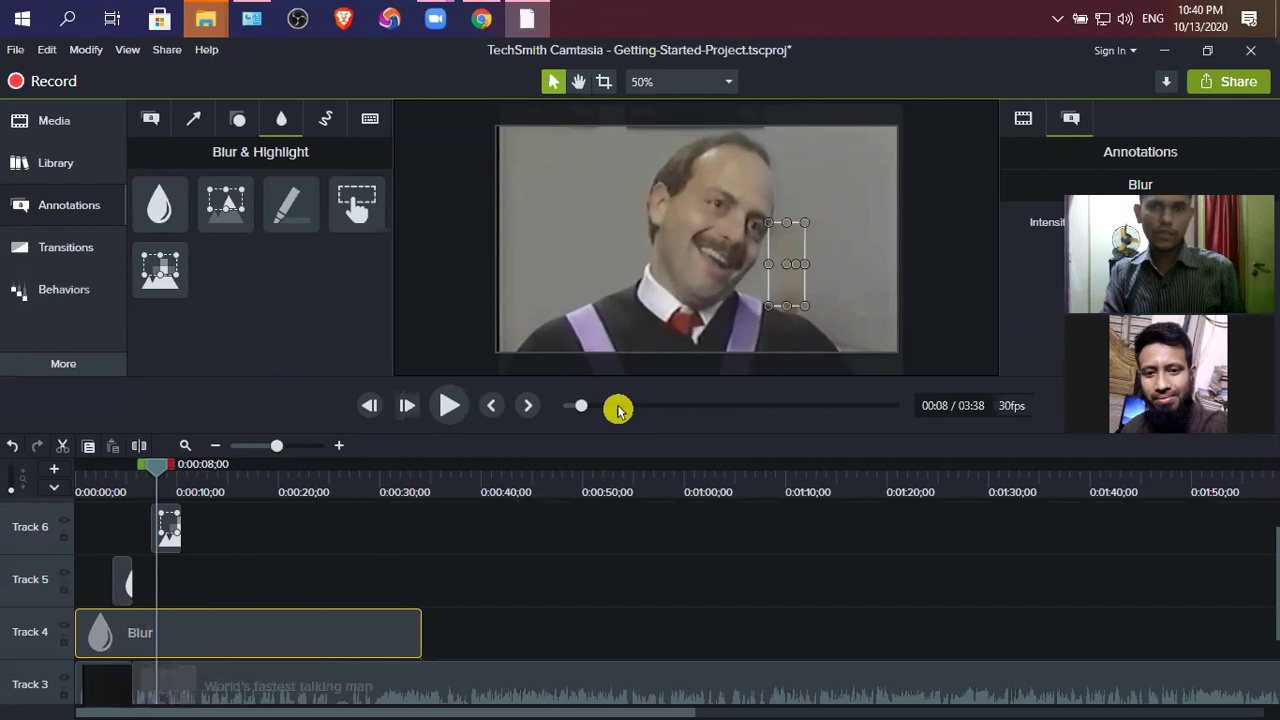
Step: Add a Circle stretch transition to the start of the video's first part on Track 3
click(80, 250)
scroll(230, 318, up, 5)
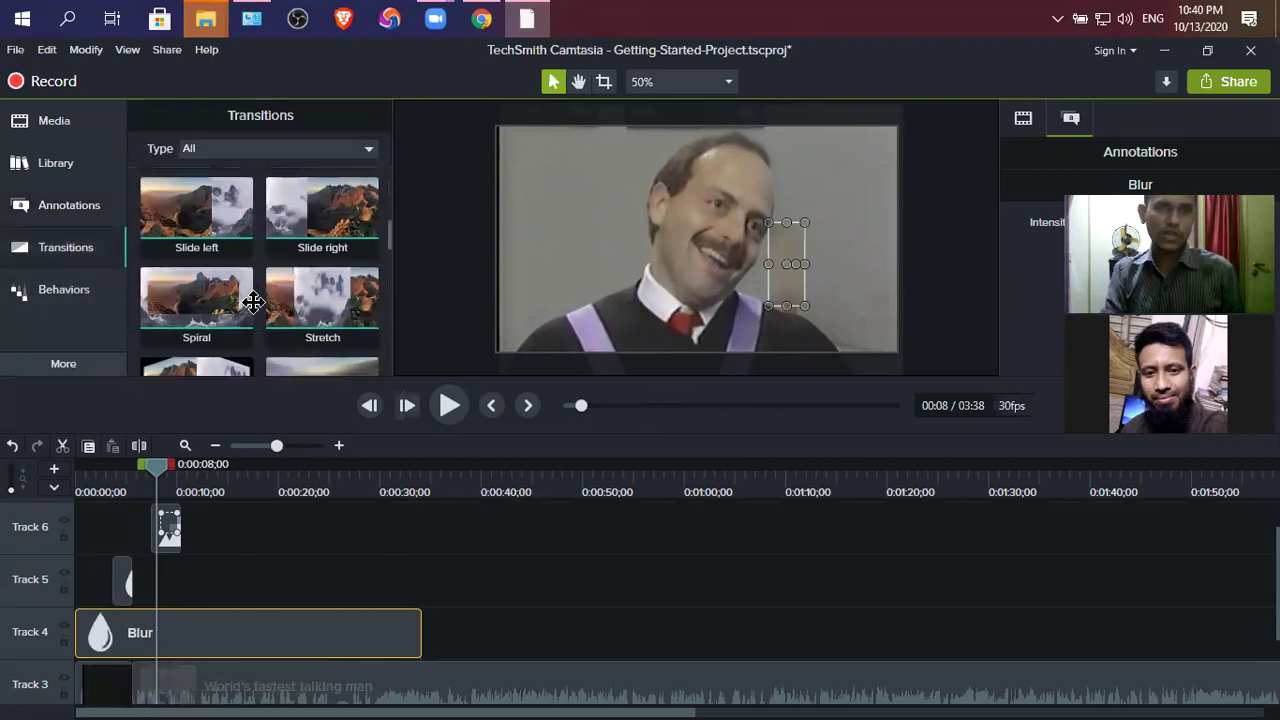
scroll(253, 302, up, 4)
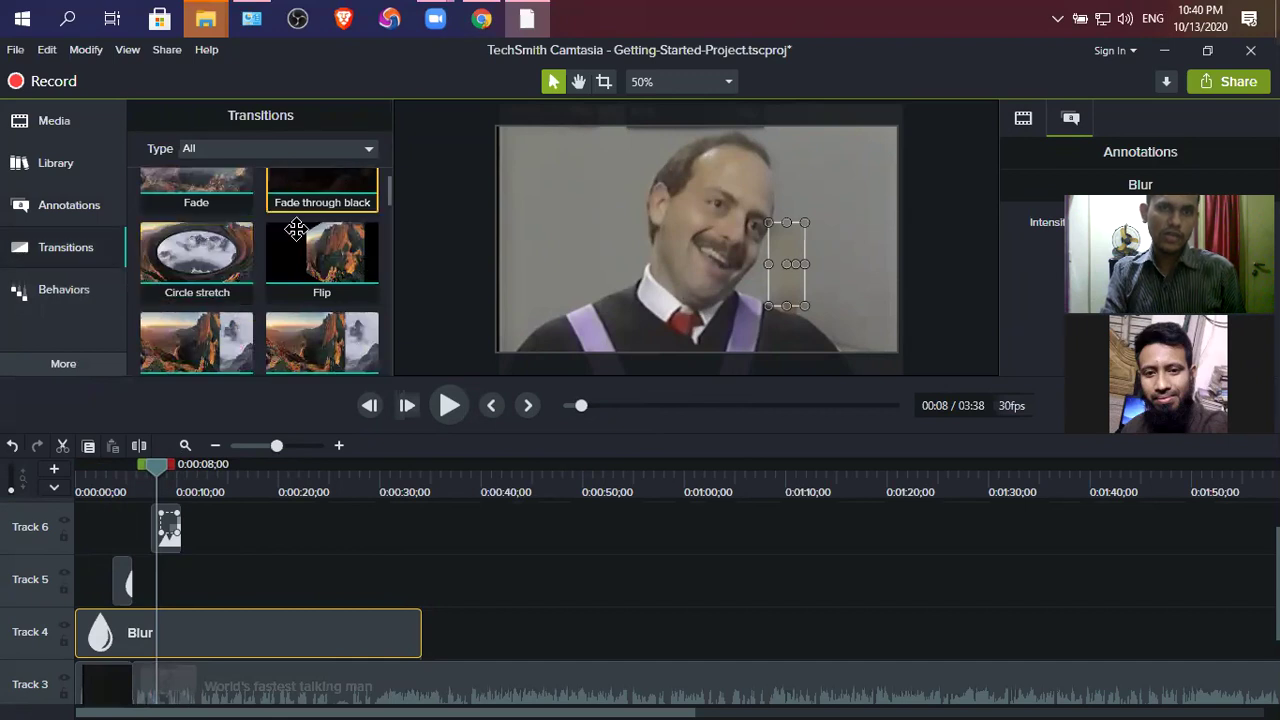
drag(203, 251, 80, 697)
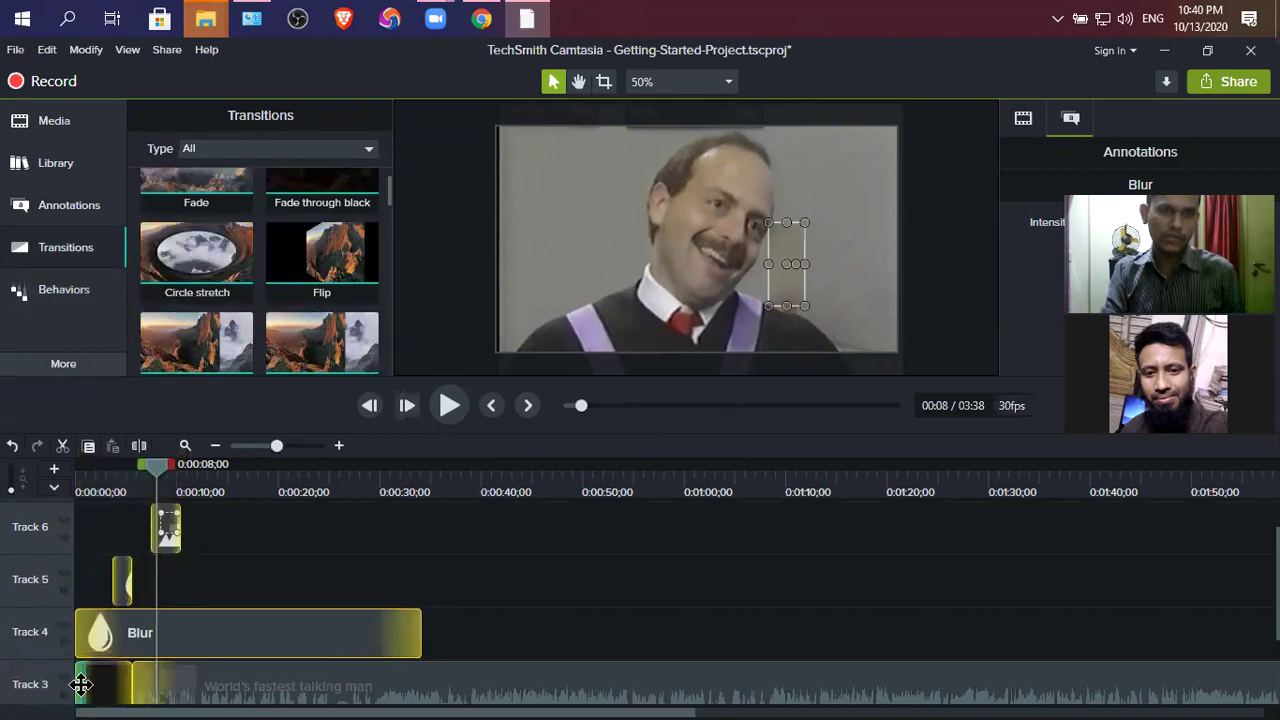
Step: Return the playhead to the start and try to place another Circle stretch transition from the library on the timeline
drag(157, 486, 14, 476)
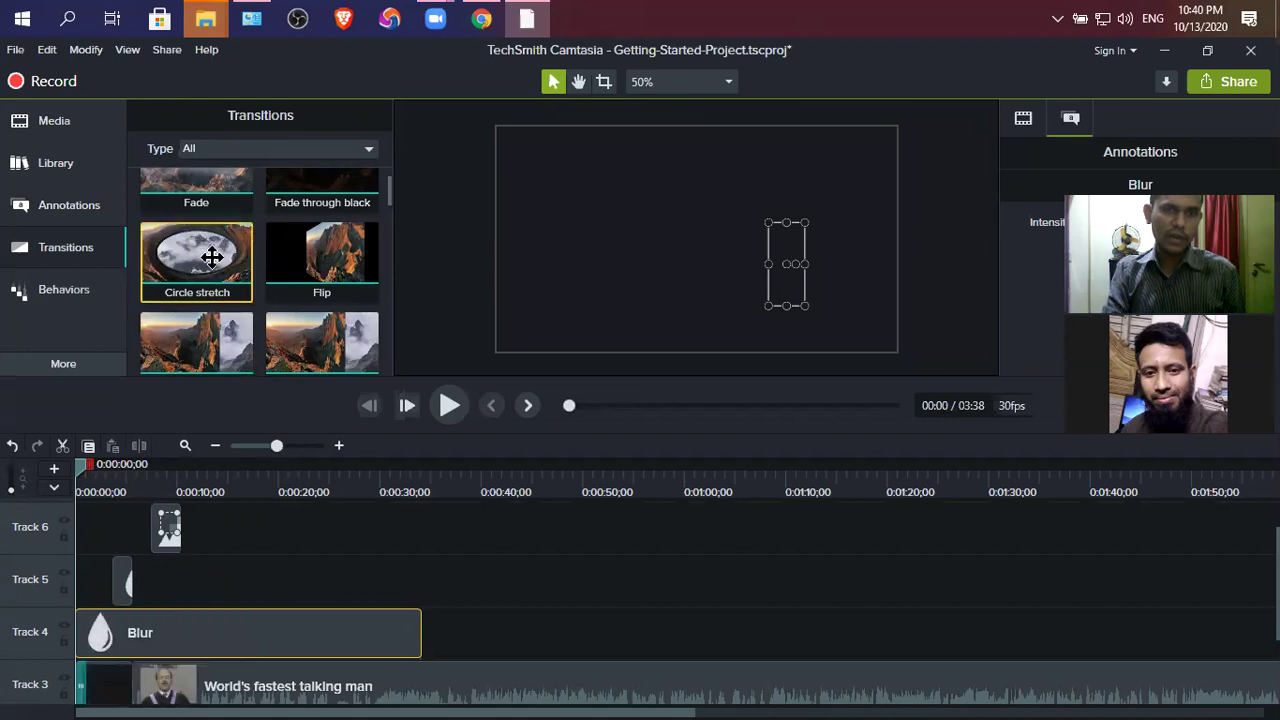
drag(210, 255, 366, 583)
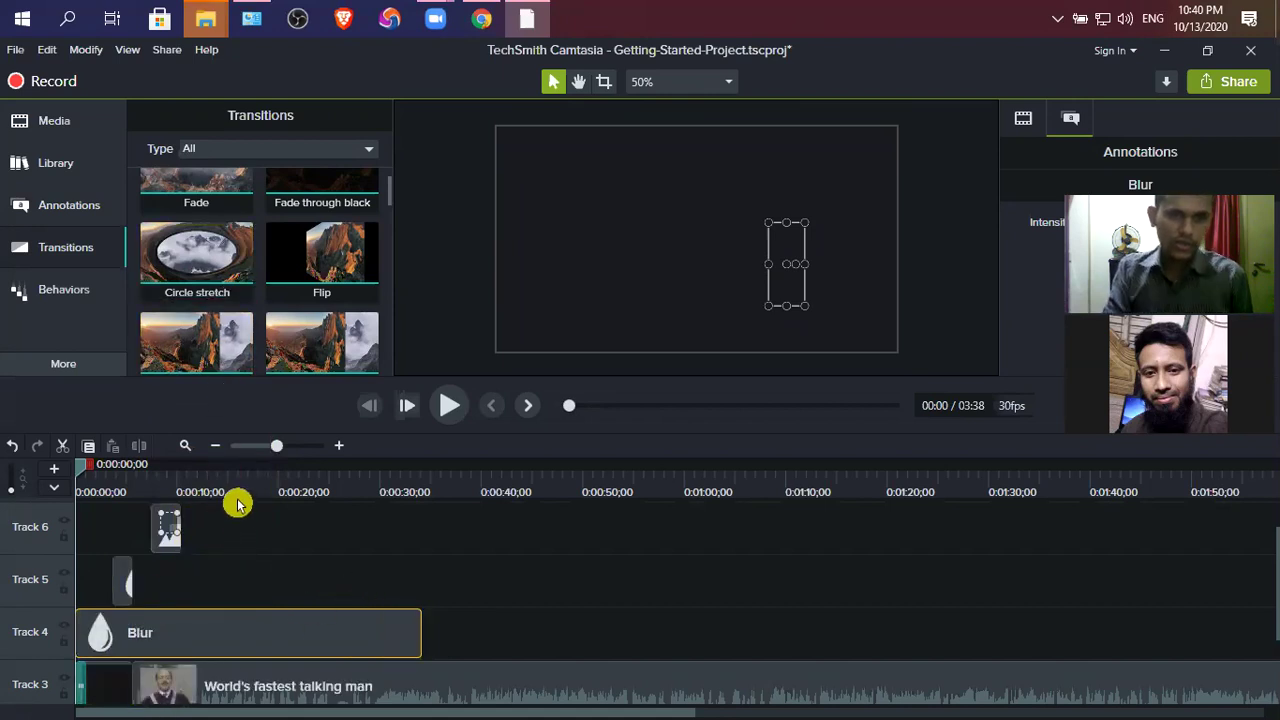
Step: Add a transition at the cut between the first two video parts on Track 3 and play it from the start to 0:00:07;12
drag(197, 255, 84, 688)
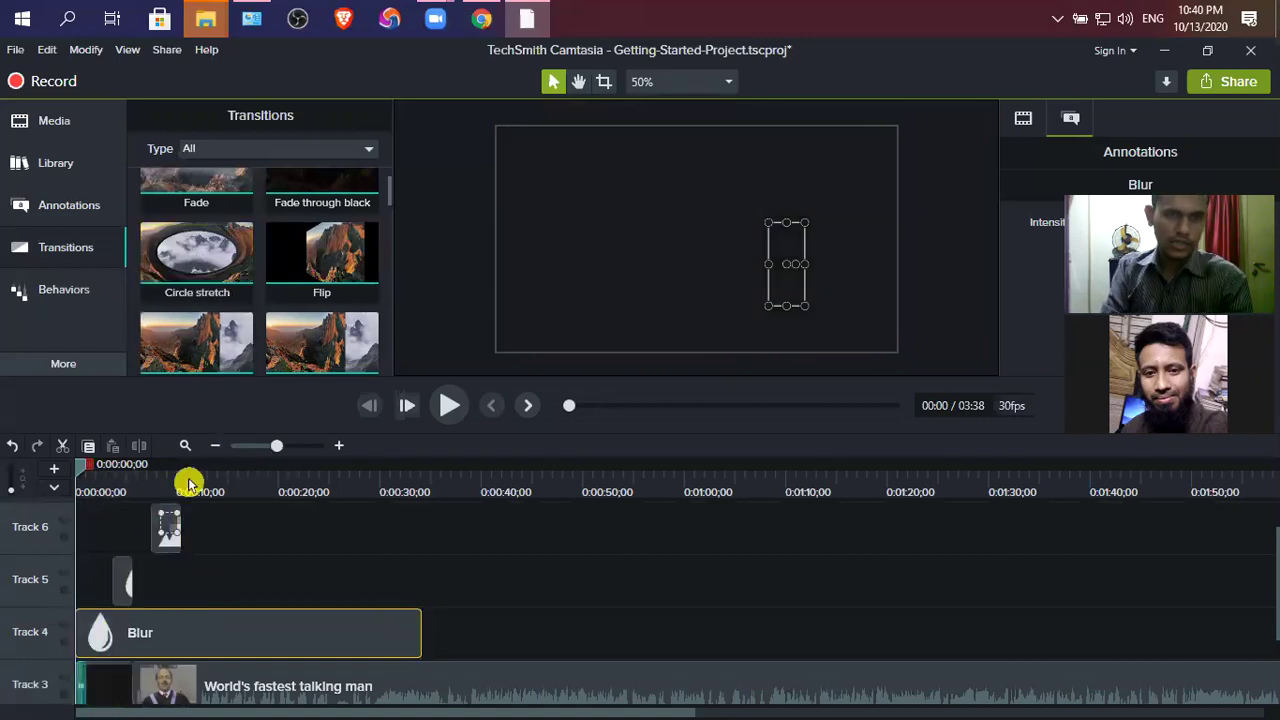
drag(330, 325, 136, 695)
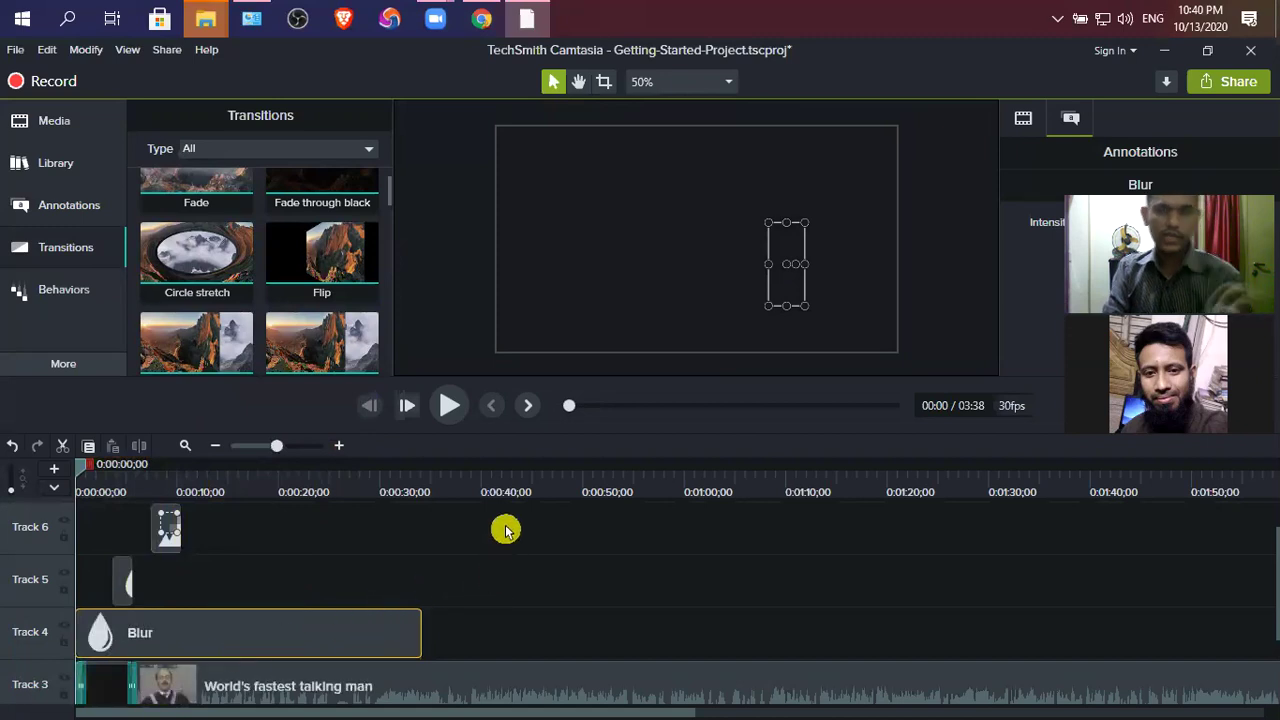
click(449, 405)
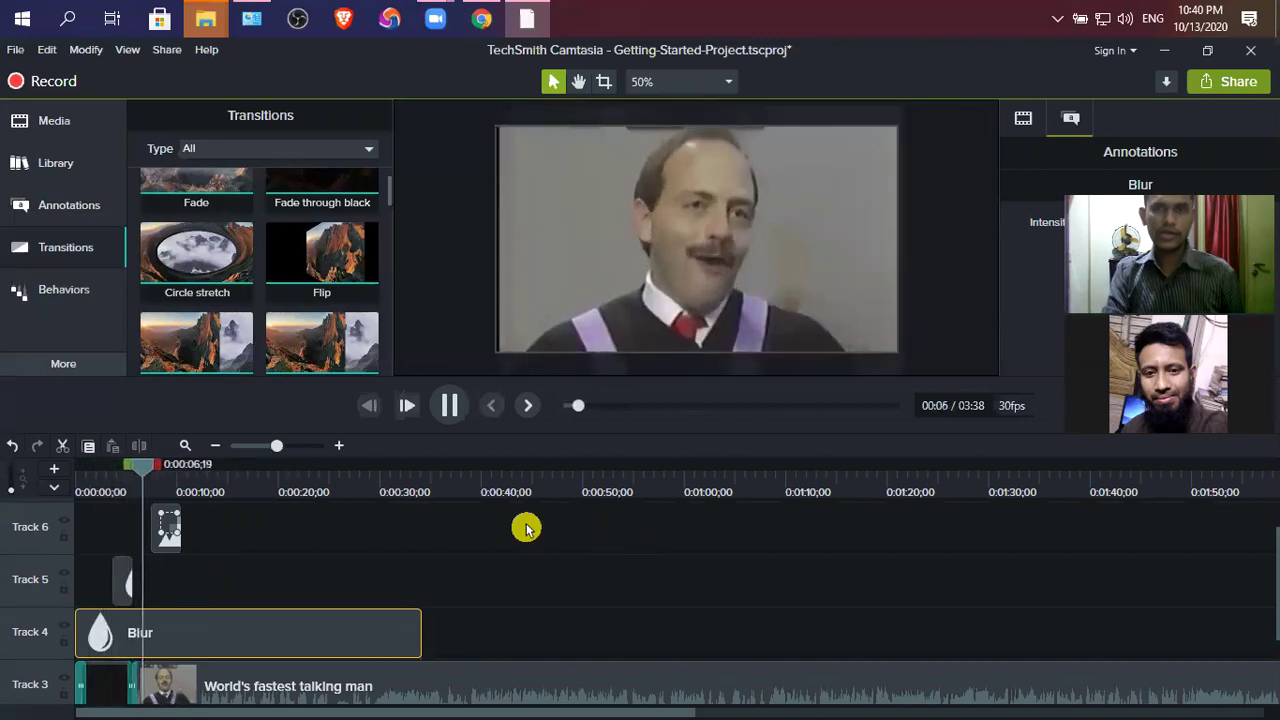
click(455, 408)
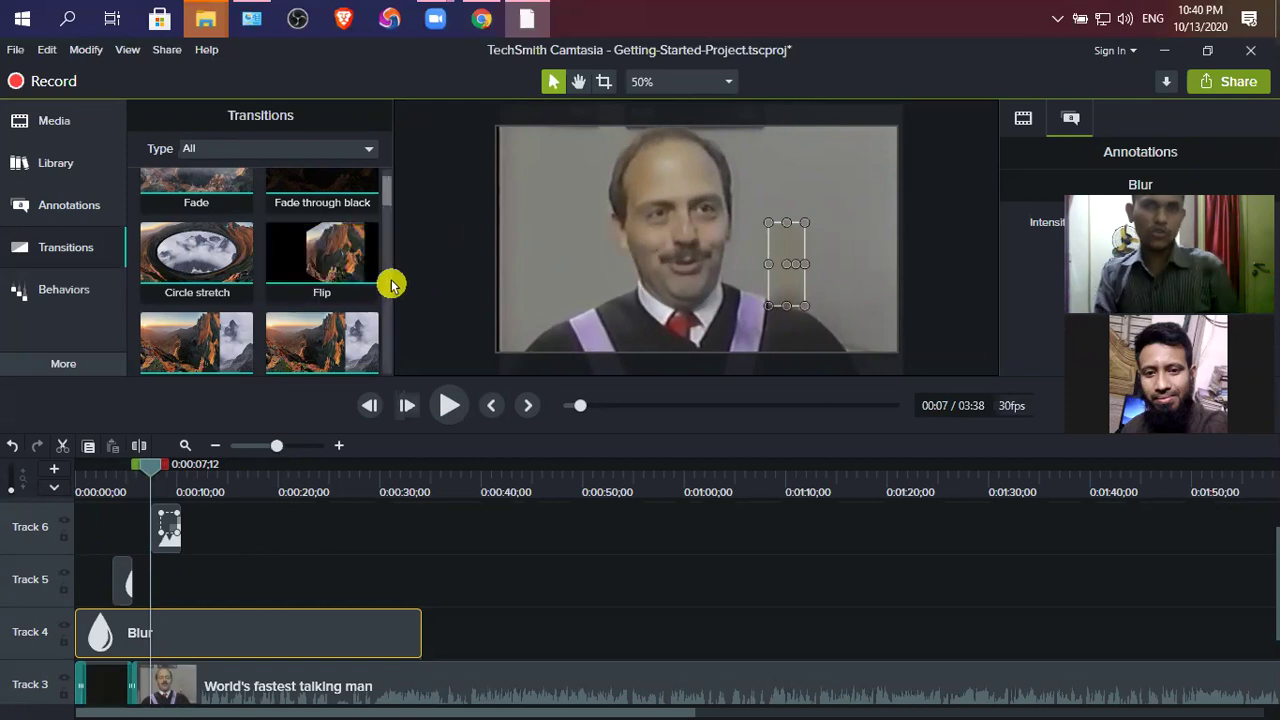
Step: Split the World's fastest talking man clip on Track 3 at 0:00:42;23
scroll(277, 290, down, 8)
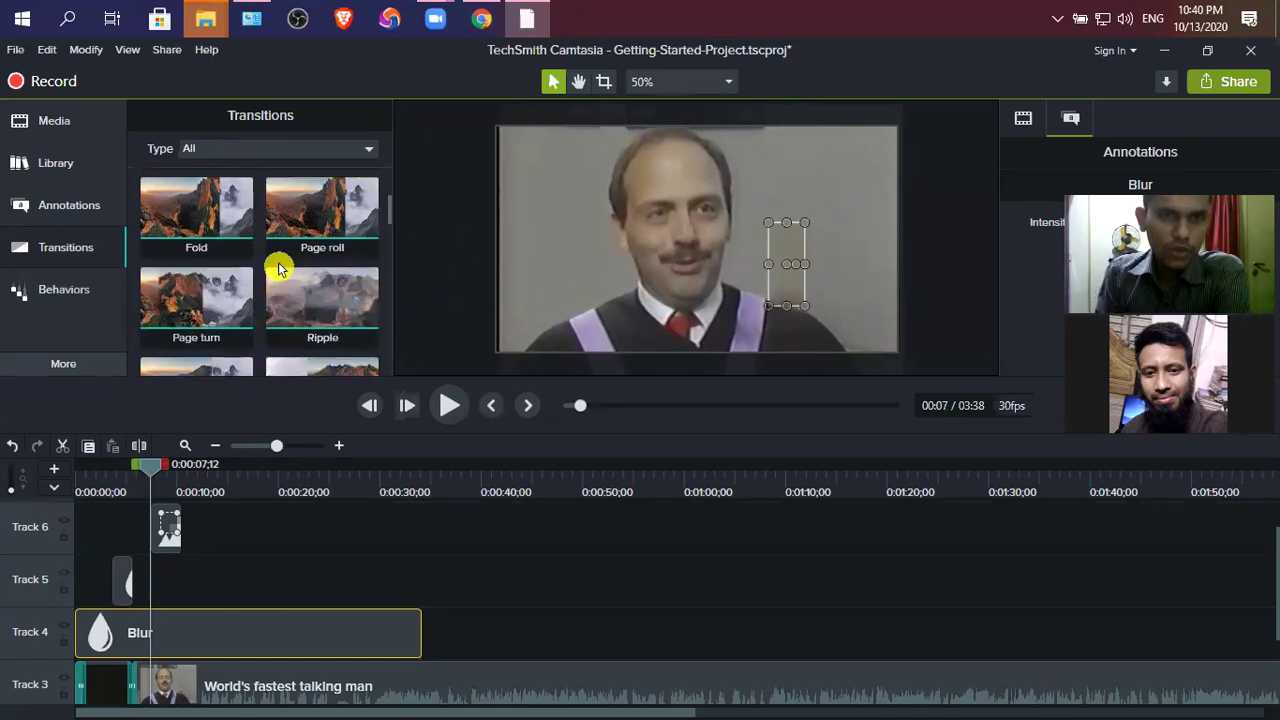
scroll(277, 290, down, 1)
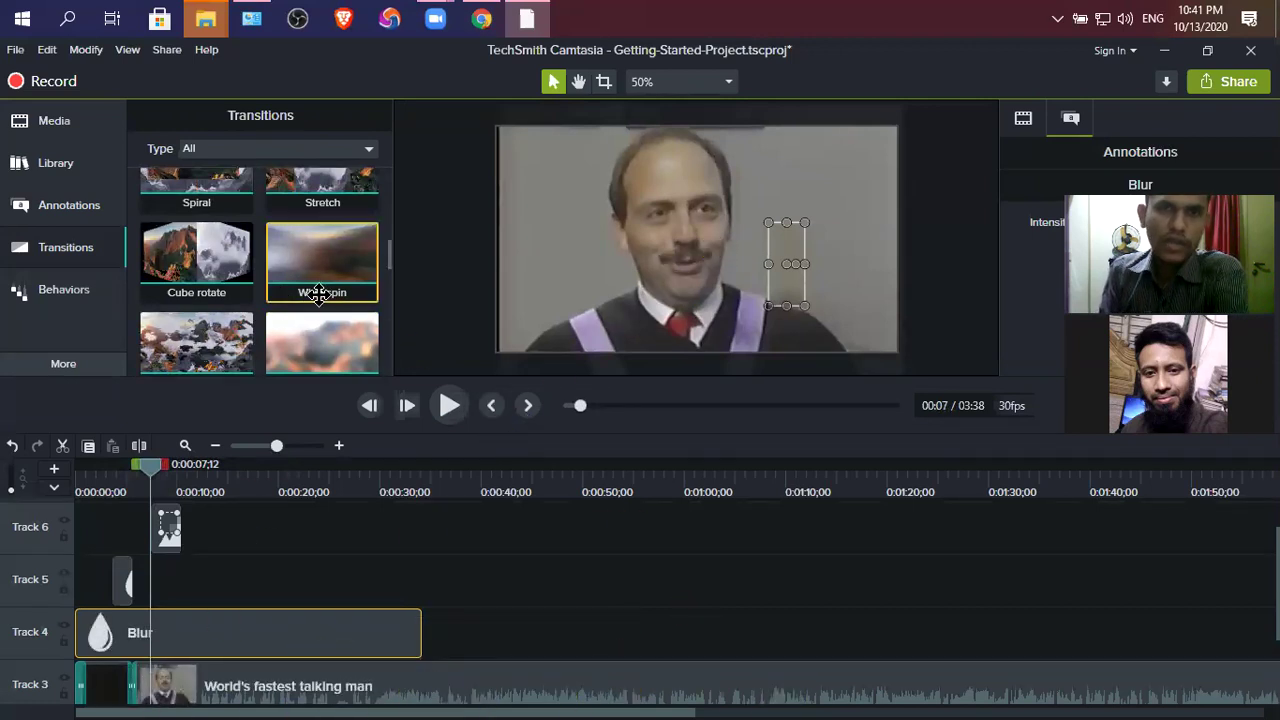
drag(150, 464, 438, 647)
click(456, 688)
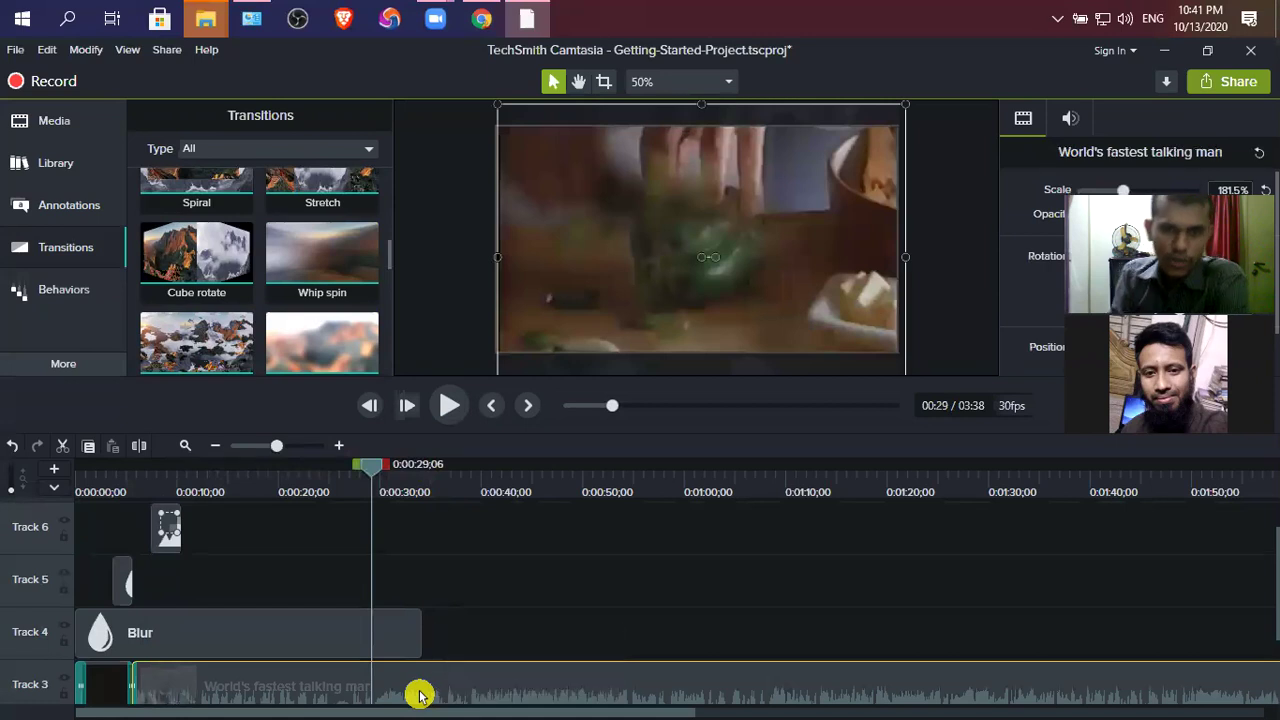
click(449, 523)
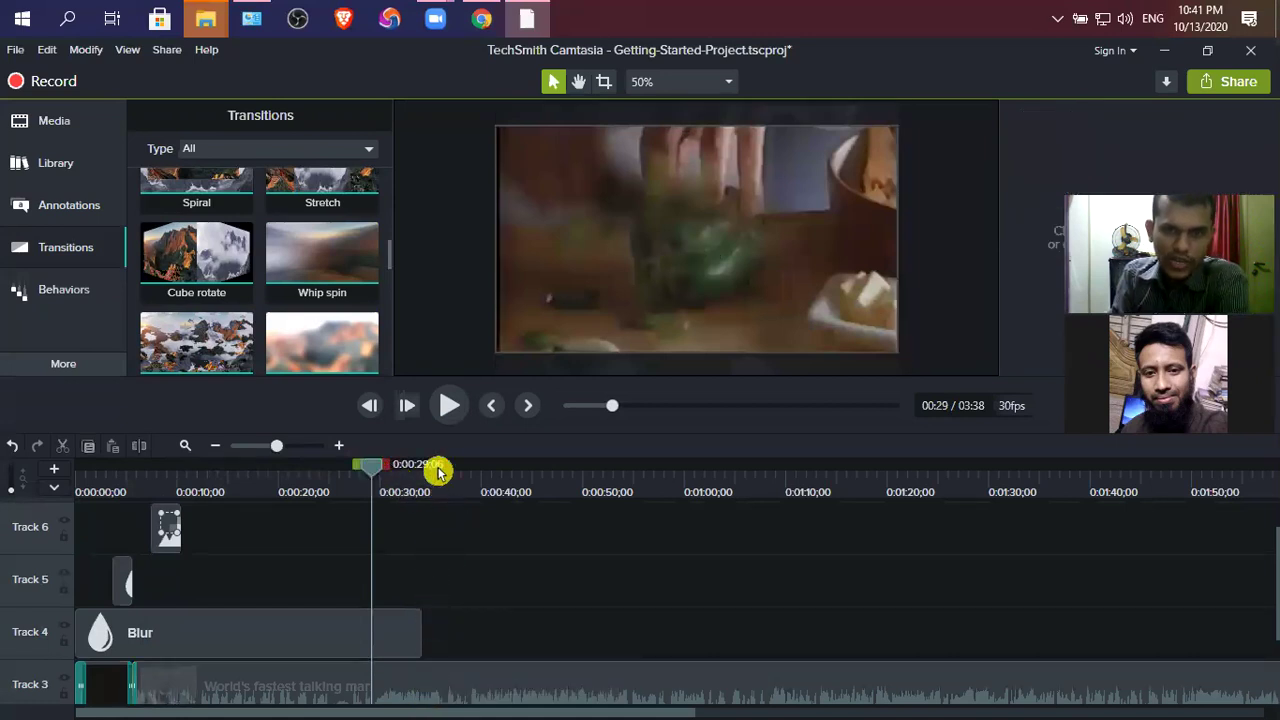
click(510, 470)
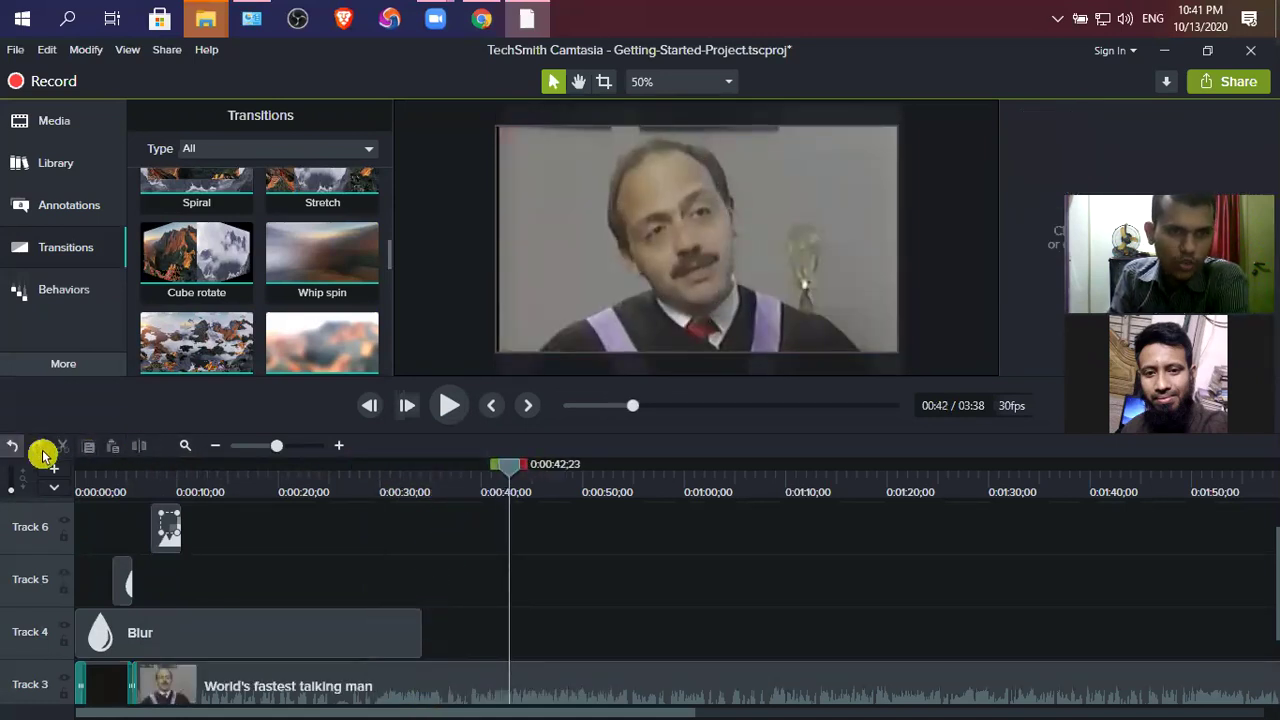
click(549, 686)
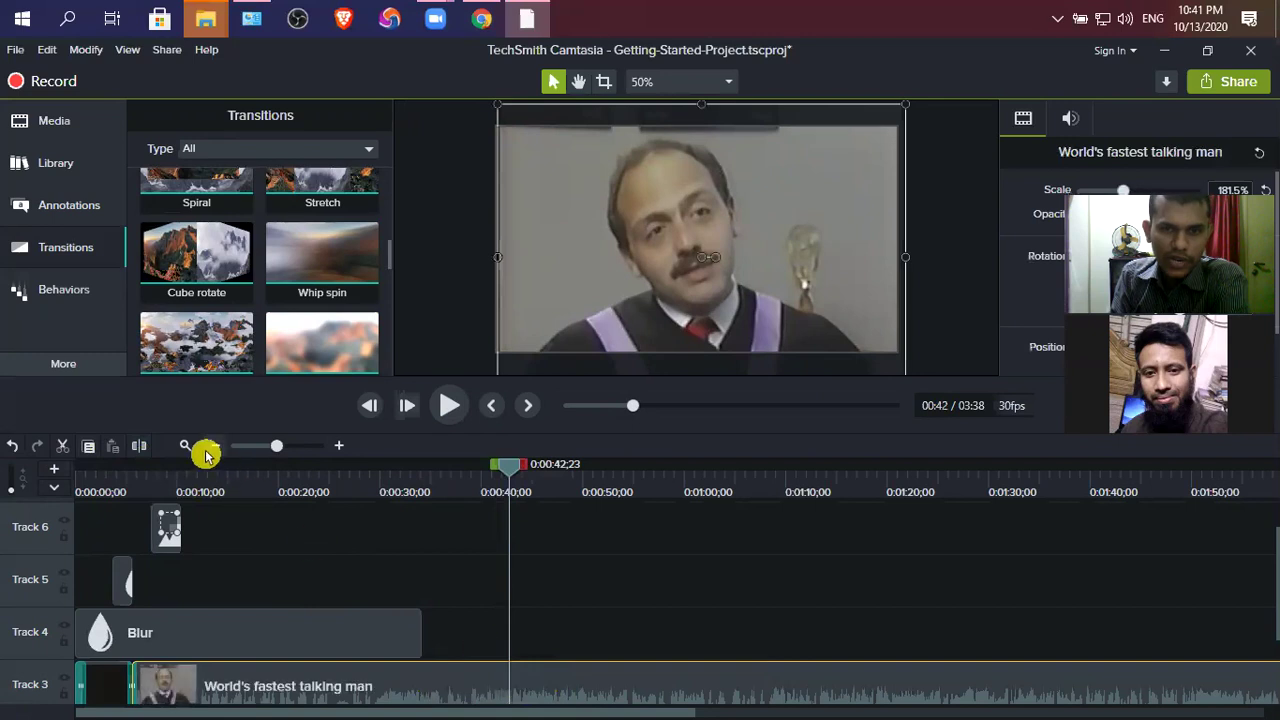
key(s)
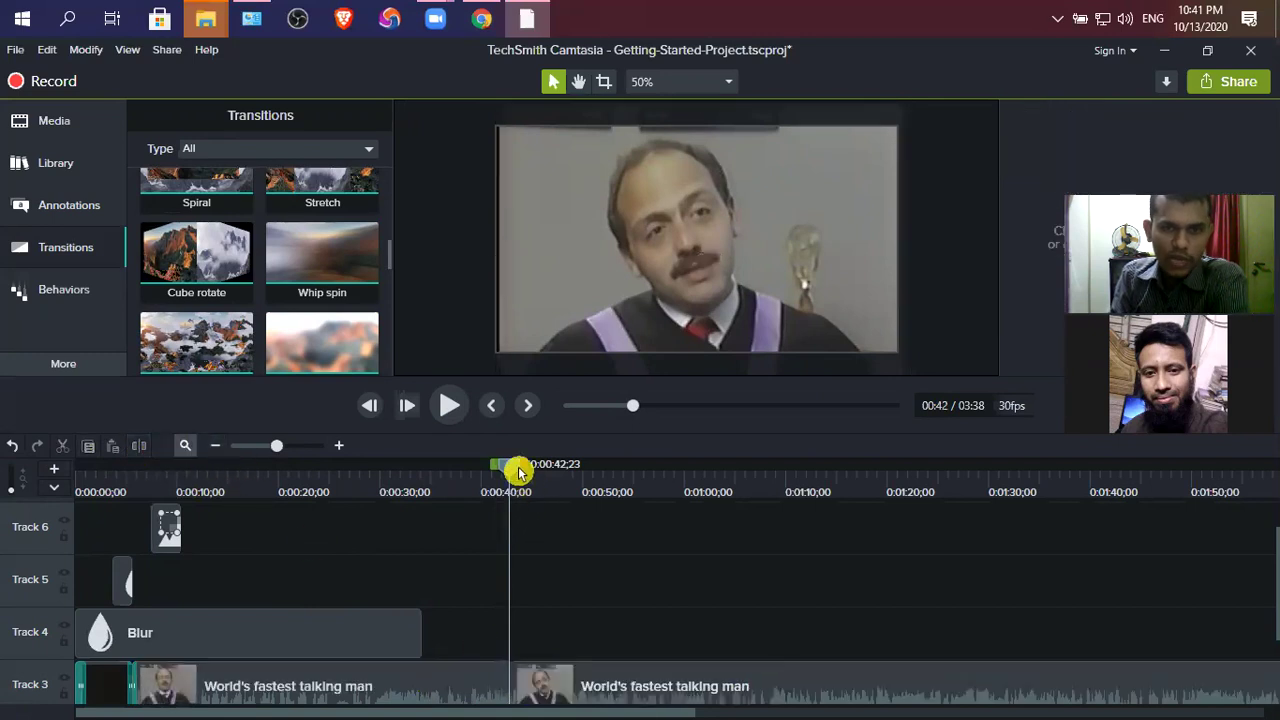
Step: Split the last part of the Track 3 video again at 0:01:08;19
drag(528, 474, 772, 474)
click(805, 694)
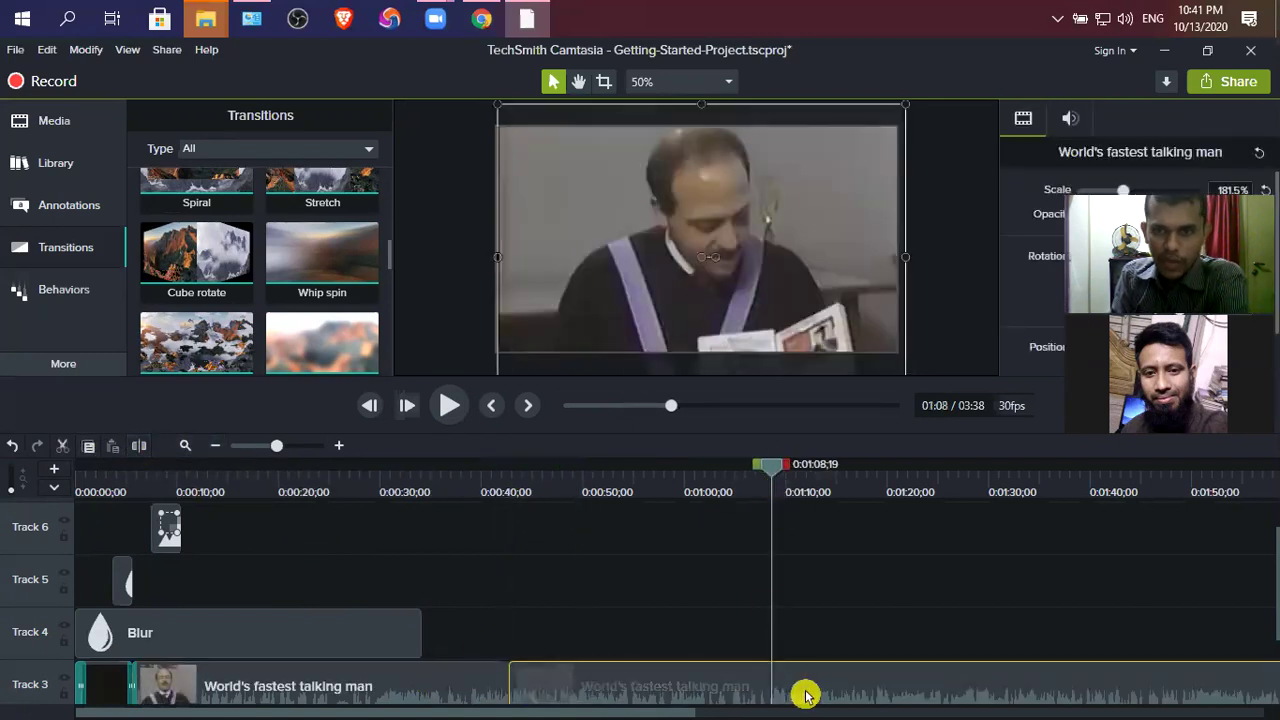
click(145, 452)
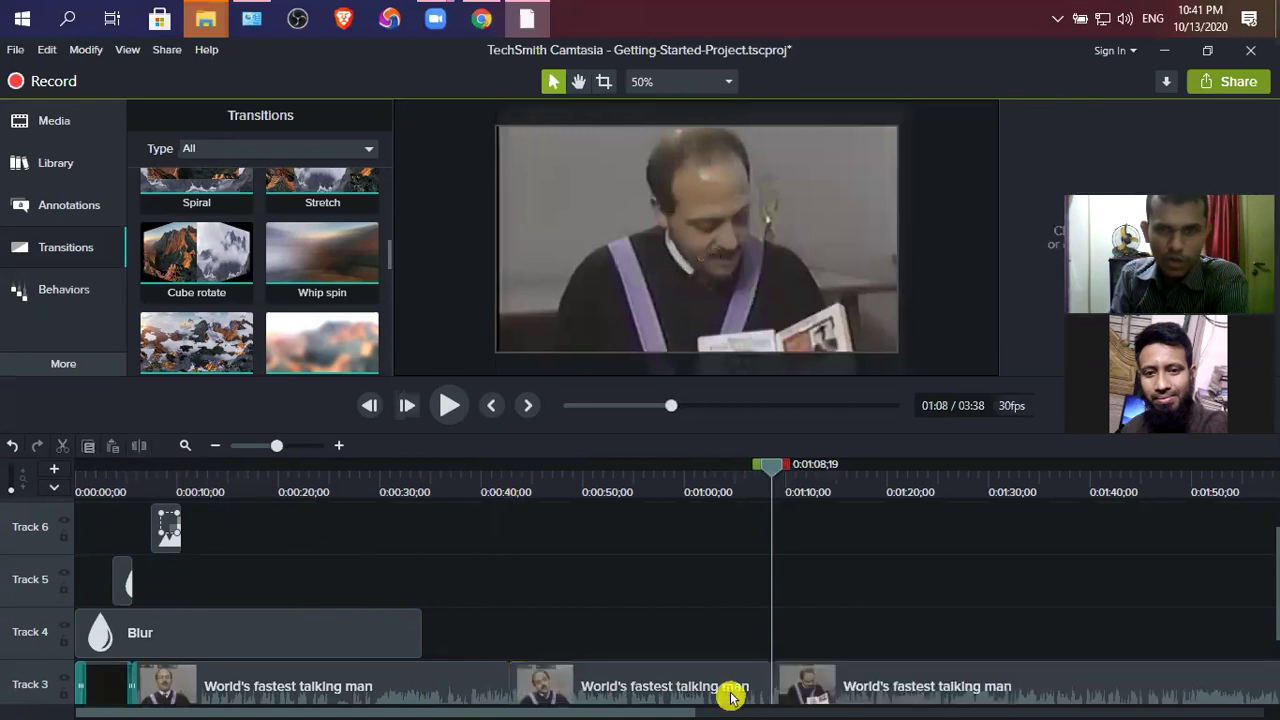
Step: Add a Cube rotate transition at the 0:00:42;23 cut and a Whip spin transition at the 0:01:08;19 cut on Track 3
drag(199, 268, 508, 686)
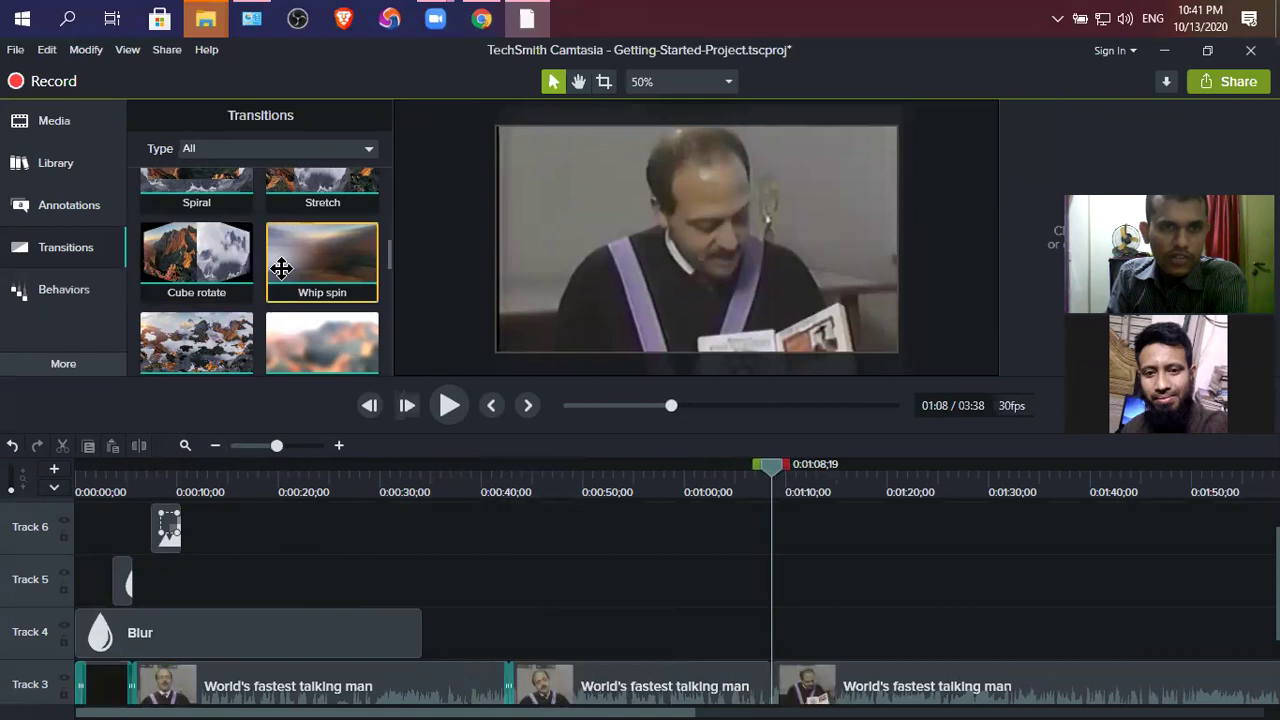
drag(333, 264, 795, 683)
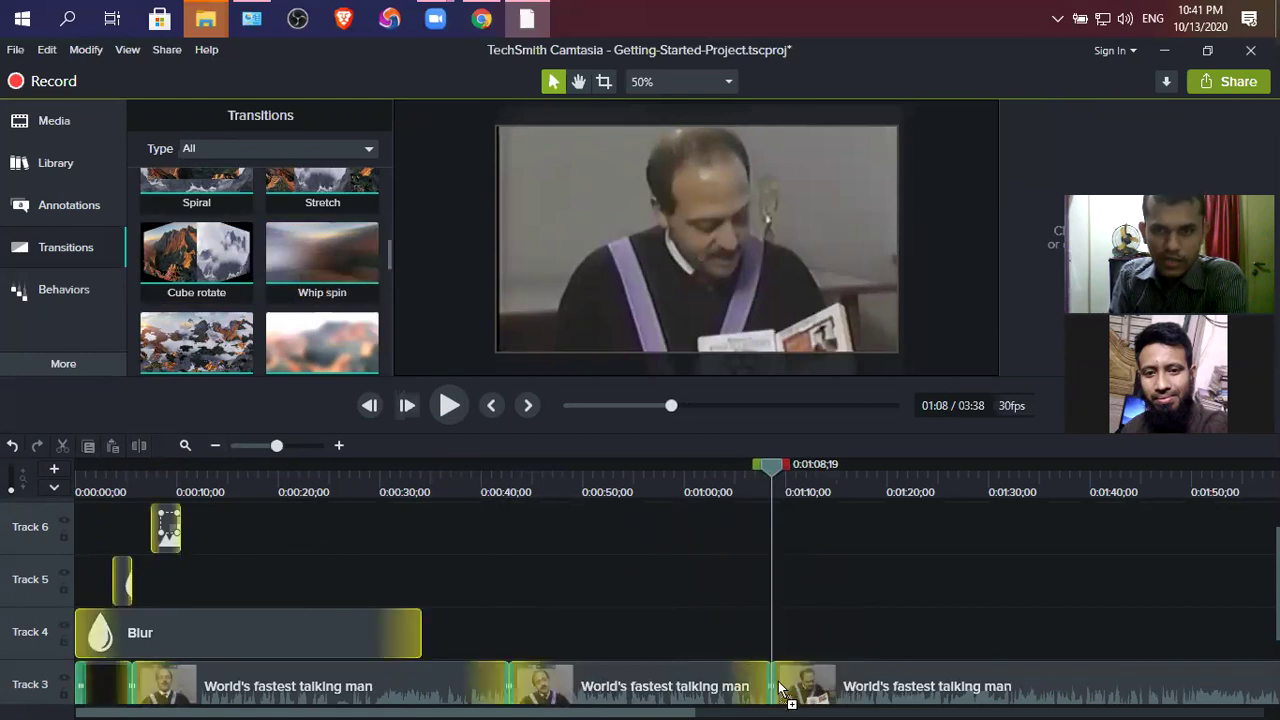
Step: Play the video across the Cube rotate and Whip spin transitions to check both effects
drag(454, 540, 494, 538)
click(452, 406)
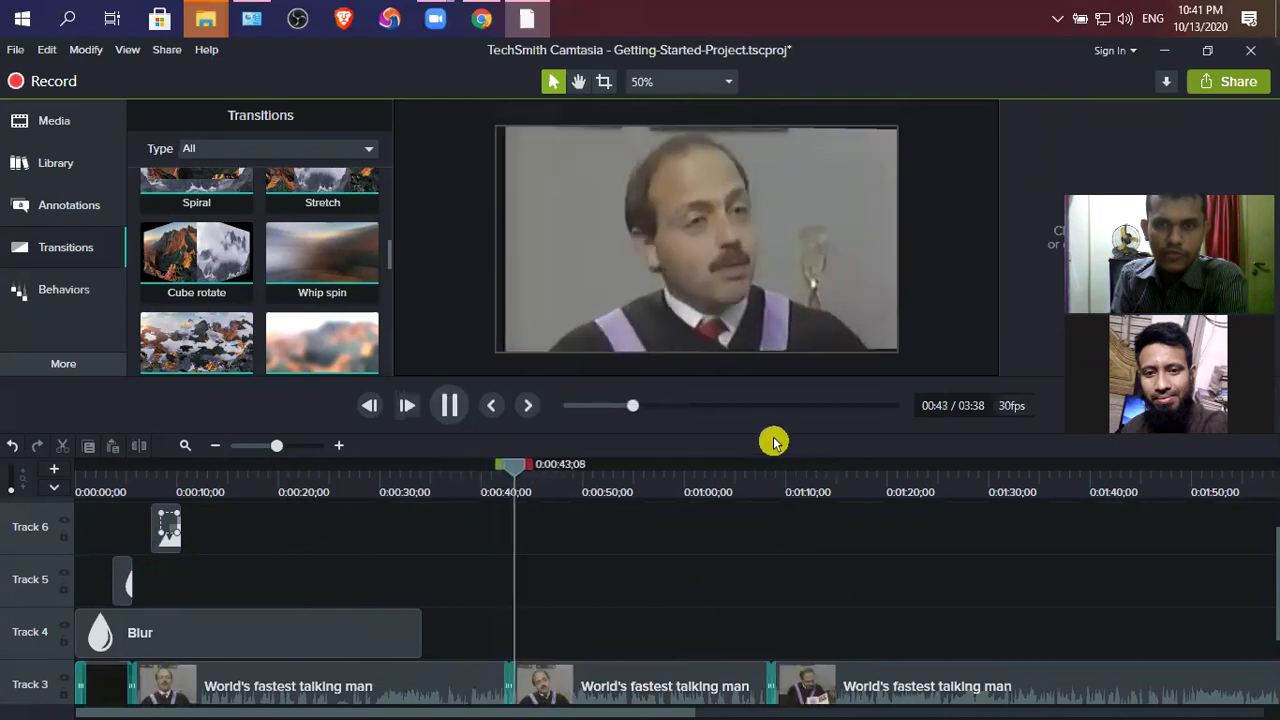
drag(526, 469, 764, 497)
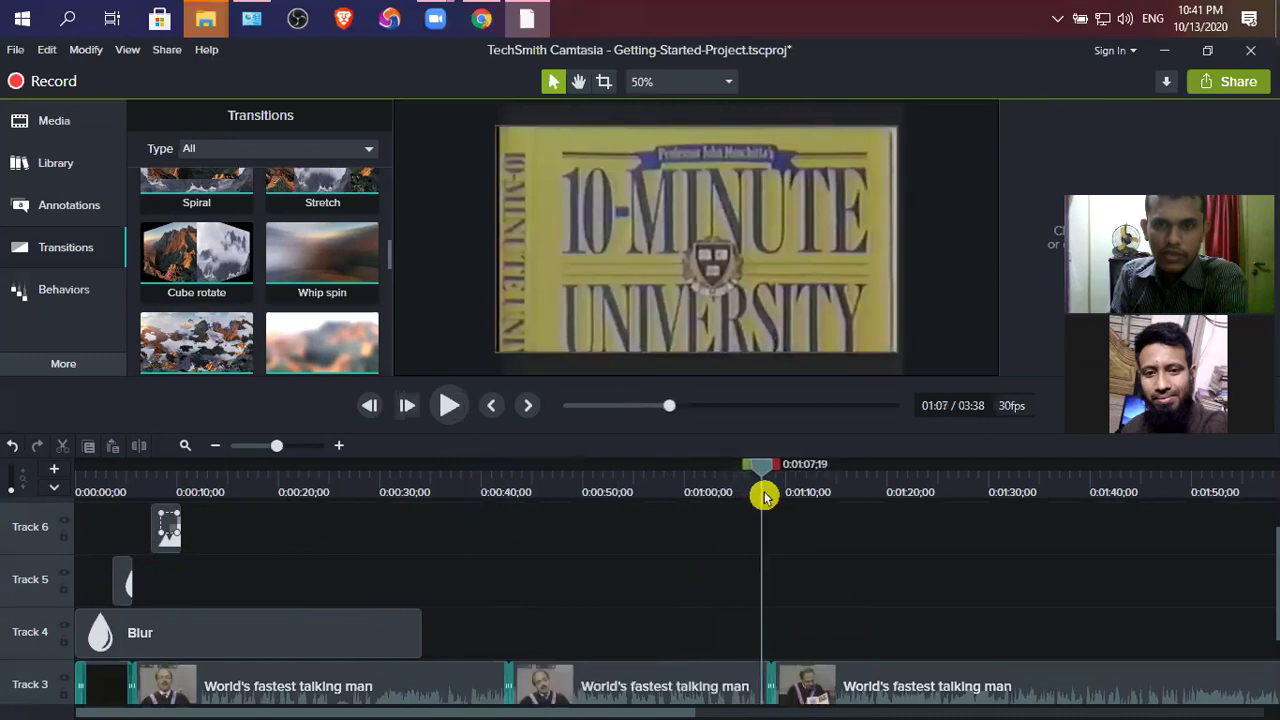
click(453, 406)
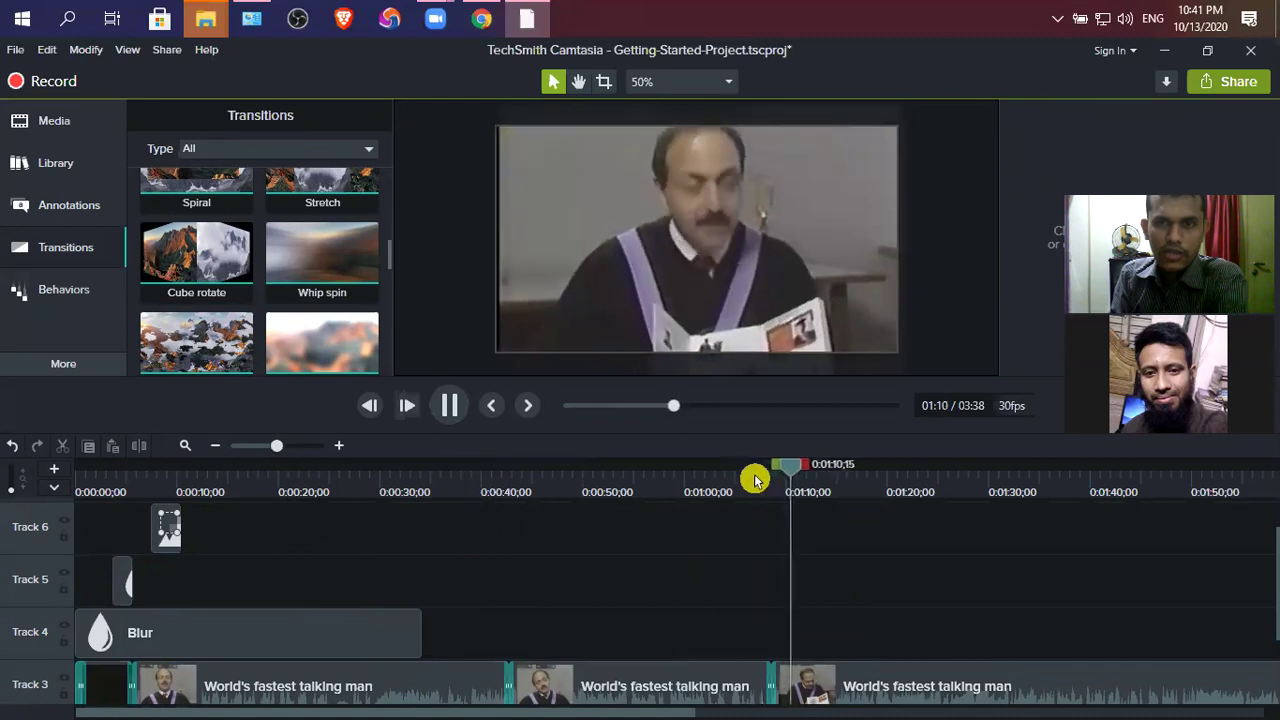
click(449, 405)
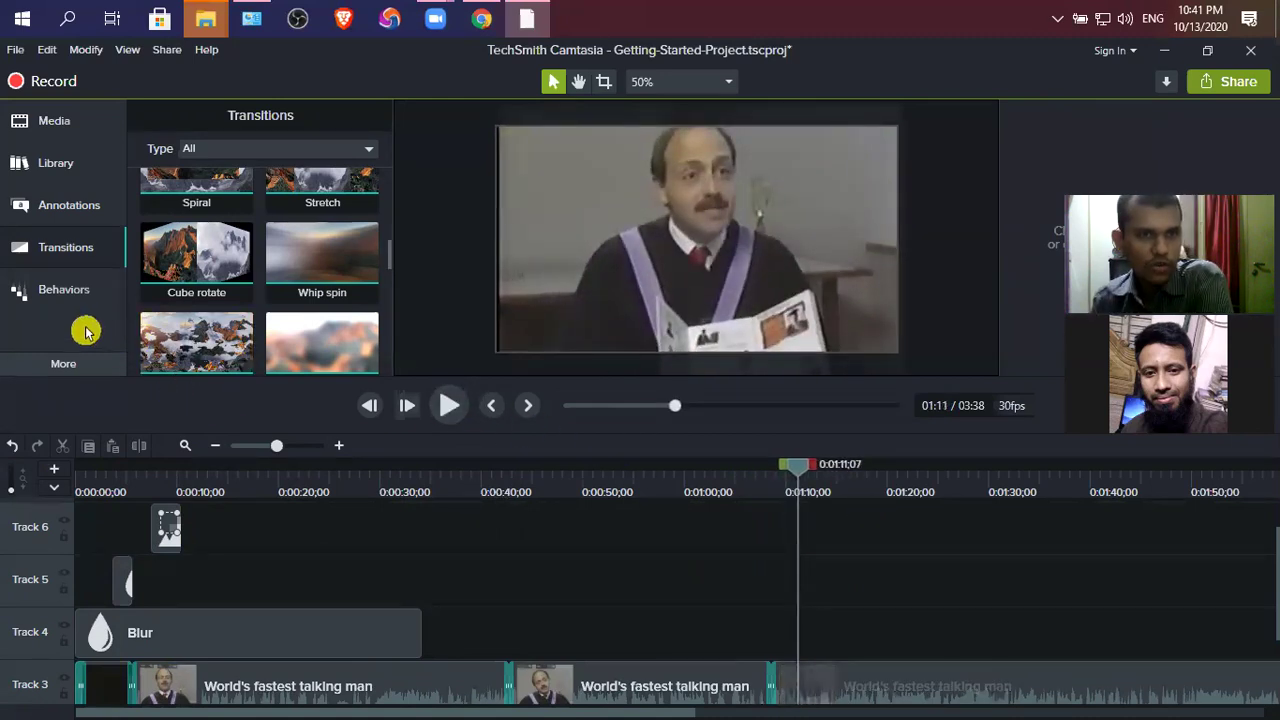
Step: Add a Sketch Motion circle annotation to Track 5 at about 0:01:02 on the timeline
click(71, 212)
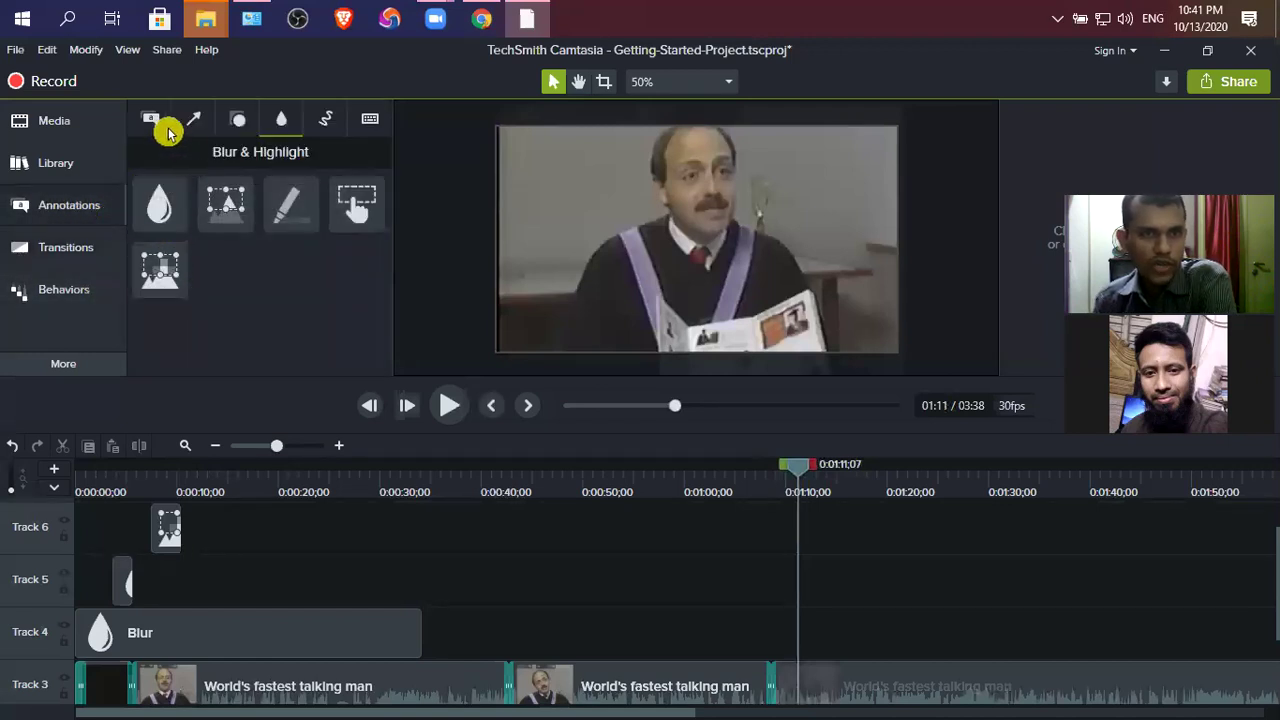
click(327, 121)
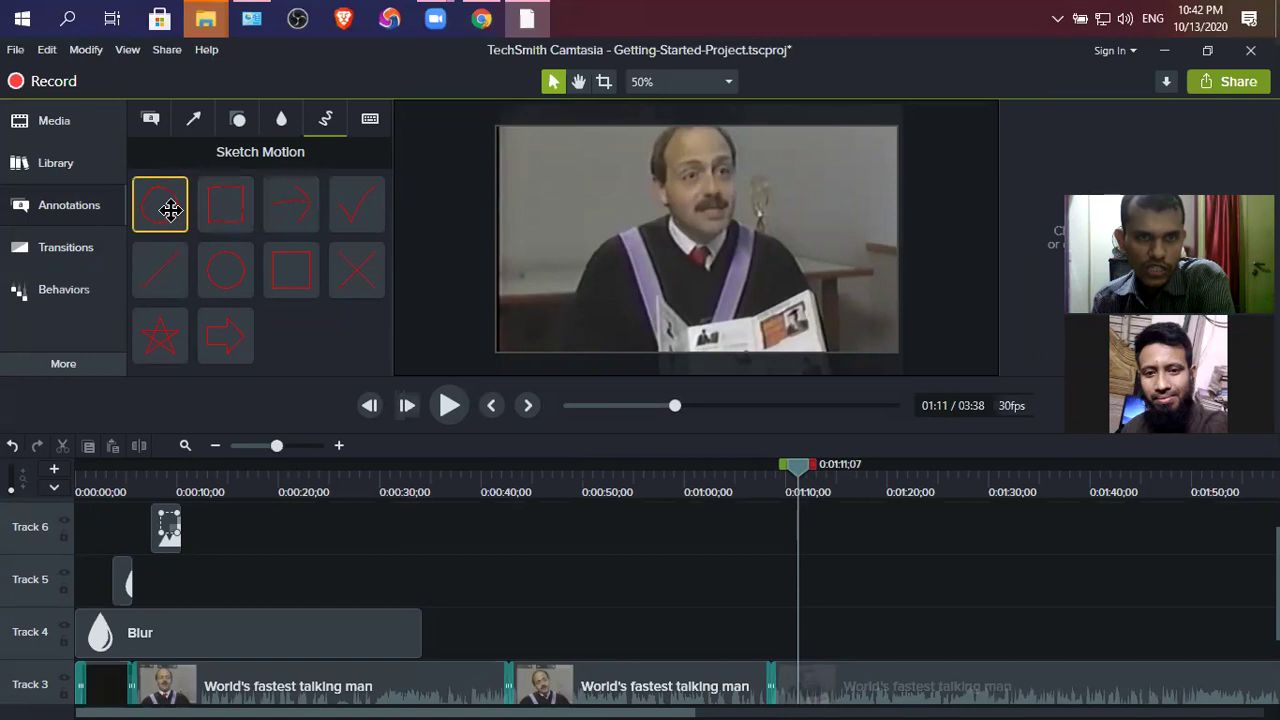
drag(171, 209, 565, 306)
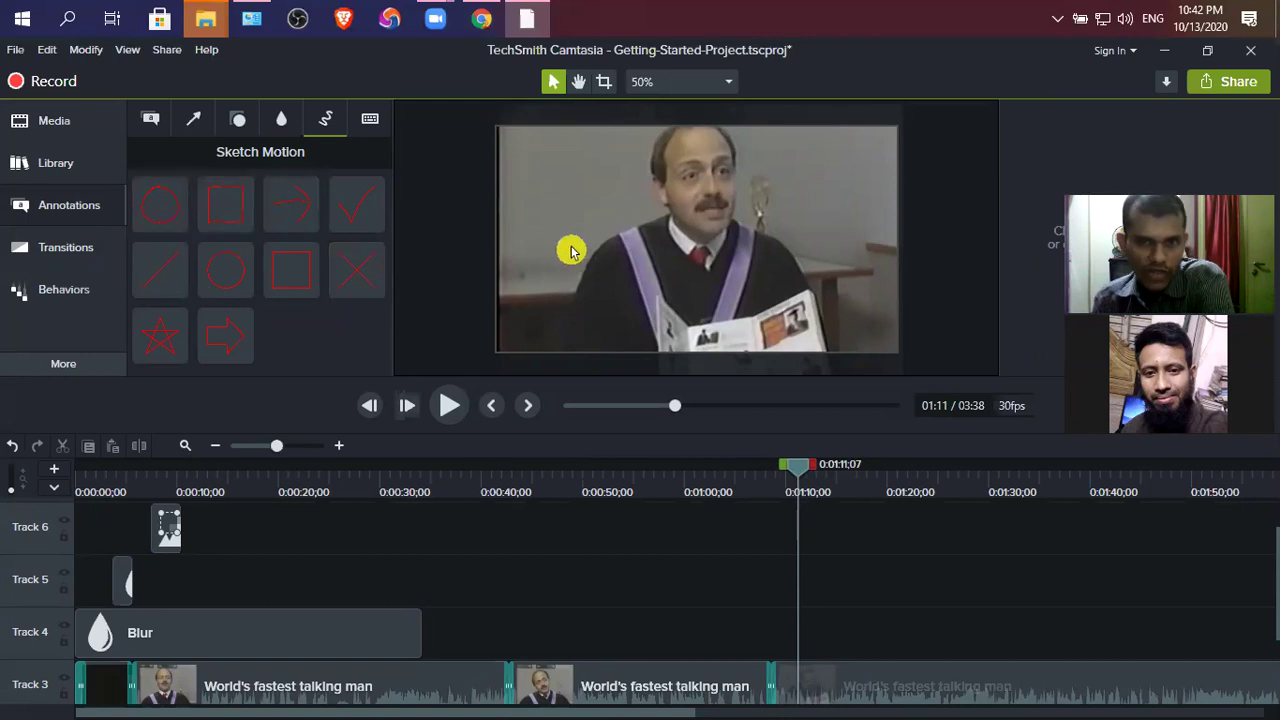
mouse_move(567, 215)
mouse_down()
mouse_move(157, 208)
mouse_move(543, 600)
mouse_move(706, 597)
mouse_up()
Step: With the playhead at 0:01:04;12, enlarge the red sketch circle so it surrounds the "10-MINUTE" title on the canvas
drag(797, 484, 728, 484)
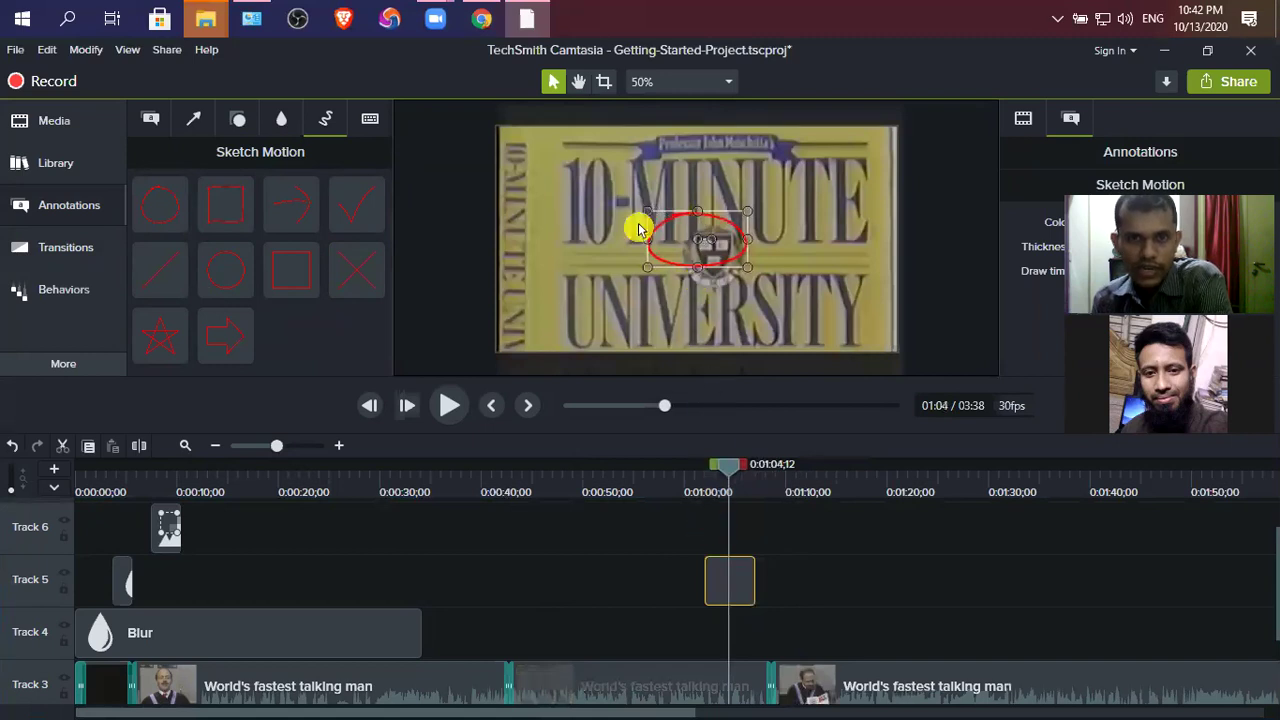
drag(646, 211, 530, 143)
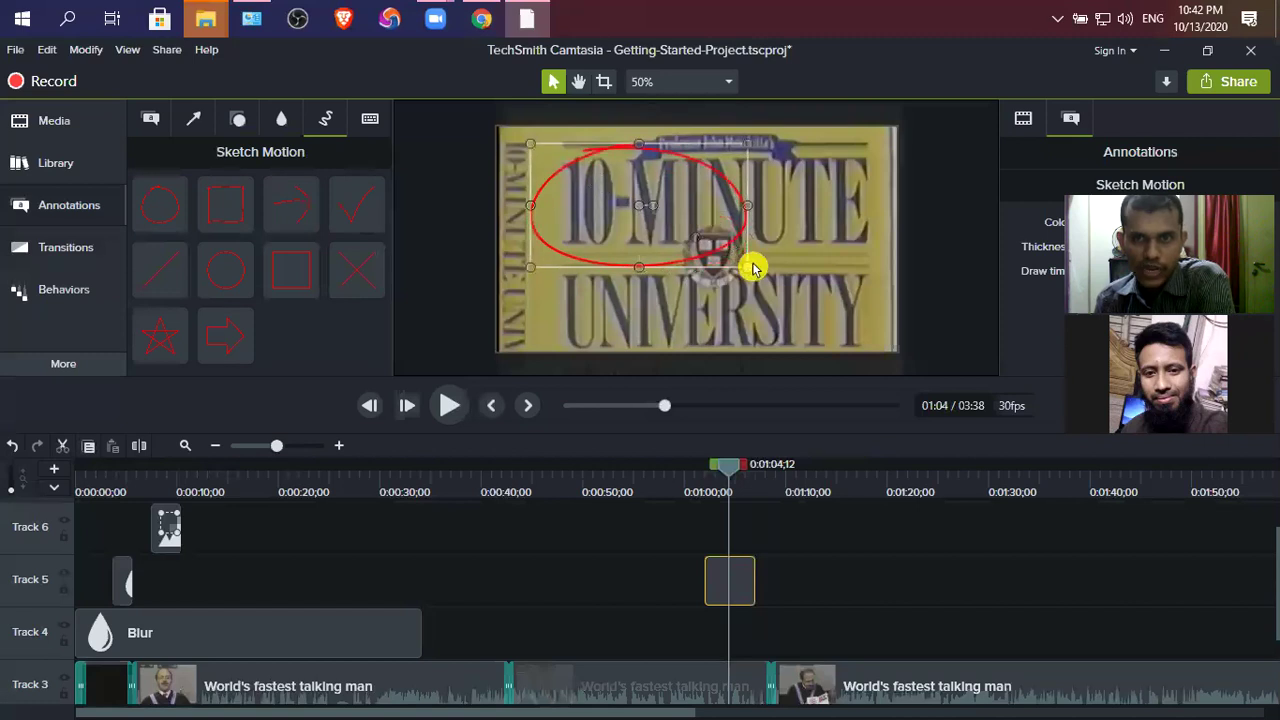
drag(748, 208, 892, 210)
drag(712, 144, 713, 127)
Step: Set the Sketch Motion circle's duration to 20 seconds
right_click(716, 587)
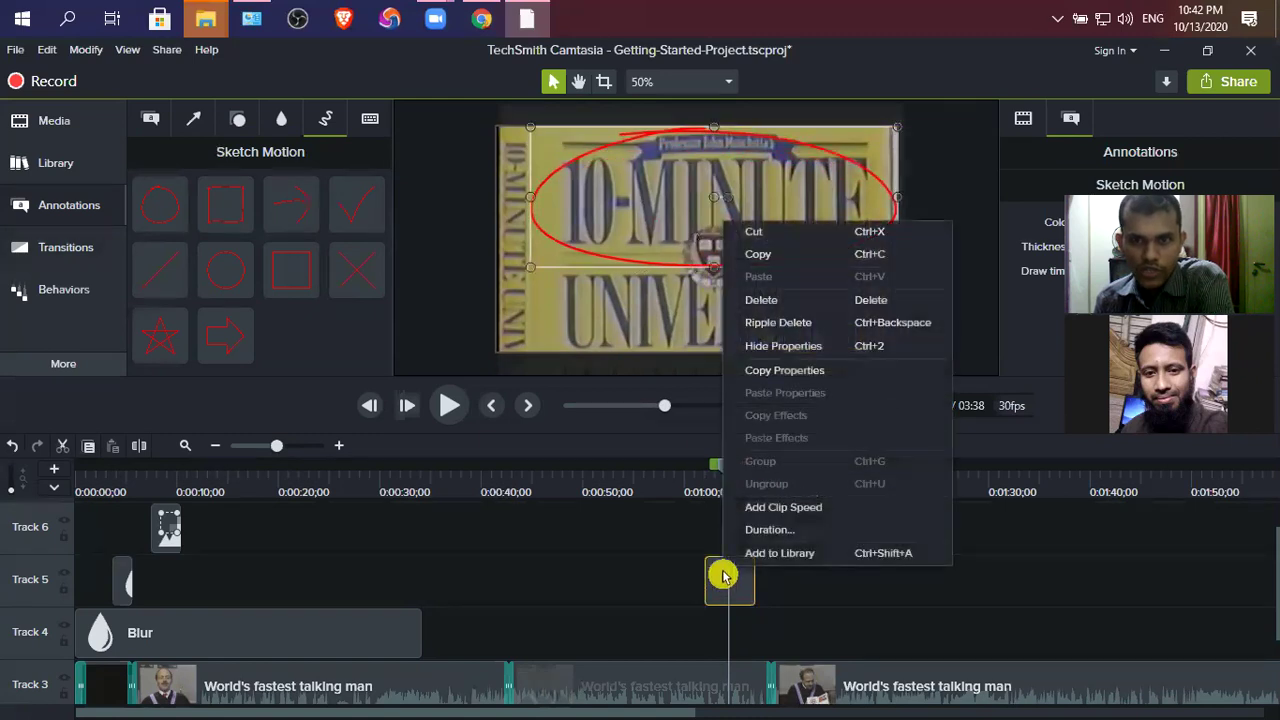
click(771, 530)
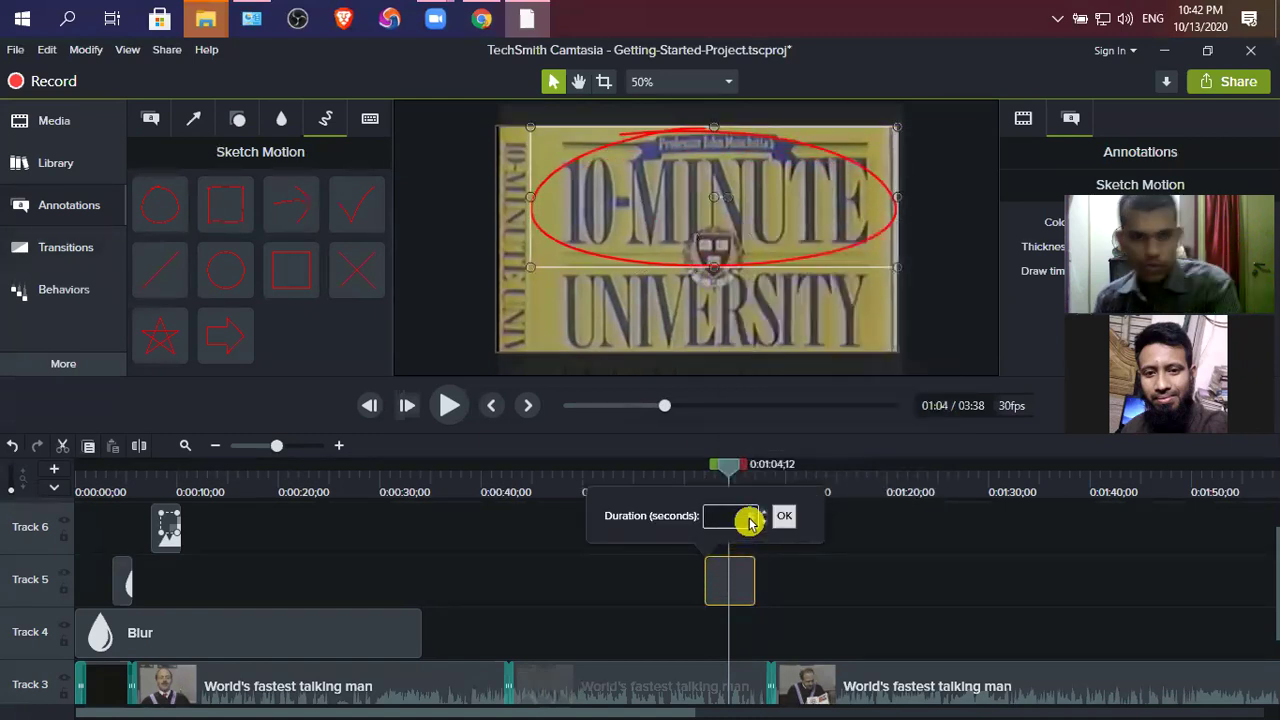
double_click(750, 517)
text(20)
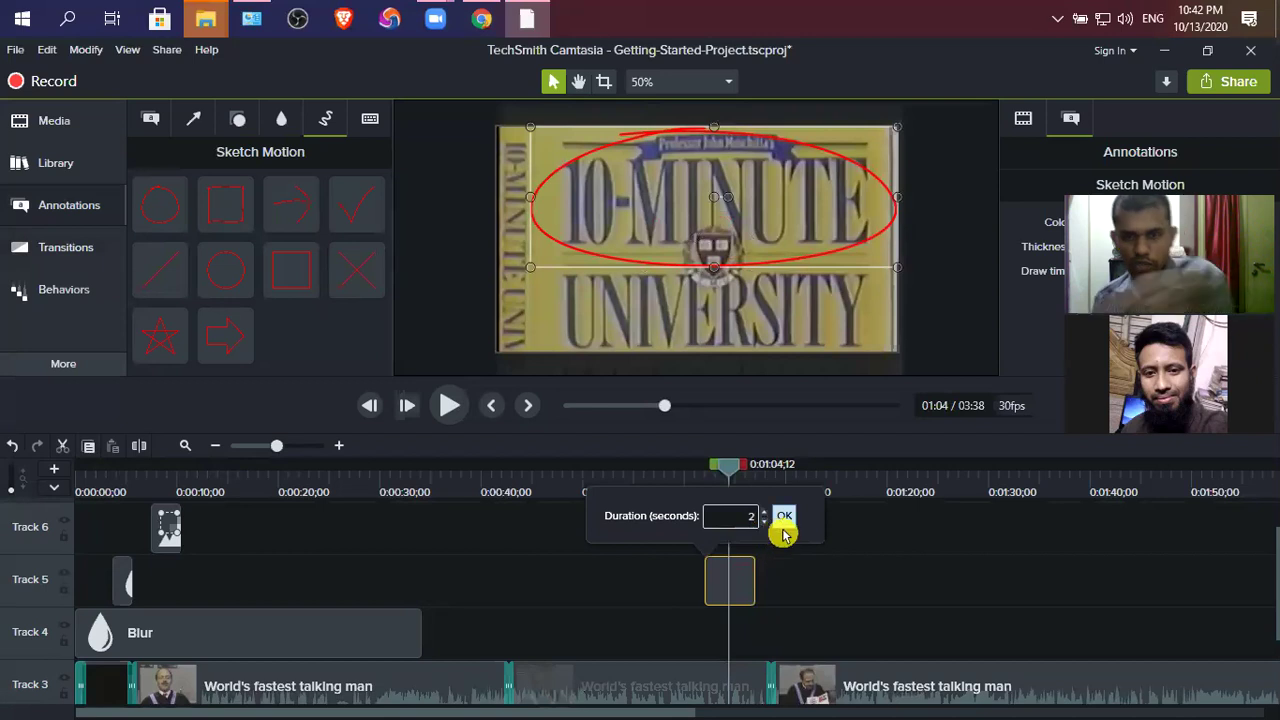
click(784, 519)
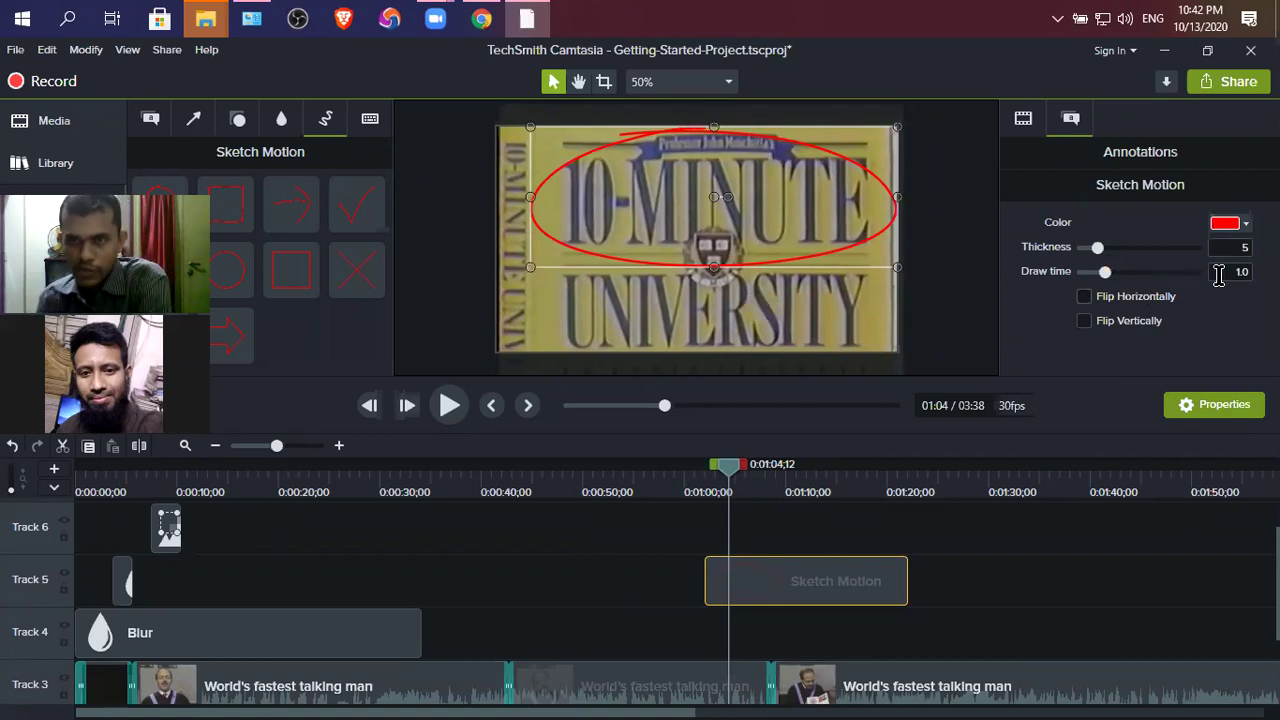
Step: Play from just before the Sketch Motion circle to 0:01:06;16 to check how it is drawn
drag(722, 471, 693, 471)
click(453, 407)
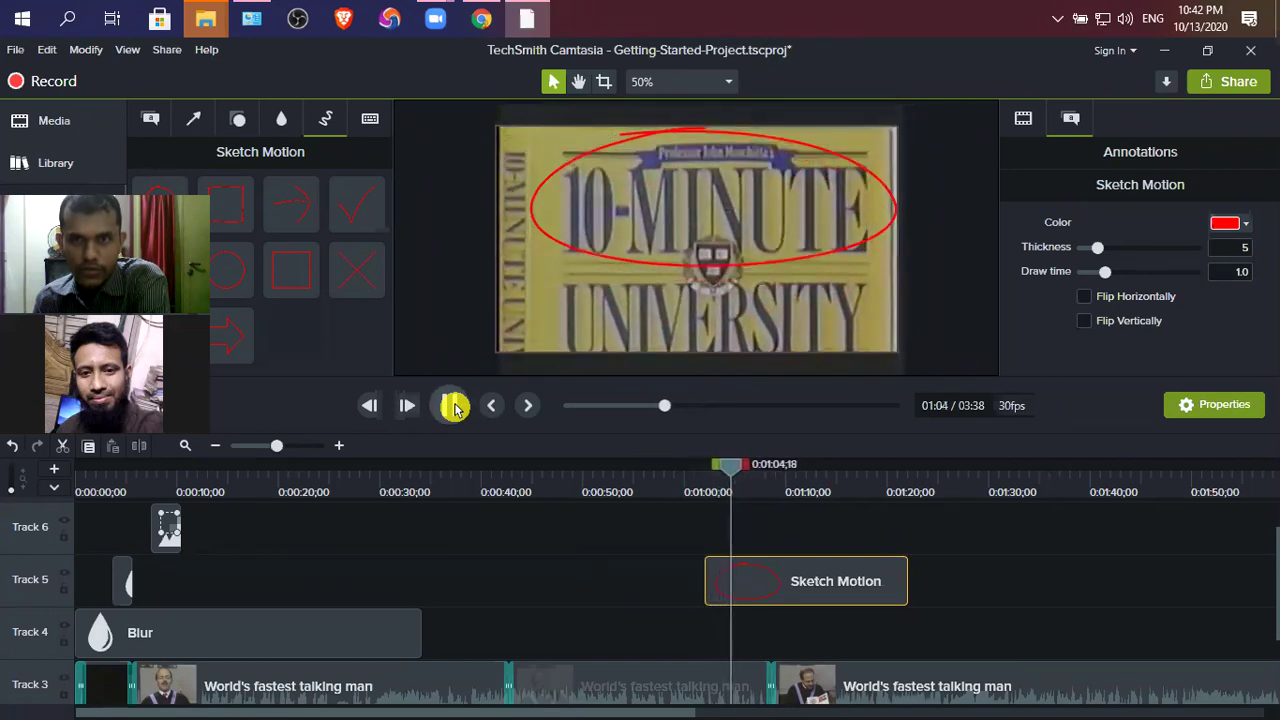
click(455, 407)
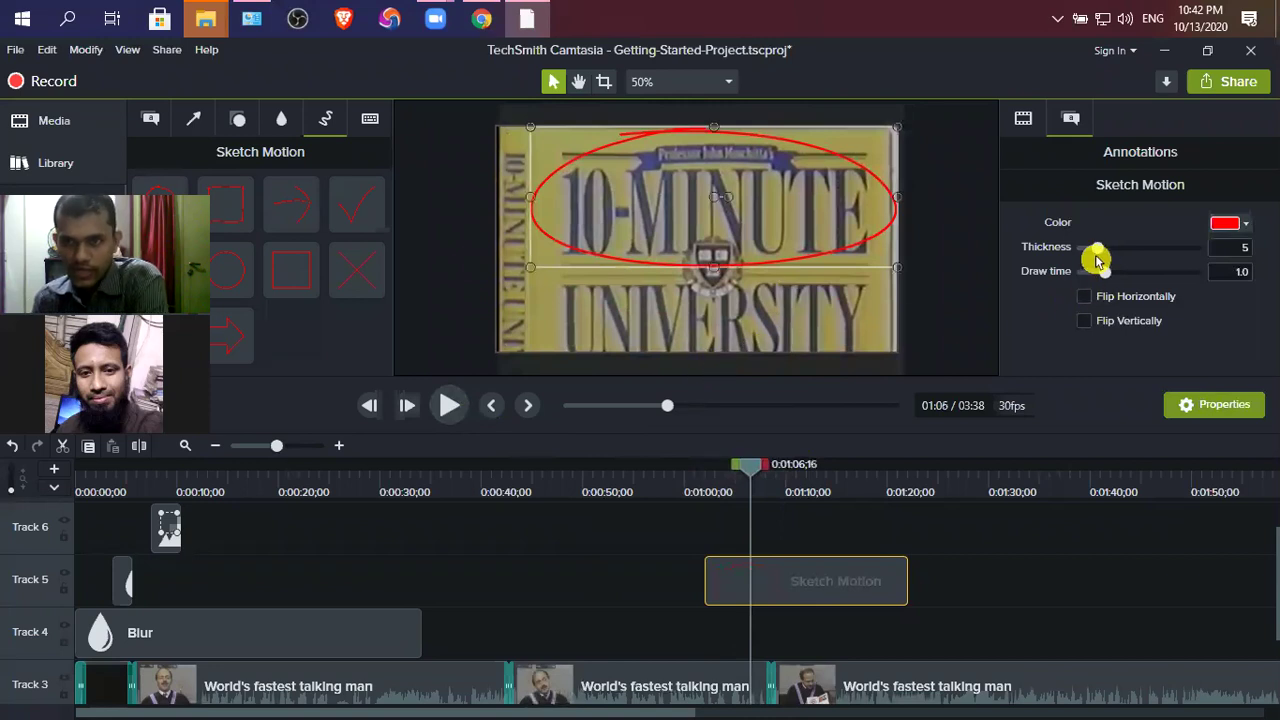
Step: Set the Sketch Motion circle's thickness to 11 and draw time to 2.9, and replay the section from before it starts
drag(1115, 250, 1145, 254)
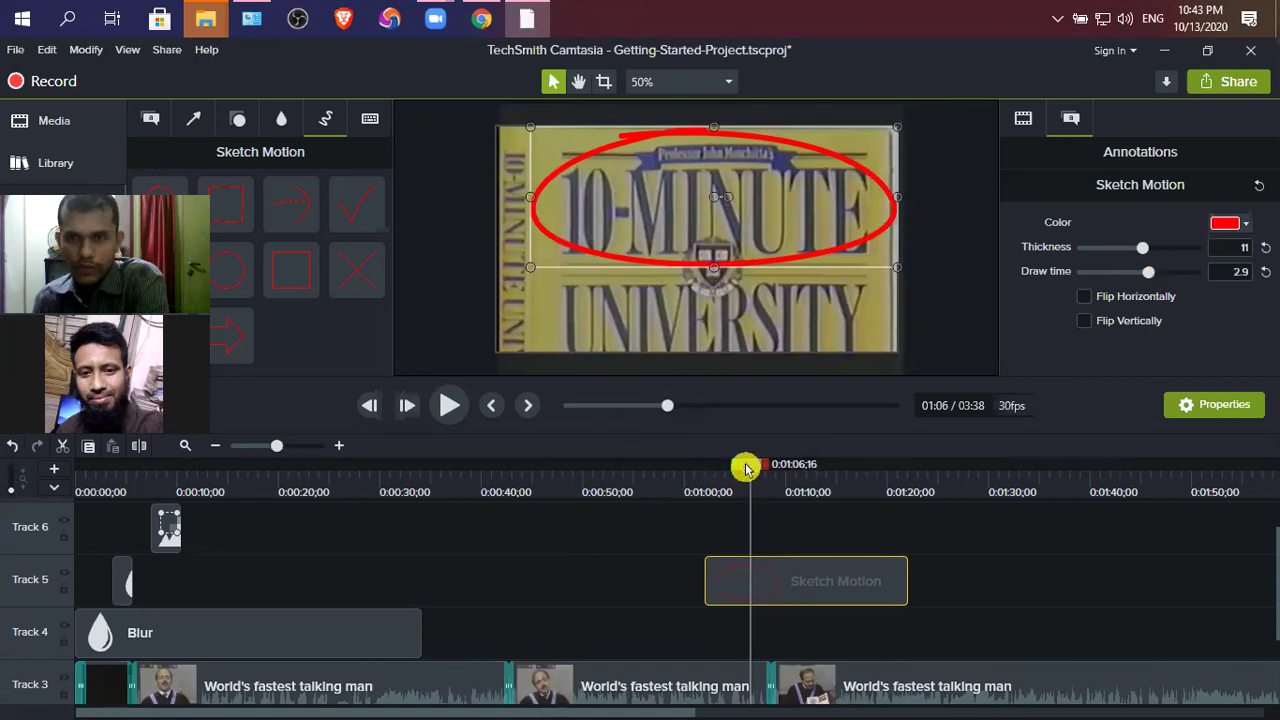
drag(740, 472, 695, 474)
click(449, 405)
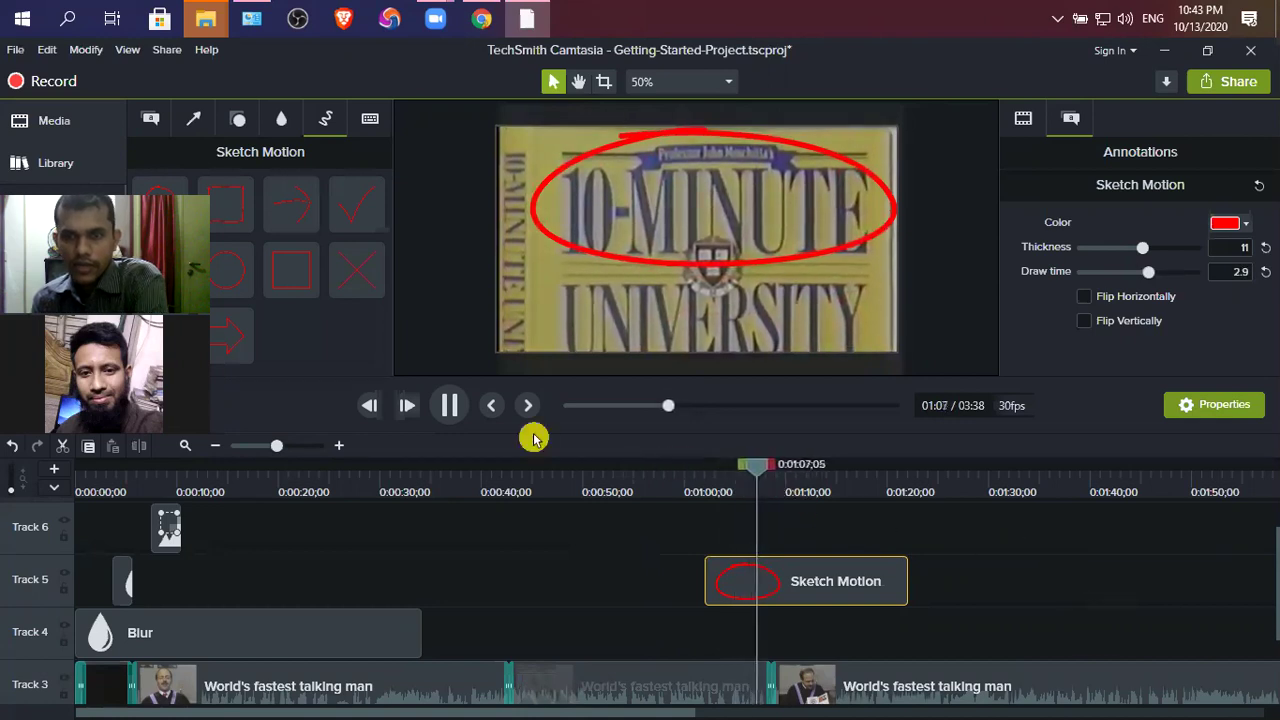
Step: Raise the Sketch Motion circle's draw time to 5.0 and replay the section from 0:00:59;21
click(1172, 276)
drag(1150, 273, 1236, 277)
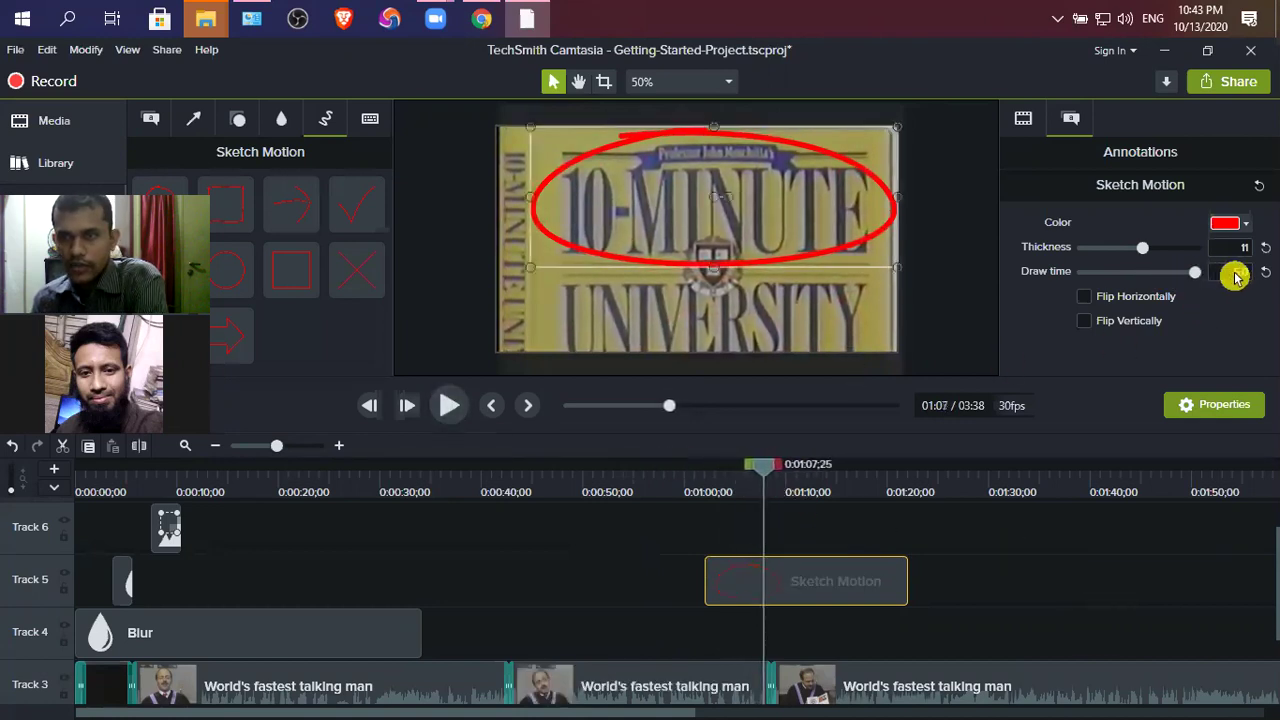
drag(771, 472, 682, 468)
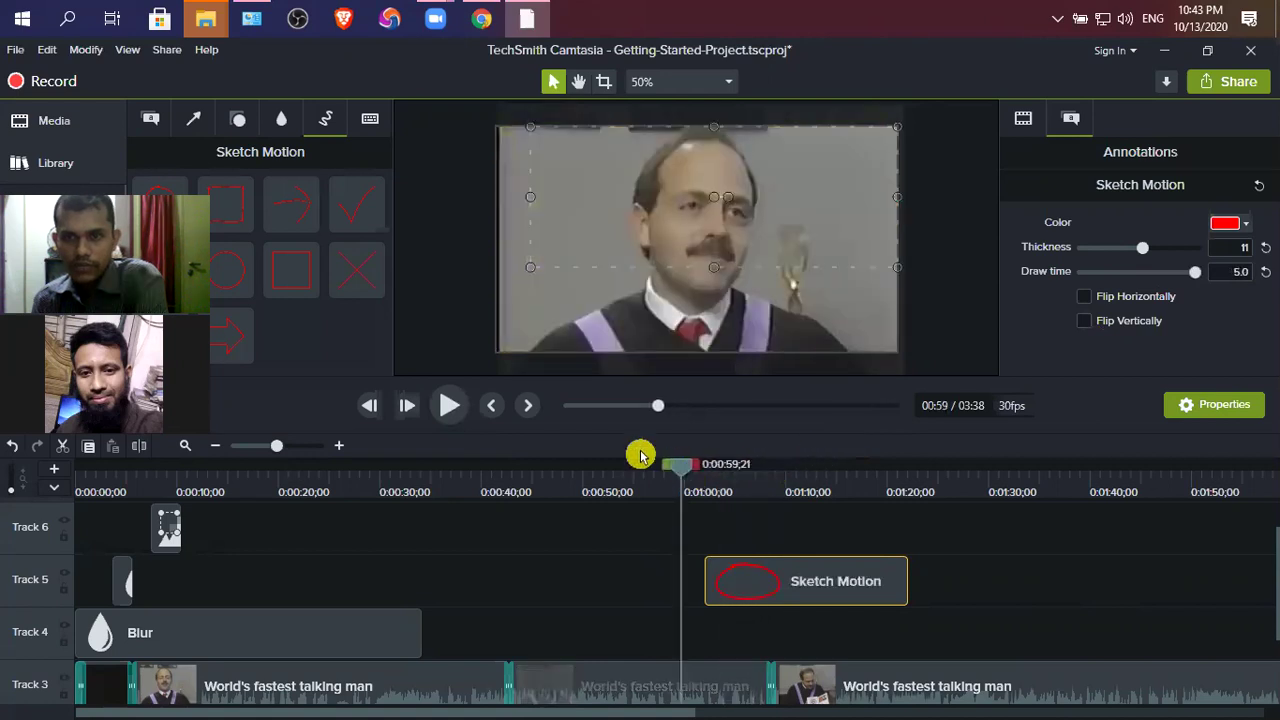
click(449, 405)
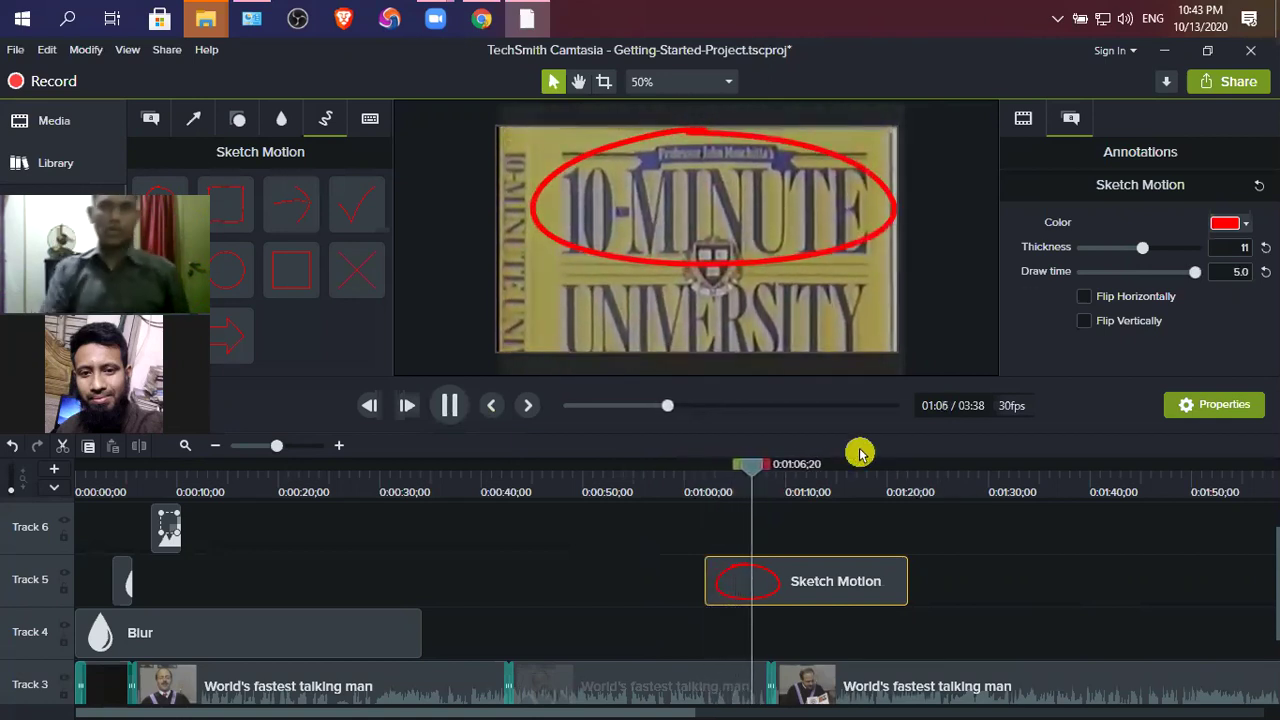
Step: Stop playback, move the playhead to 0:00:53;29, and select the World's fastest talking man segment there on Track 3
click(450, 403)
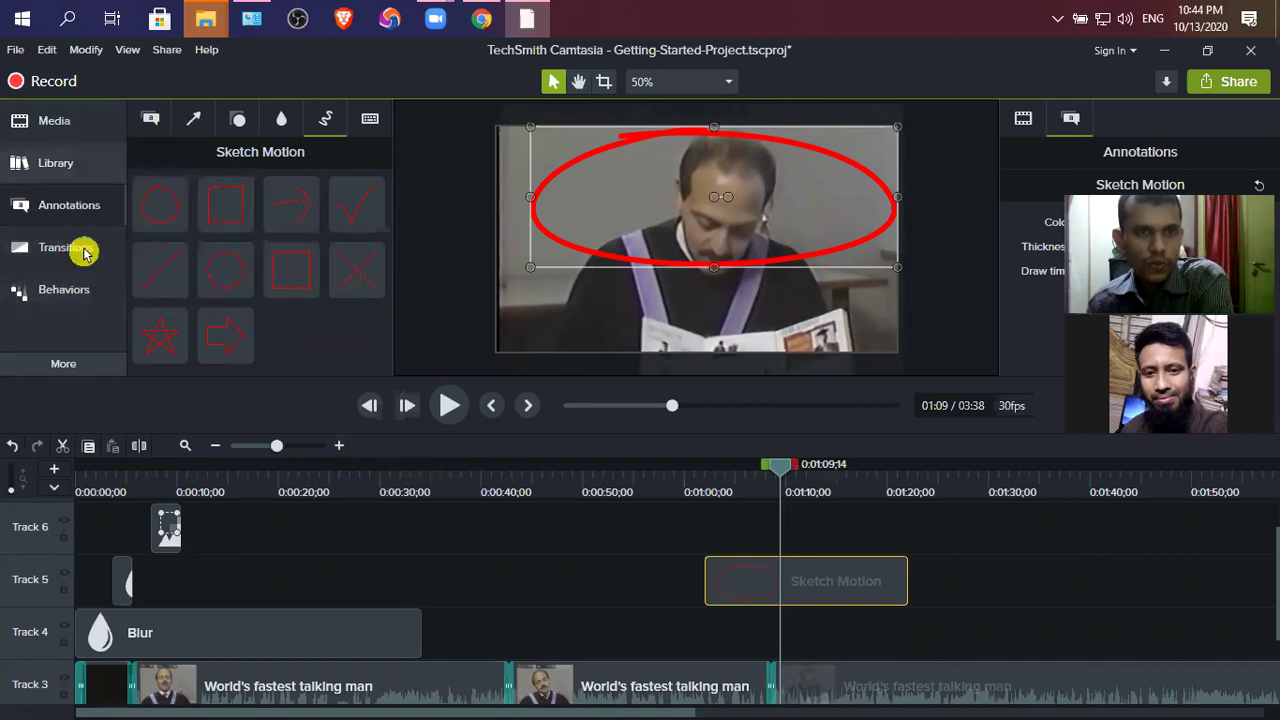
click(61, 372)
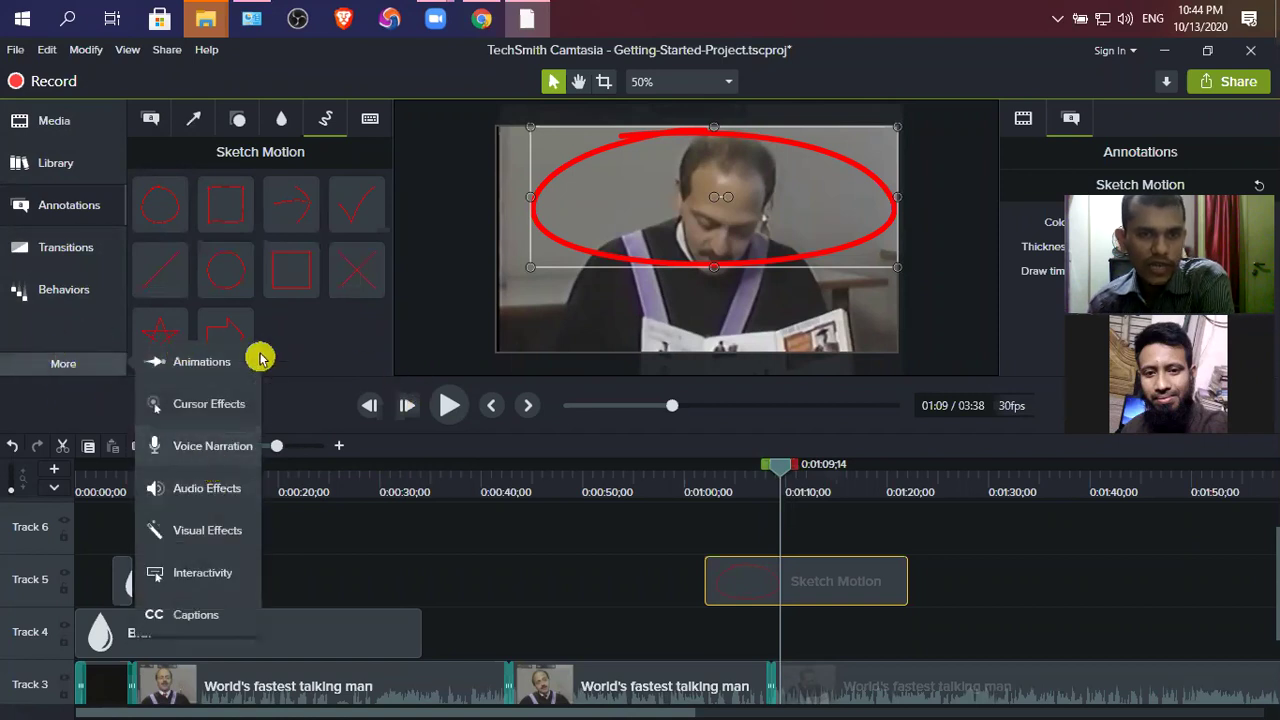
drag(566, 662, 644, 622)
drag(737, 477, 620, 500)
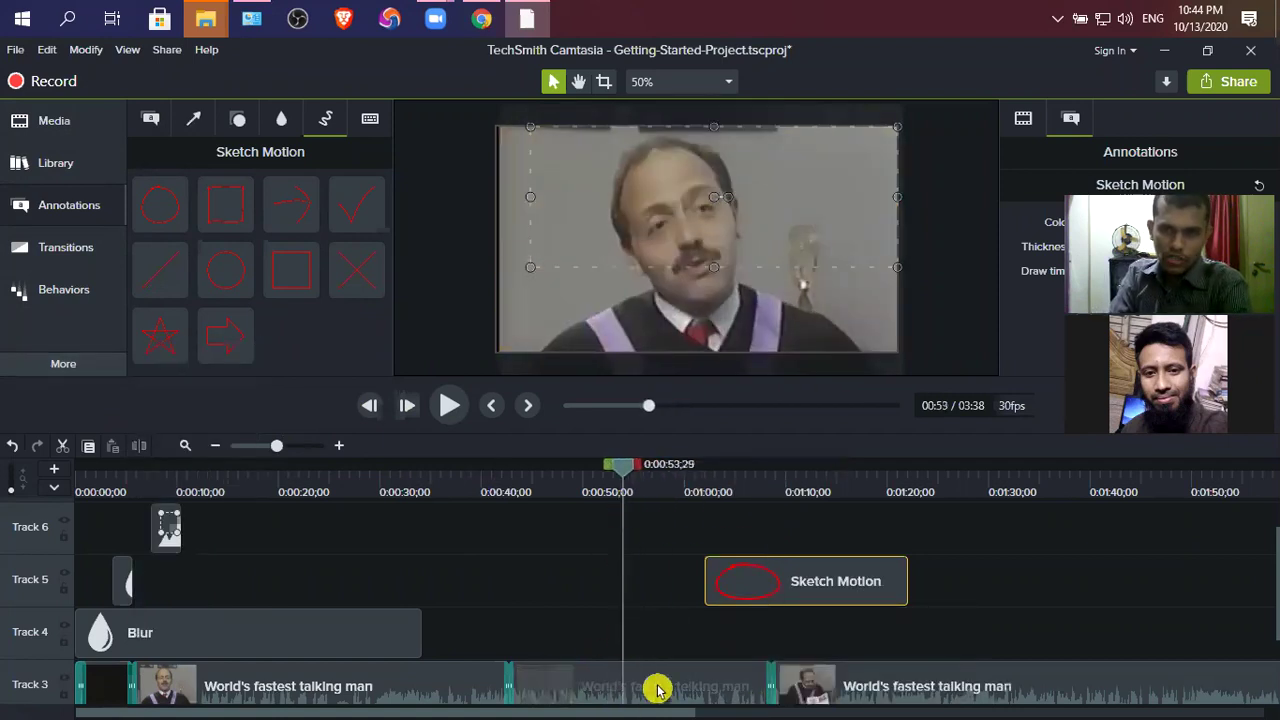
scroll(580, 630, down, 1)
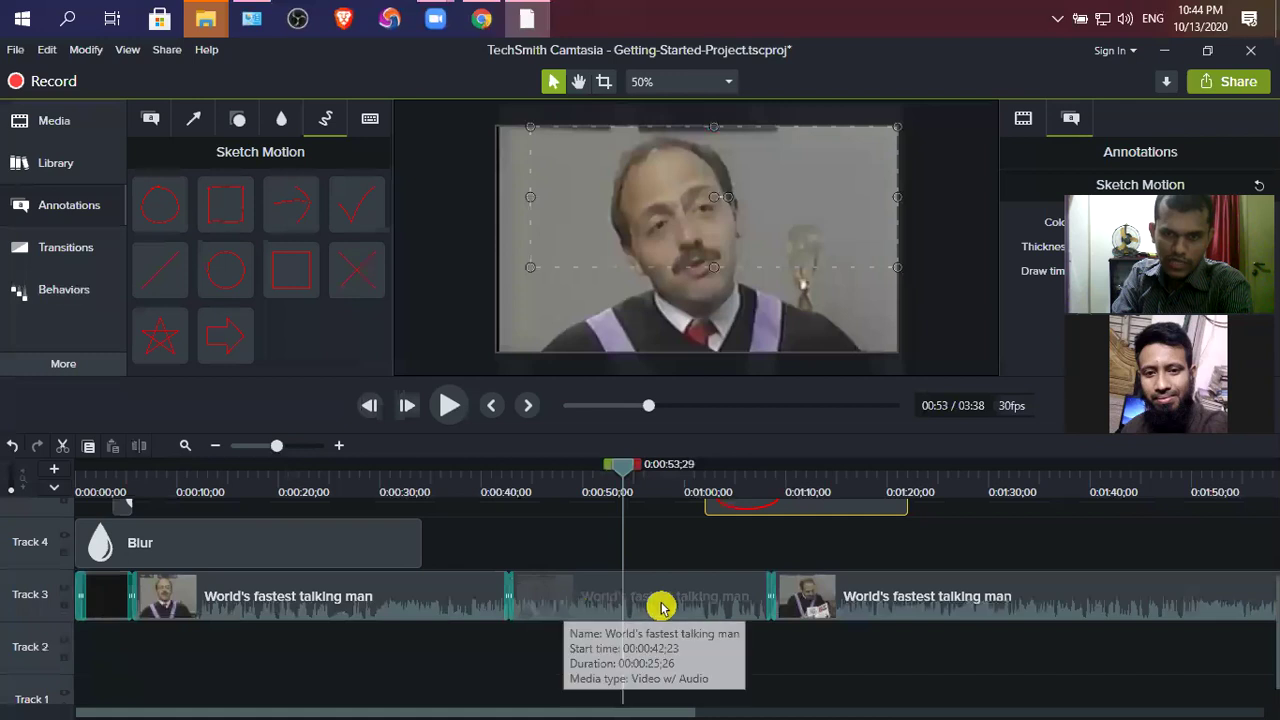
click(650, 603)
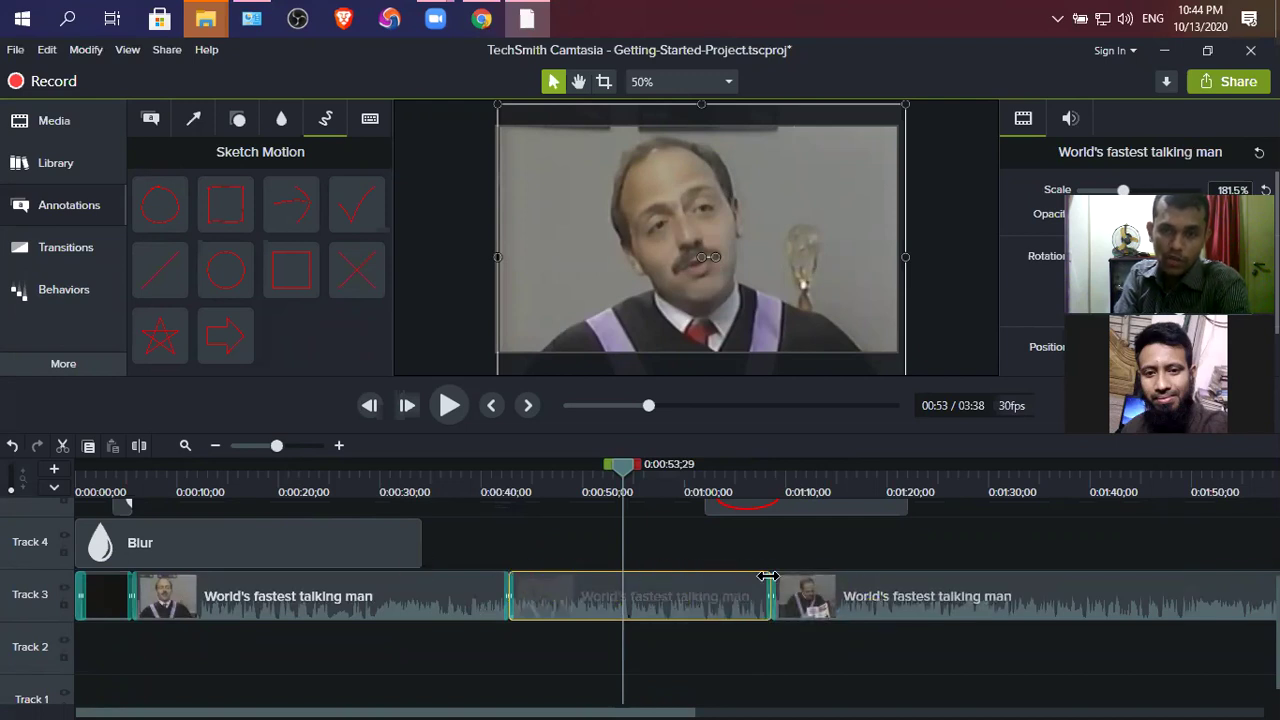
Step: Undo the annotations, transitions, cuts and scaling until Track 3 holds one whole World's fastest talking man clip at 100% scale
mouse_move(745, 595)
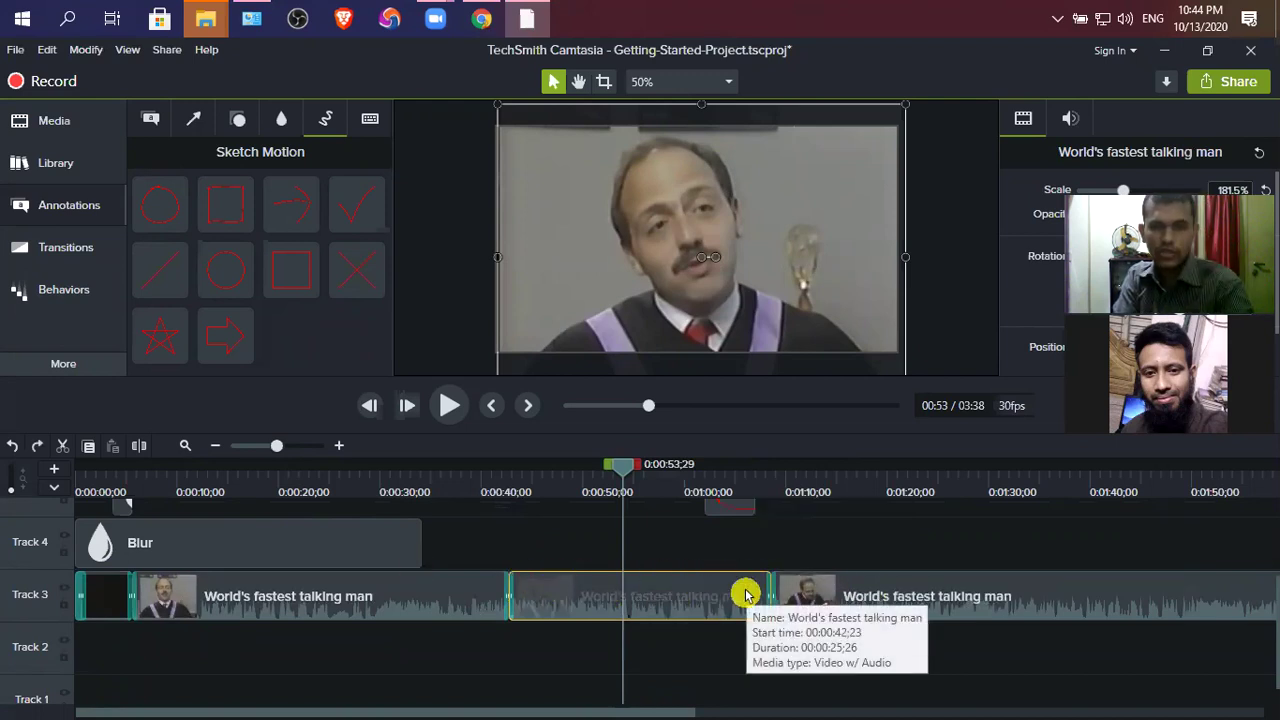
key(Escape)
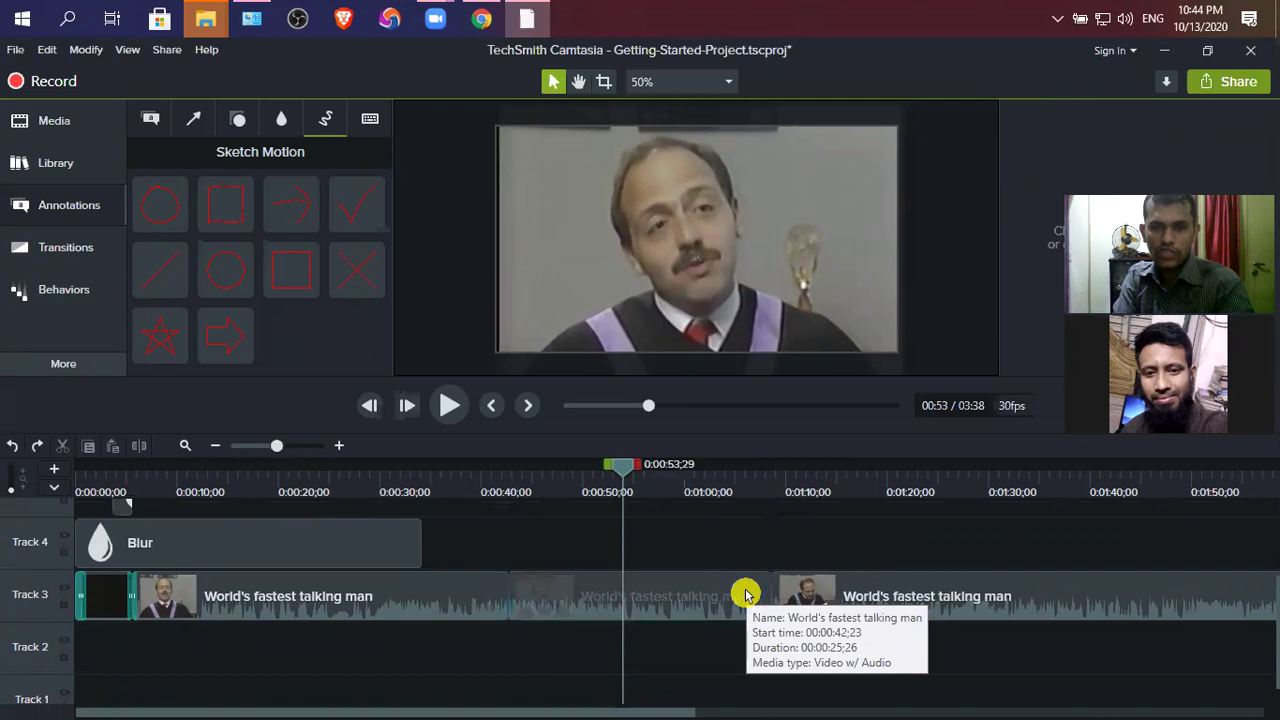
key(ctrl+z)
key(ctrl+z)
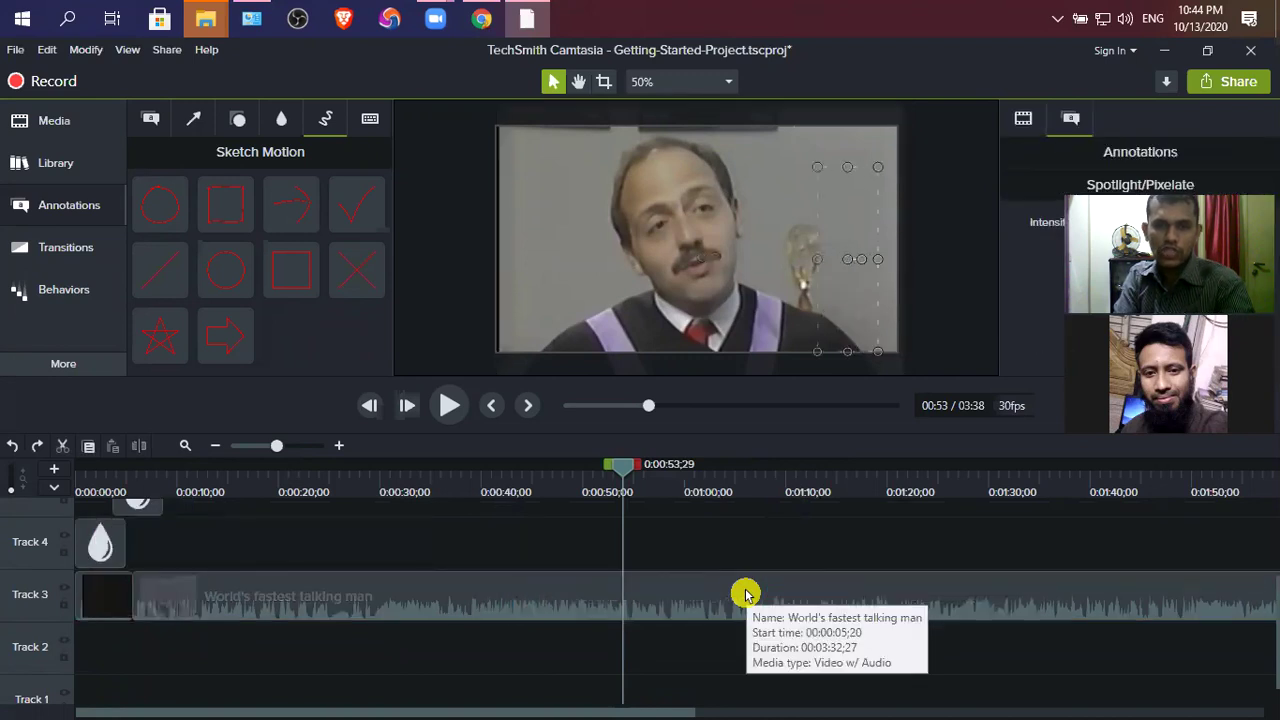
key(ctrl+z)
key(ctrl+z)
key(ctrl+z)
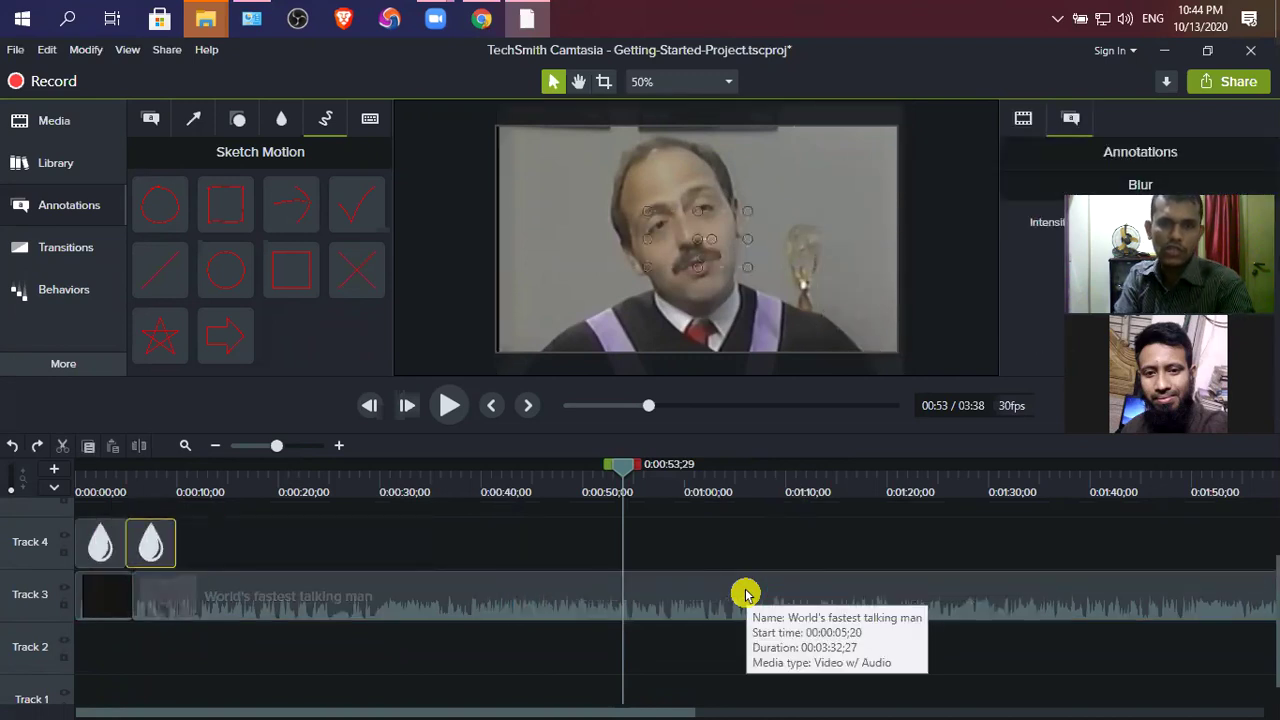
key(ctrl+z)
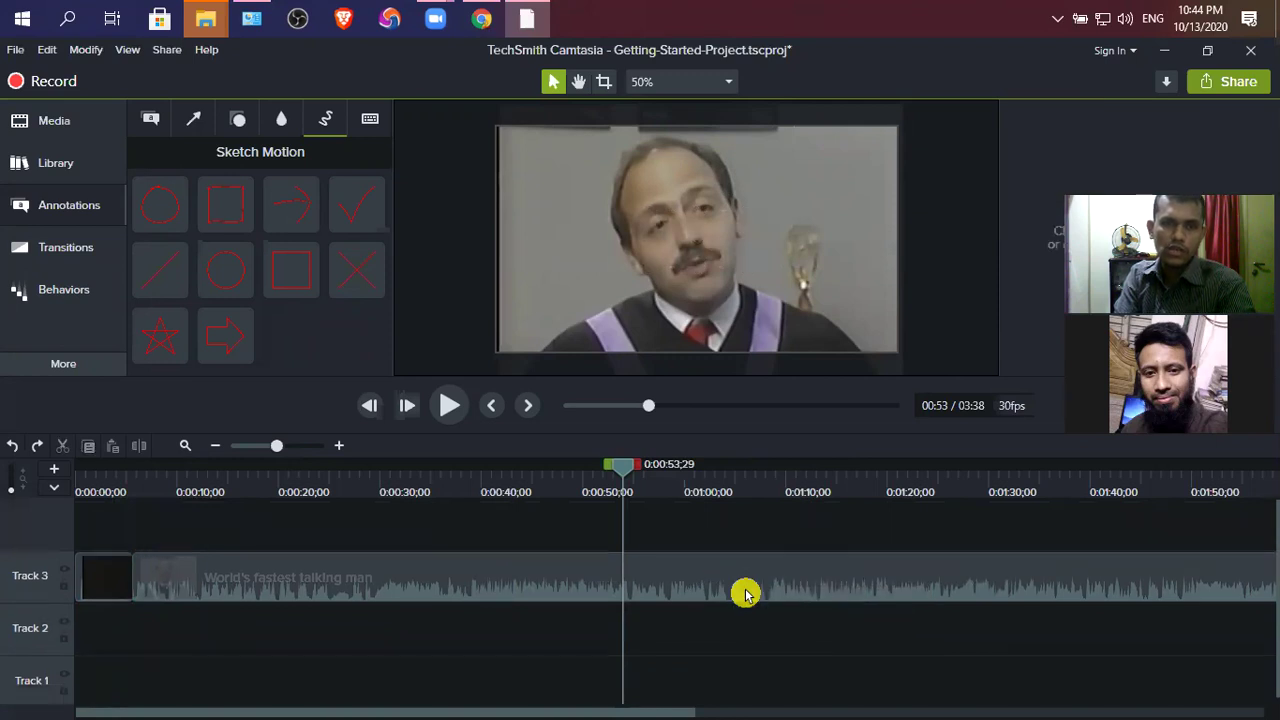
key(ctrl+z)
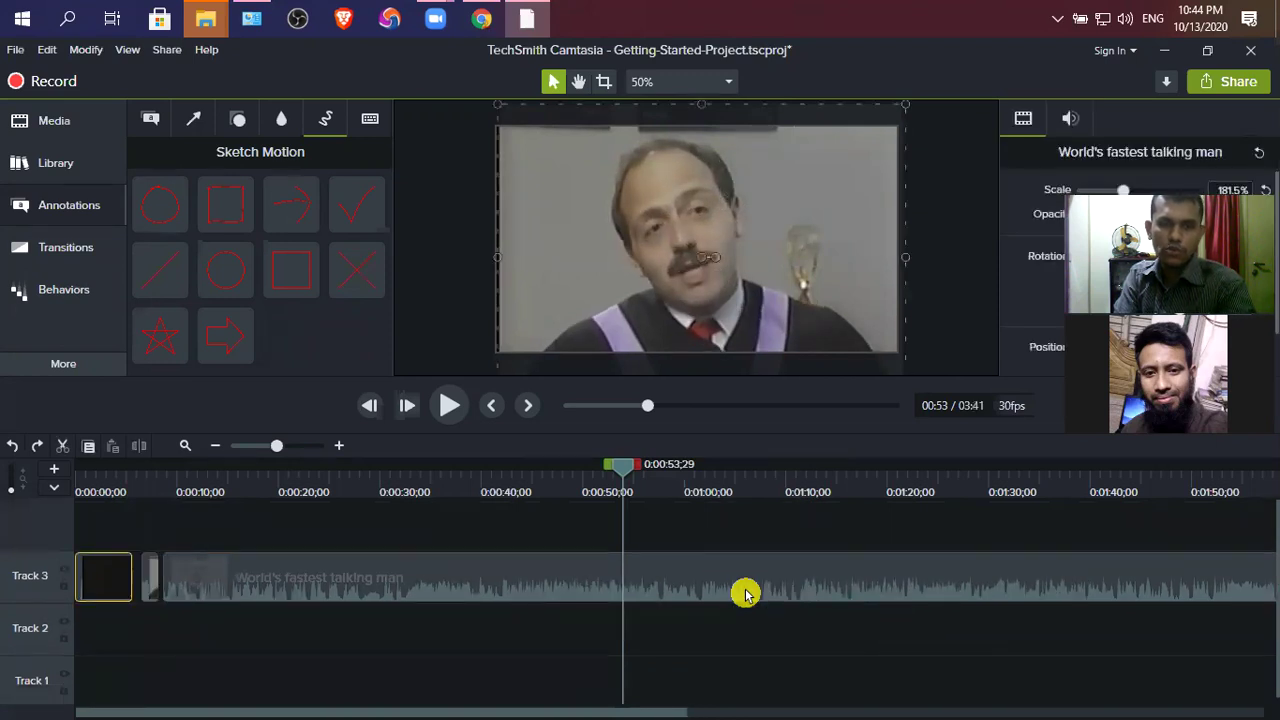
key(ctrl+z)
key(ctrl+z)
key(ctrl+z)
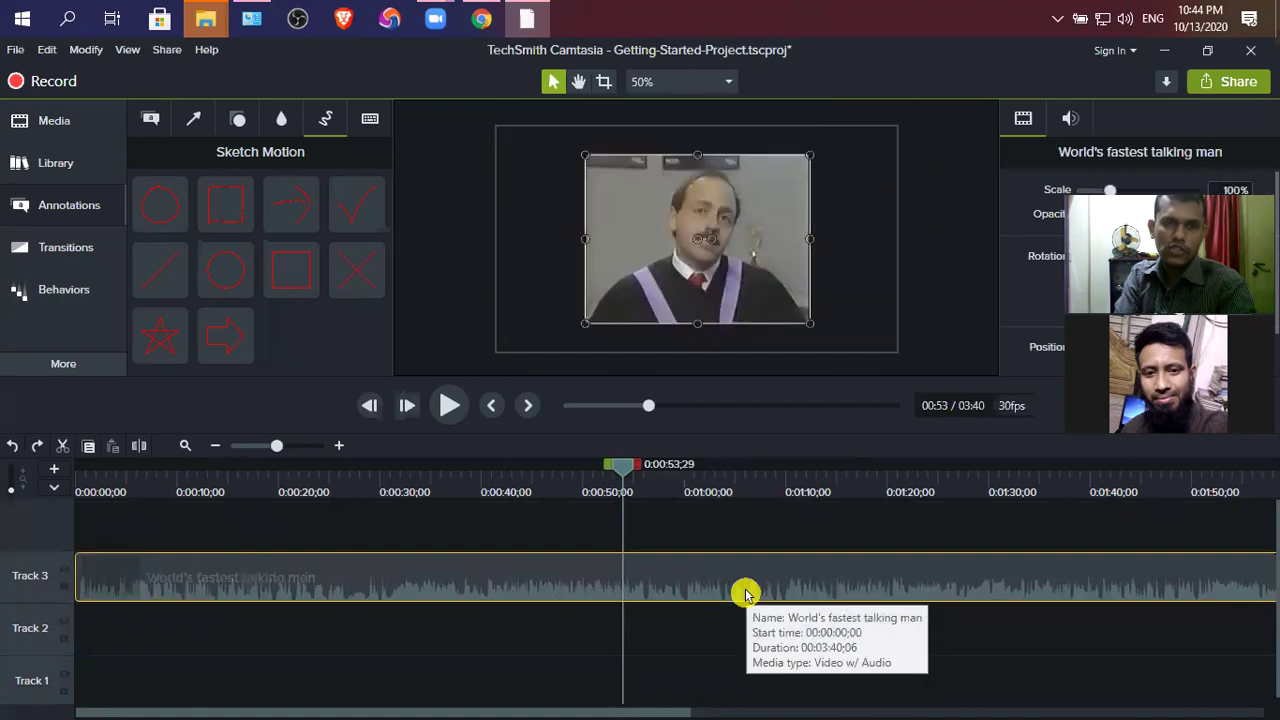
Step: Split the World's fastest talking man clip on Track 3 at 0:00:19;18
click(402, 546)
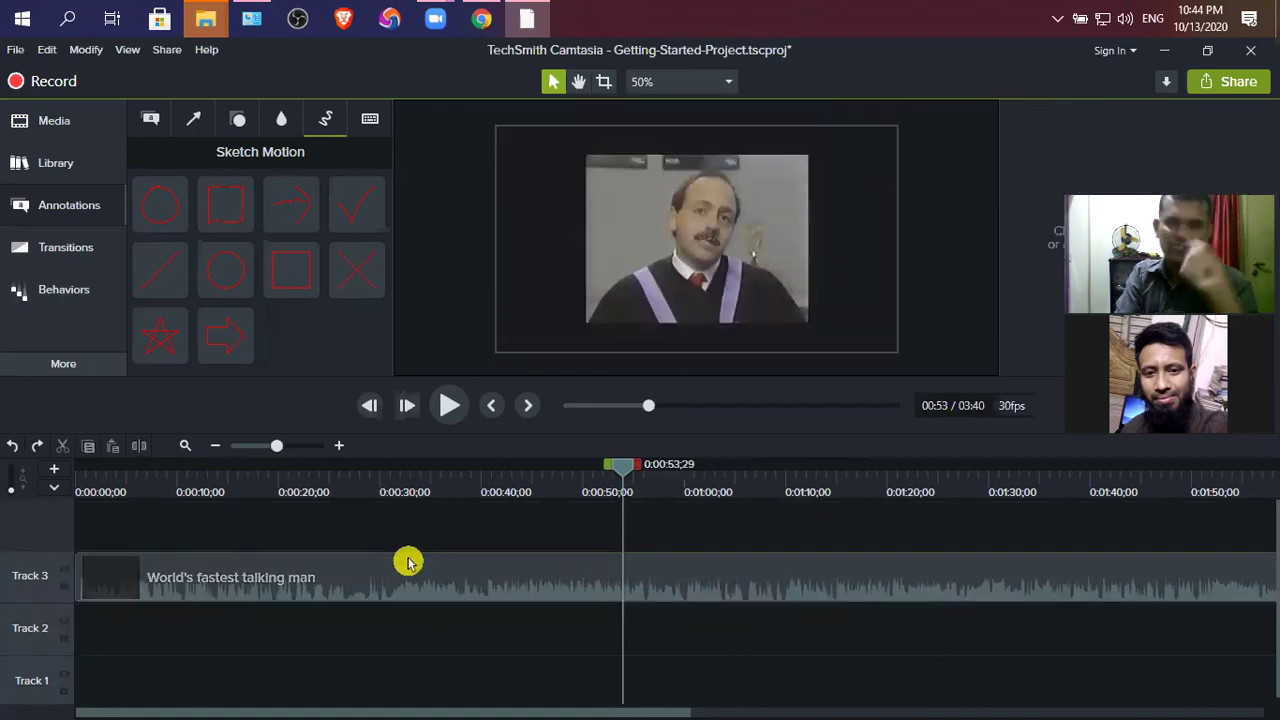
drag(621, 472, 276, 512)
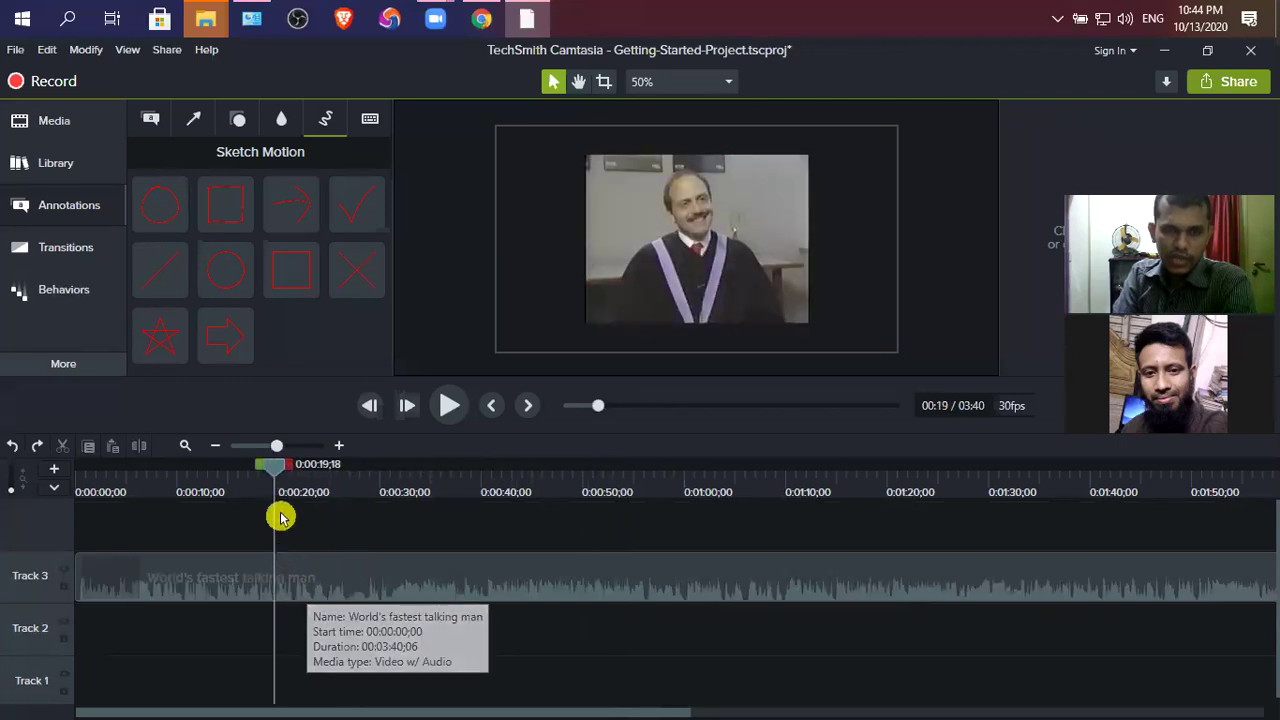
click(297, 579)
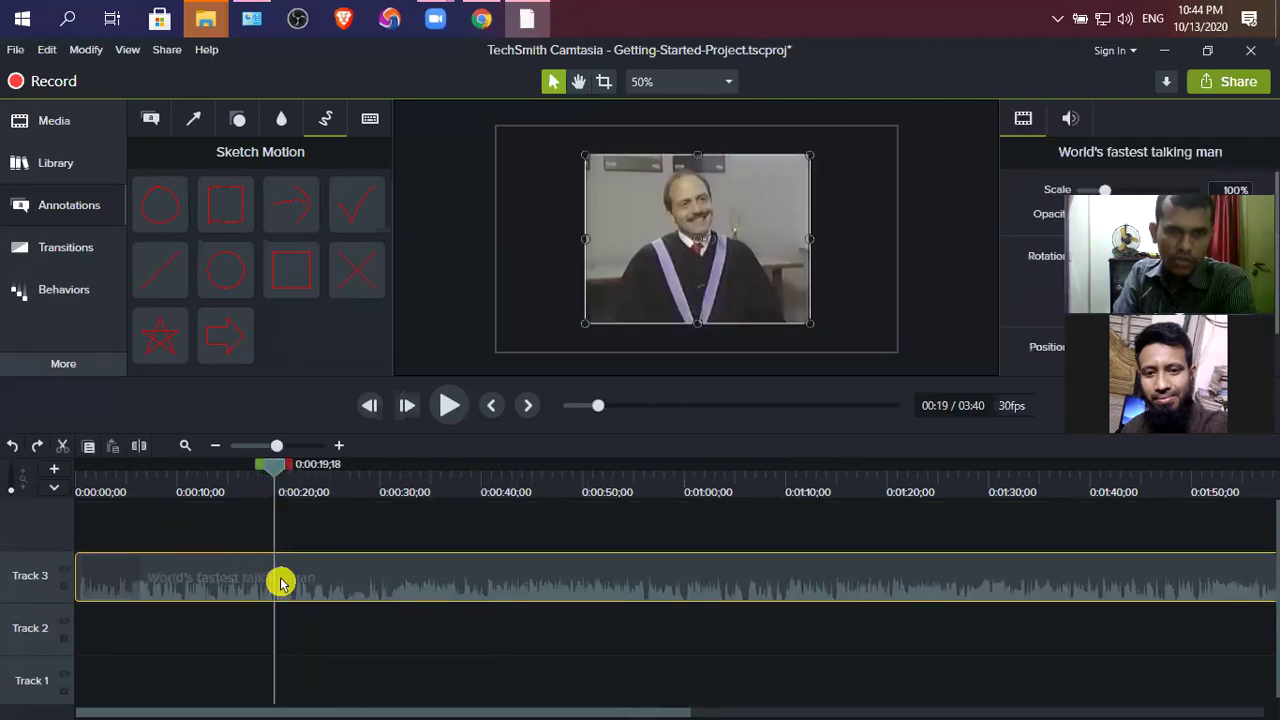
click(139, 445)
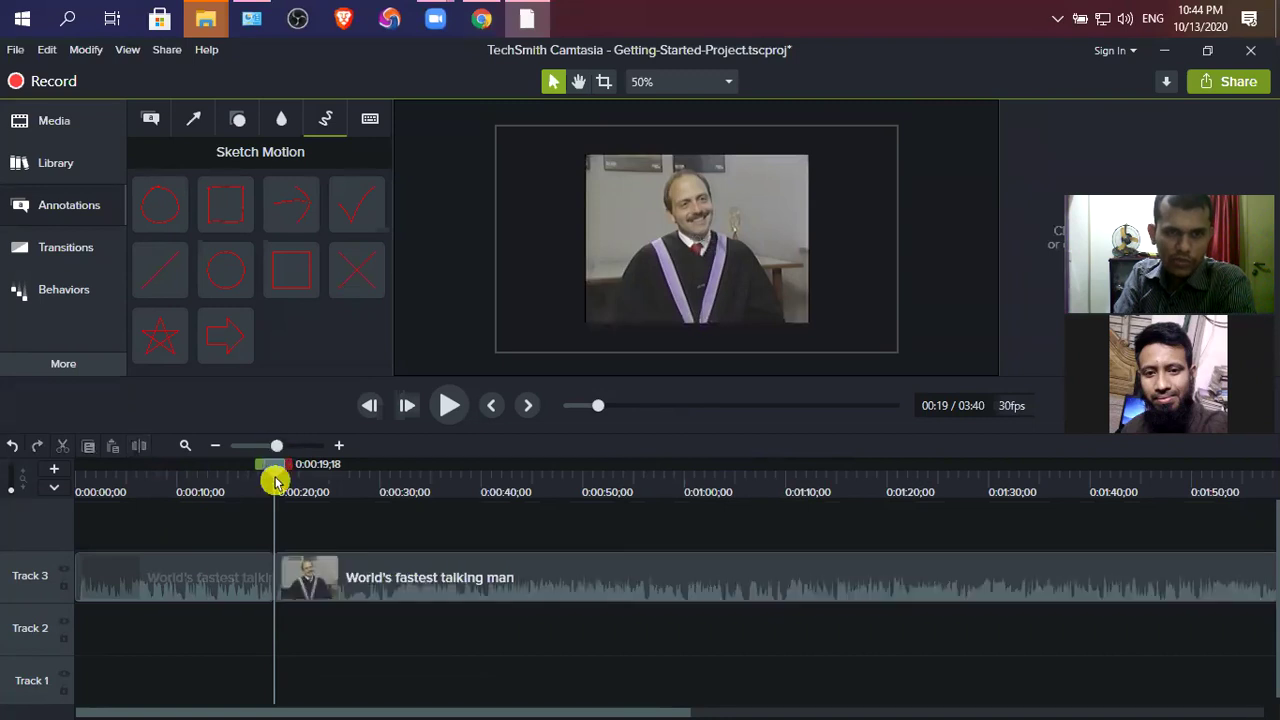
Step: Split the second part of the Track 3 clip at 0:00:38;22 and select the part after the cut
click(466, 486)
click(426, 580)
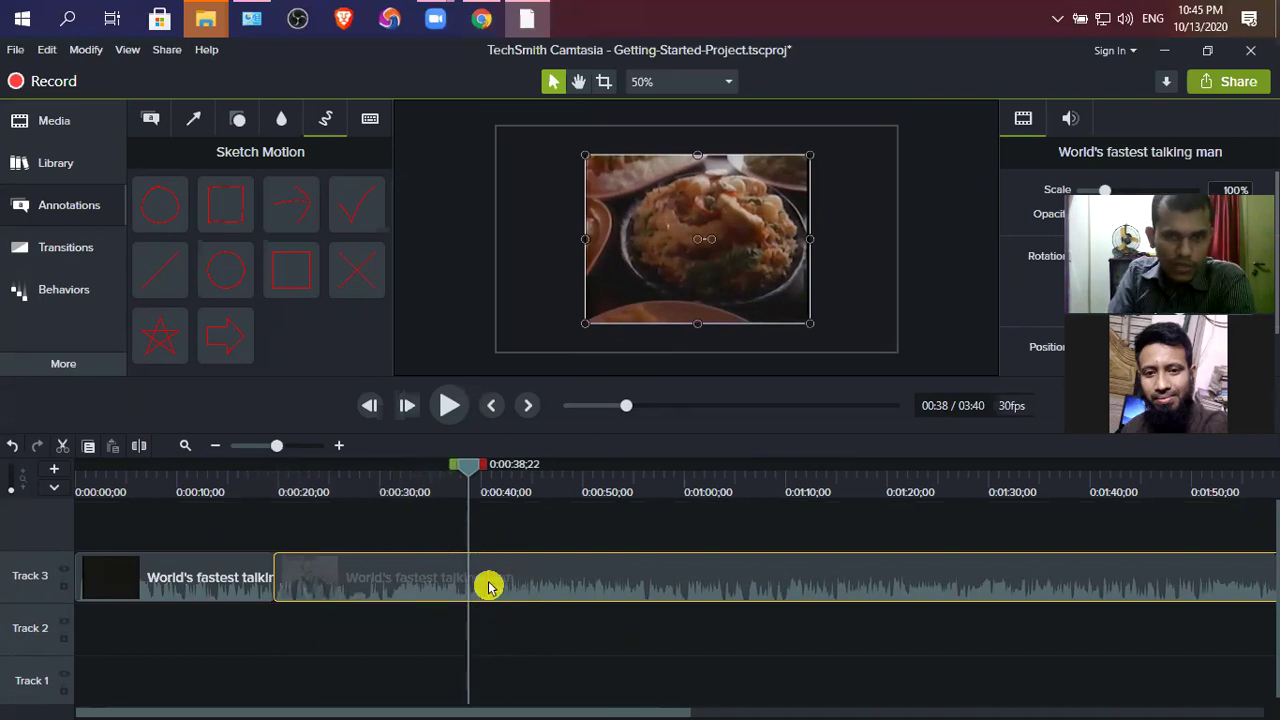
click(141, 446)
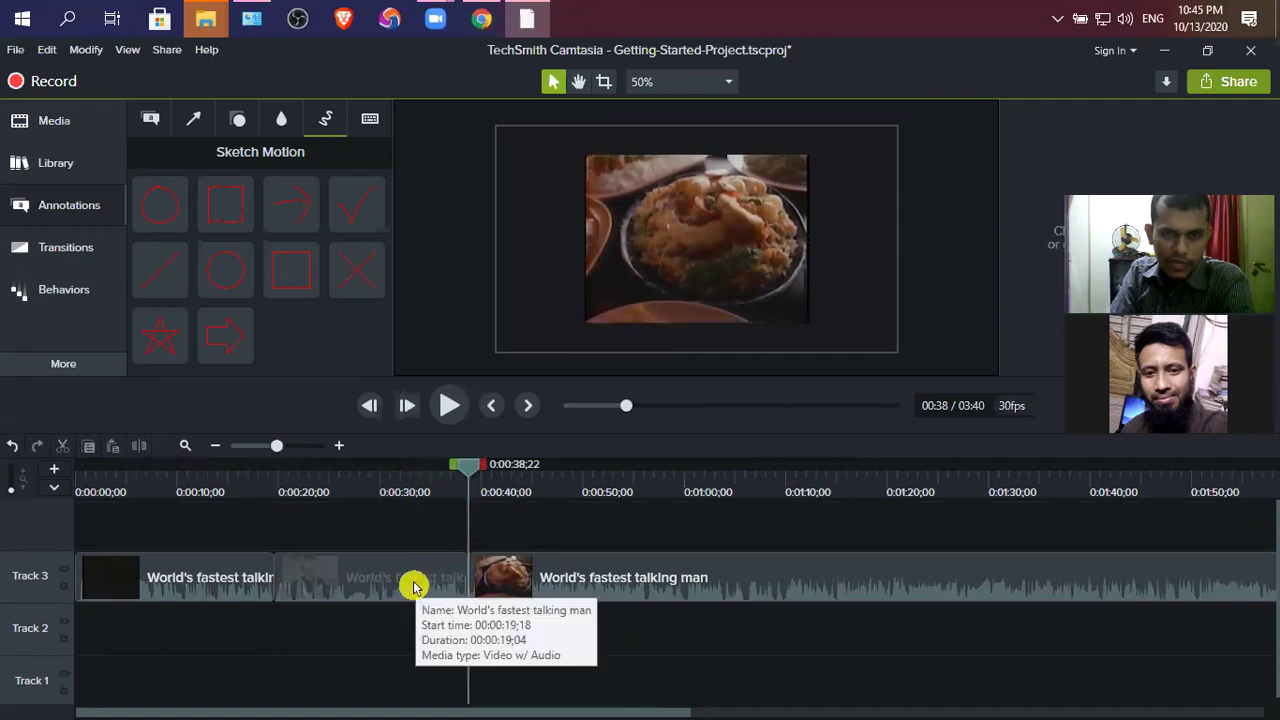
click(566, 492)
drag(660, 585, 268, 580)
drag(517, 577, 395, 588)
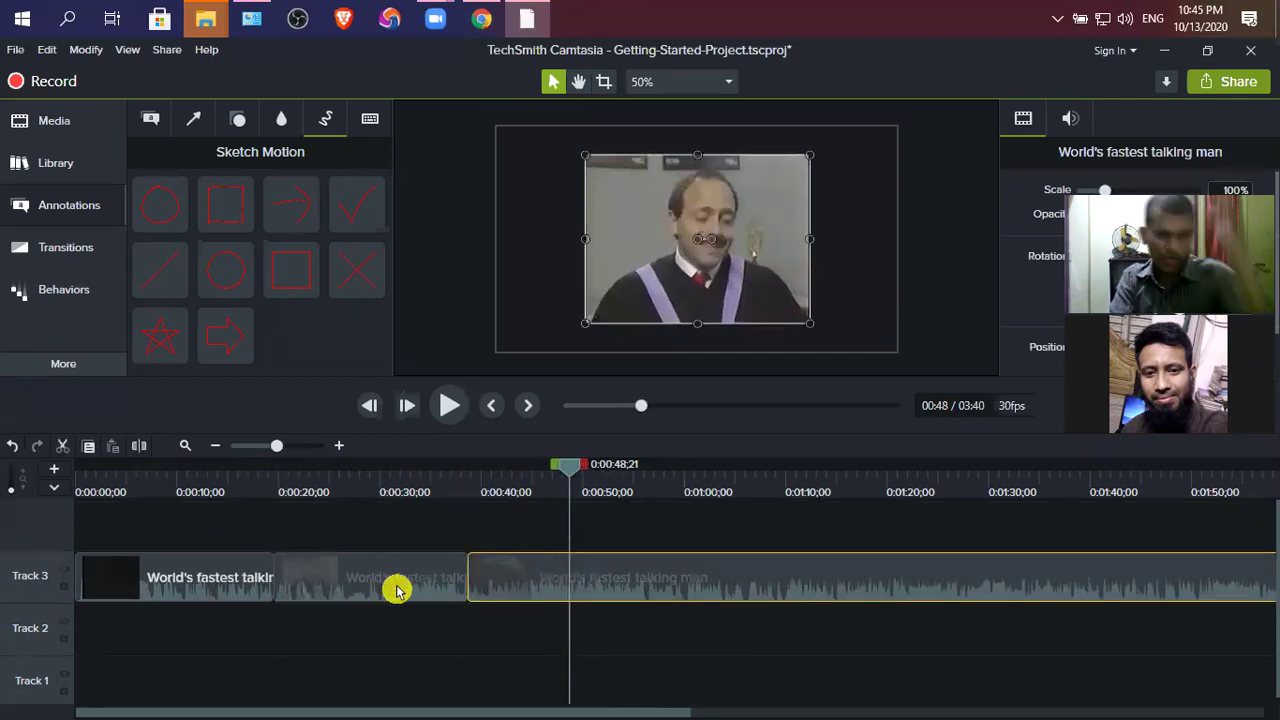
Step: Undo both splits so the World's fastest talking man clip is one piece on Track 3
click(395, 590)
key(ctrl+a)
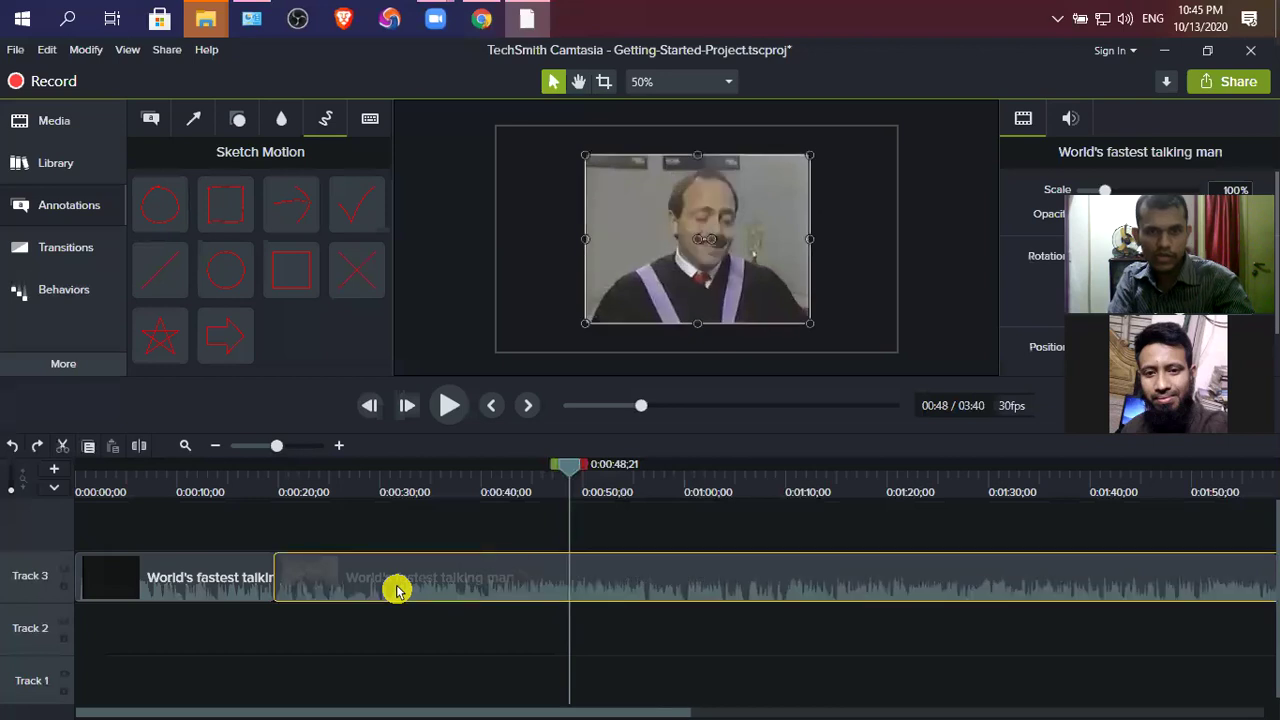
key(Delete)
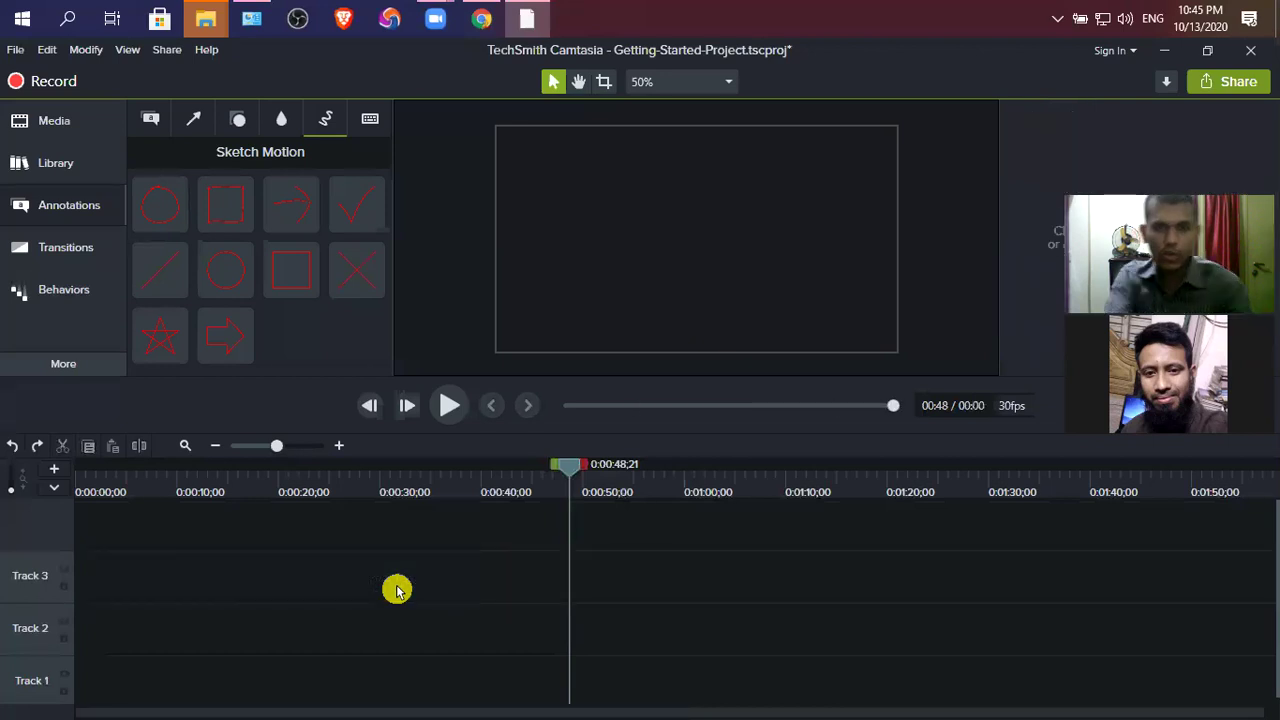
key(ctrl+z)
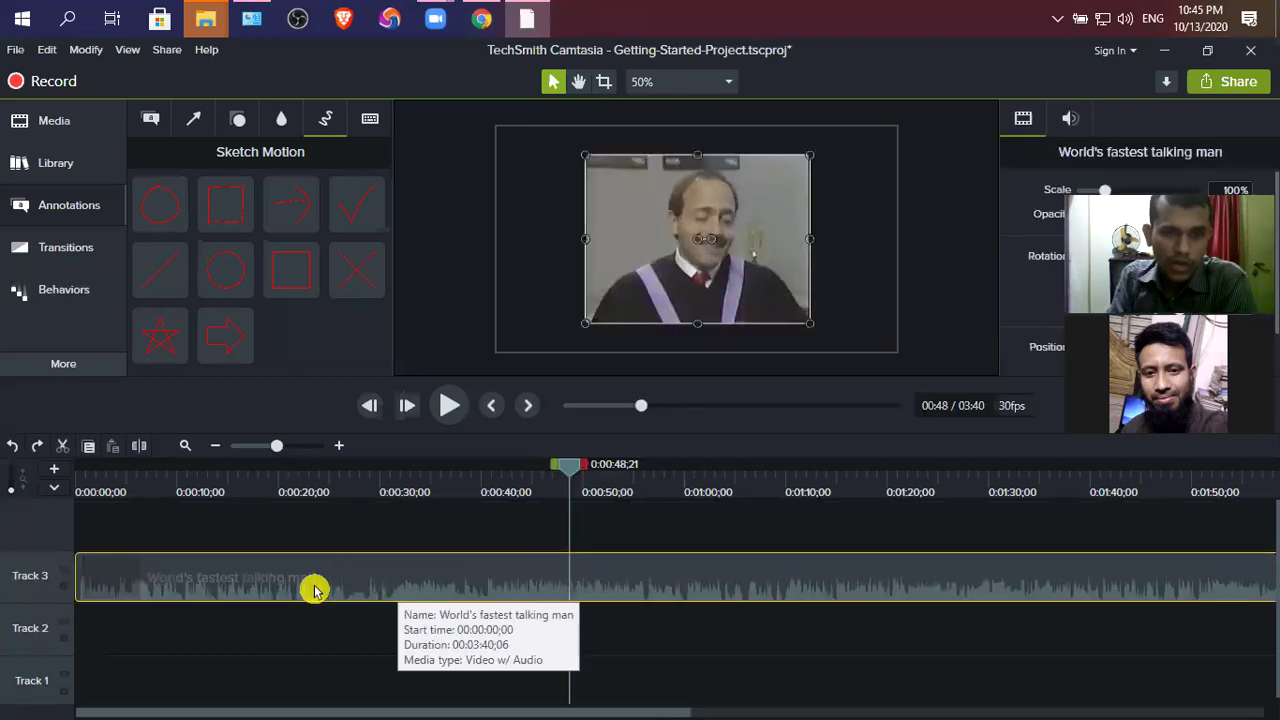
Step: Separate the World's fastest talking man clip's audio from its video, and split only the audio at 0:00:30;24
right_click(313, 588)
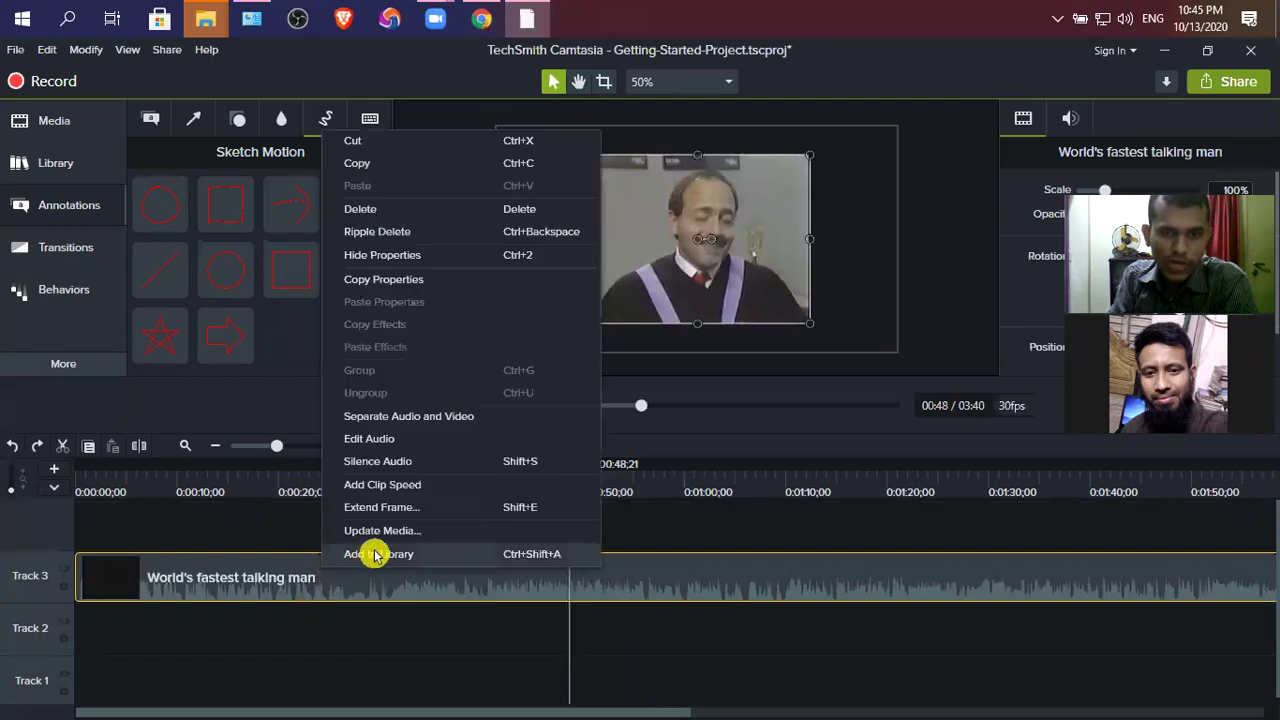
click(421, 424)
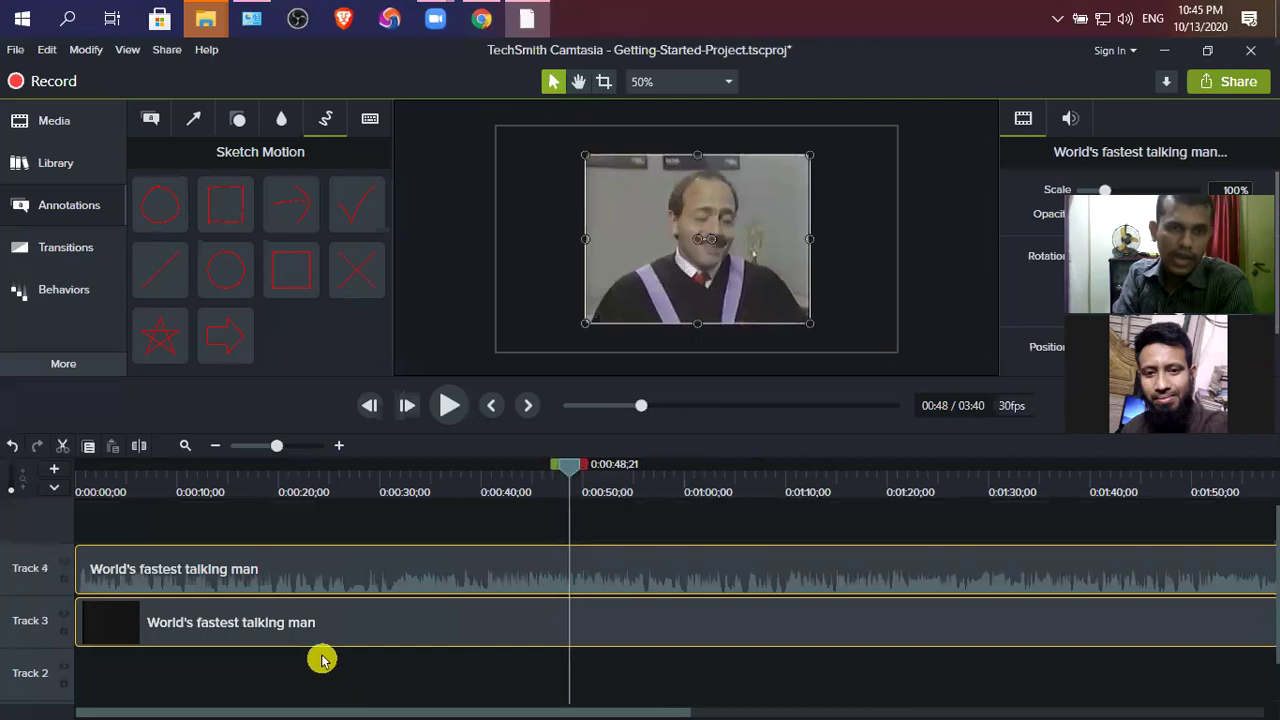
click(240, 577)
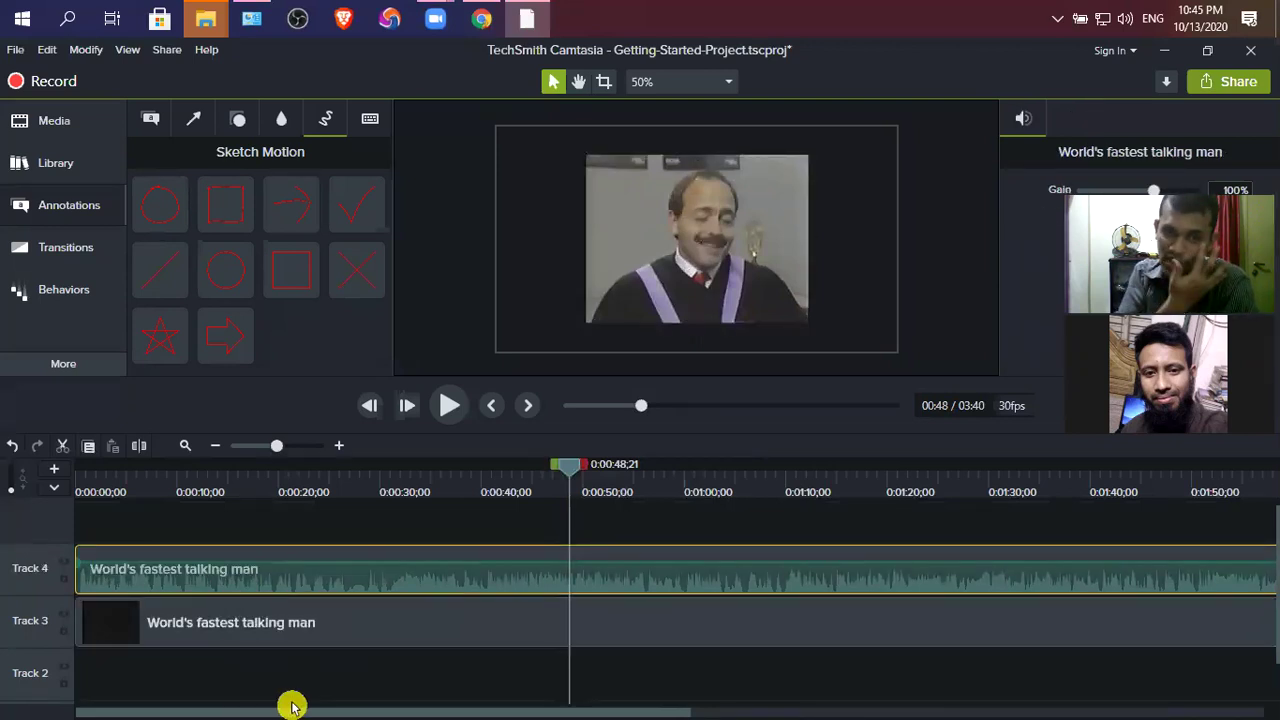
drag(263, 583, 287, 594)
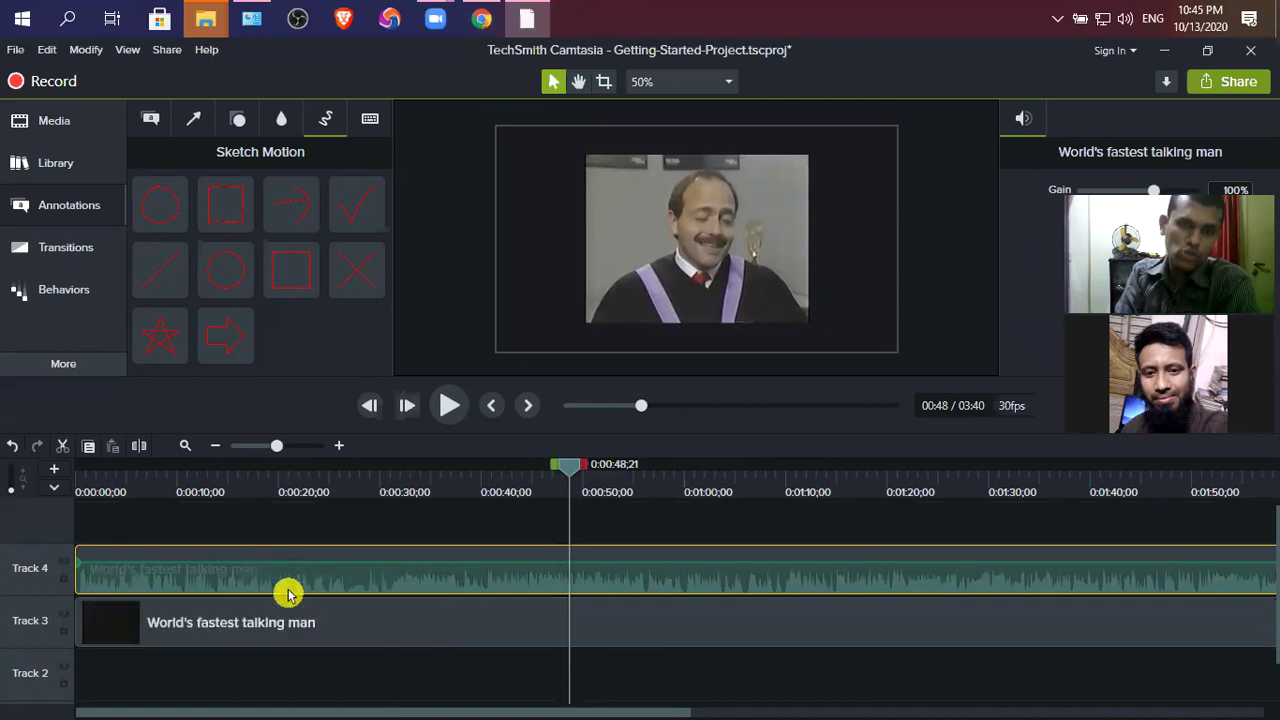
drag(287, 594, 391, 640)
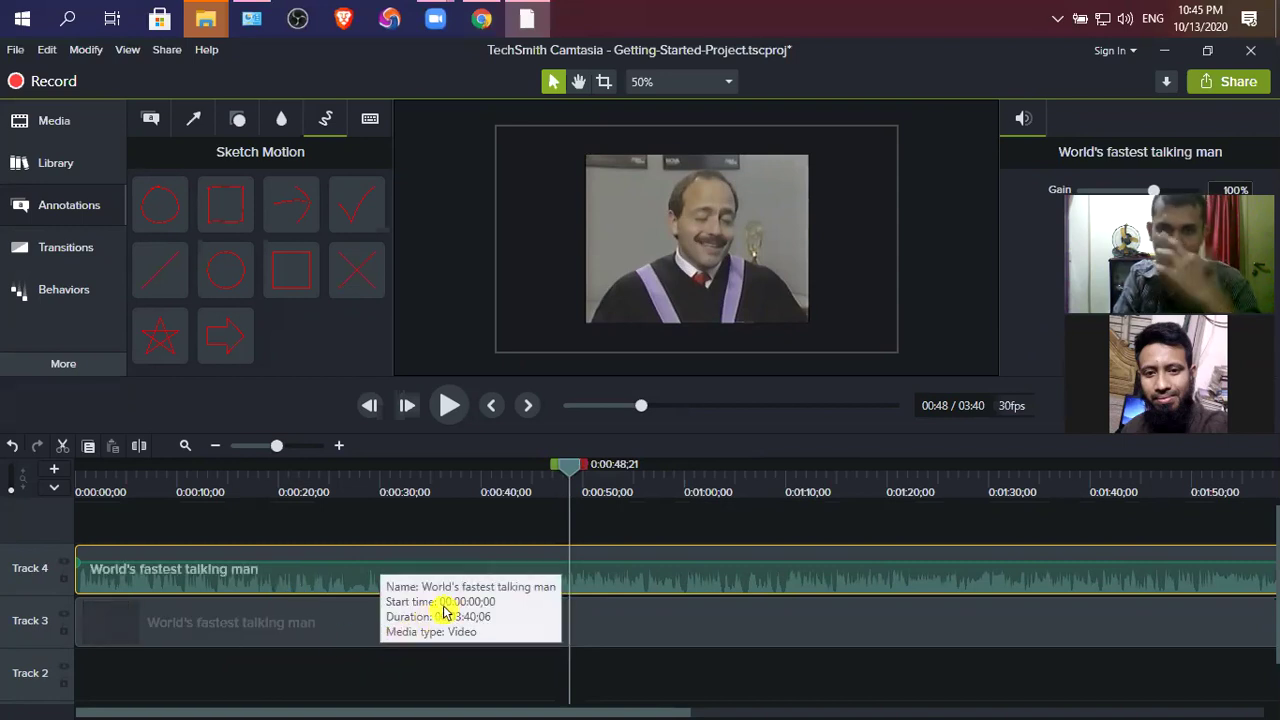
drag(567, 470, 387, 486)
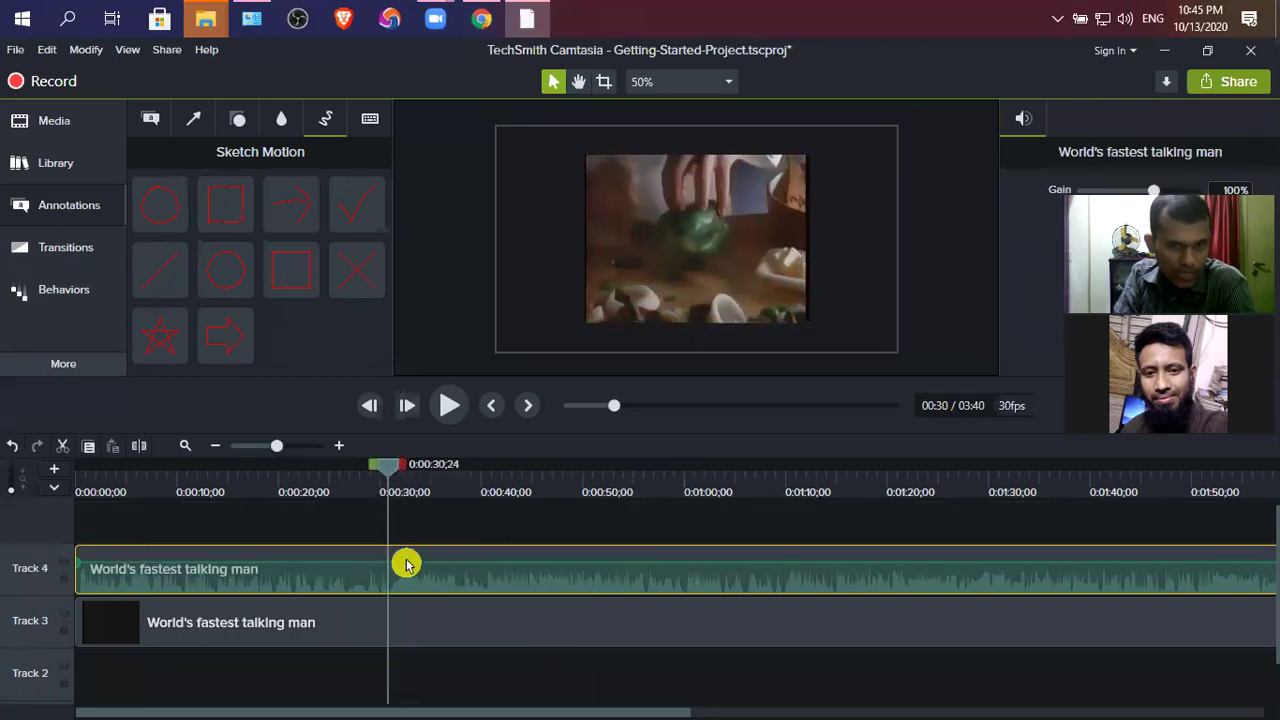
click(137, 447)
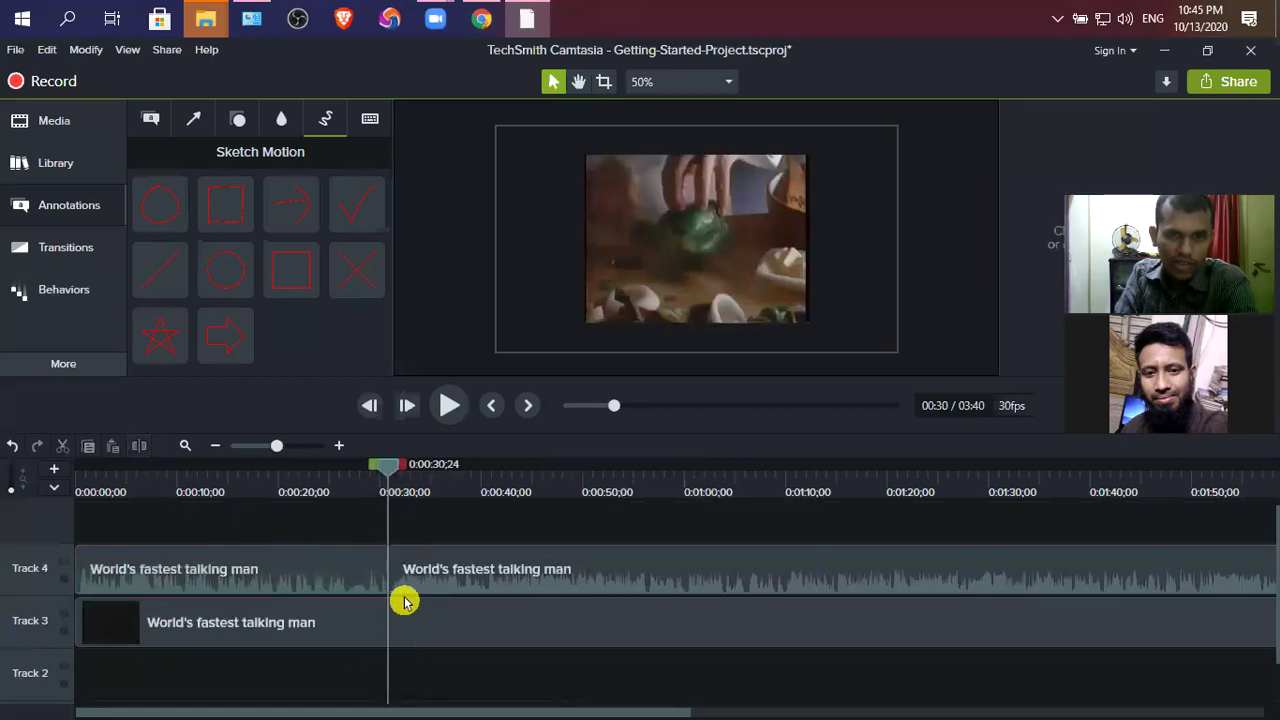
Step: Toggle Track 3's visibility off and on, and split the second audio part on Track 4 at 0:00:43;14
drag(386, 472, 516, 470)
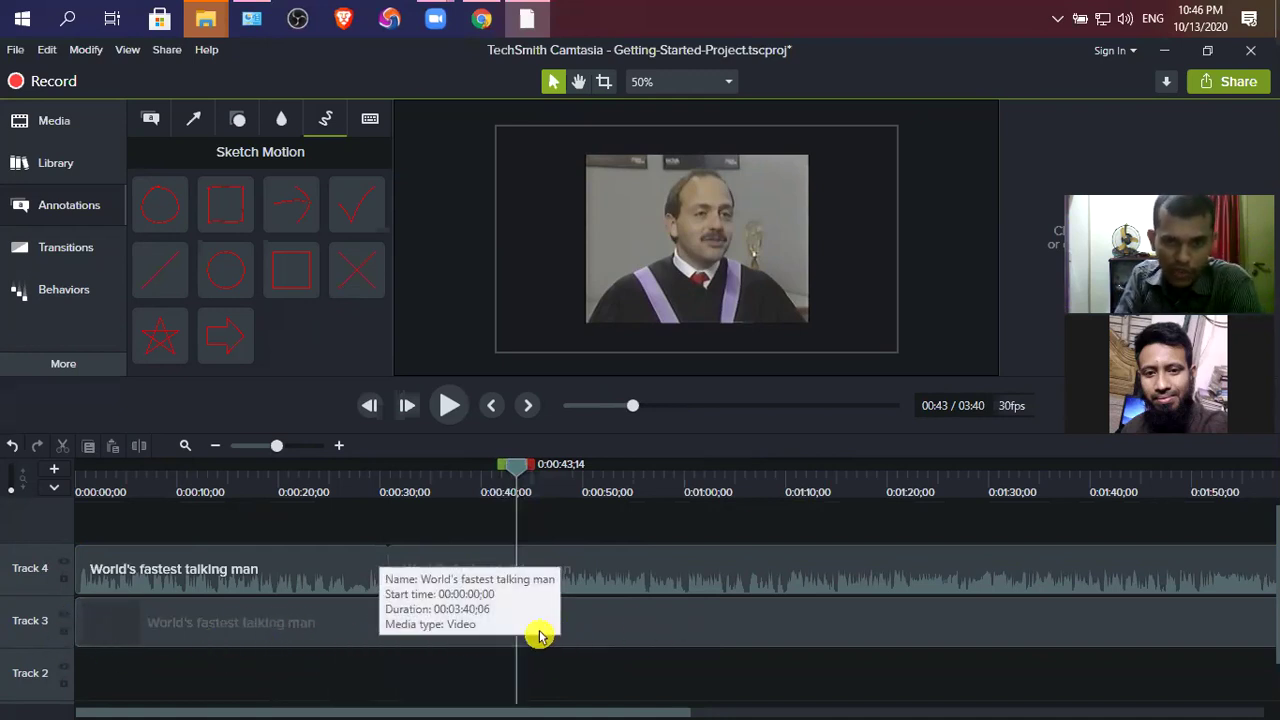
click(64, 618)
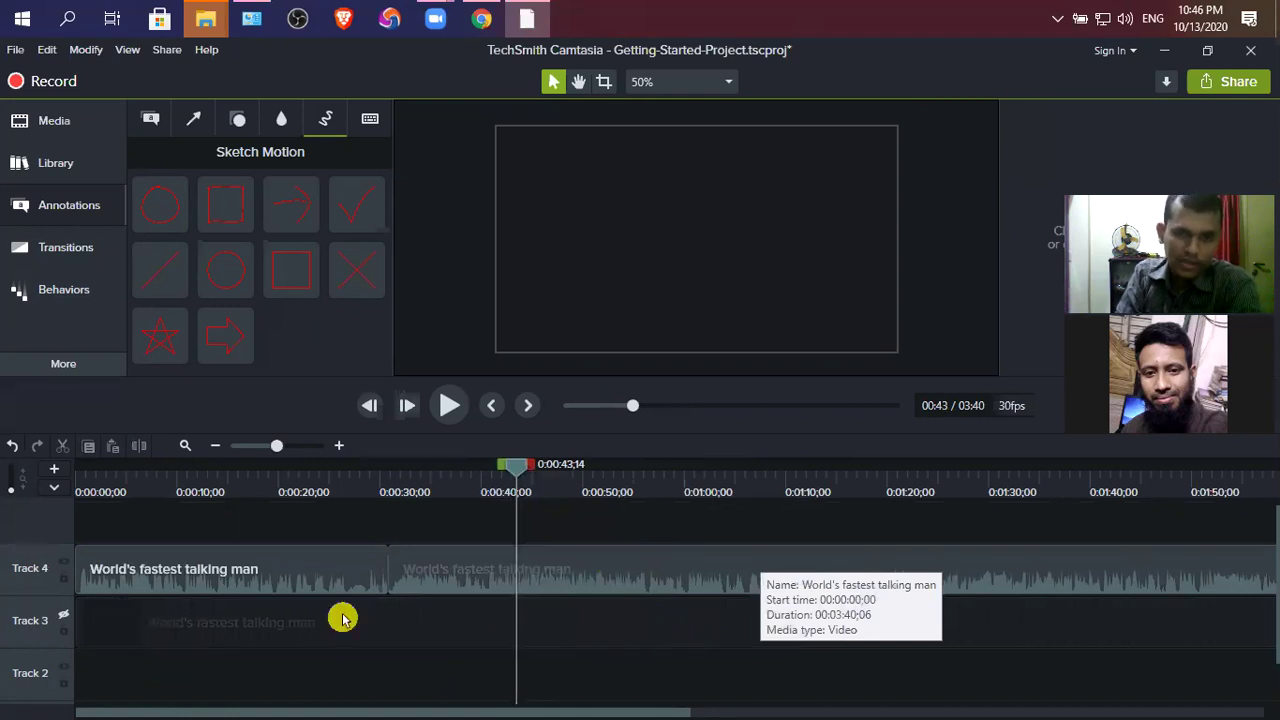
click(64, 616)
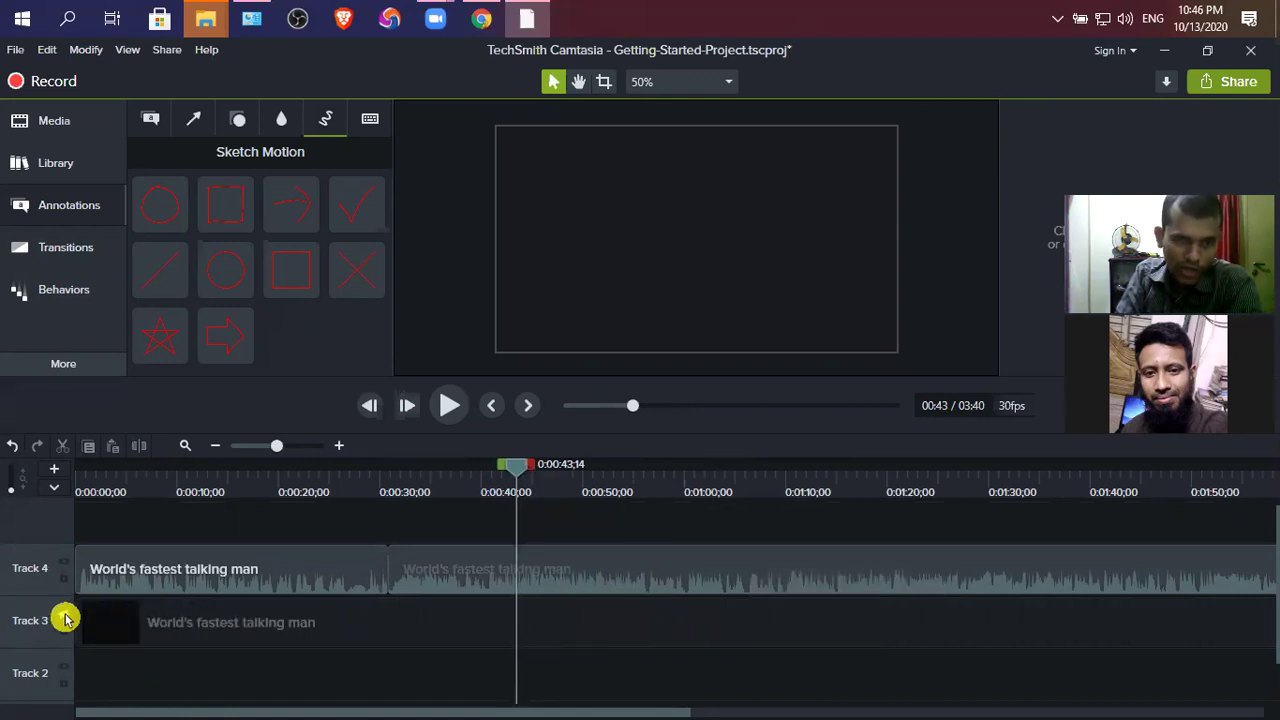
click(64, 618)
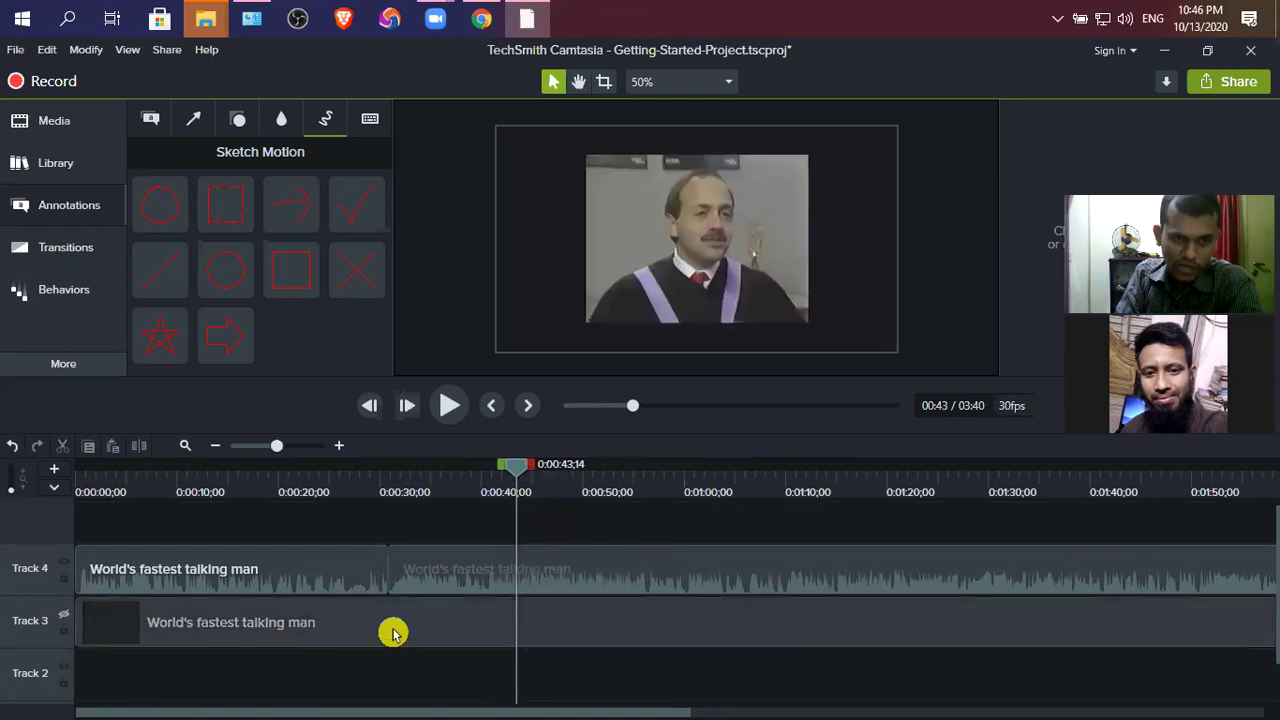
click(505, 572)
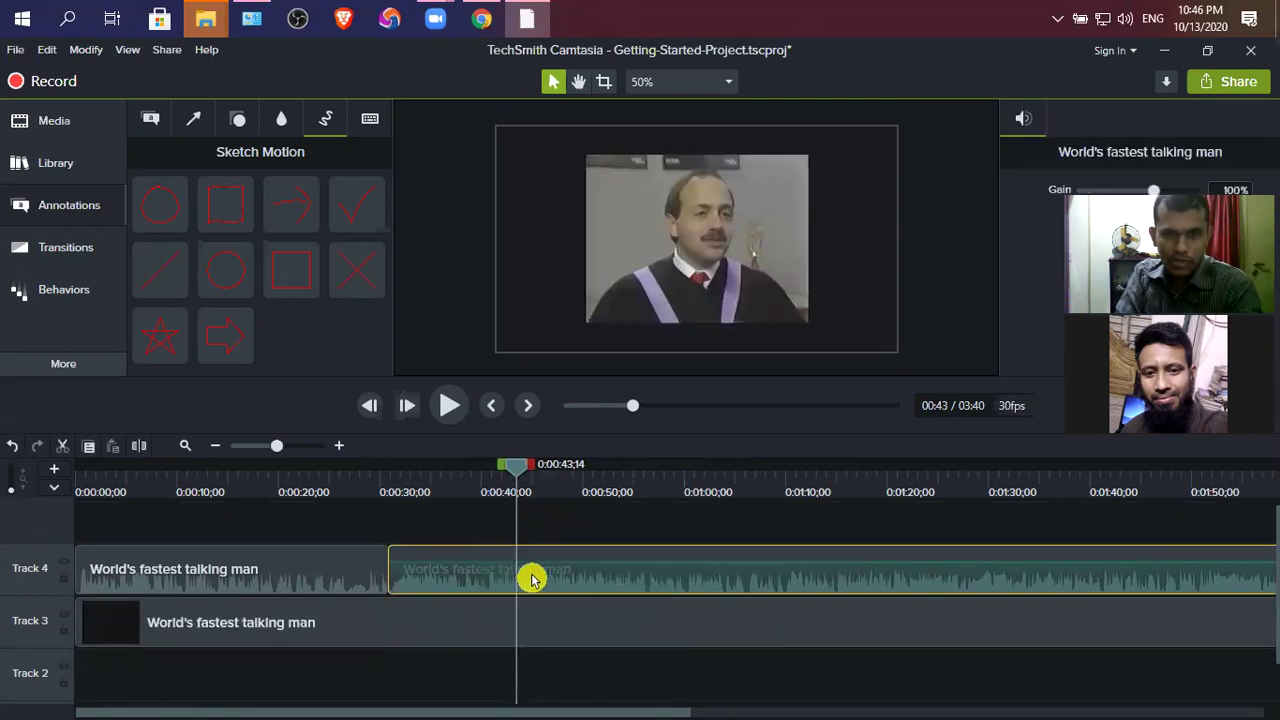
click(139, 446)
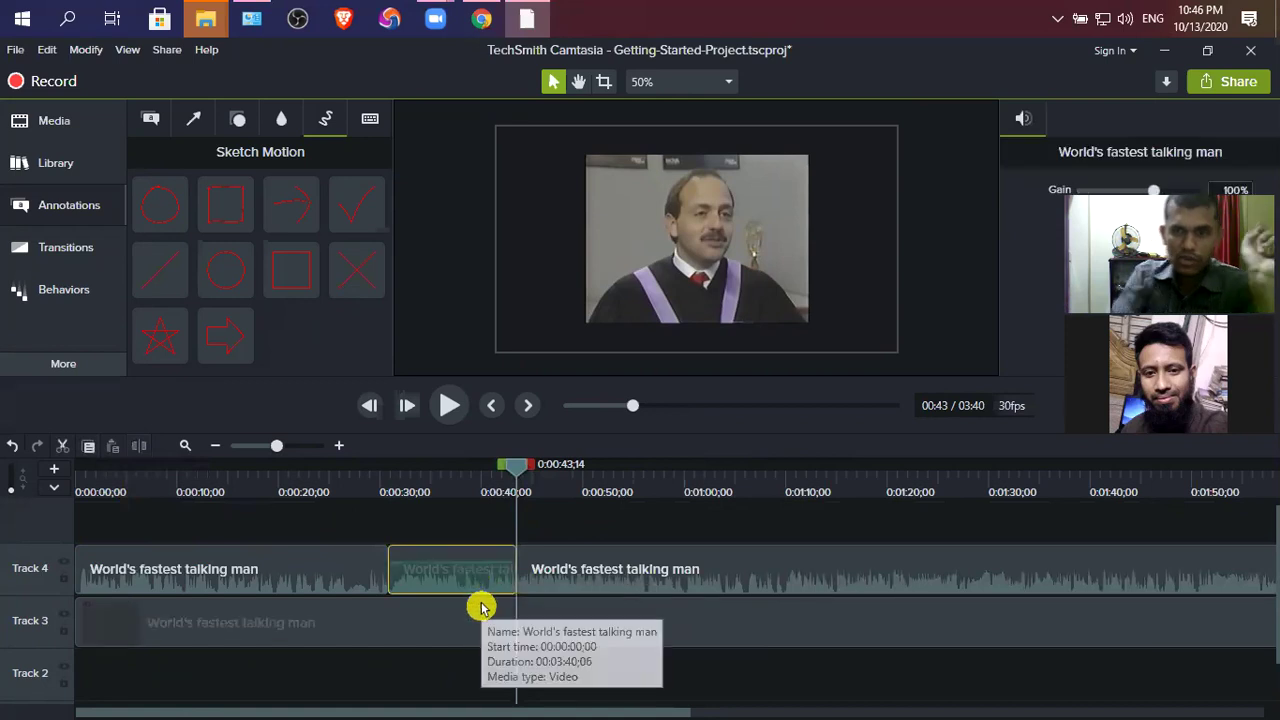
Step: Delete the middle audio part on Track 4 and move the playhead to the start of the gap at 0:00:30;24
key(Delete)
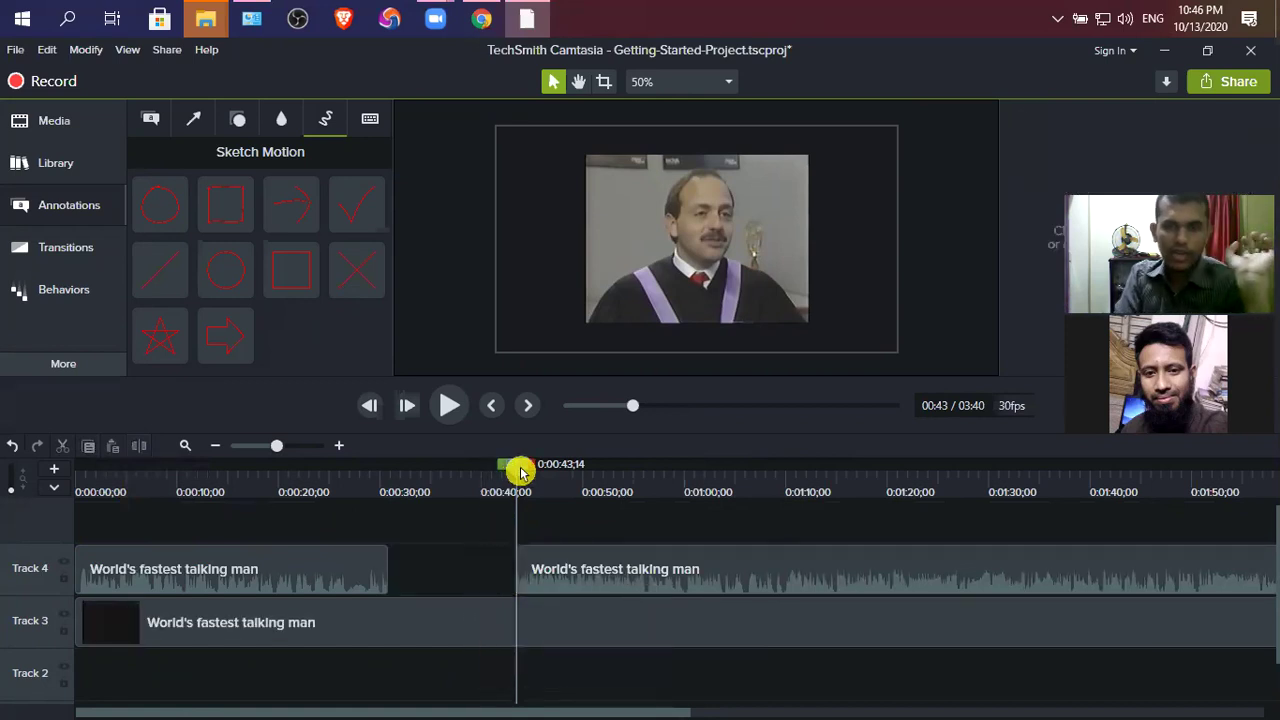
click(295, 493)
mouse_move(373, 503)
mouse_down()
mouse_move(400, 503)
mouse_move(389, 508)
mouse_up()
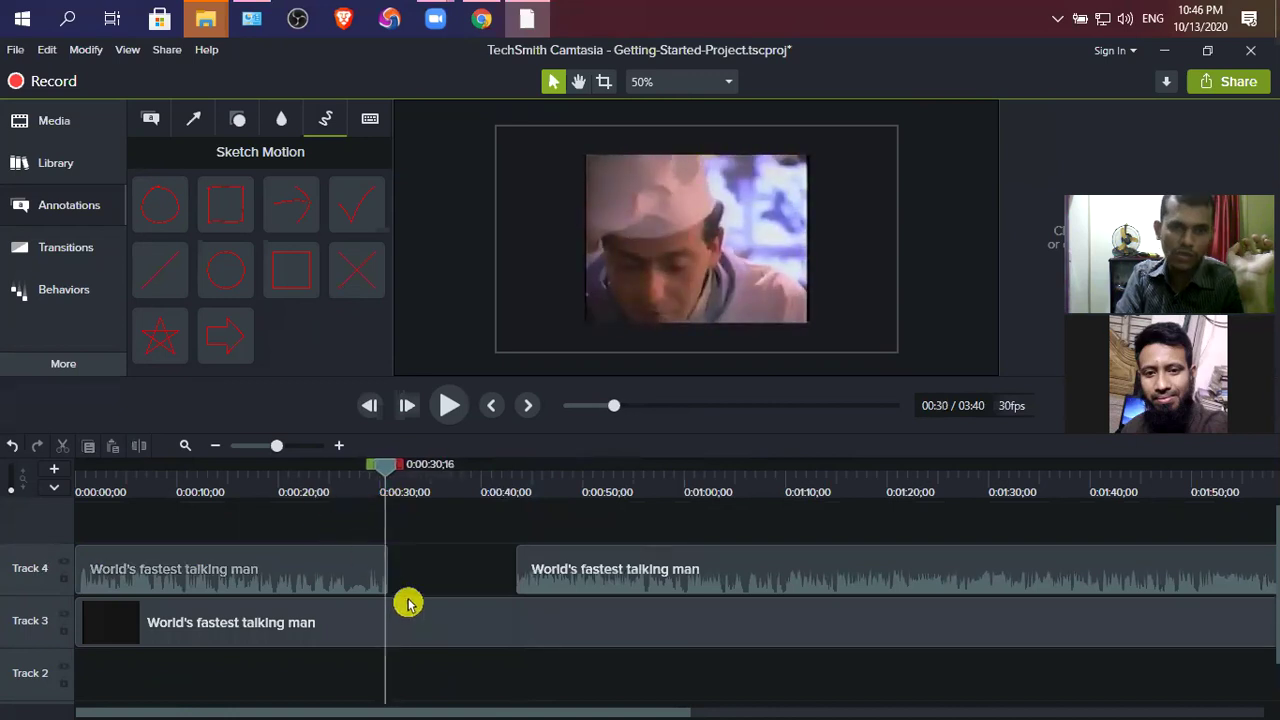
drag(388, 470, 390, 467)
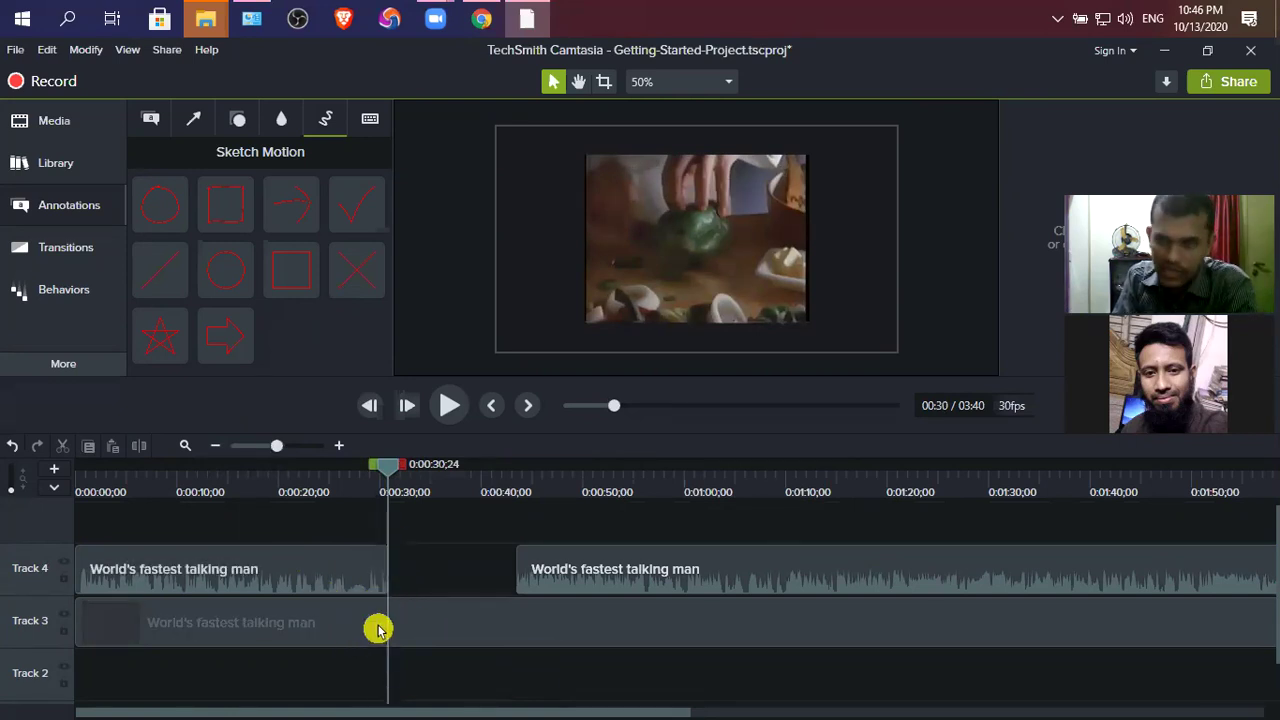
Step: Examine the end of the first Track 4 audio part at the playhead up close and in the full timeline
click(339, 446)
click(339, 446)
click(339, 446)
click(339, 446)
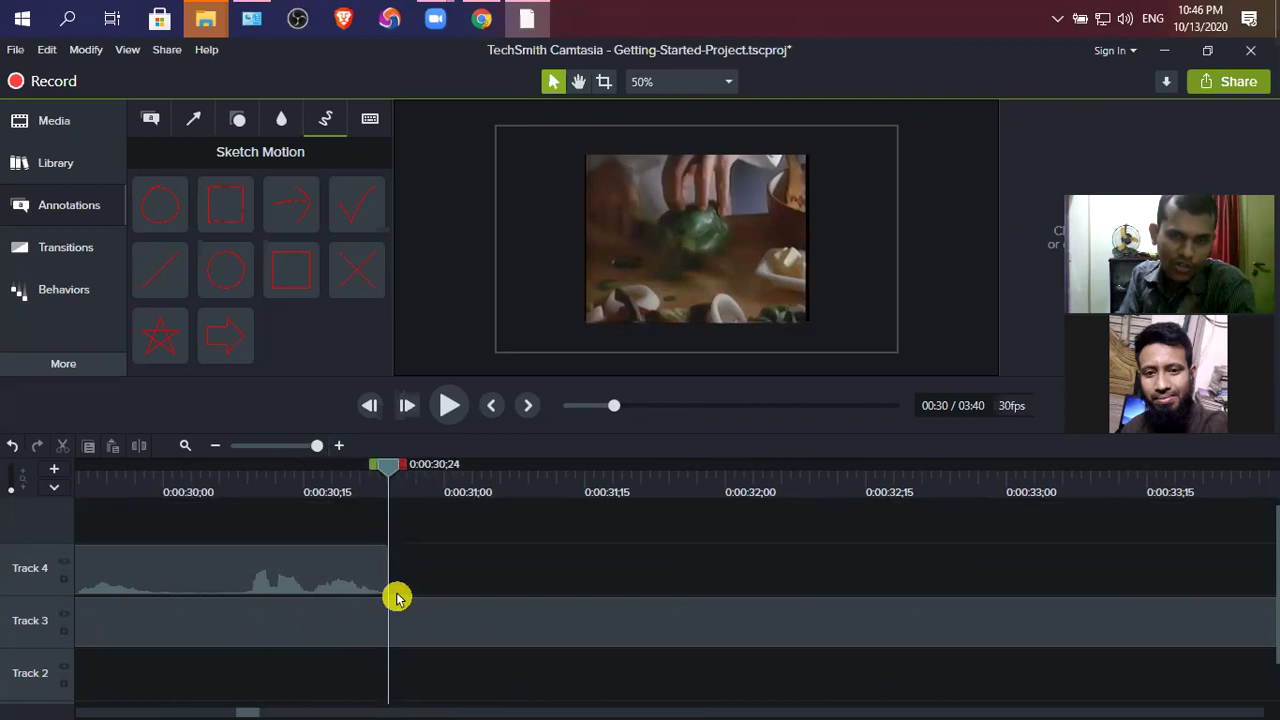
click(217, 447)
click(217, 447)
click(217, 447)
click(217, 447)
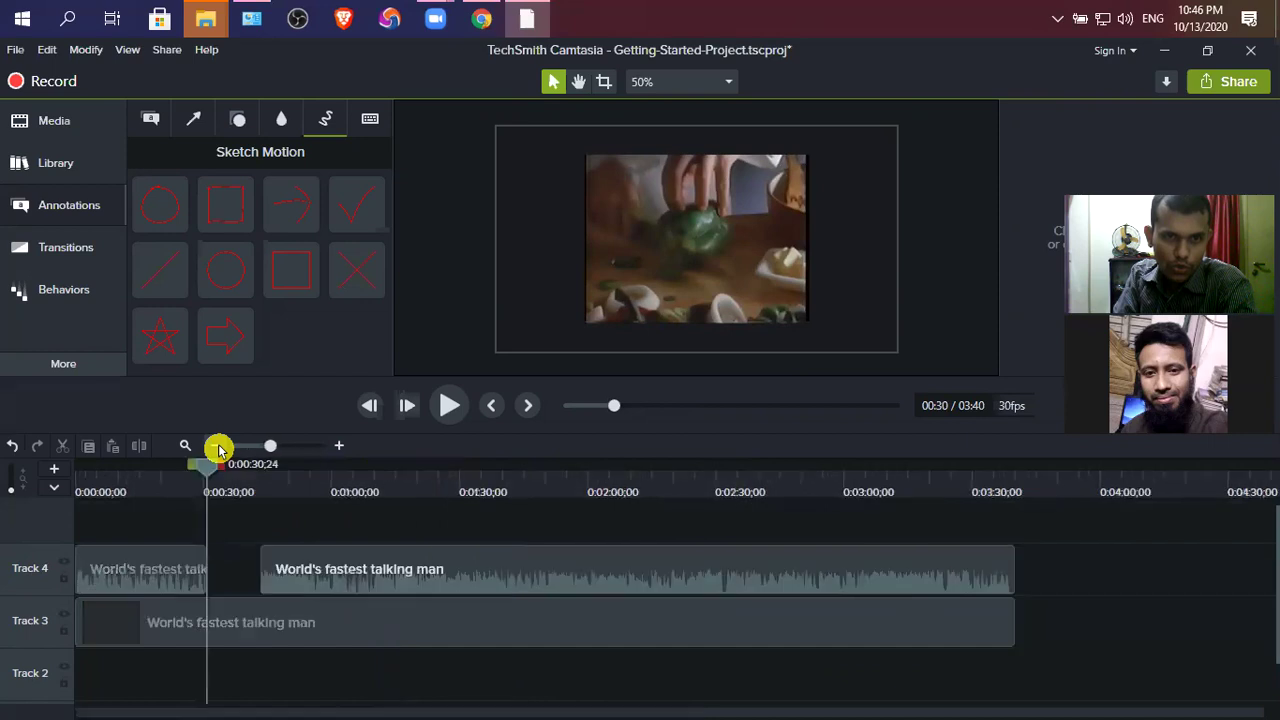
Step: Position the playhead at 0:00:30;25, where the gap in the Track 4 audio begins
drag(210, 477, 209, 475)
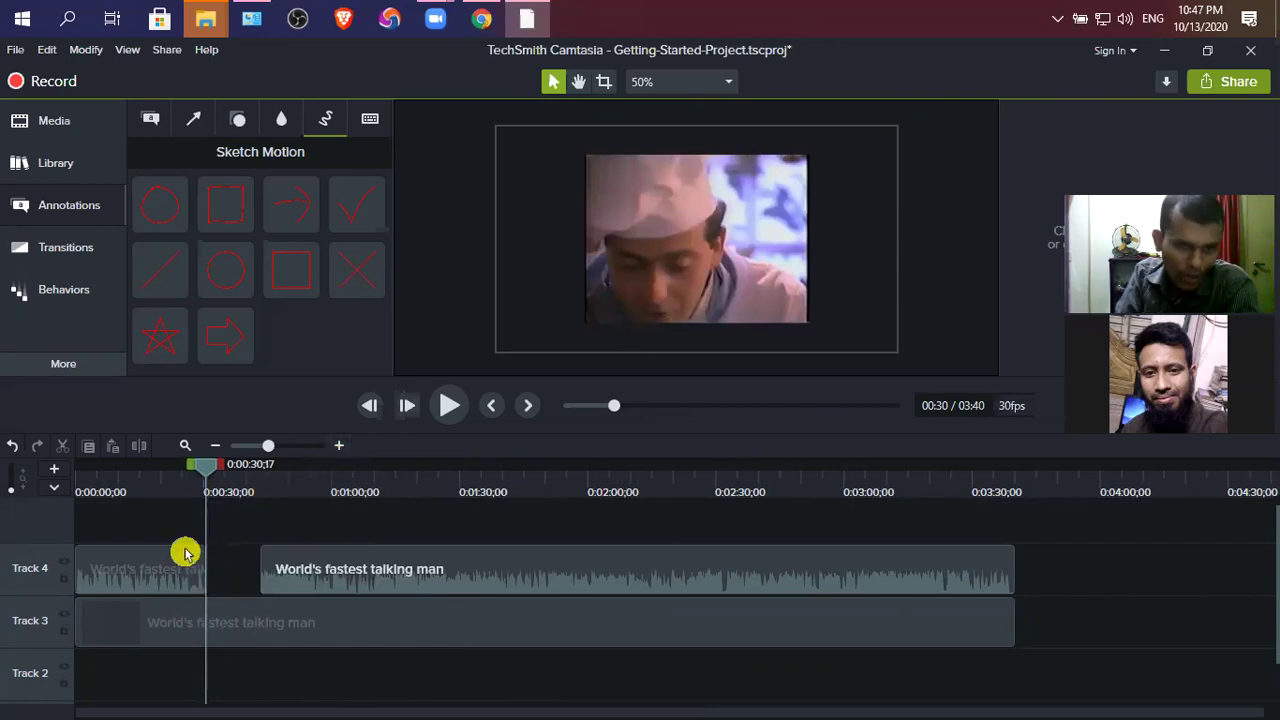
click(339, 446)
click(339, 446)
click(339, 446)
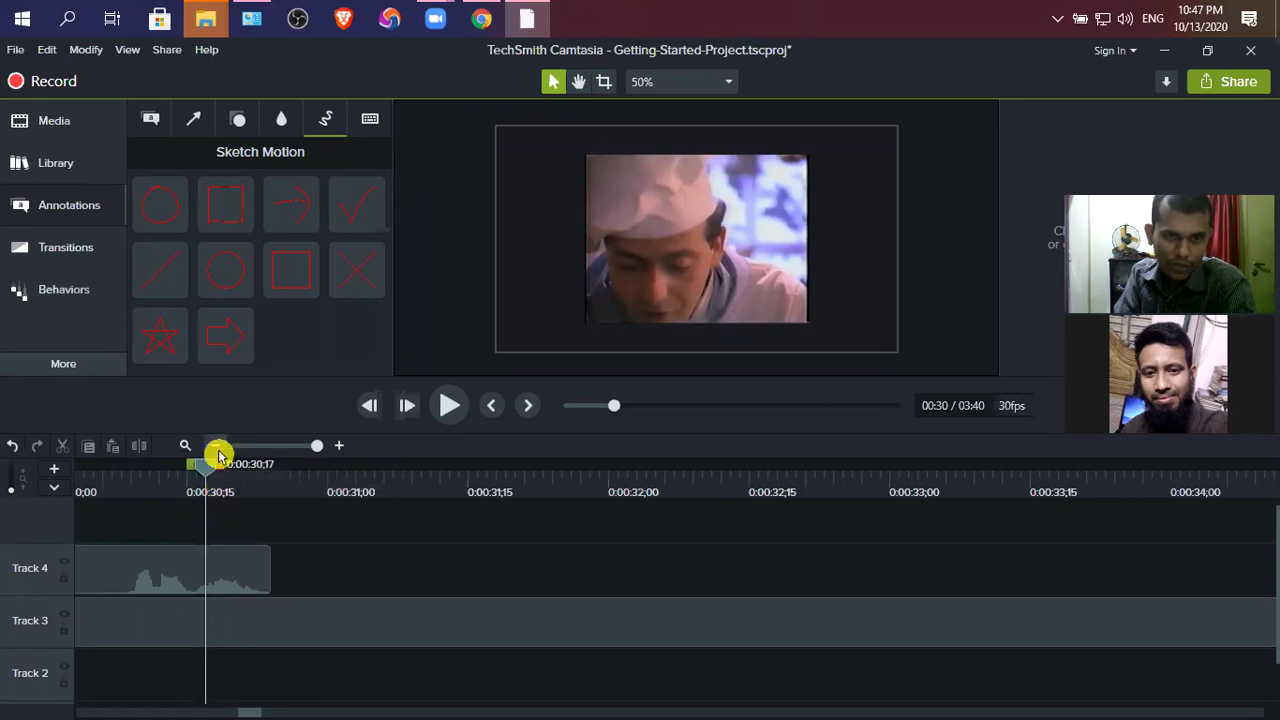
click(219, 452)
click(217, 450)
click(215, 449)
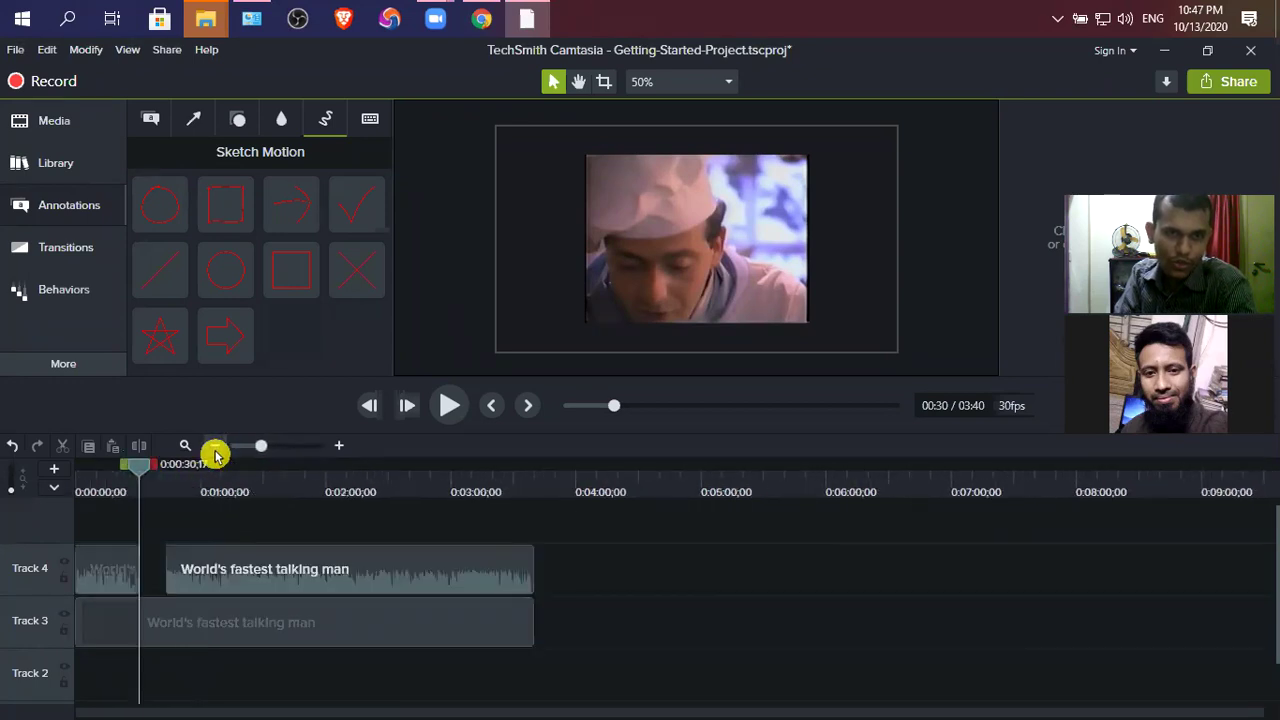
click(215, 447)
click(339, 450)
click(338, 450)
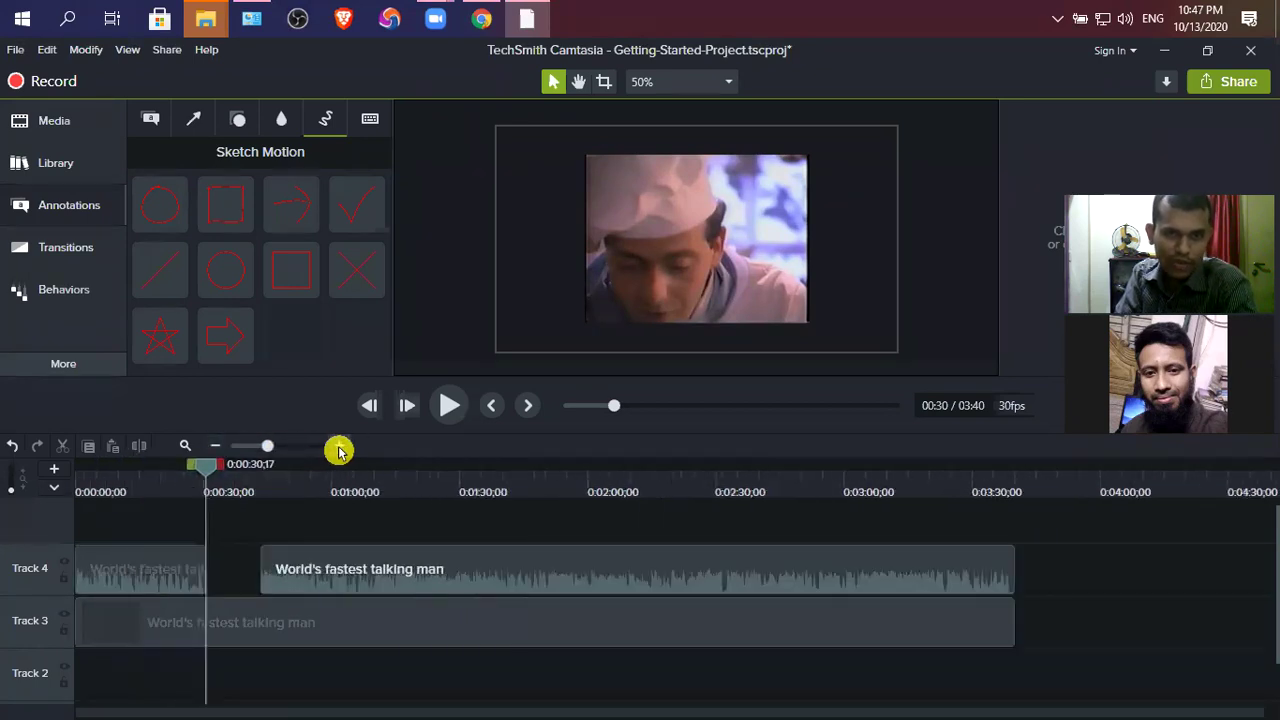
click(338, 451)
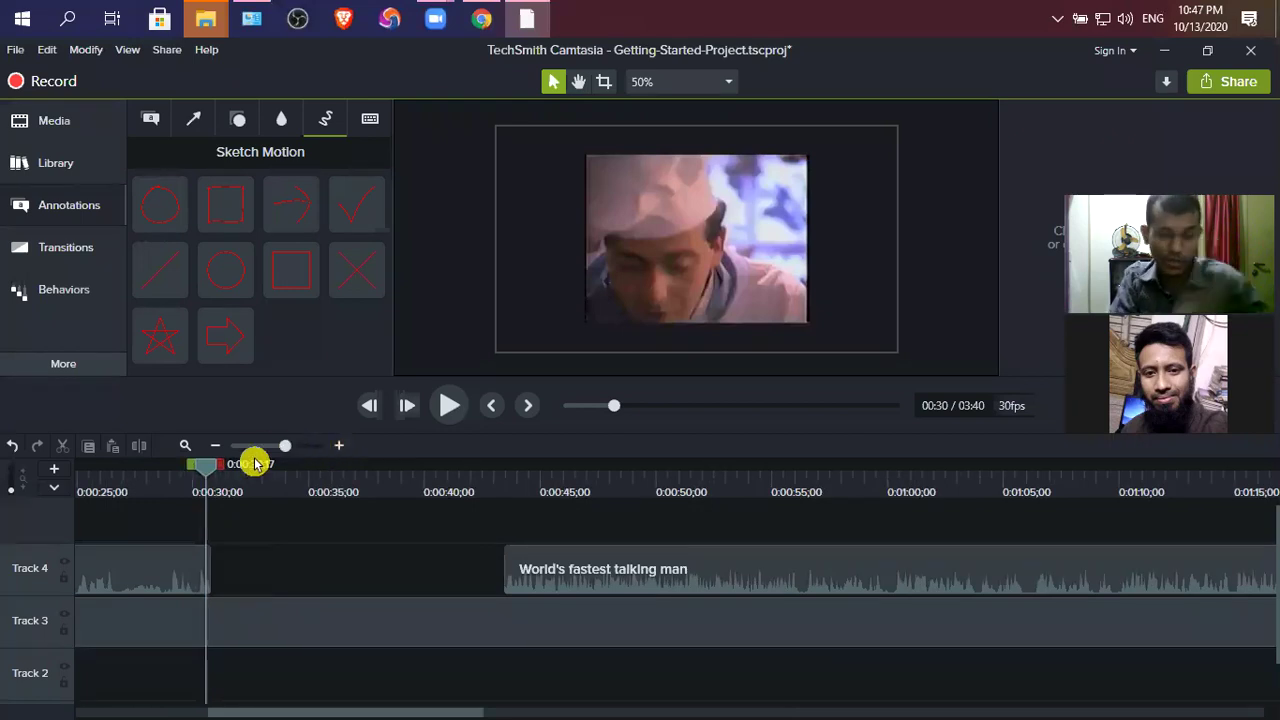
drag(207, 472, 213, 472)
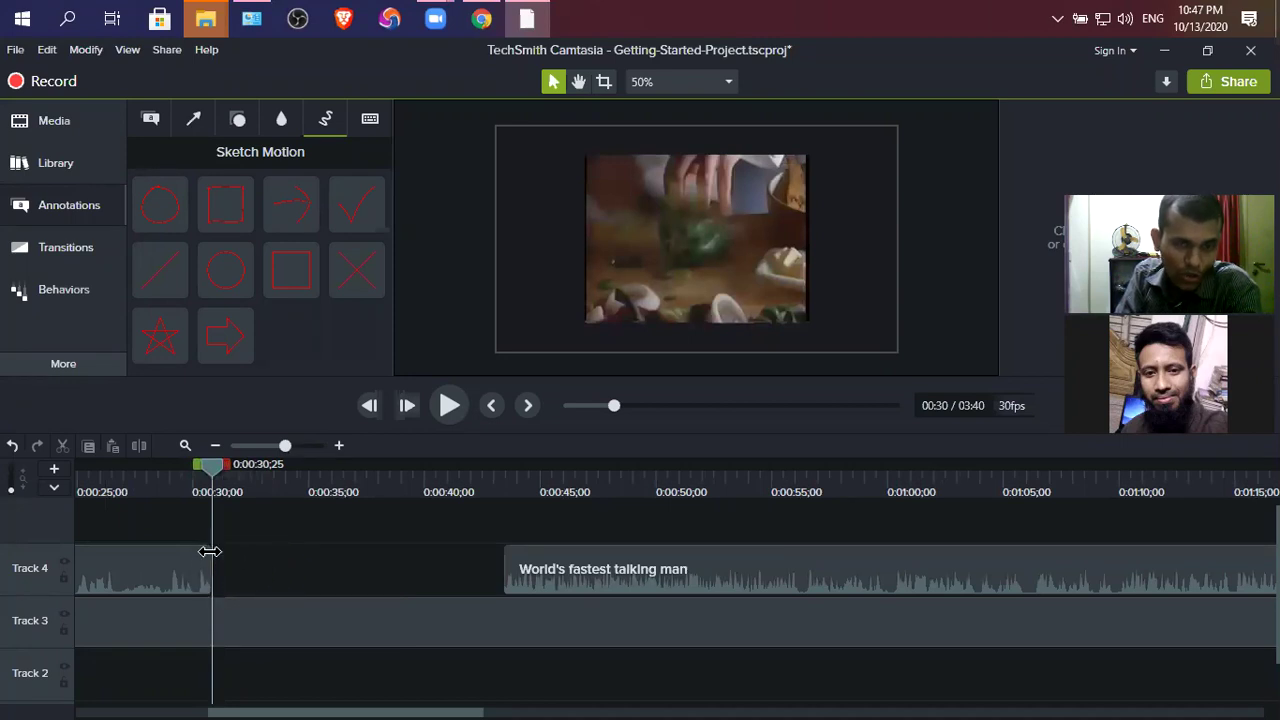
Step: Open Voice Narration and try to record narration for the Track 4 gap with the timeline muted during recording
click(63, 368)
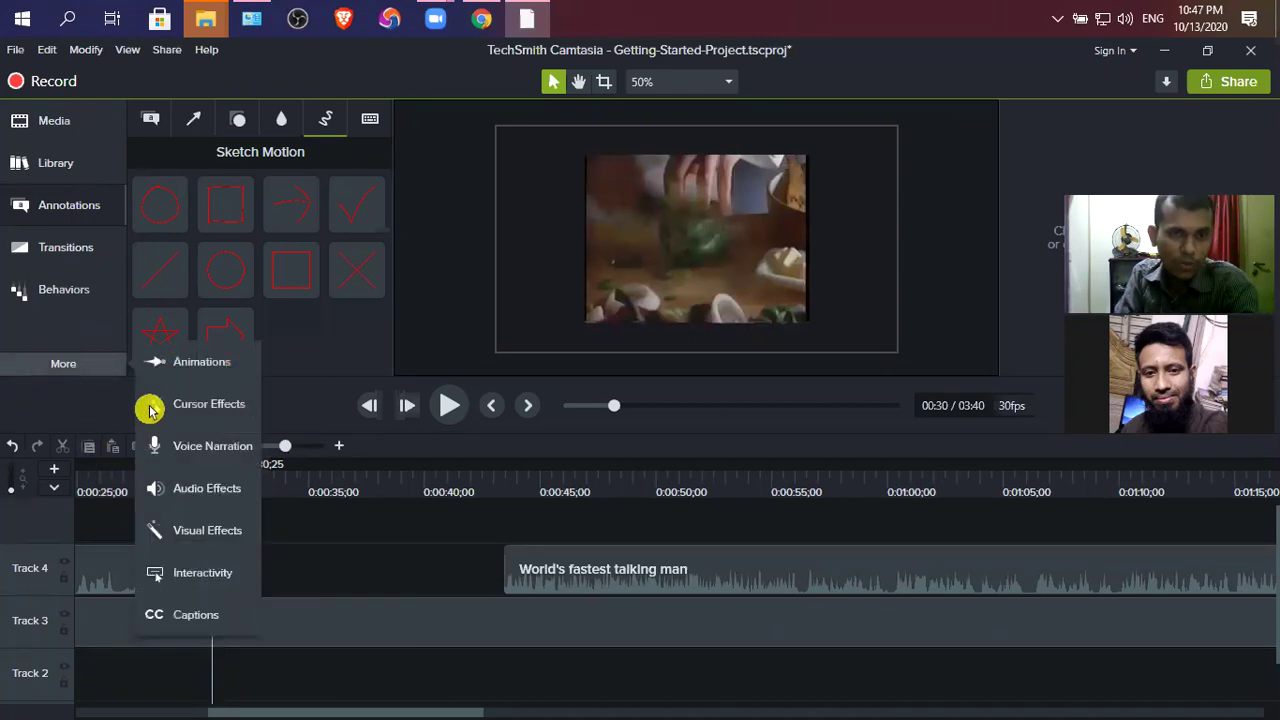
click(208, 495)
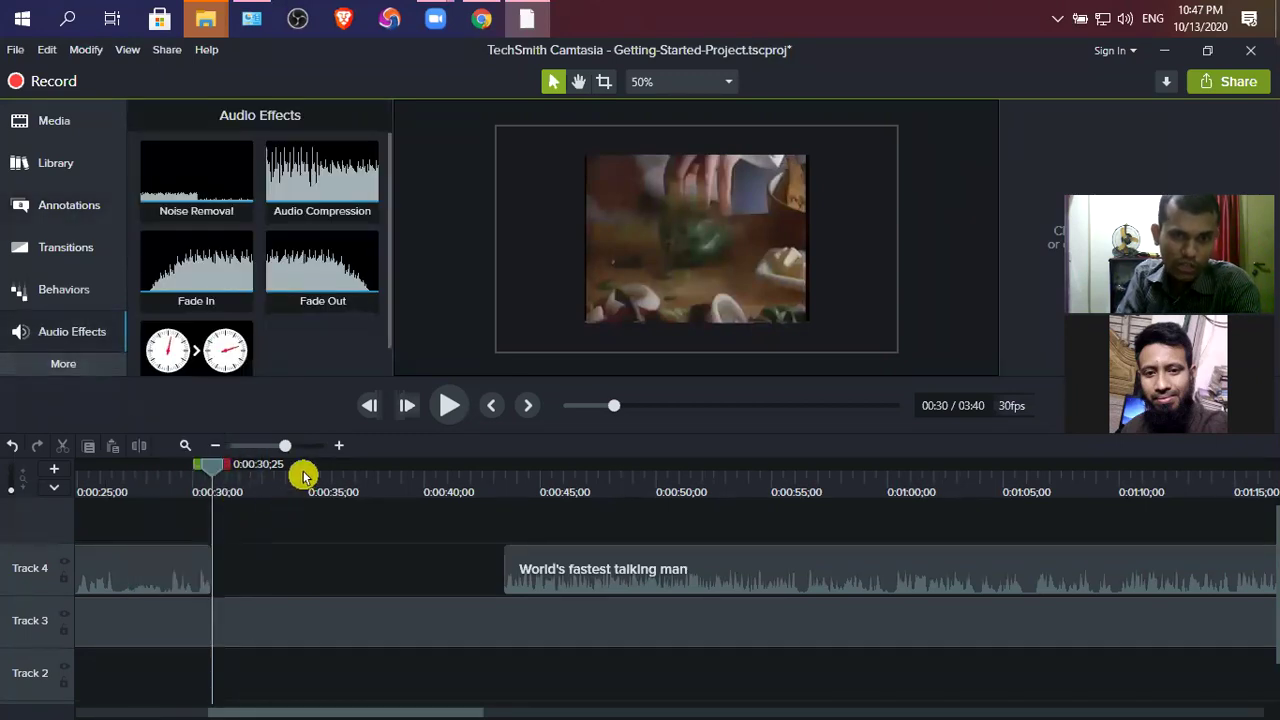
click(64, 370)
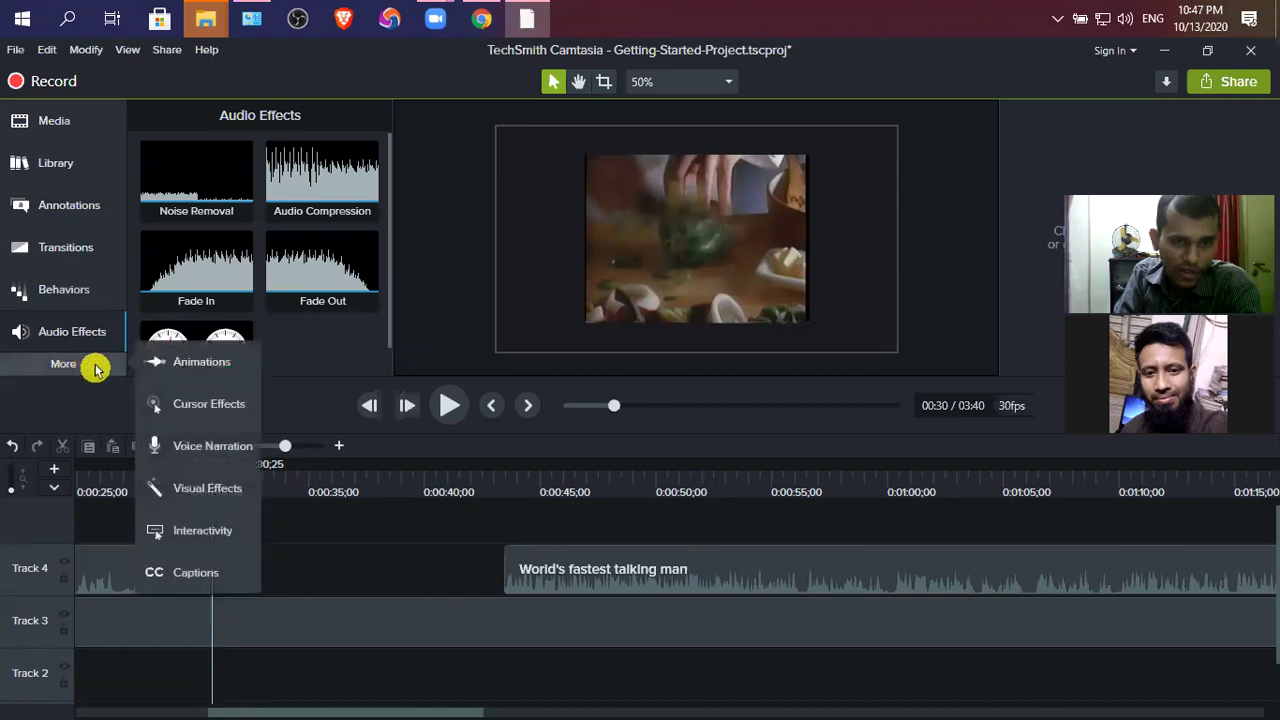
click(218, 450)
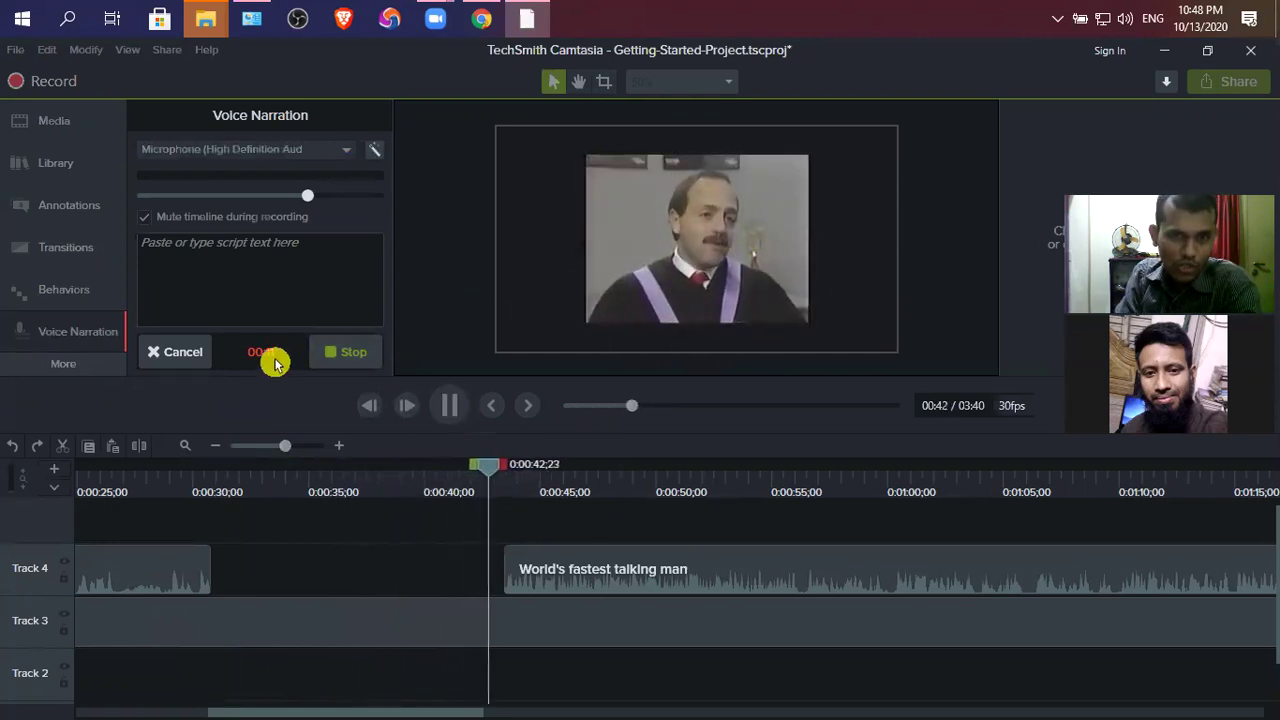
click(349, 352)
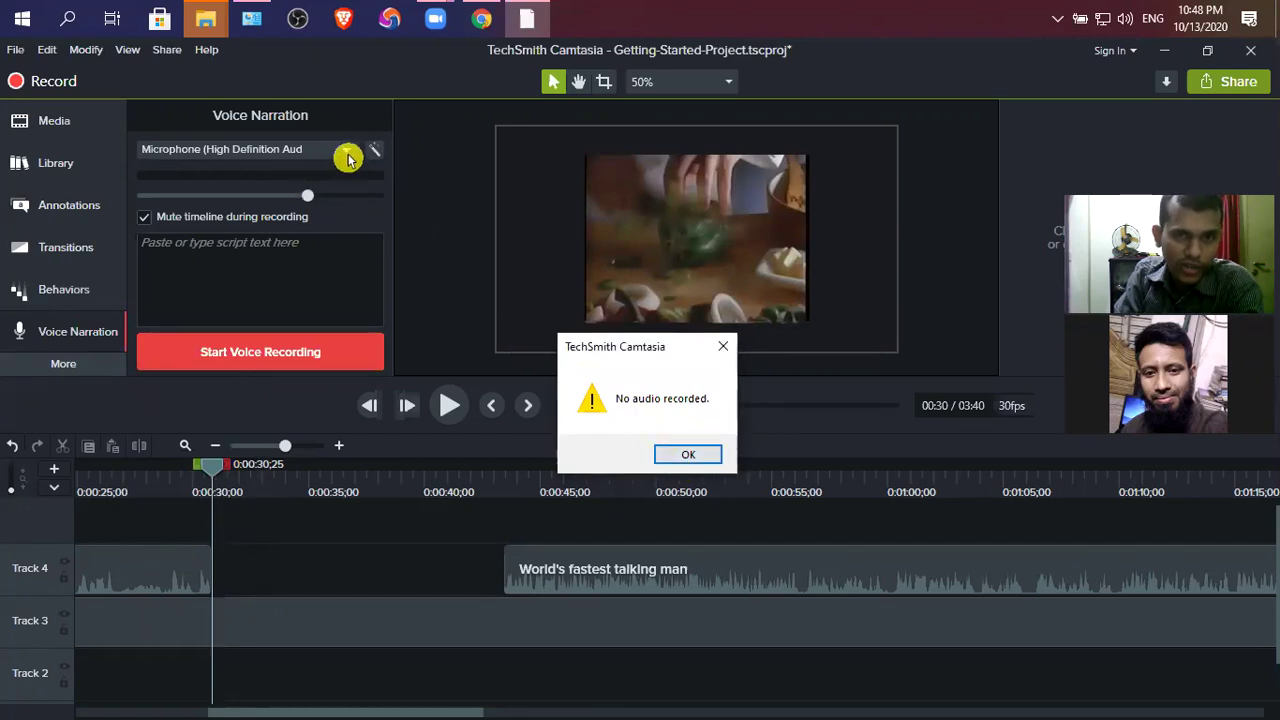
click(676, 454)
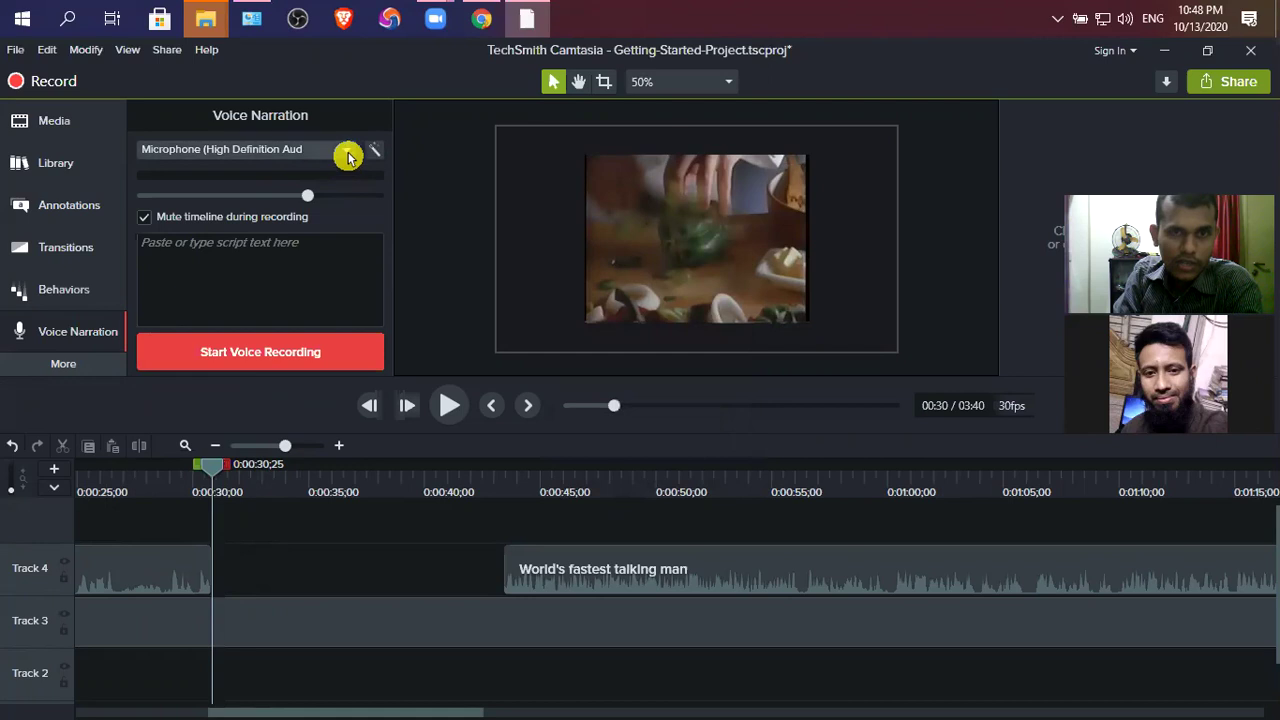
Step: Choose the second listed High Definition Audio microphone and try to record the narration again from 0:00:30;25
click(346, 151)
click(257, 191)
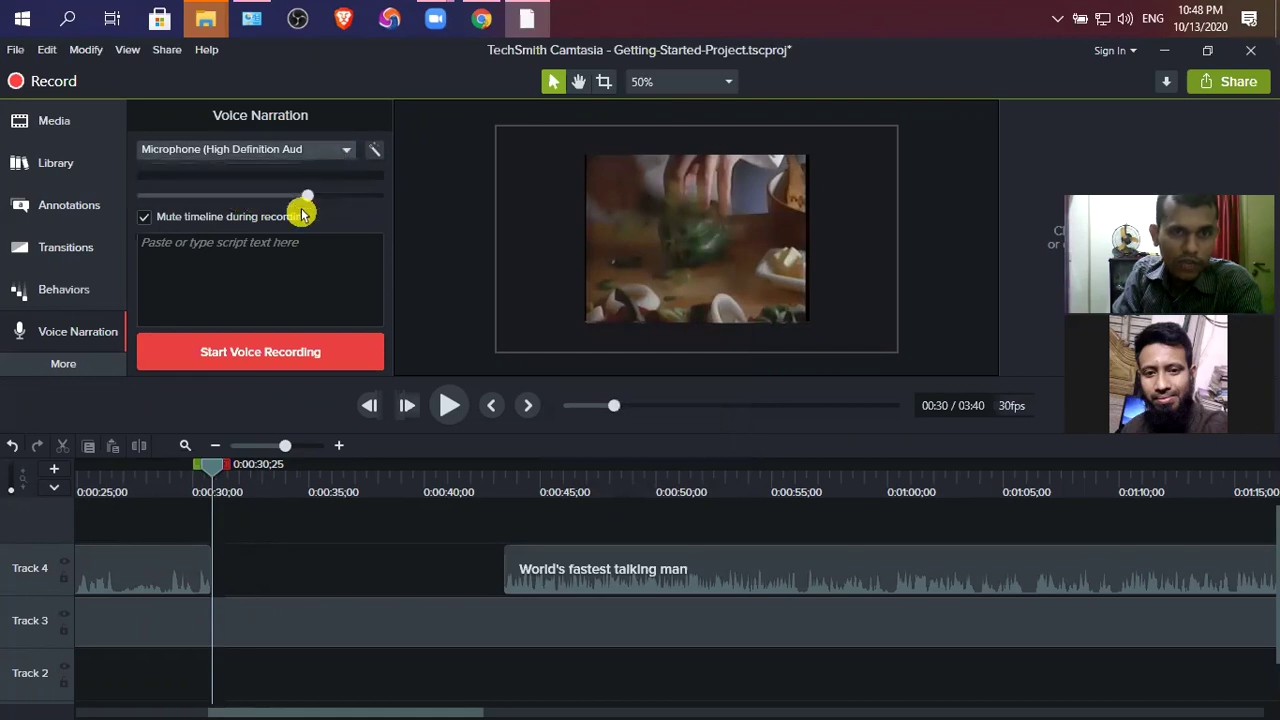
click(245, 354)
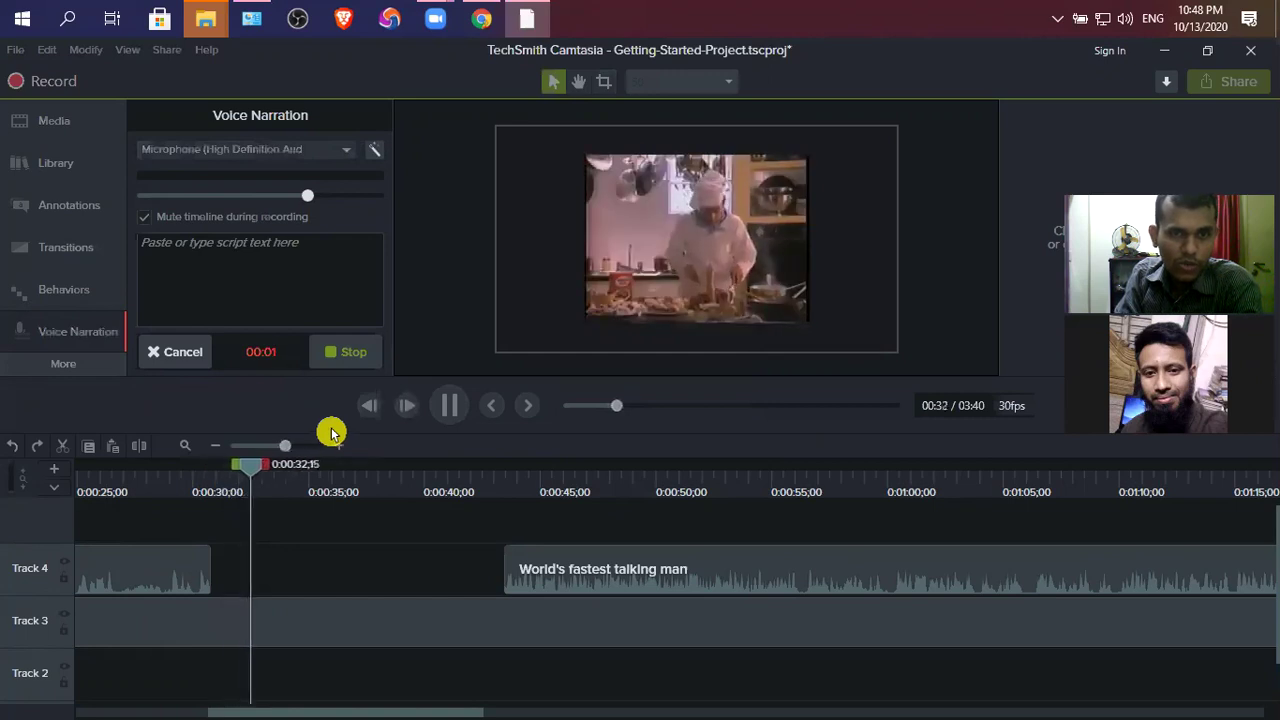
click(357, 353)
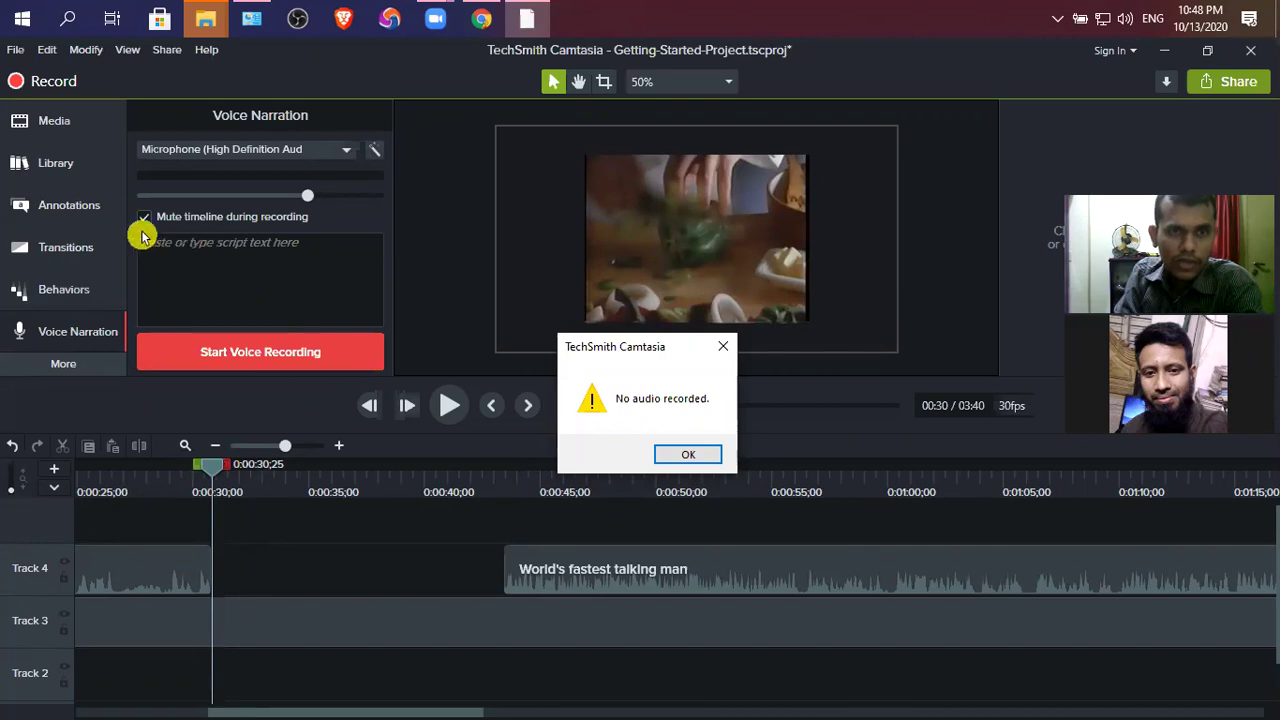
click(688, 455)
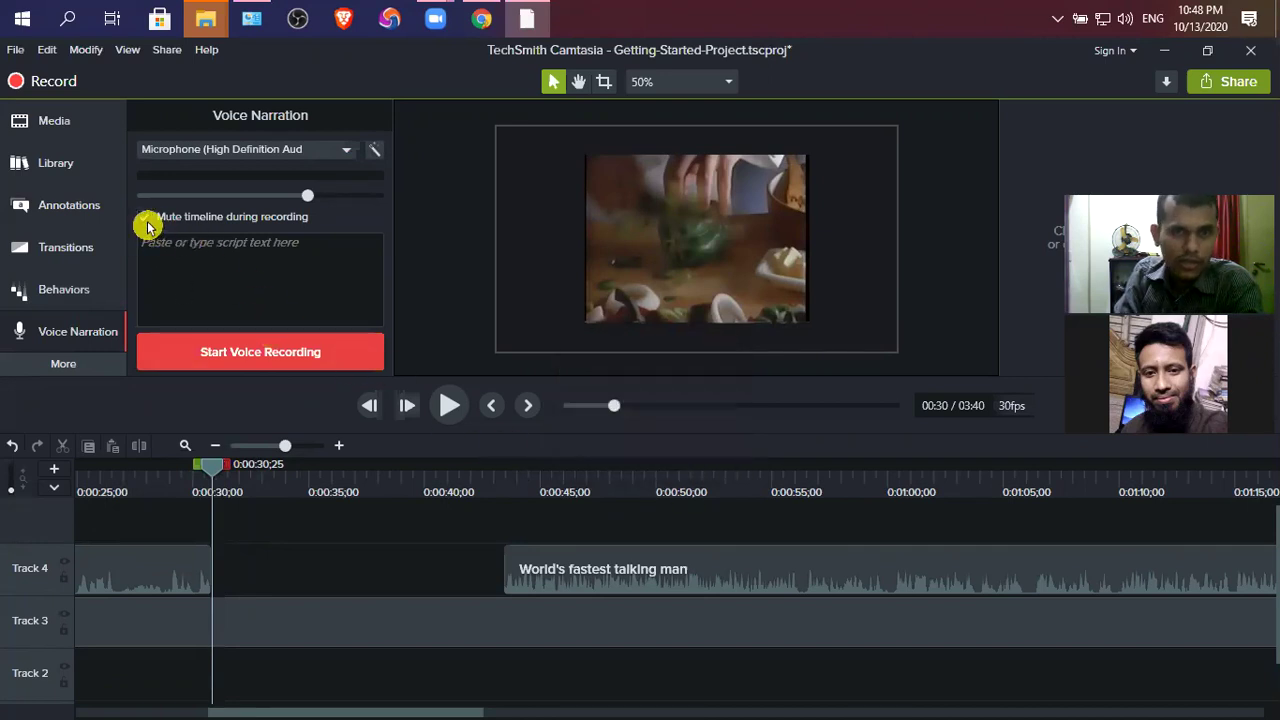
Step: Raise the microphone level to maximum, turn off muting the timeline during recording, and retry the voice recording
drag(305, 196, 400, 194)
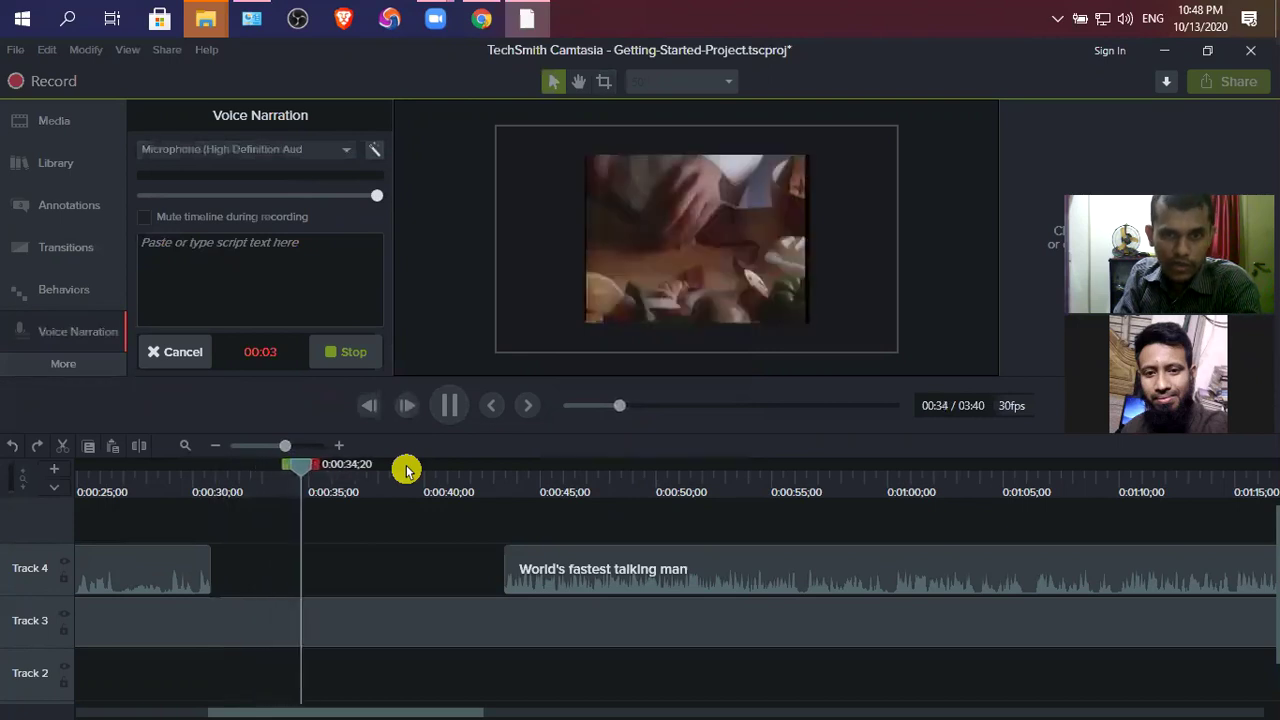
click(351, 350)
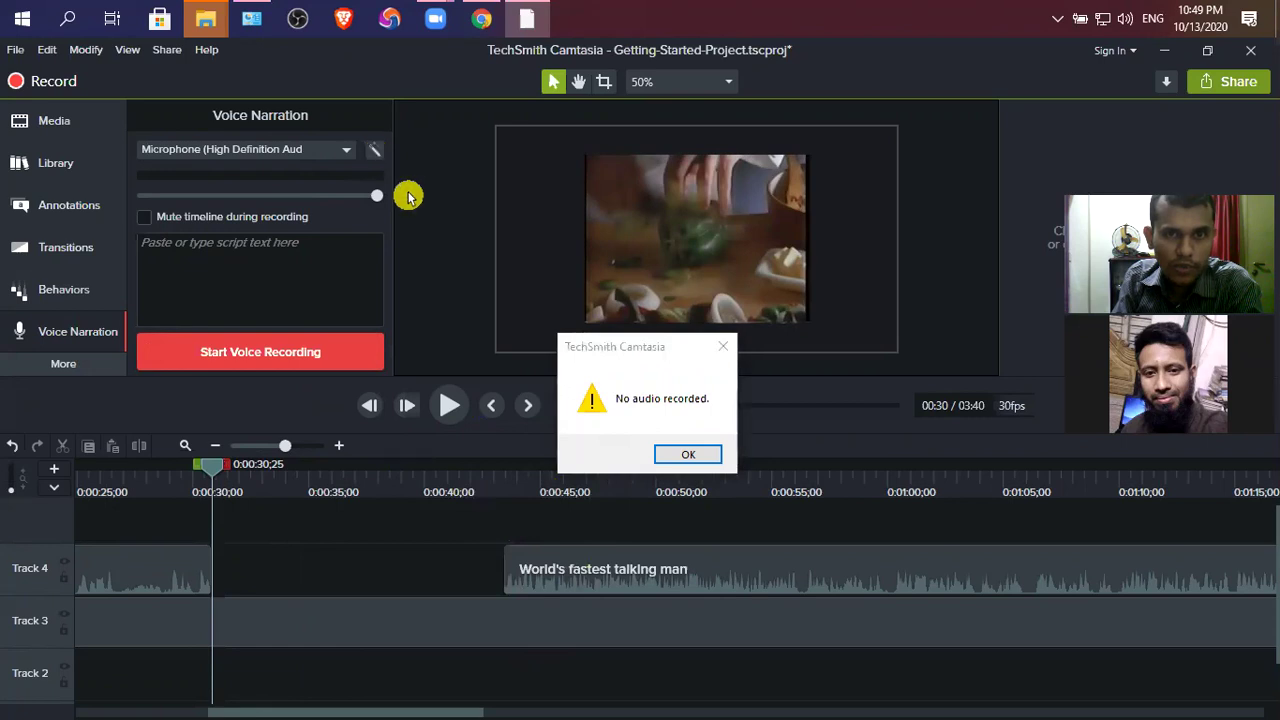
click(680, 452)
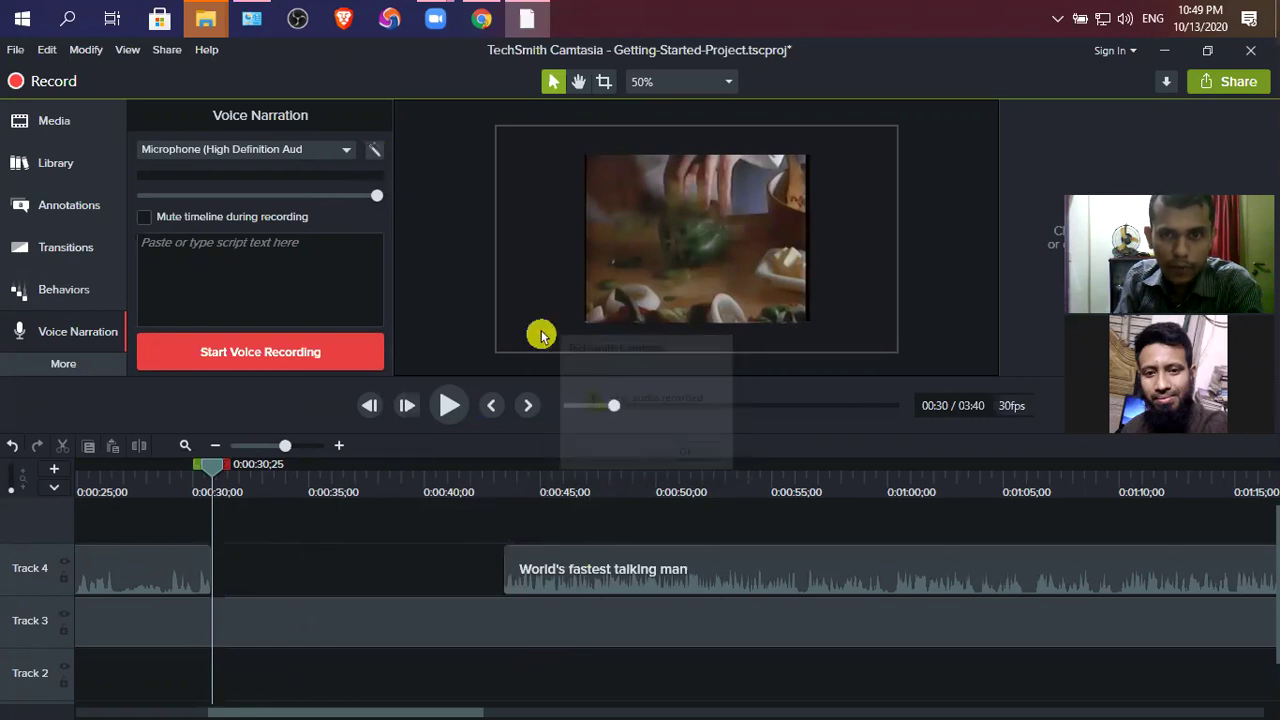
Step: Switch to the first listed High Definition Audio microphone and try another voice recording
click(347, 149)
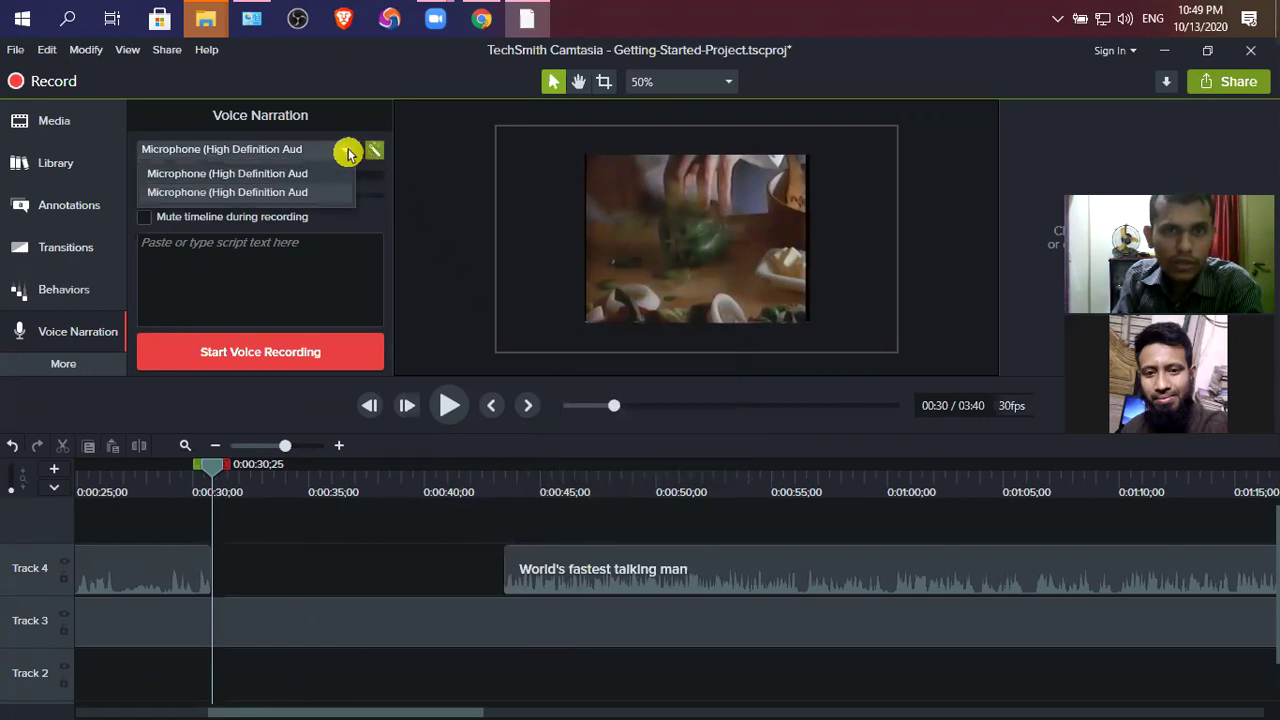
click(230, 175)
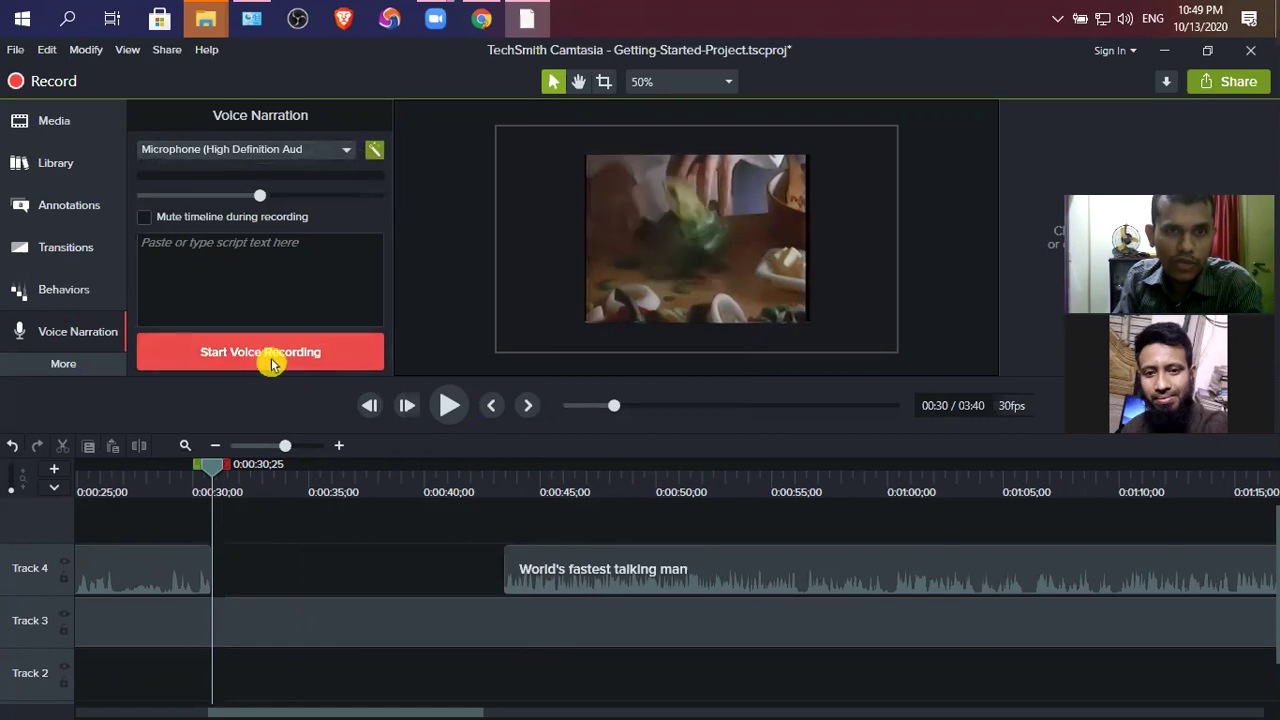
click(266, 358)
click(346, 353)
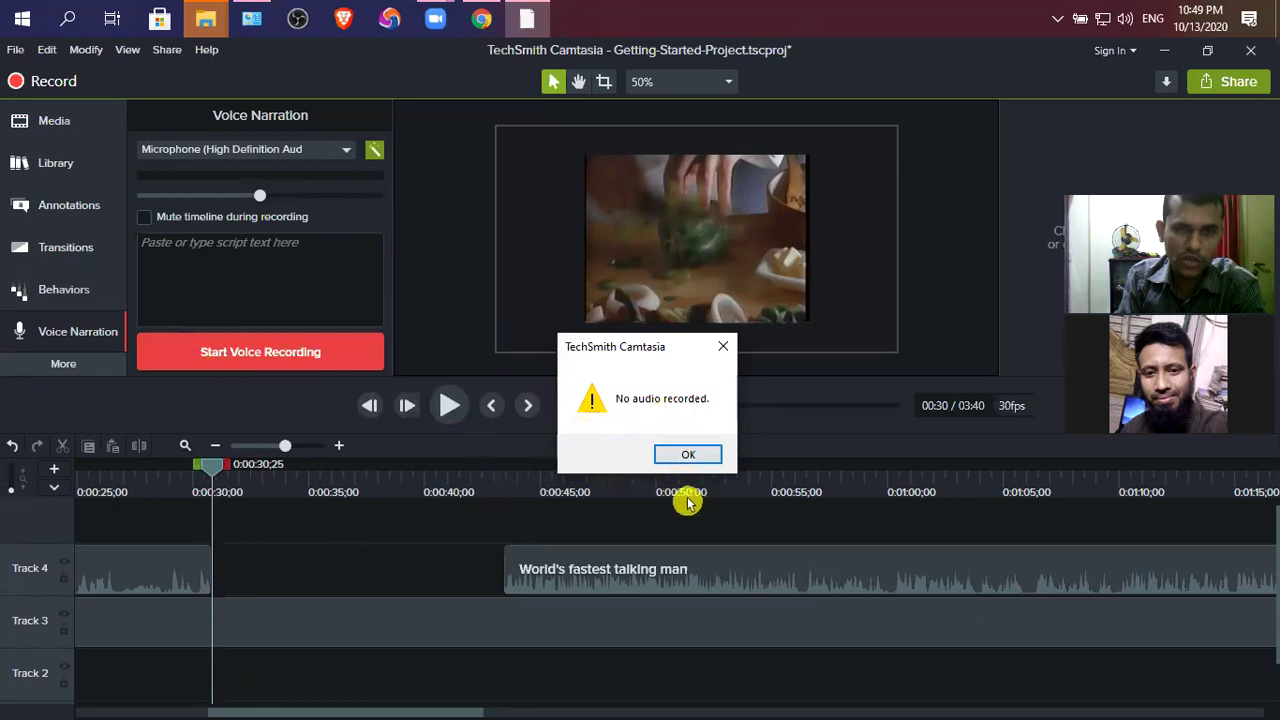
click(686, 456)
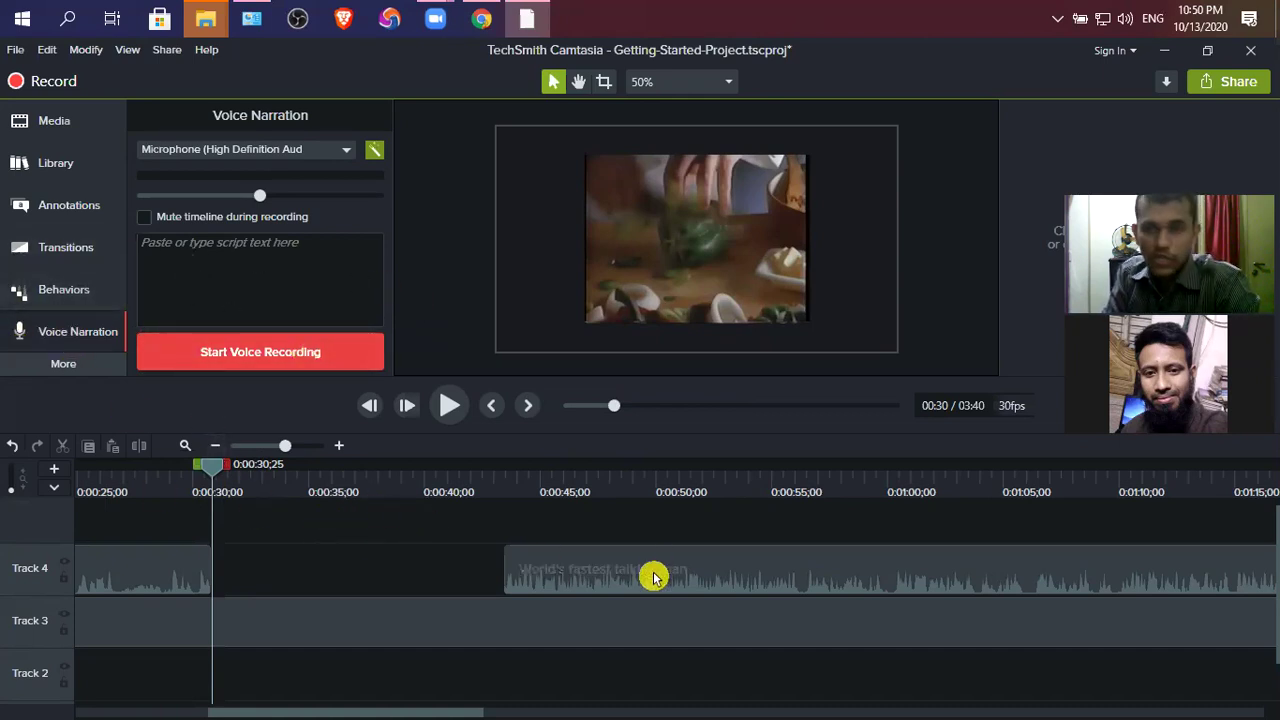
Step: Move the second Track 4 audio part back to the playhead at 0:00:30;25 to close the gap
mouse_move(649, 581)
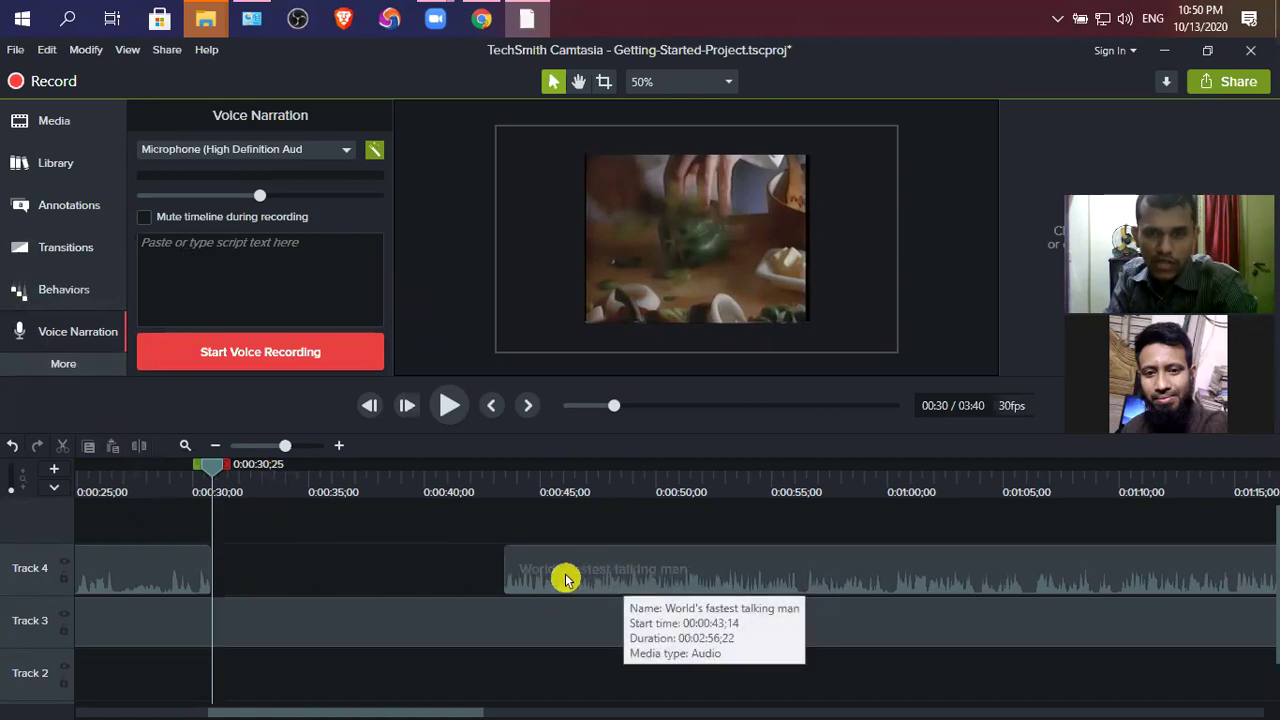
drag(597, 583, 316, 581)
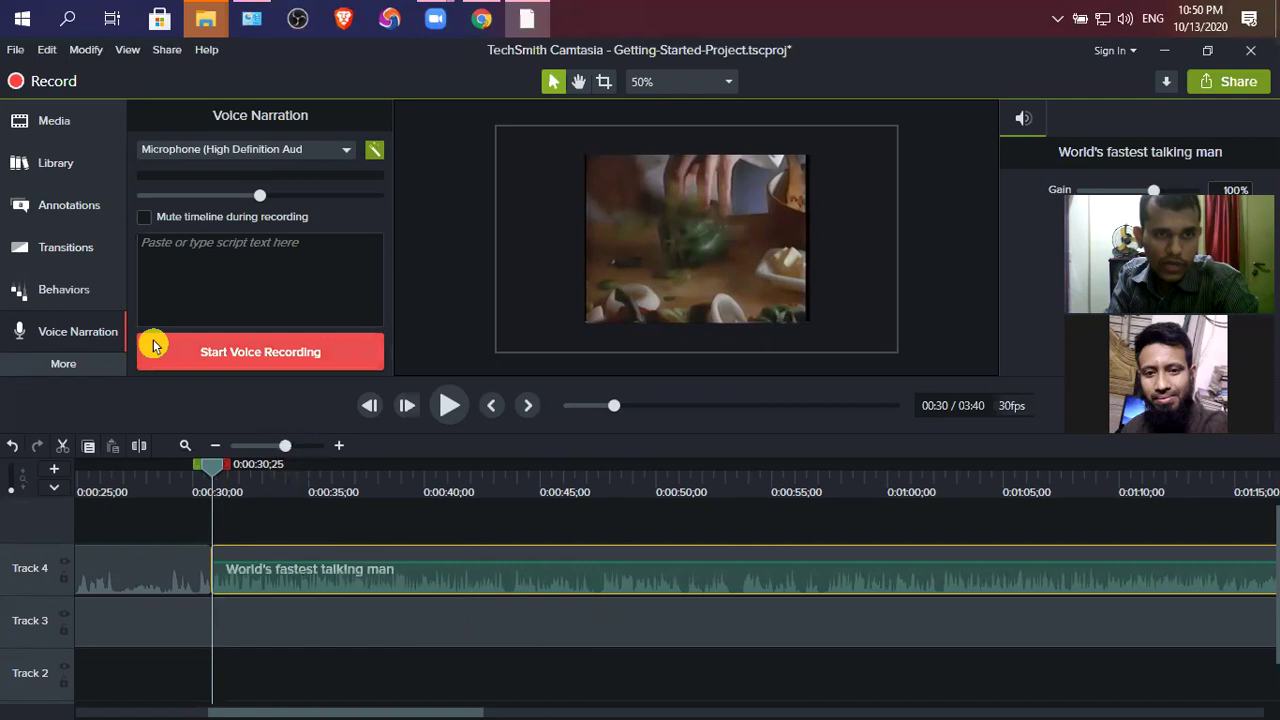
Step: Apply the Noise Removal audio effect to the second Track 4 audio part and expand its effects bar on the timeline
click(82, 372)
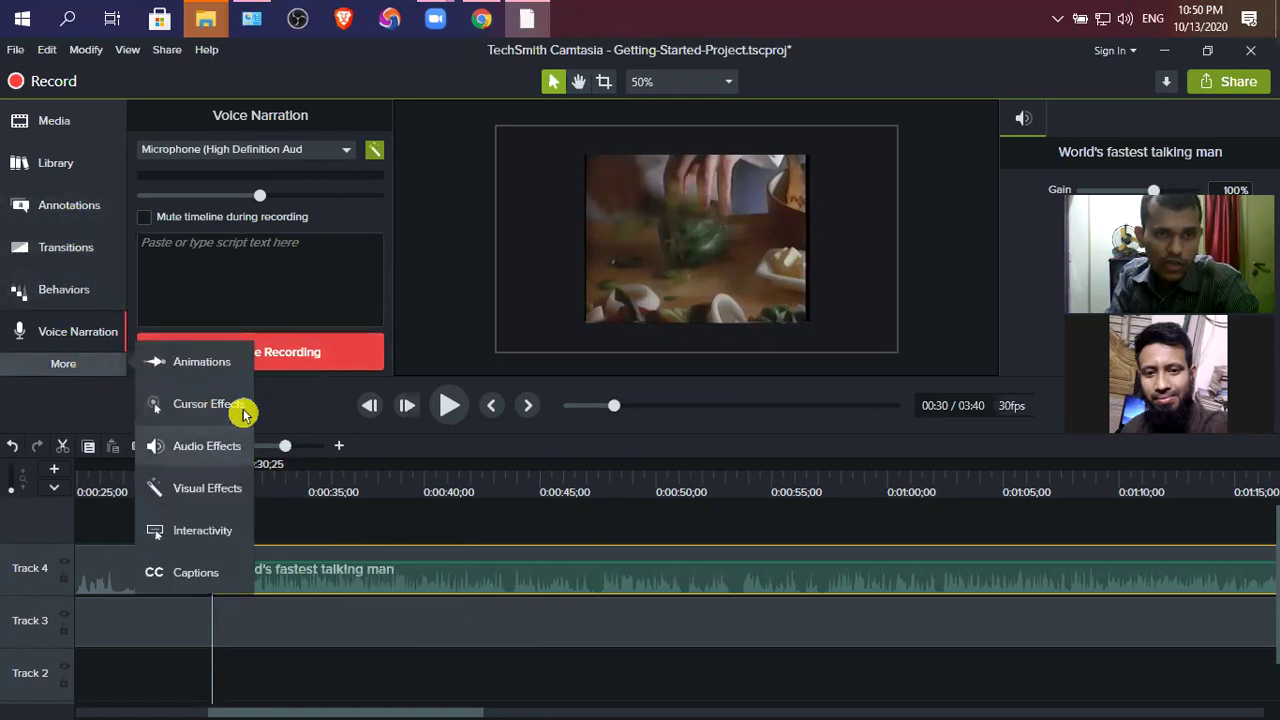
click(221, 446)
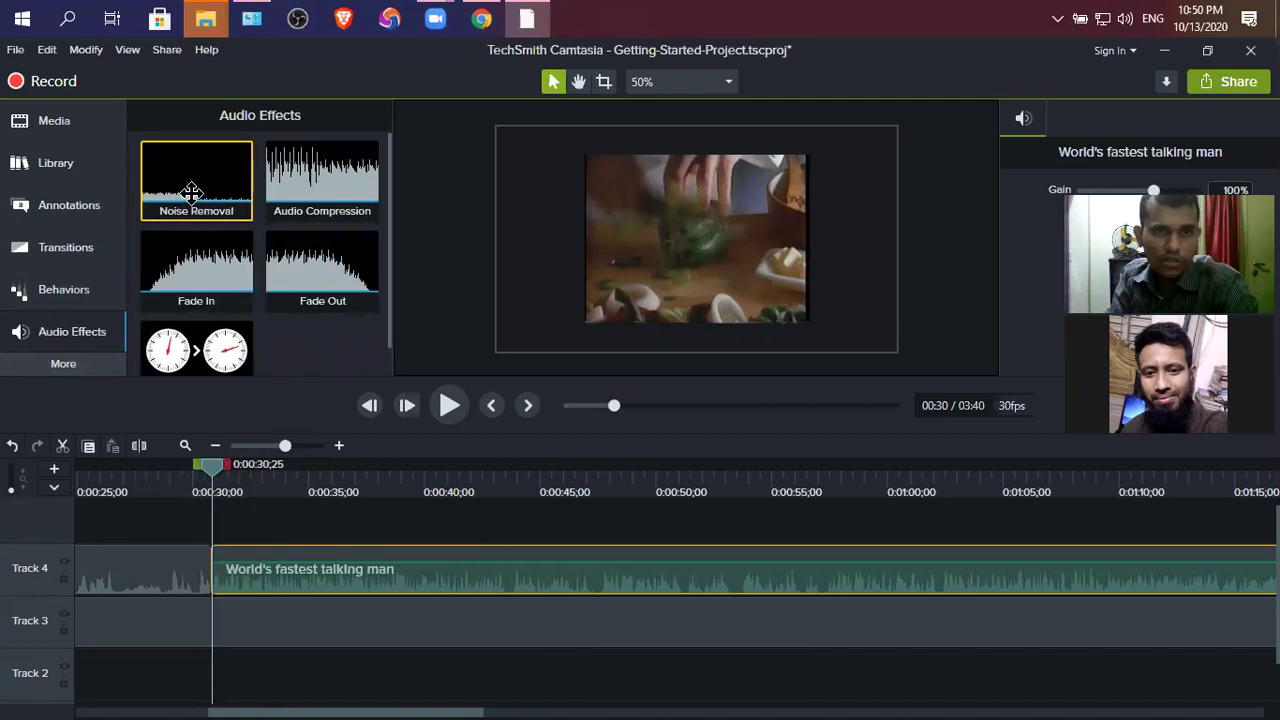
drag(192, 193, 486, 578)
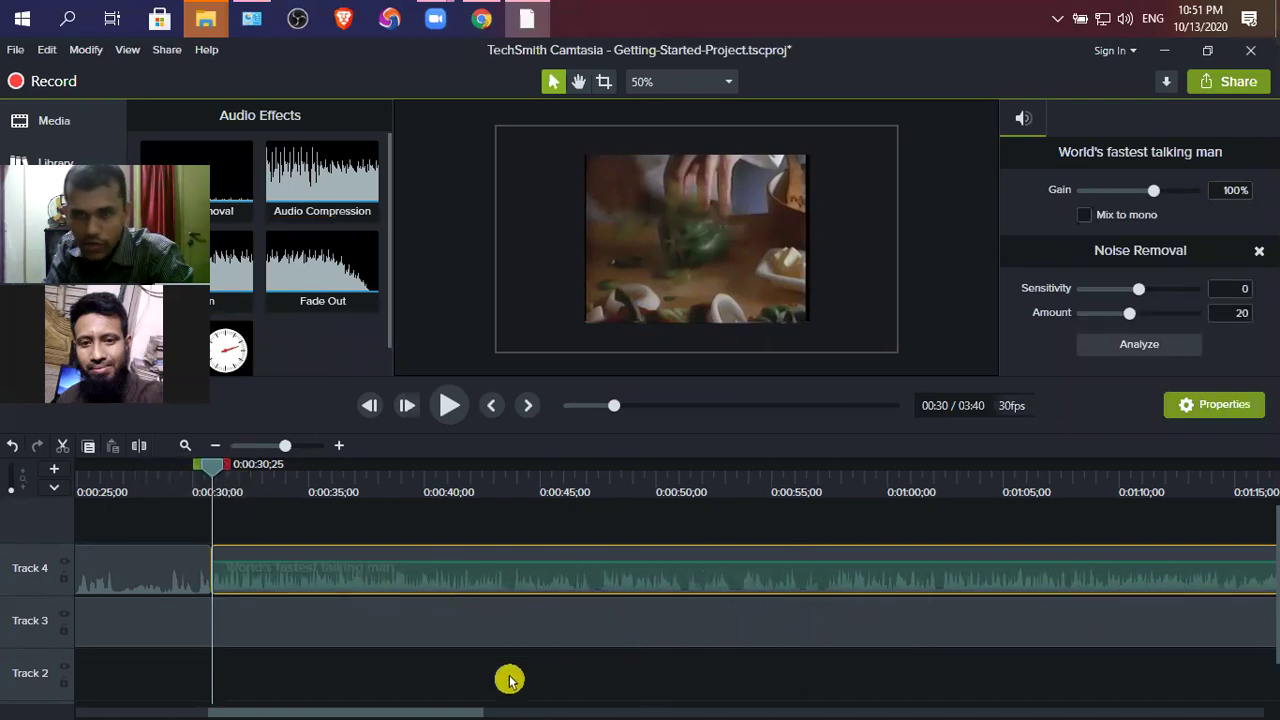
drag(421, 707, 886, 706)
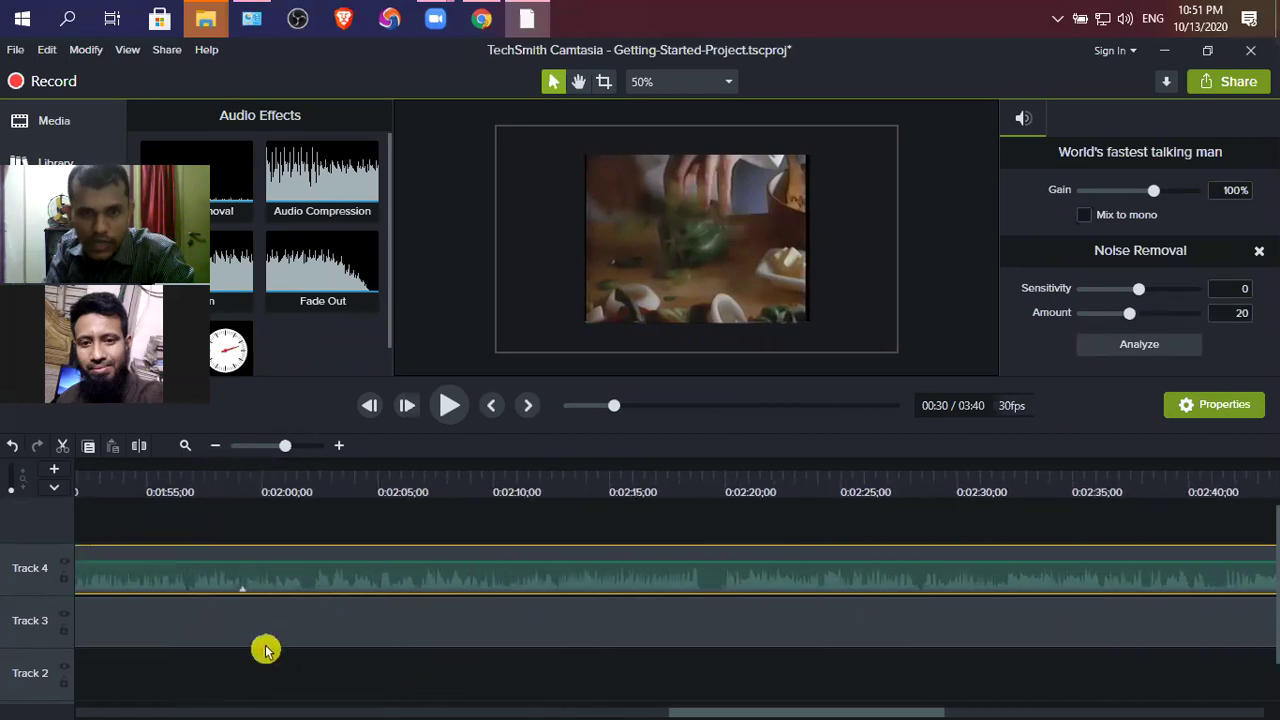
click(242, 592)
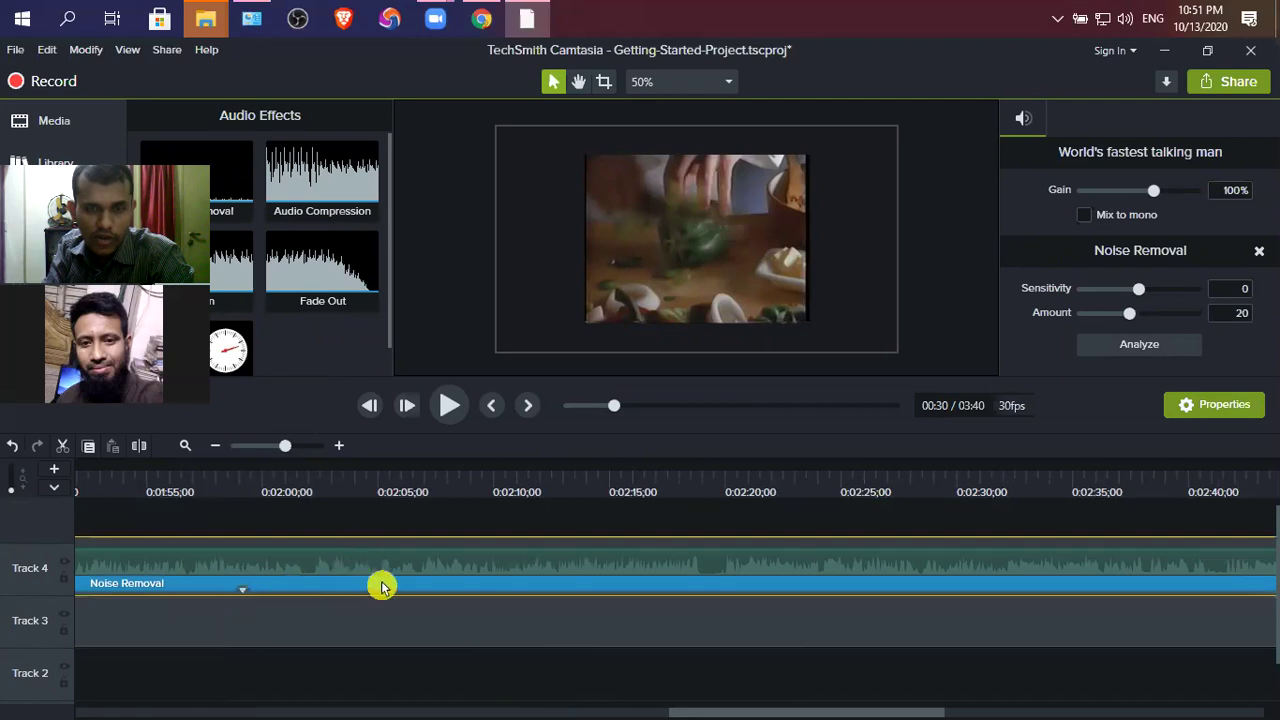
Step: Collapse the effects bar of the second Track 4 audio part and set Noise Removal sensitivity to 10 and amount to 31
click(243, 592)
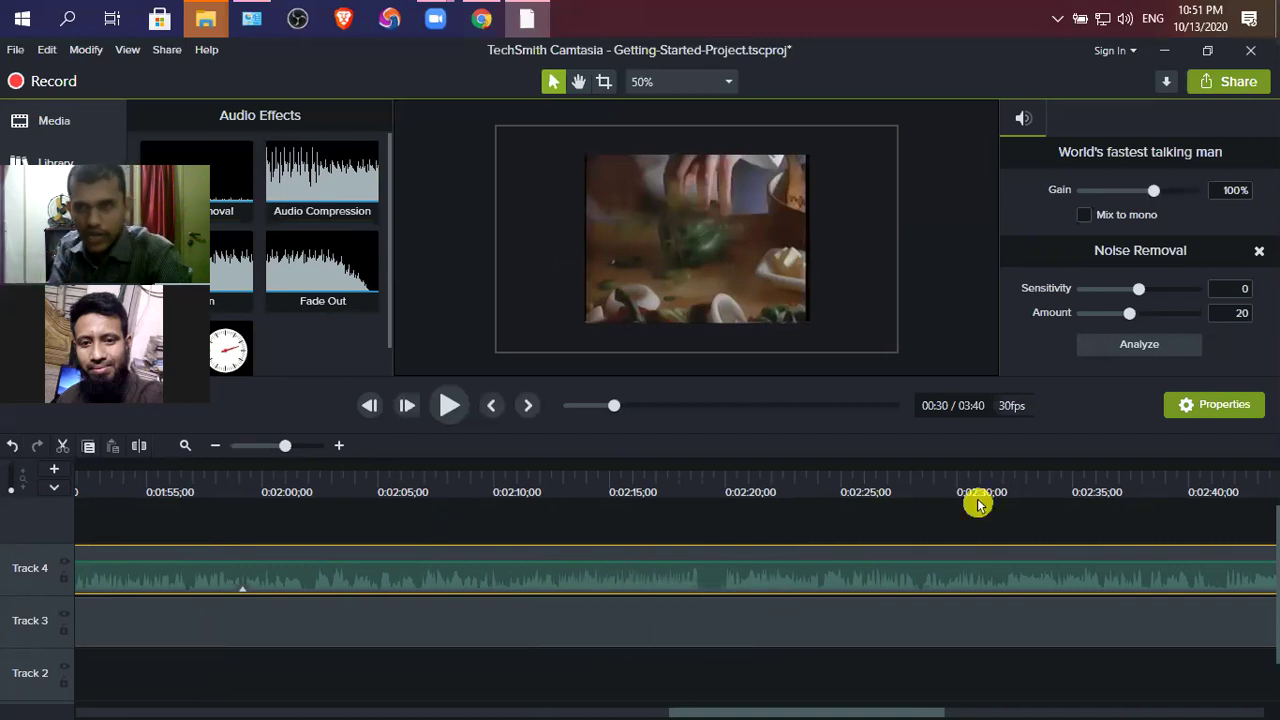
drag(1143, 292, 1153, 316)
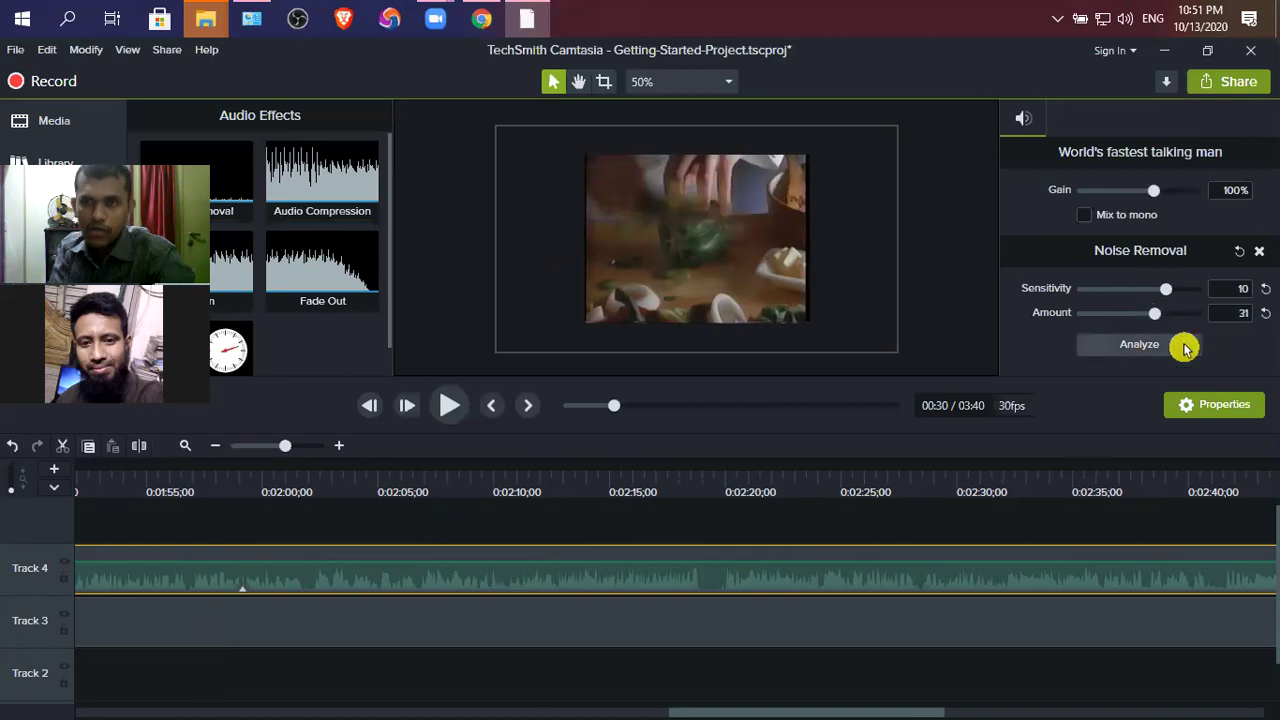
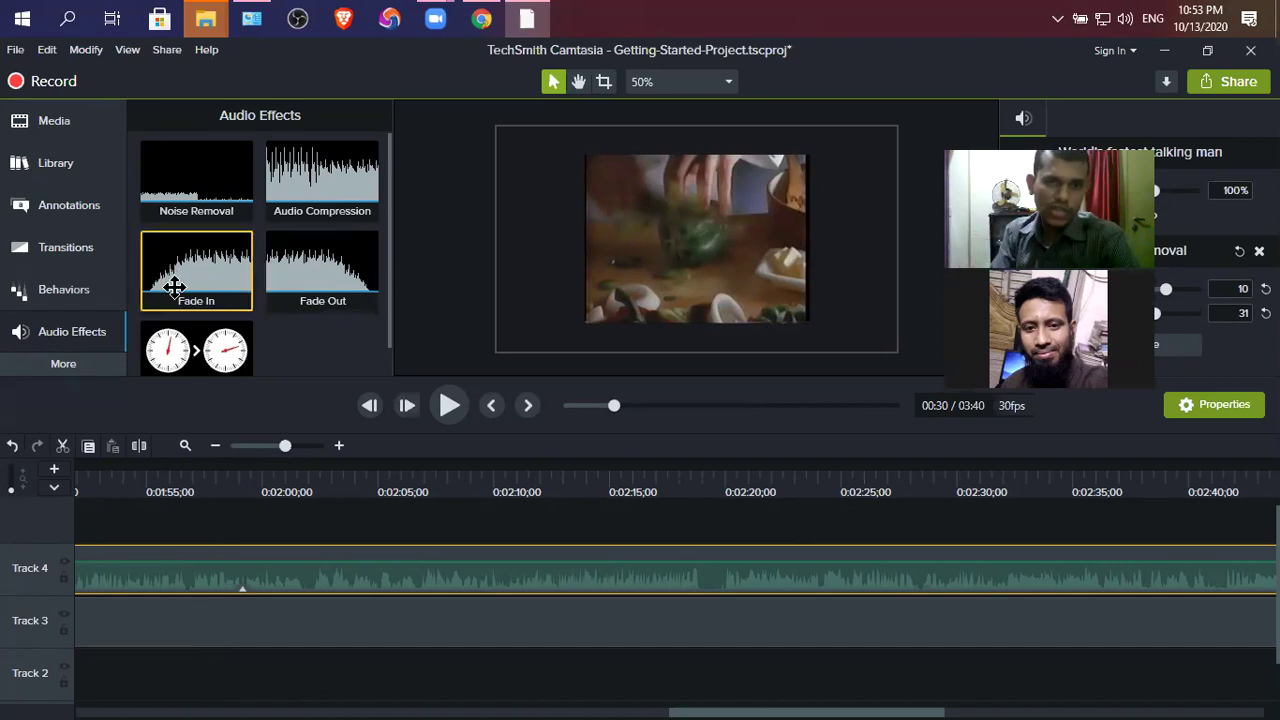
Step: Apply Fade In to the first Track 4 audio part and Fade Out to the second part
click(18, 560)
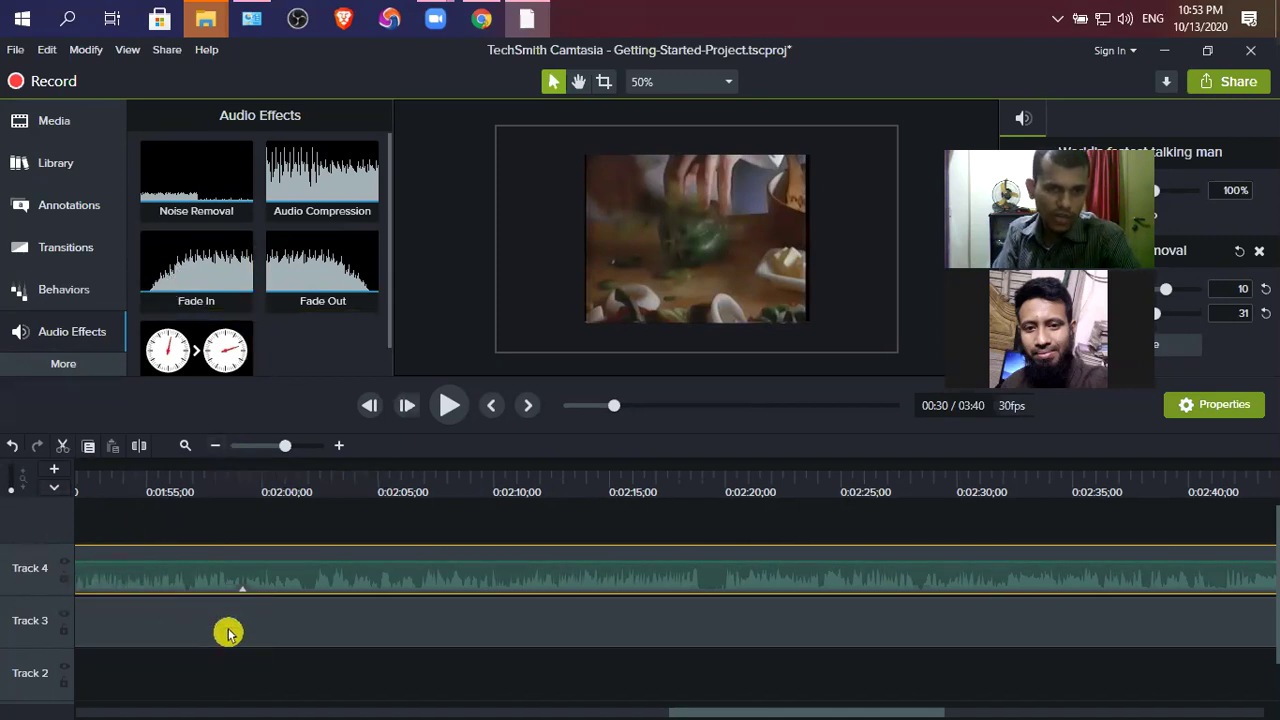
click(215, 447)
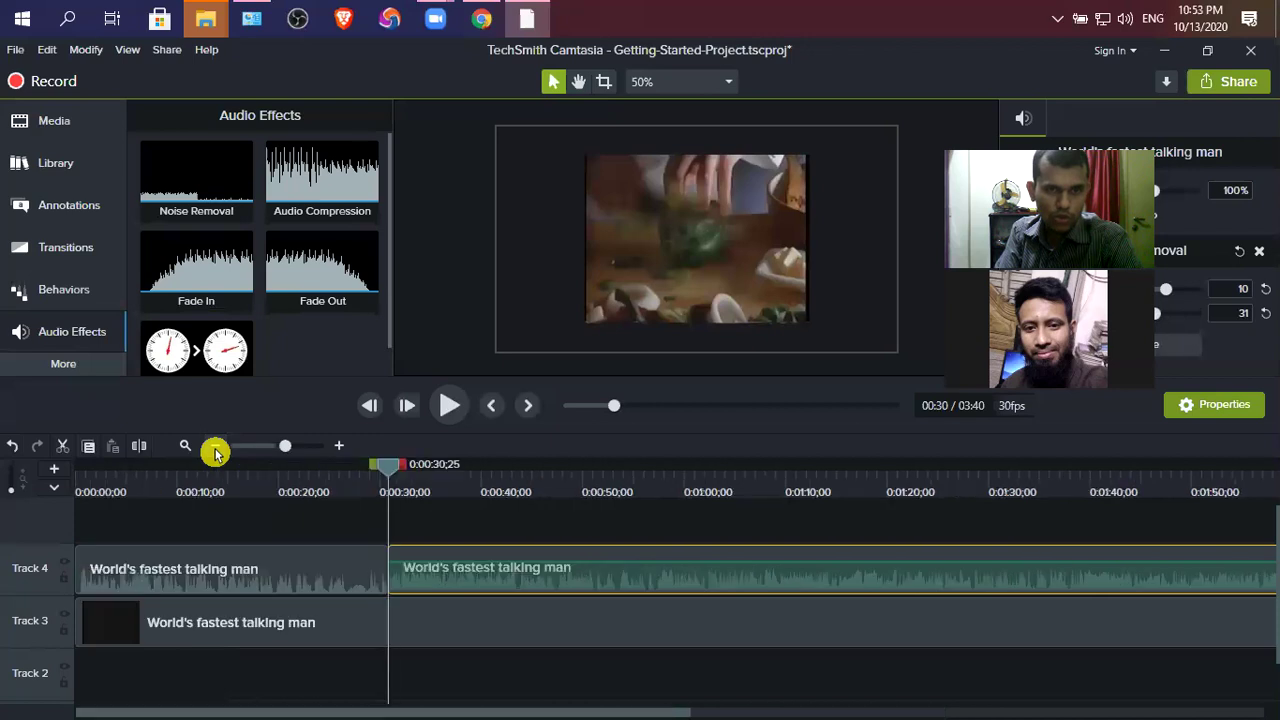
click(215, 448)
drag(178, 305, 96, 570)
drag(296, 279, 393, 578)
drag(334, 270, 375, 569)
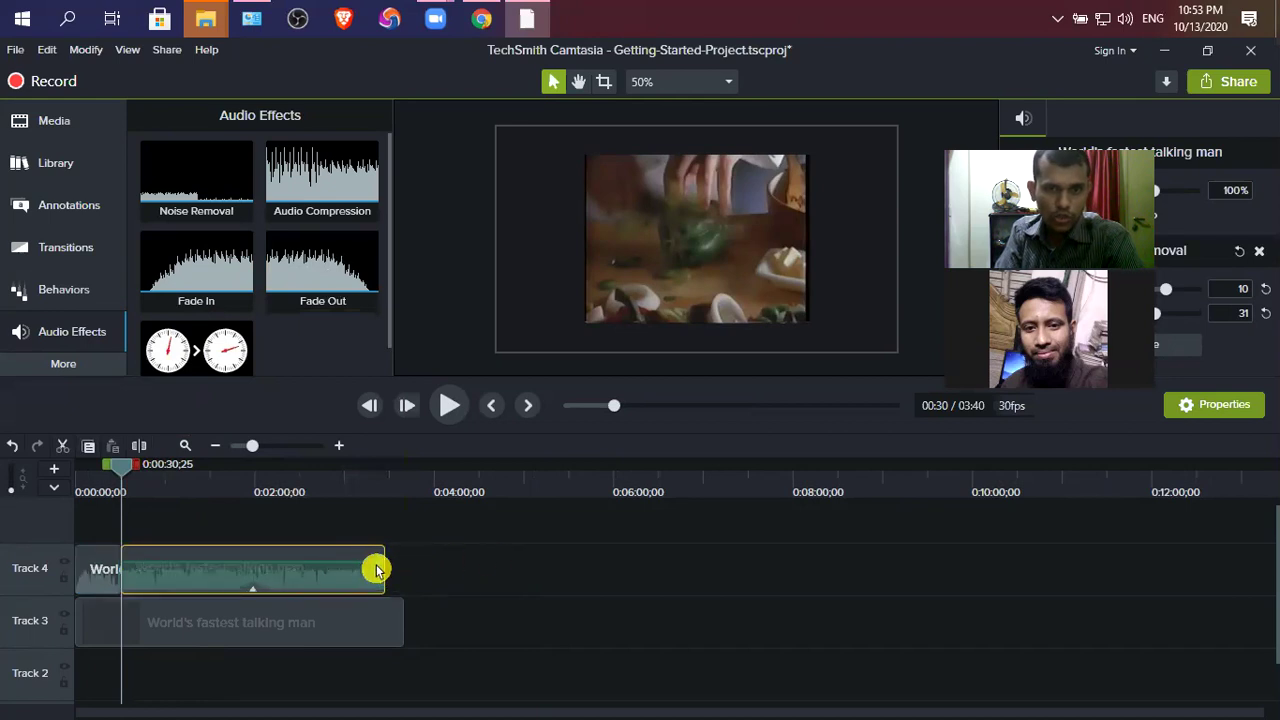
mouse_move(378, 568)
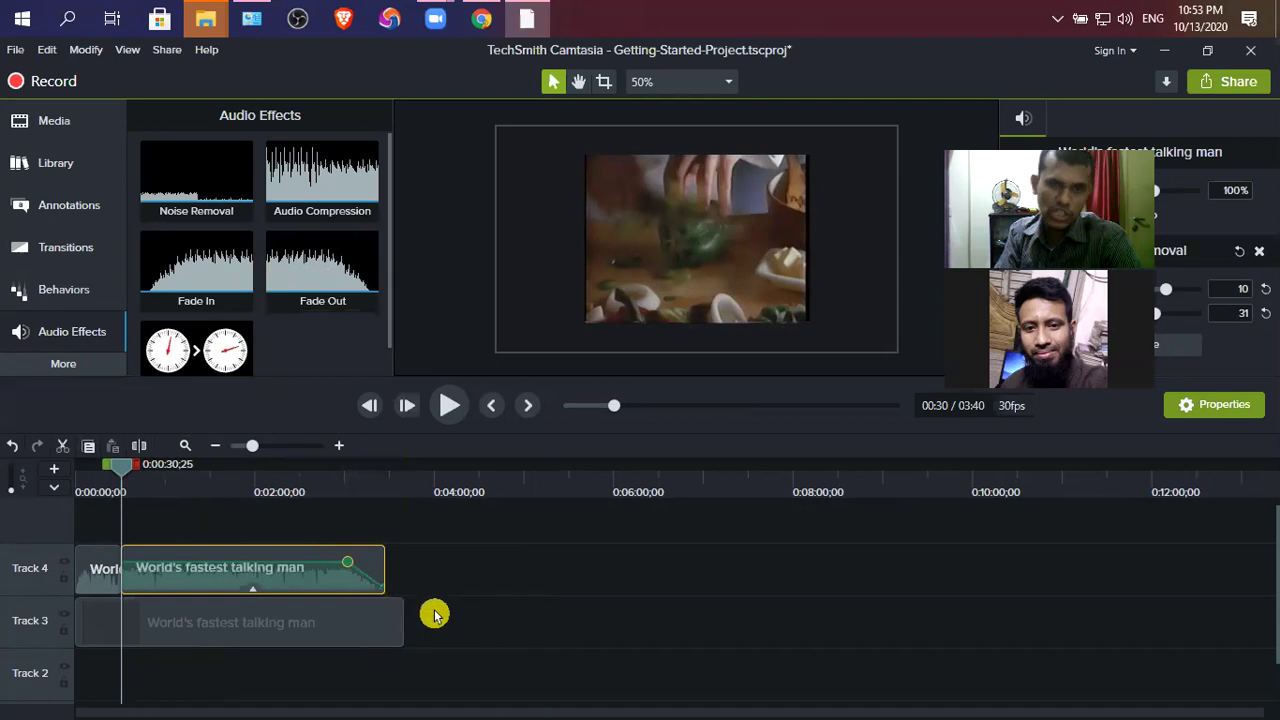
Step: Lower the volume line of the second Track 4 audio part, and of the first part as well
click(90, 575)
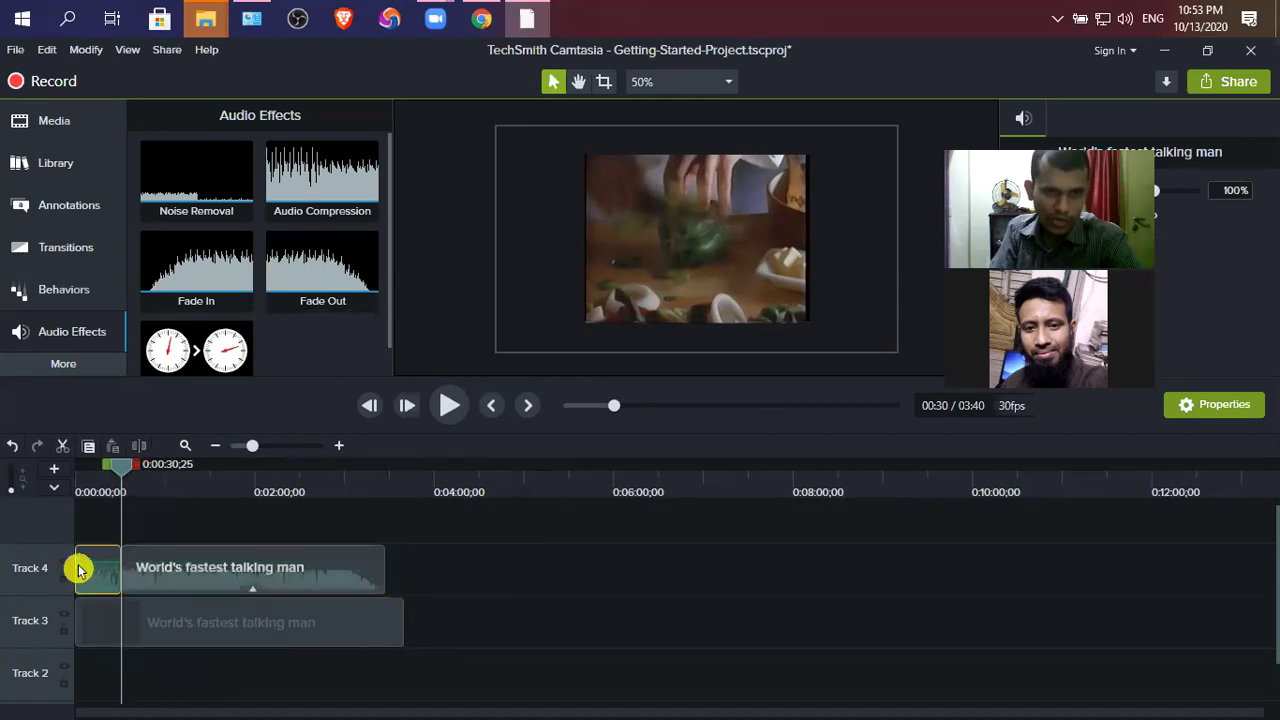
mouse_move(89, 570)
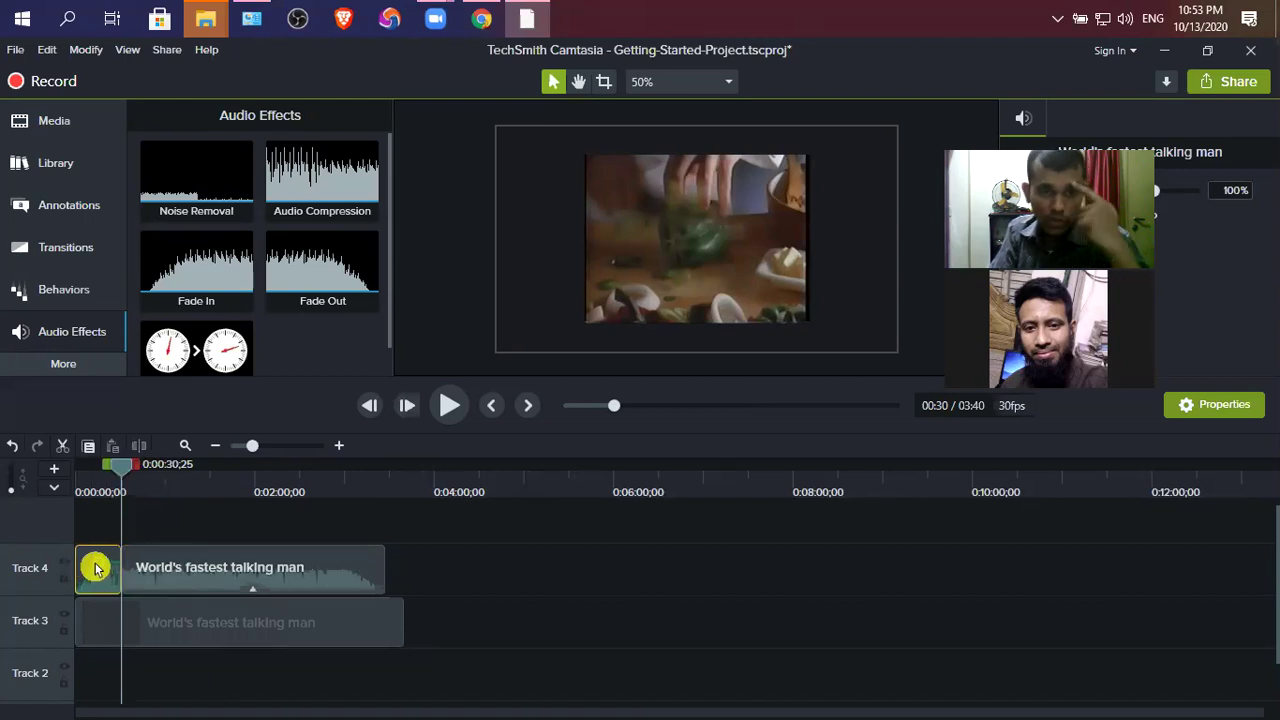
mouse_move(308, 580)
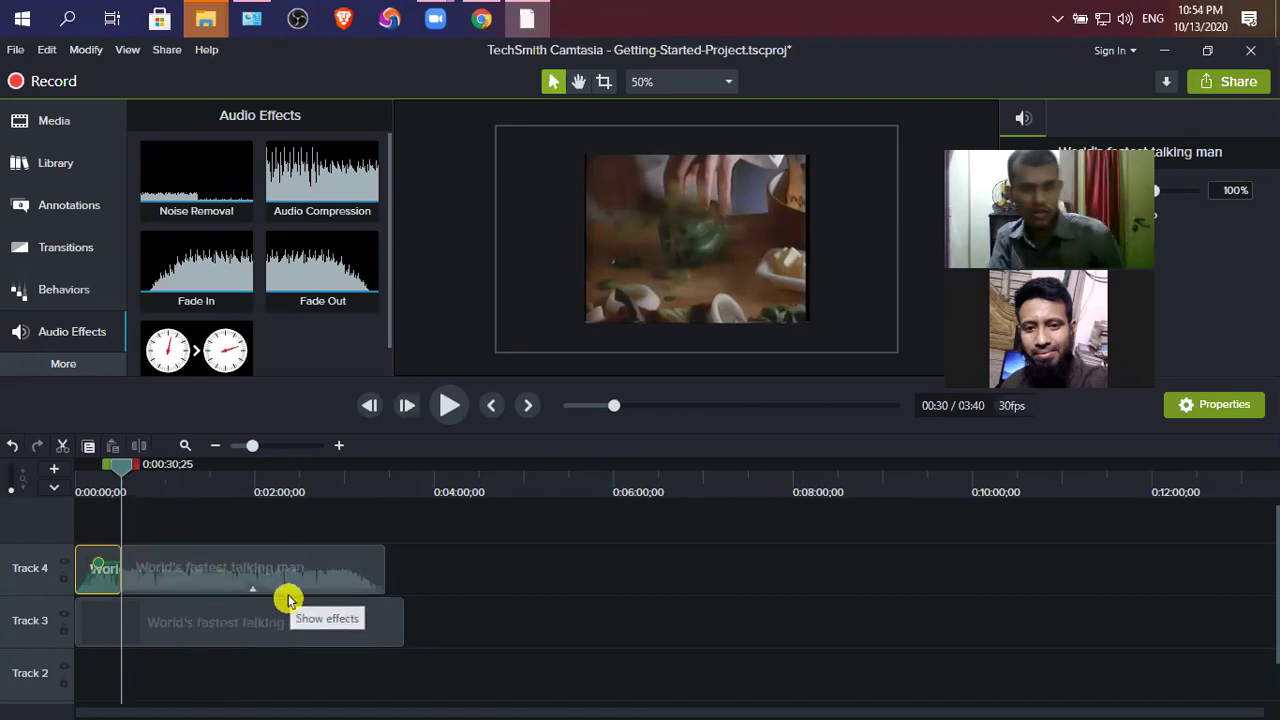
mouse_move(237, 580)
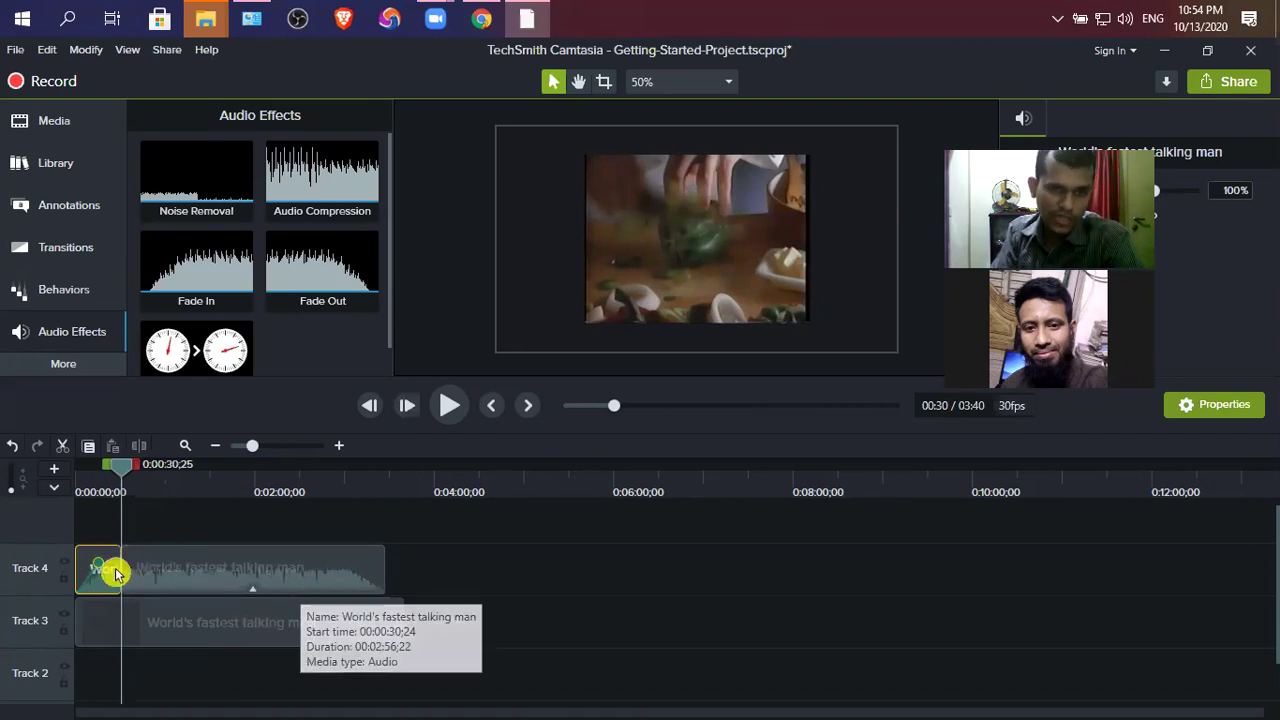
mouse_move(127, 575)
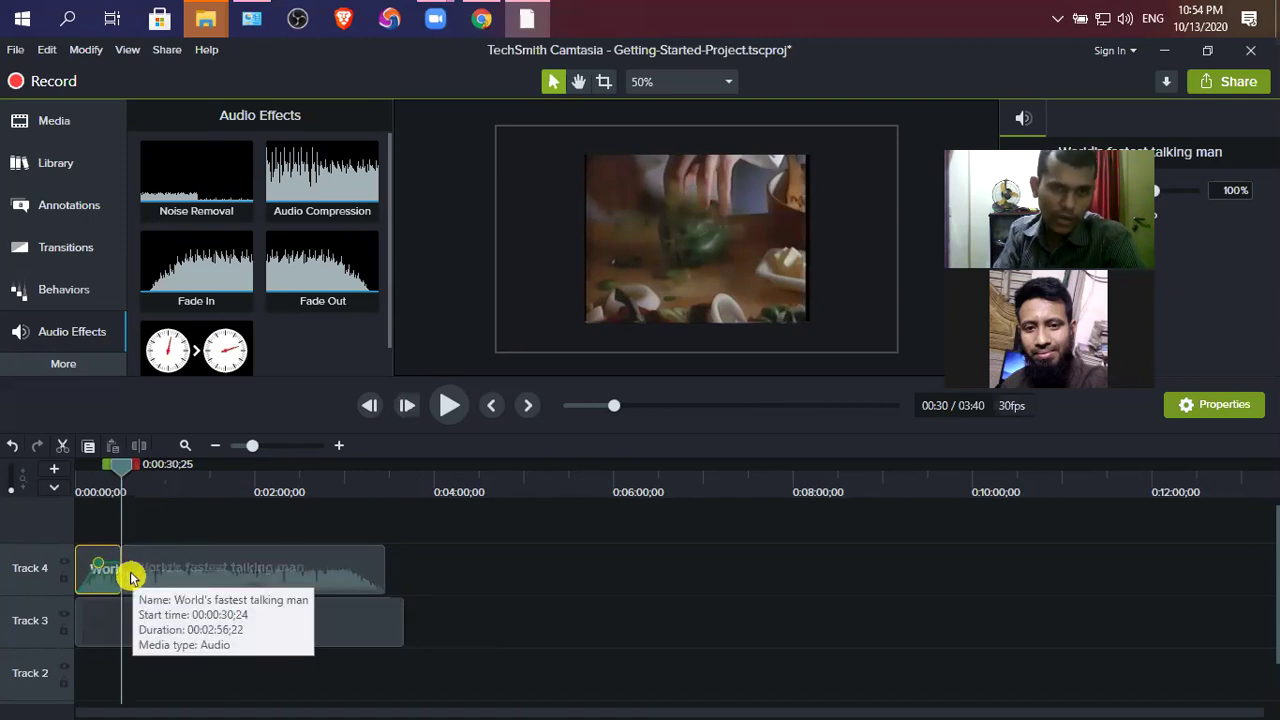
click(206, 580)
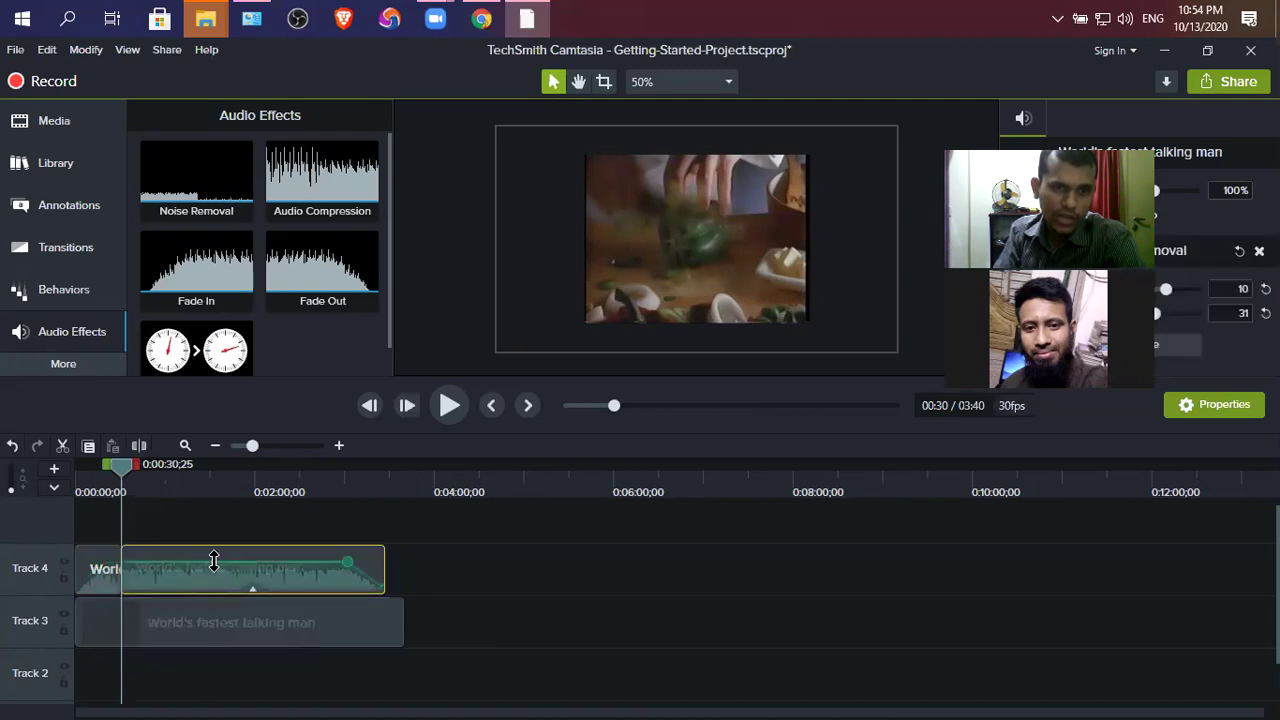
mouse_move(214, 560)
drag(214, 562, 292, 568)
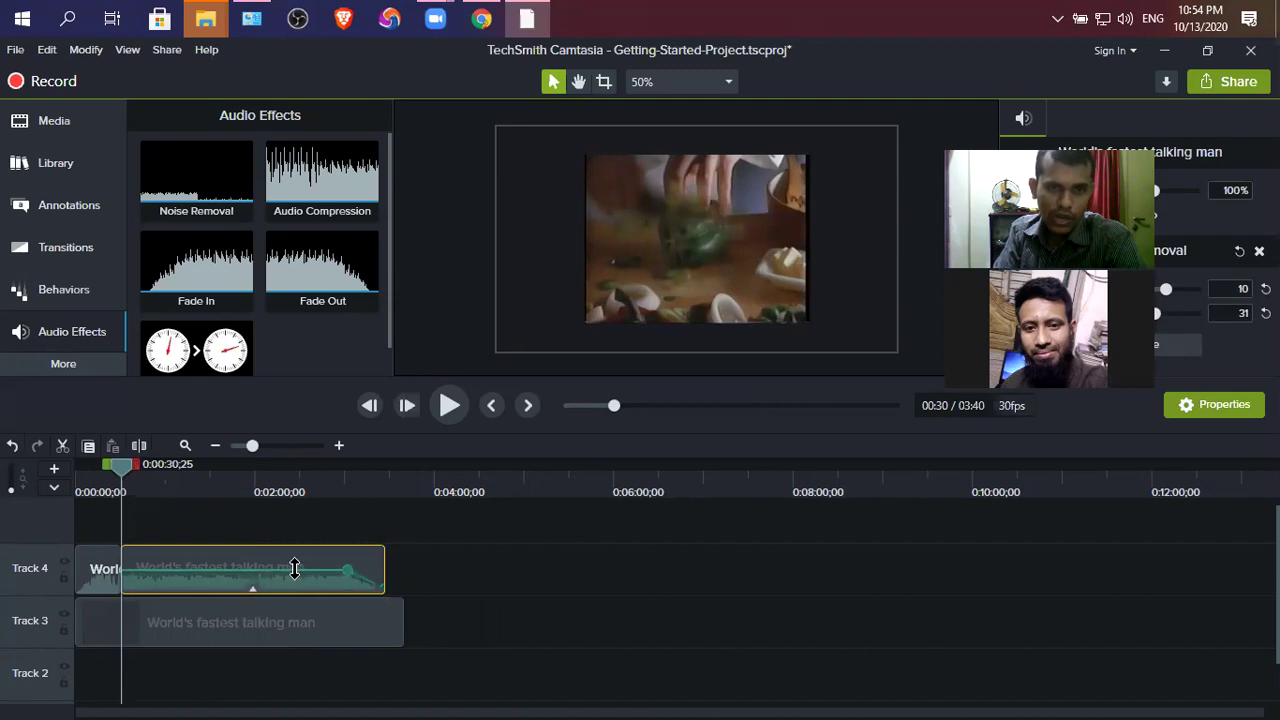
mouse_move(89, 574)
mouse_down()
mouse_move(109, 568)
mouse_move(106, 578)
mouse_up()
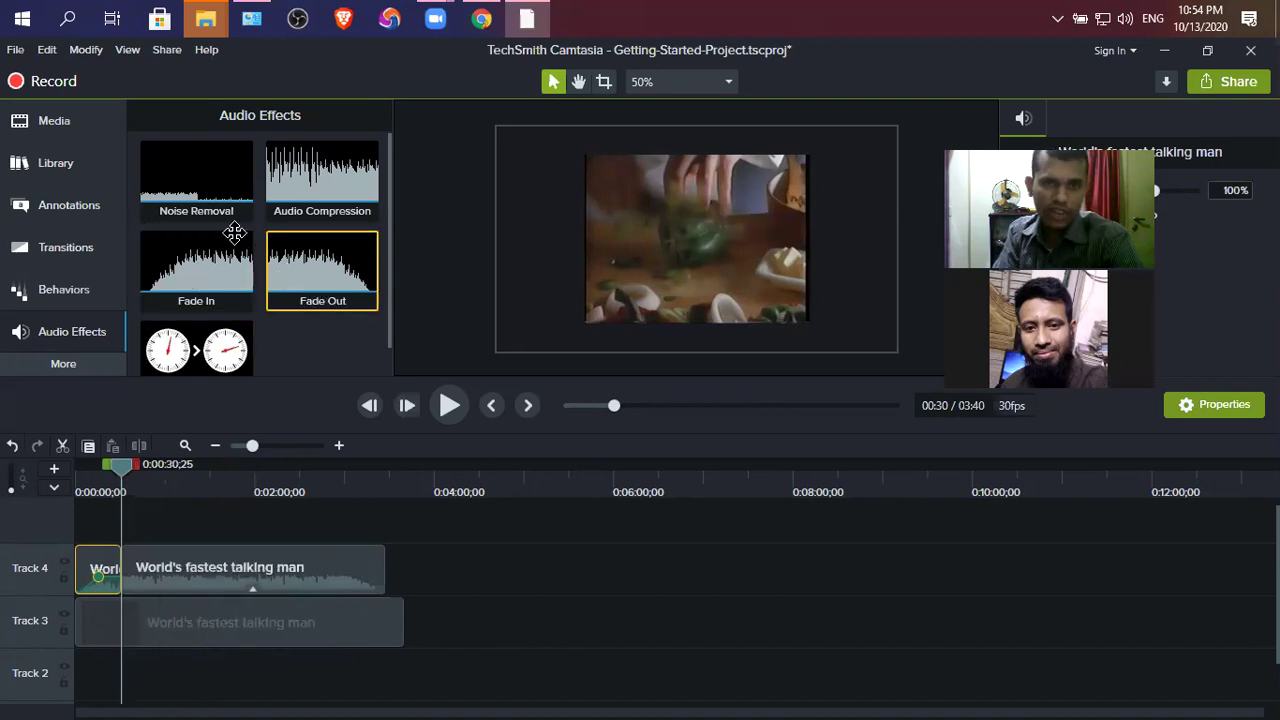
click(108, 577)
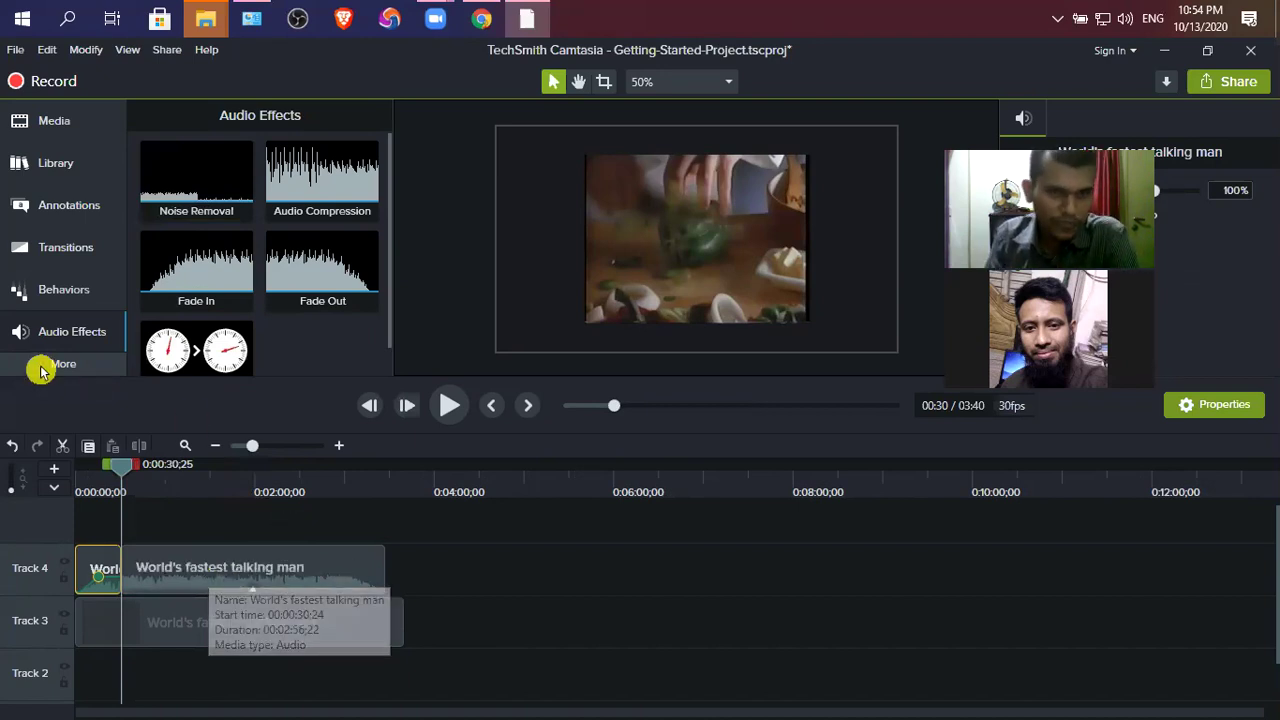
Step: Apply the Clip Speed effect to the second Track 4 audio part and set its speed to 5.00x
scroll(260, 355, down, 1)
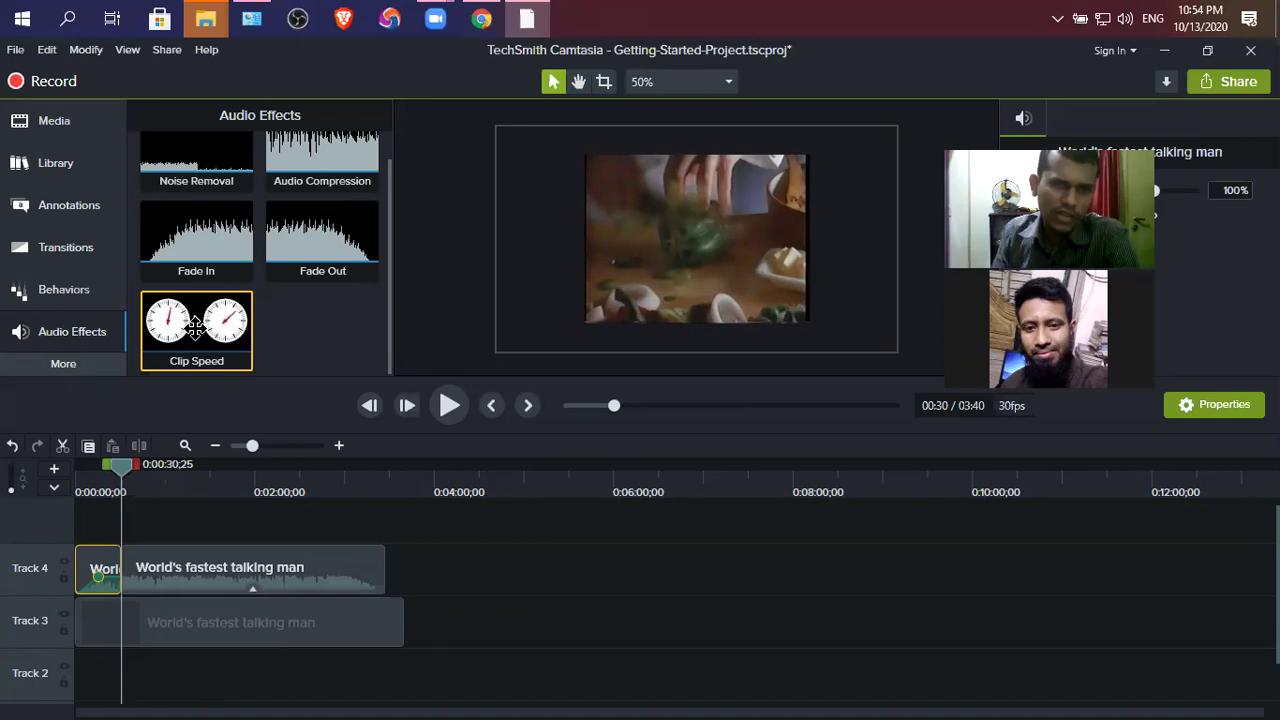
drag(200, 322, 223, 567)
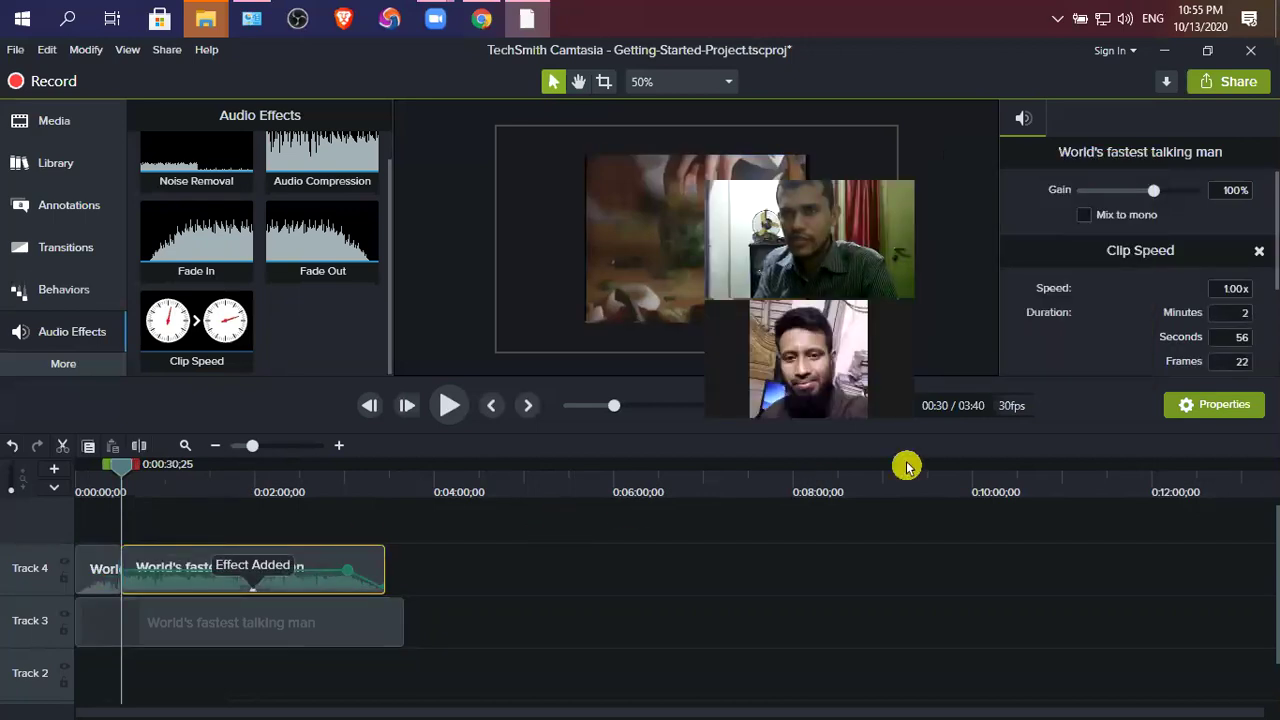
click(1217, 289)
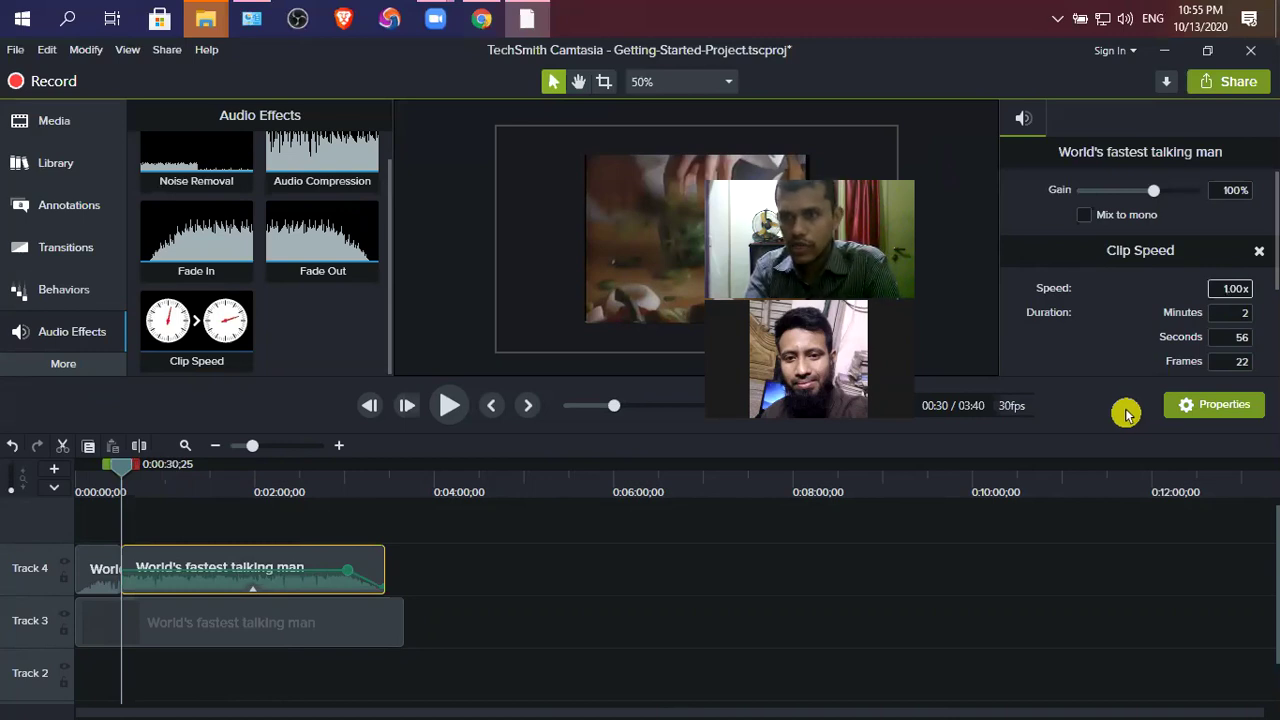
key(BackSpace)
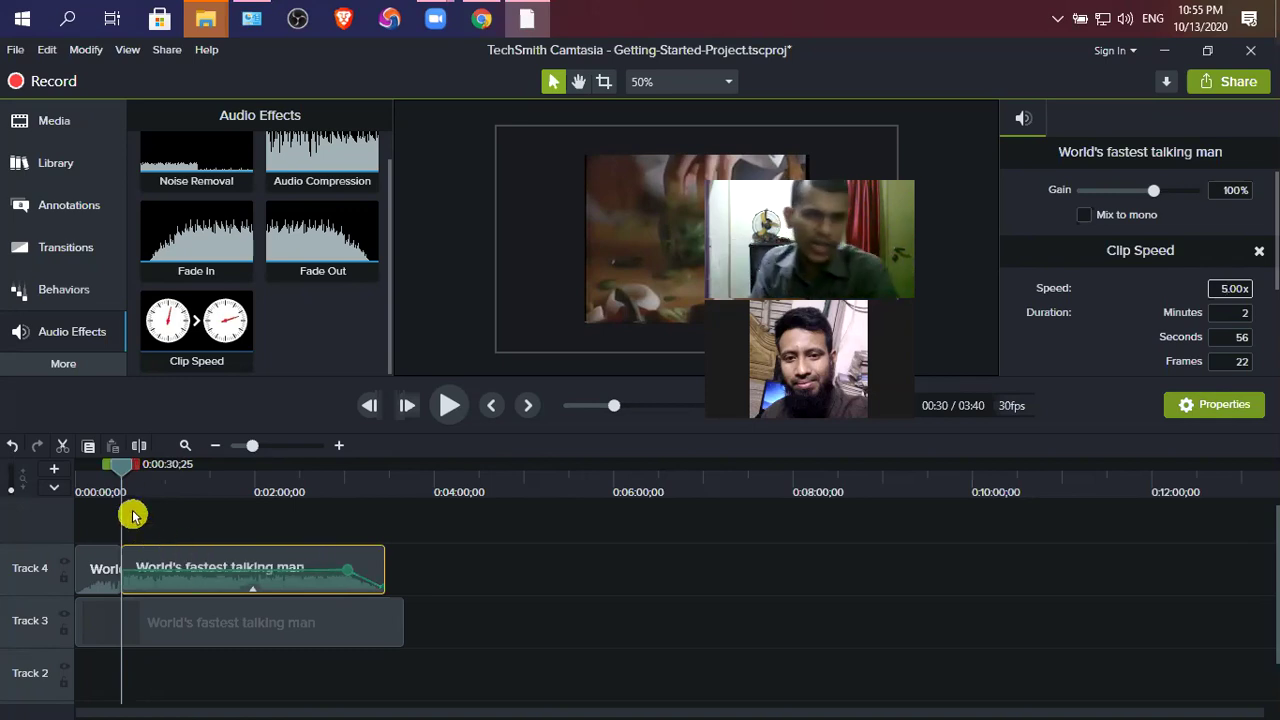
click(173, 482)
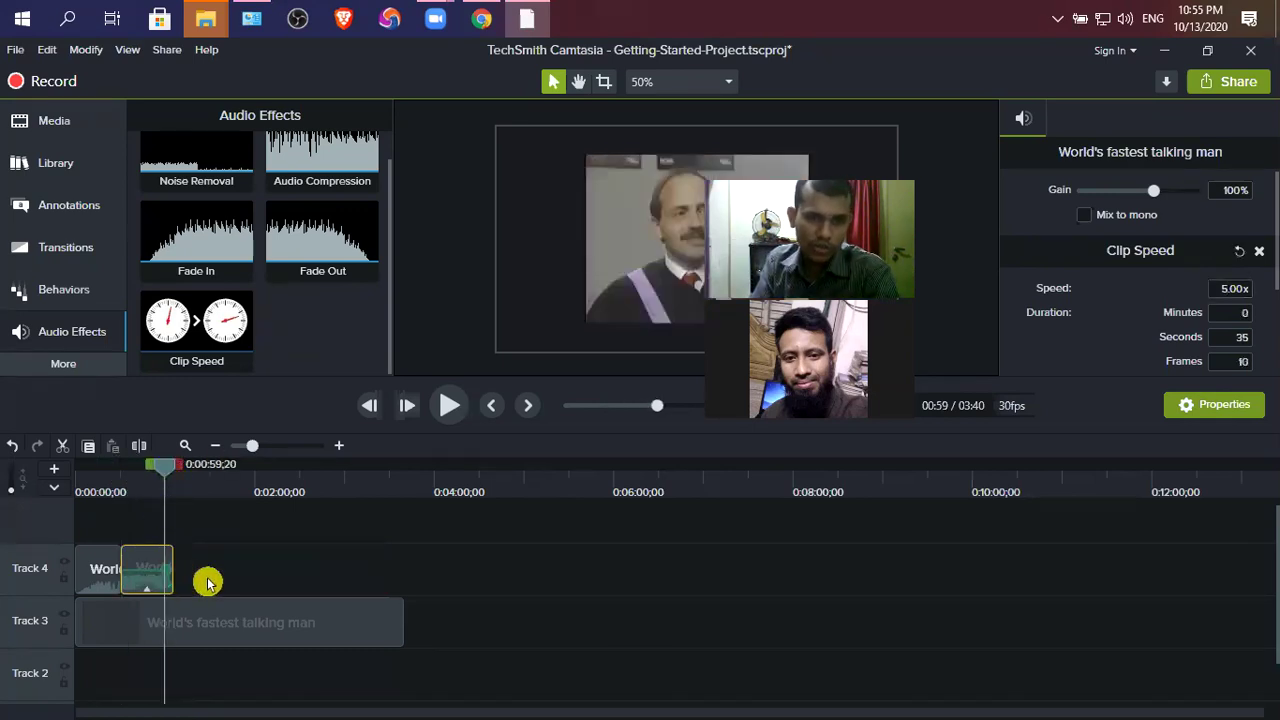
Step: Undo the speed, volume, fade and noise removal edits on Track 4, going back until the second audio part regains its full length
click(300, 577)
key(ctrl+z)
mouse_move(297, 577)
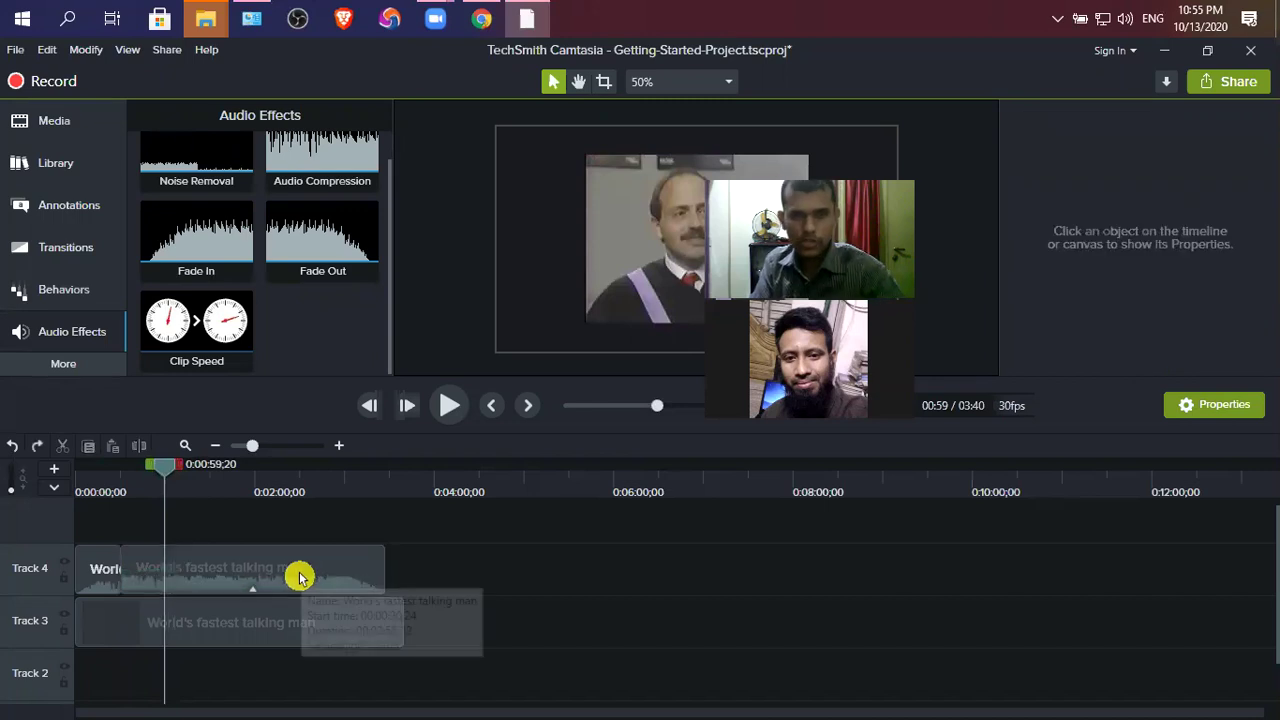
click(297, 577)
key(ctrl+z)
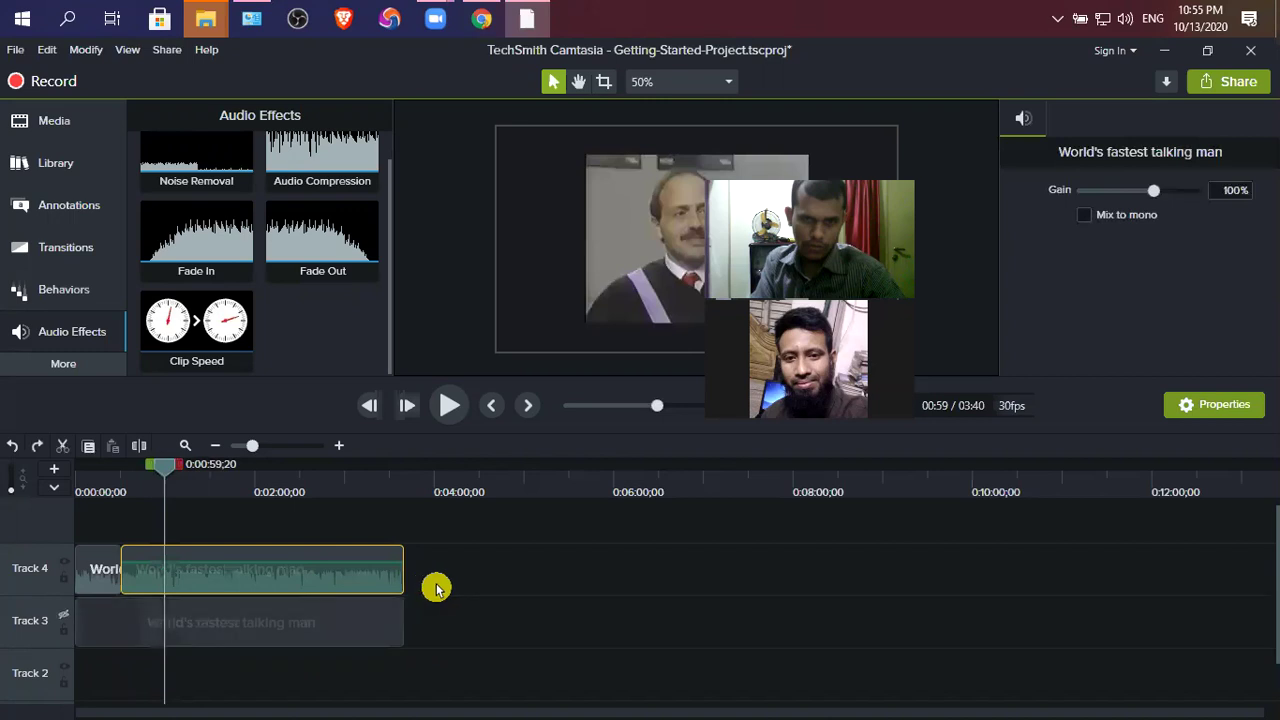
click(476, 605)
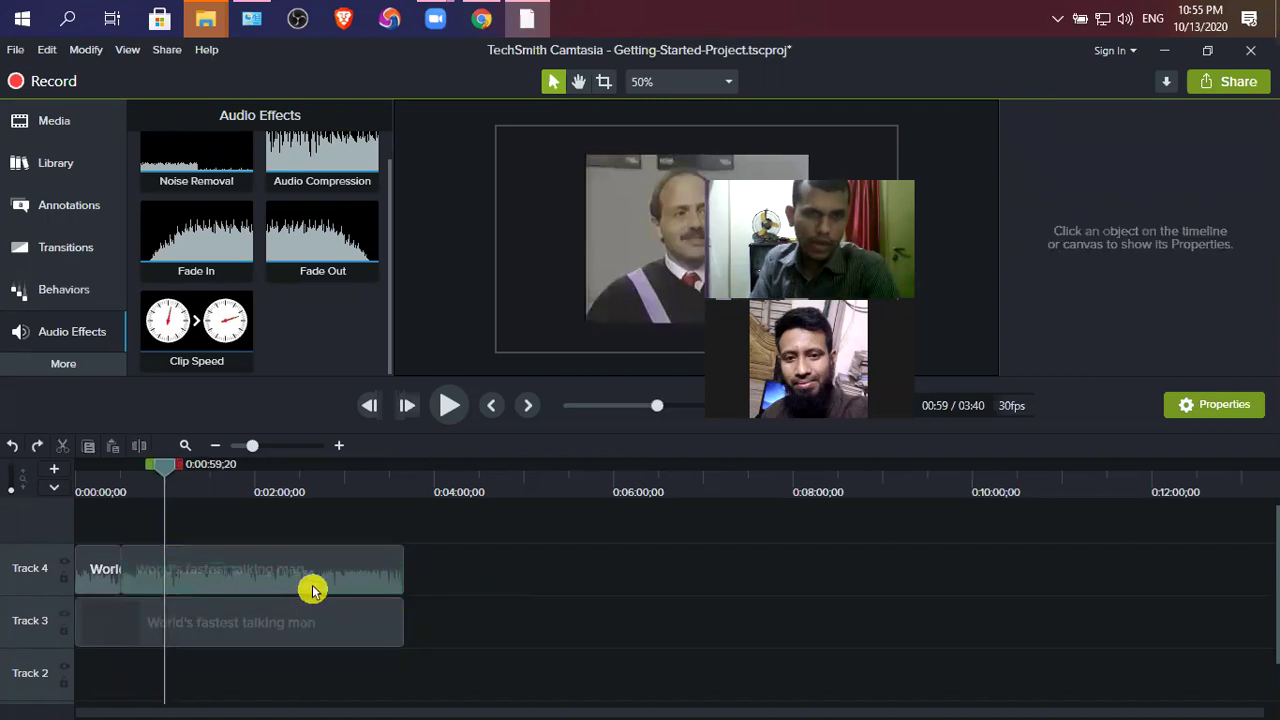
Step: Split the second Track 4 audio part at 0:00:59;20 and again at 0:01:32;27
click(210, 578)
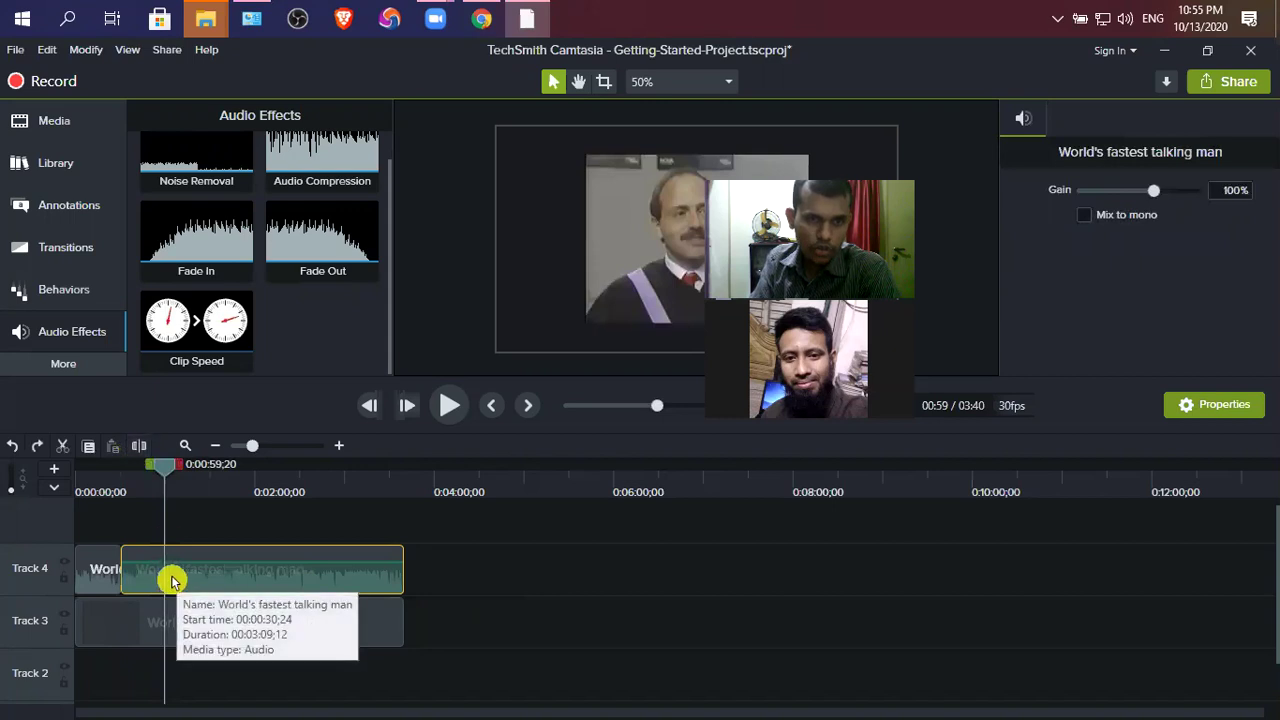
click(139, 447)
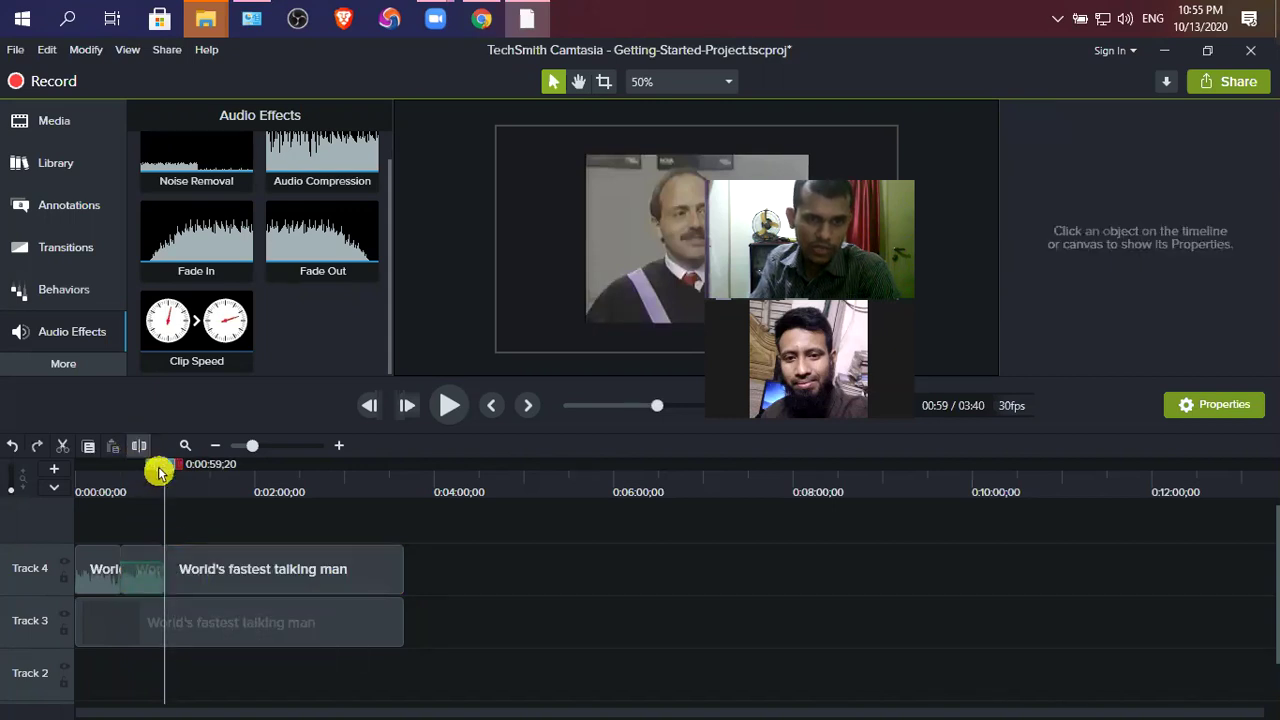
drag(191, 466, 214, 466)
click(237, 574)
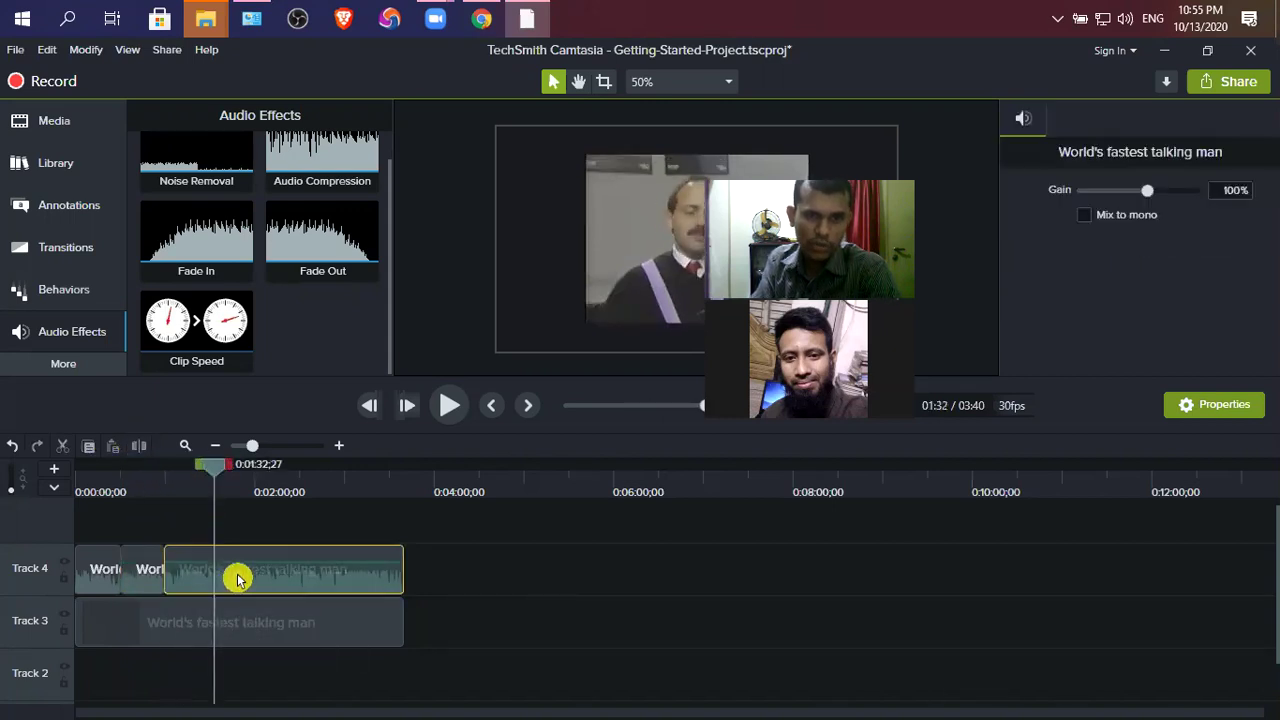
click(139, 447)
Step: Apply the Clip Speed effect to the Track 4 section between the two new splits and play the audio from about 0:00:58
click(205, 588)
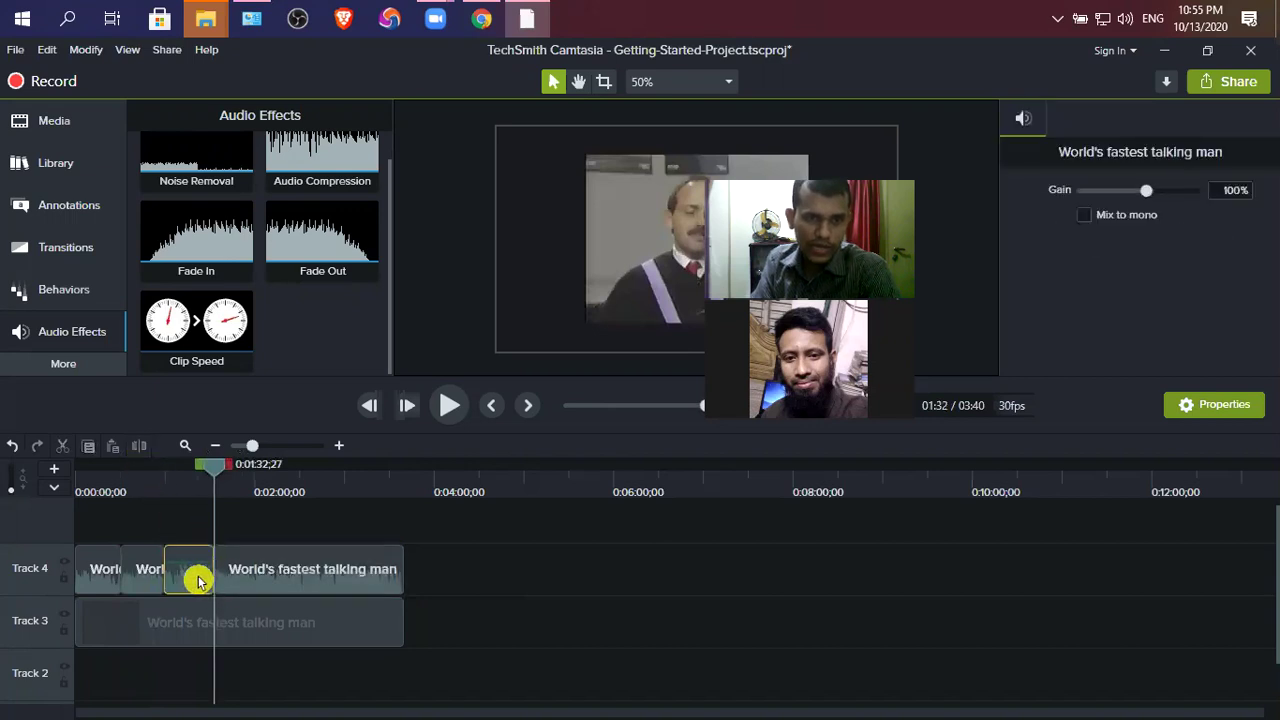
drag(197, 325, 190, 572)
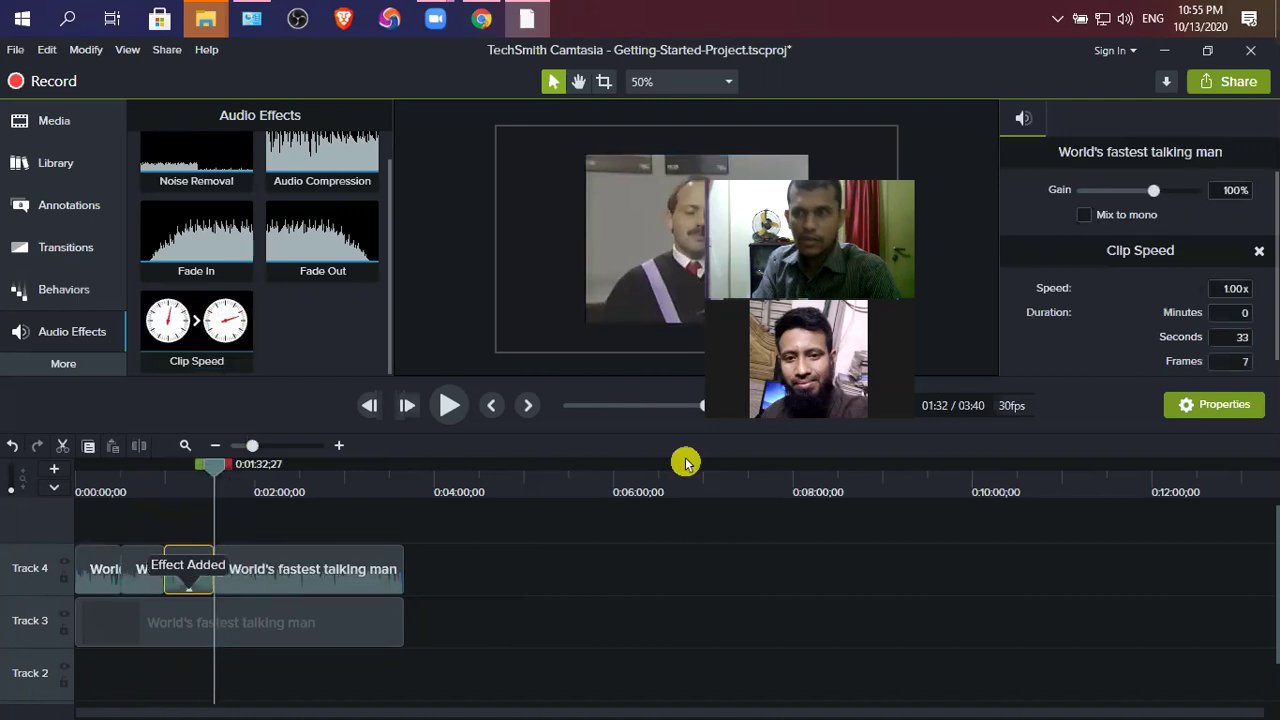
drag(193, 474, 161, 474)
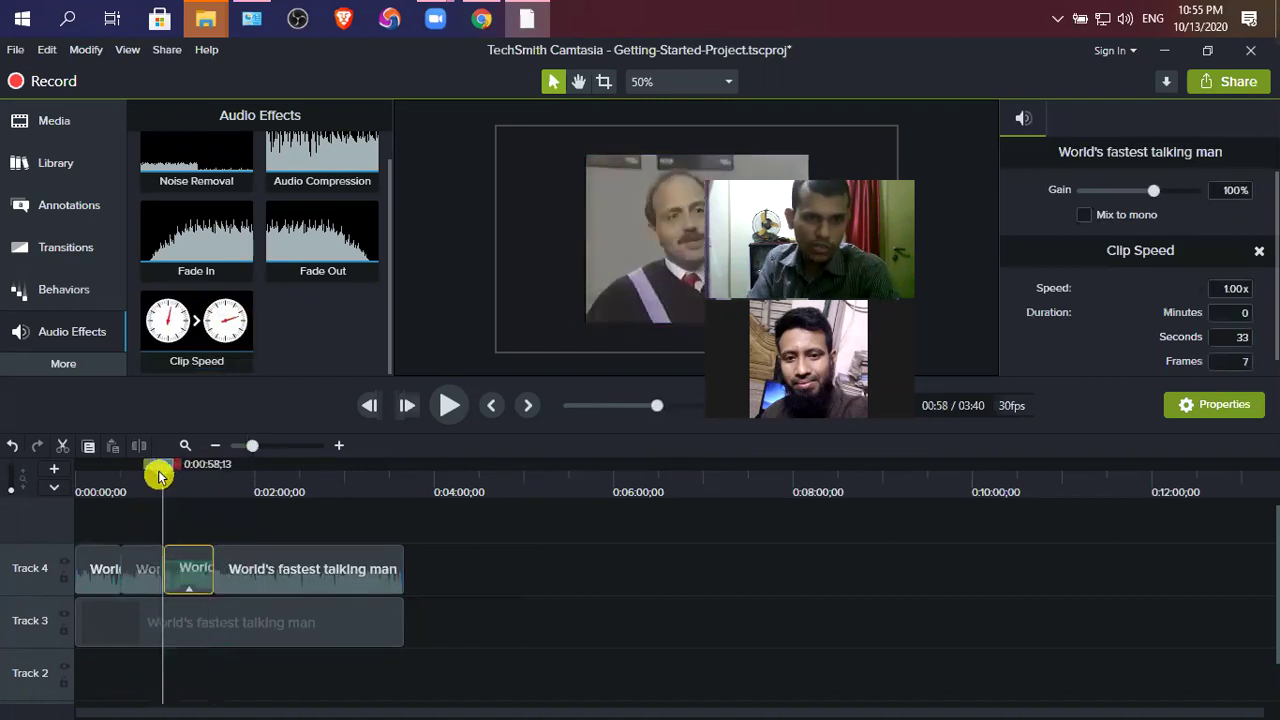
click(452, 405)
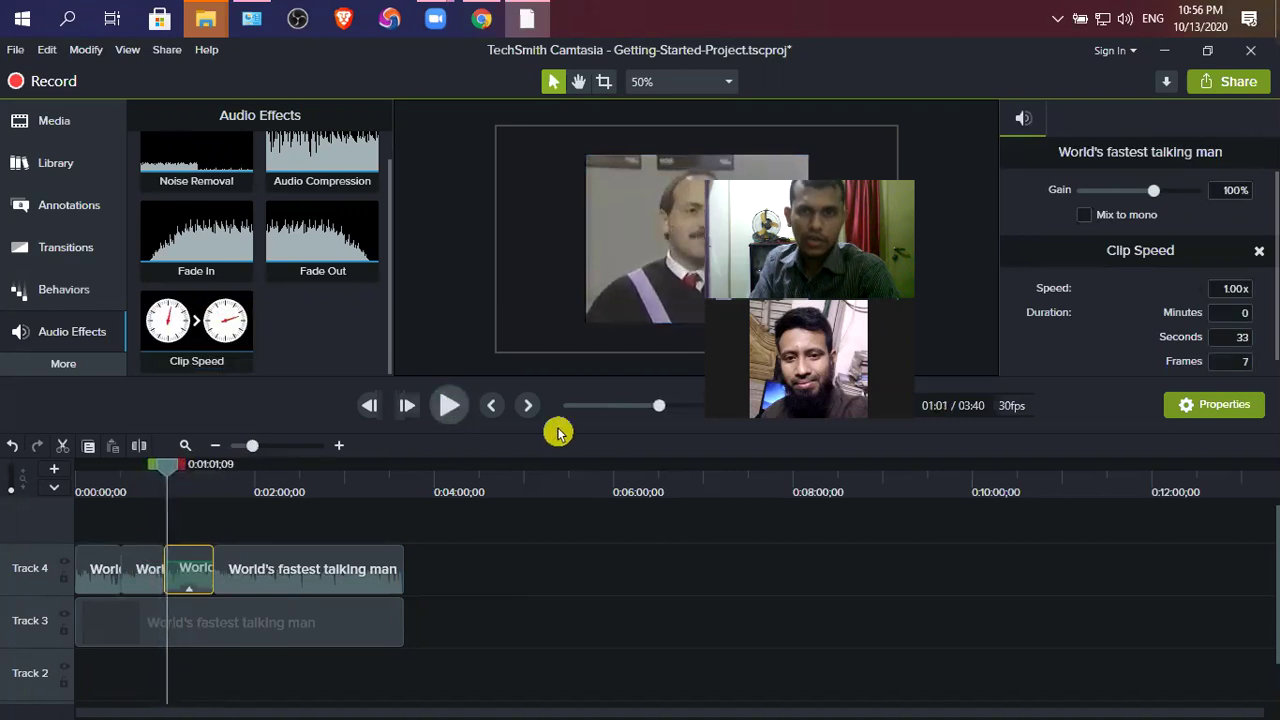
Step: Set the clip speed of that middle Track 4 section to 5.00x and deselect it
click(1230, 289)
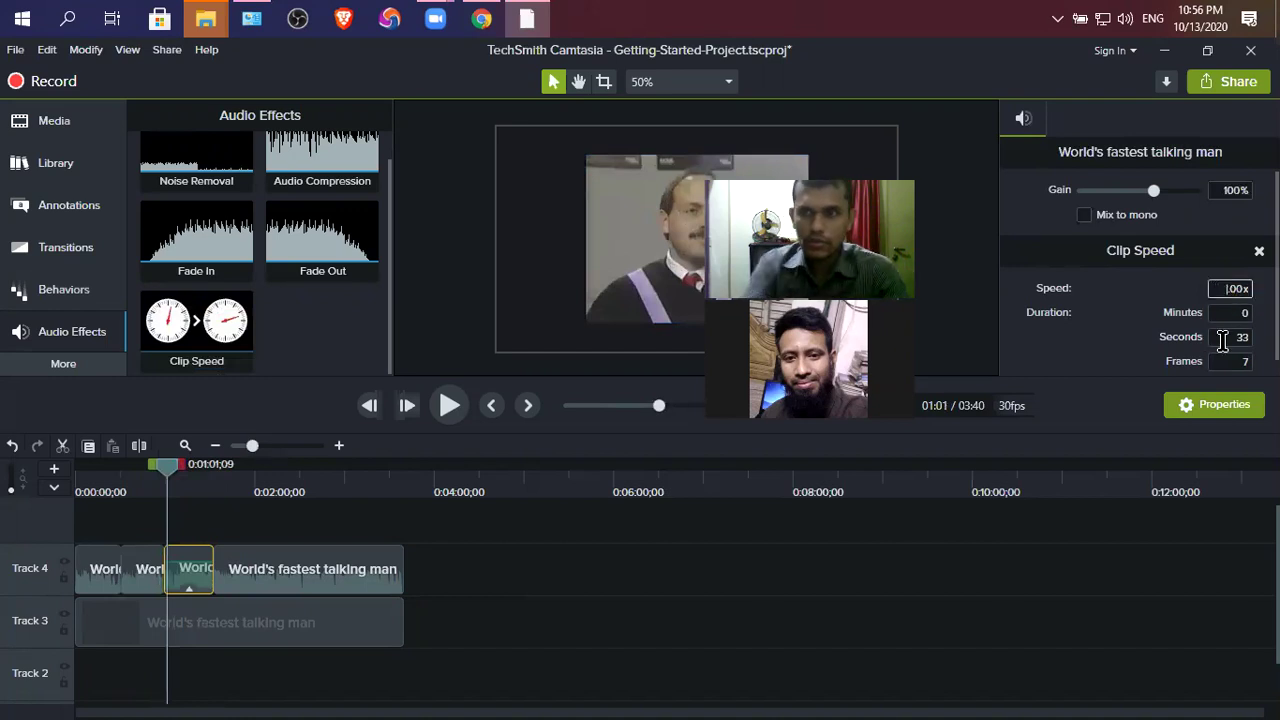
text(5)
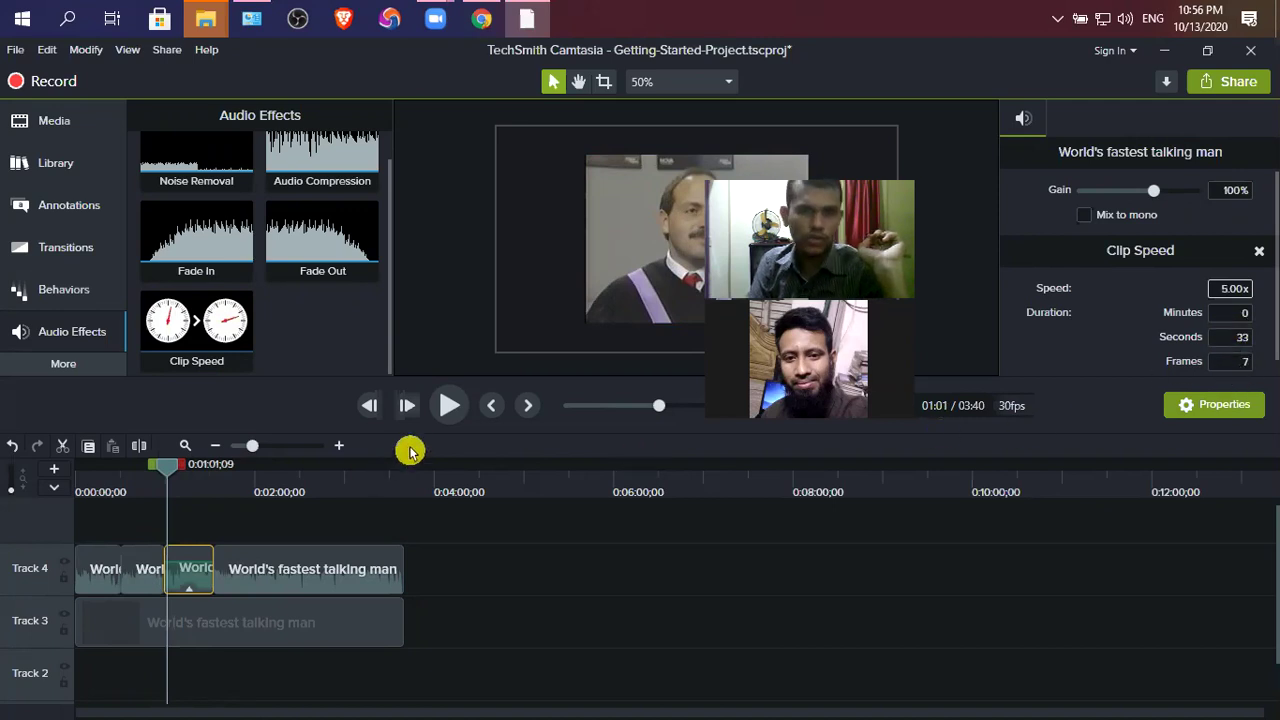
click(161, 471)
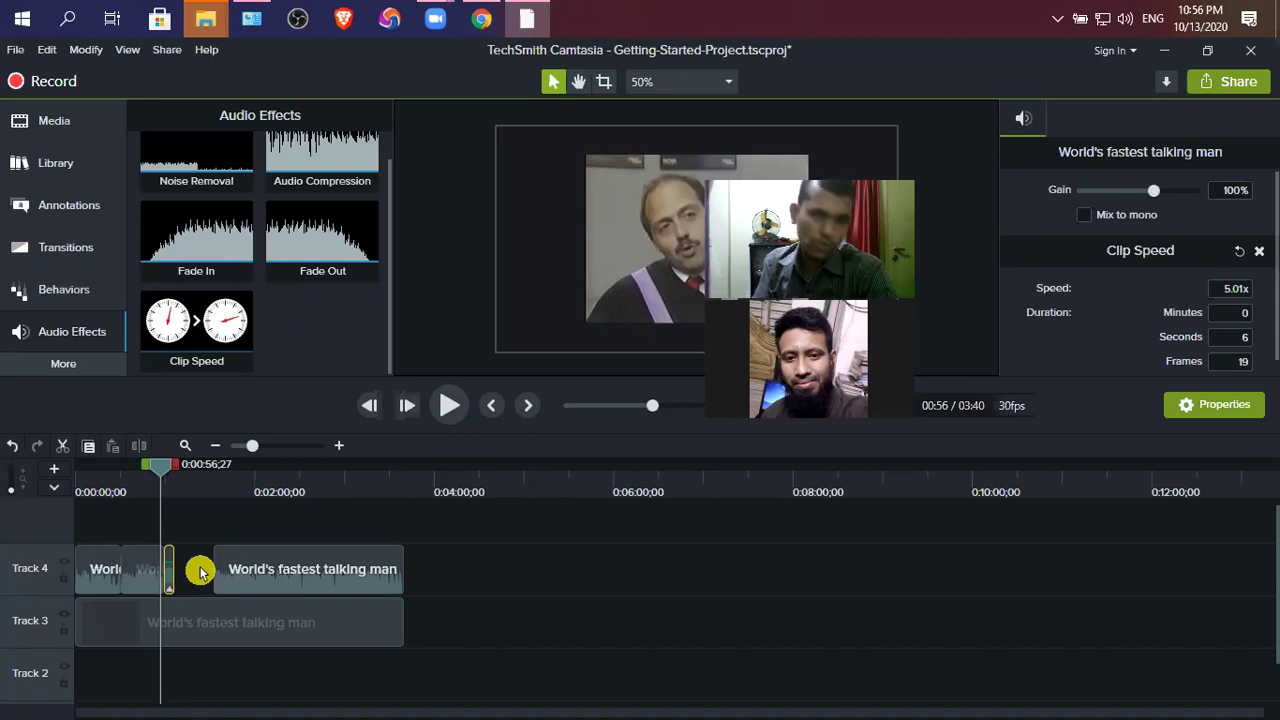
click(292, 518)
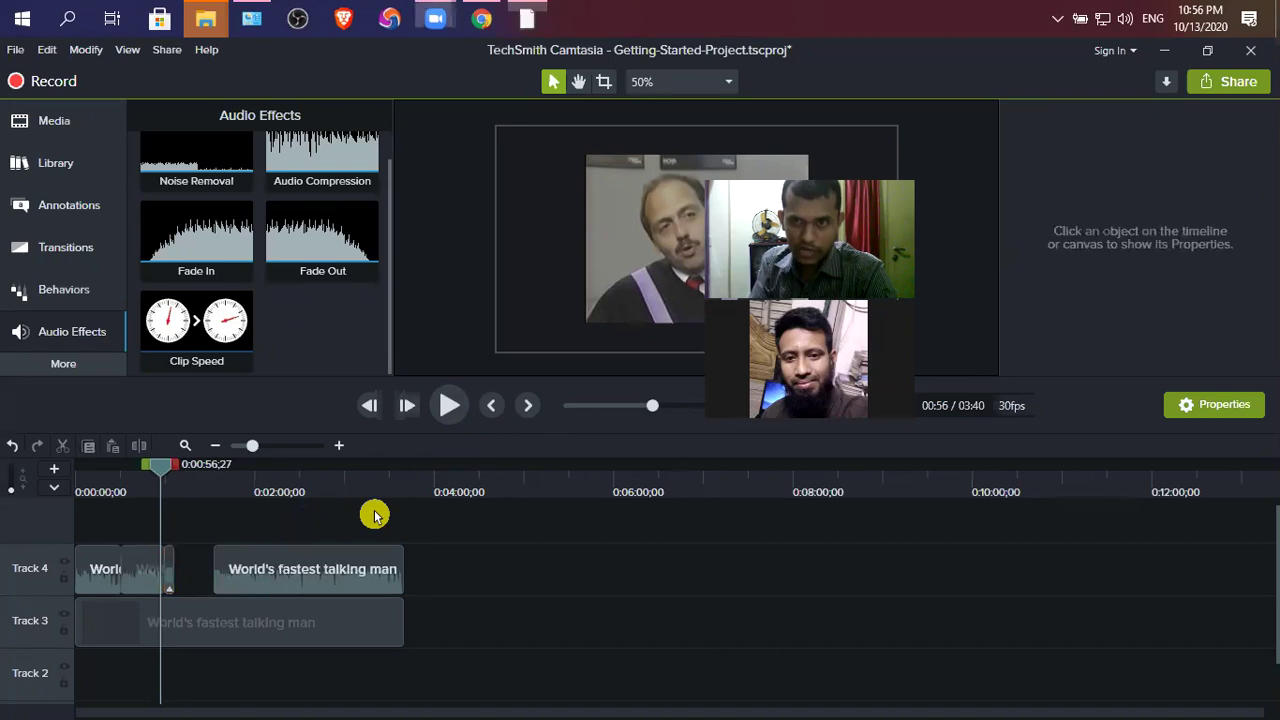
Step: Play the sped-up Track 4 section from about 0:00:57 and pause it at 0:01:04;17
click(450, 407)
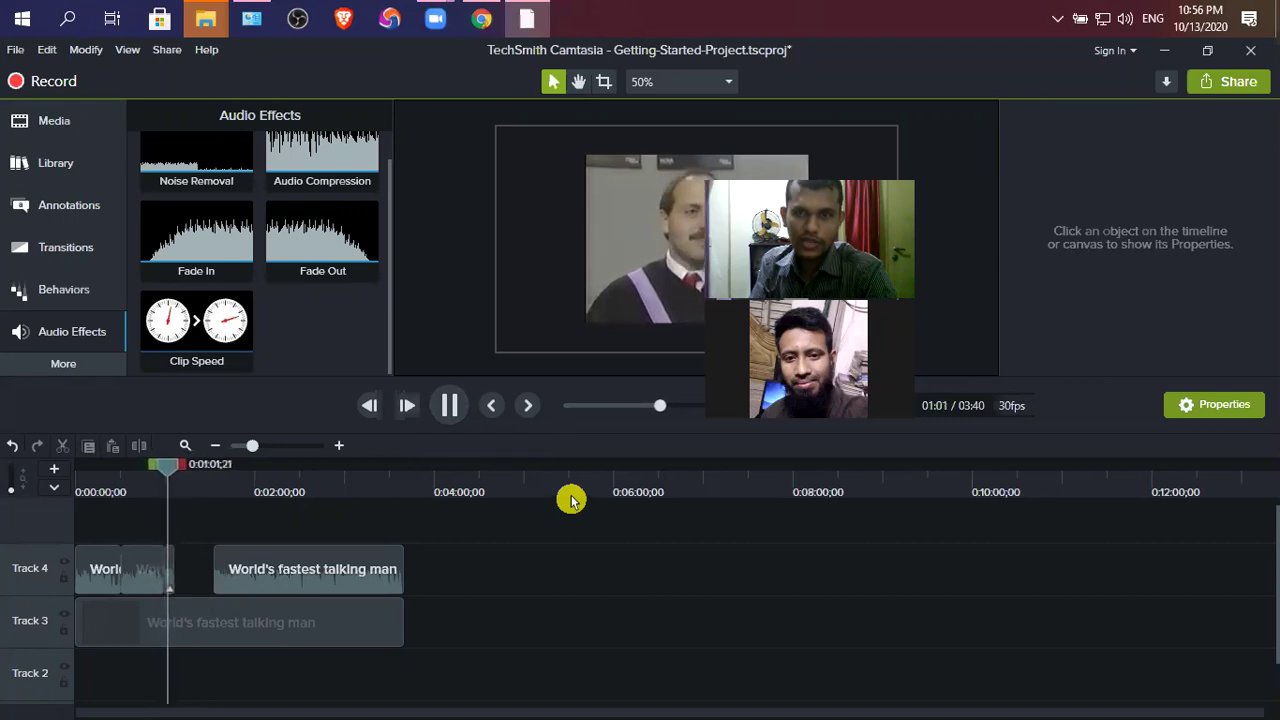
click(452, 408)
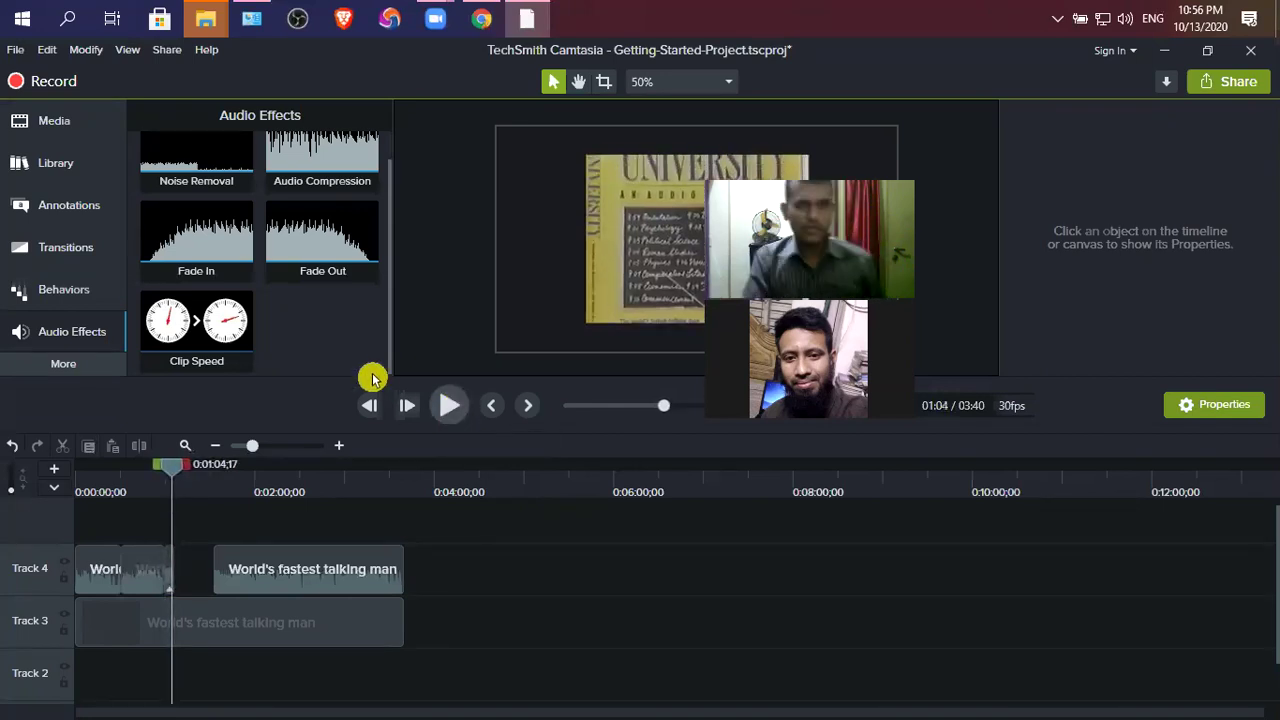
click(165, 318)
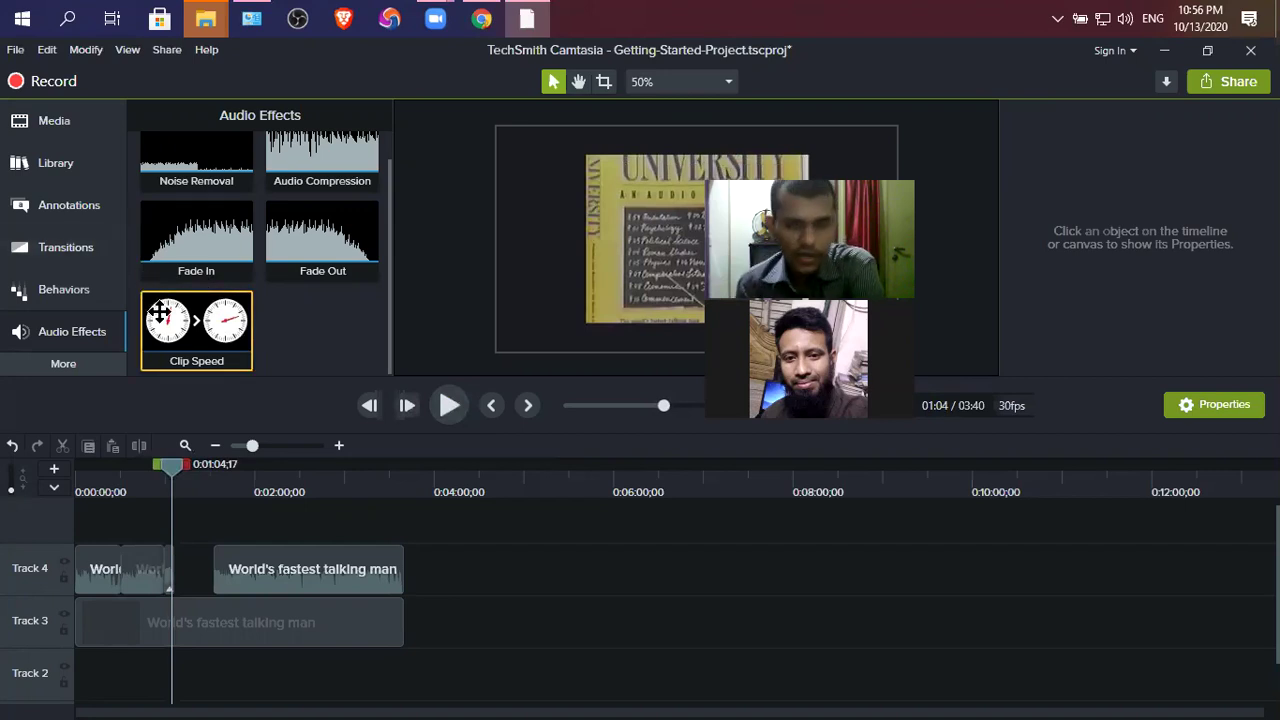
click(256, 364)
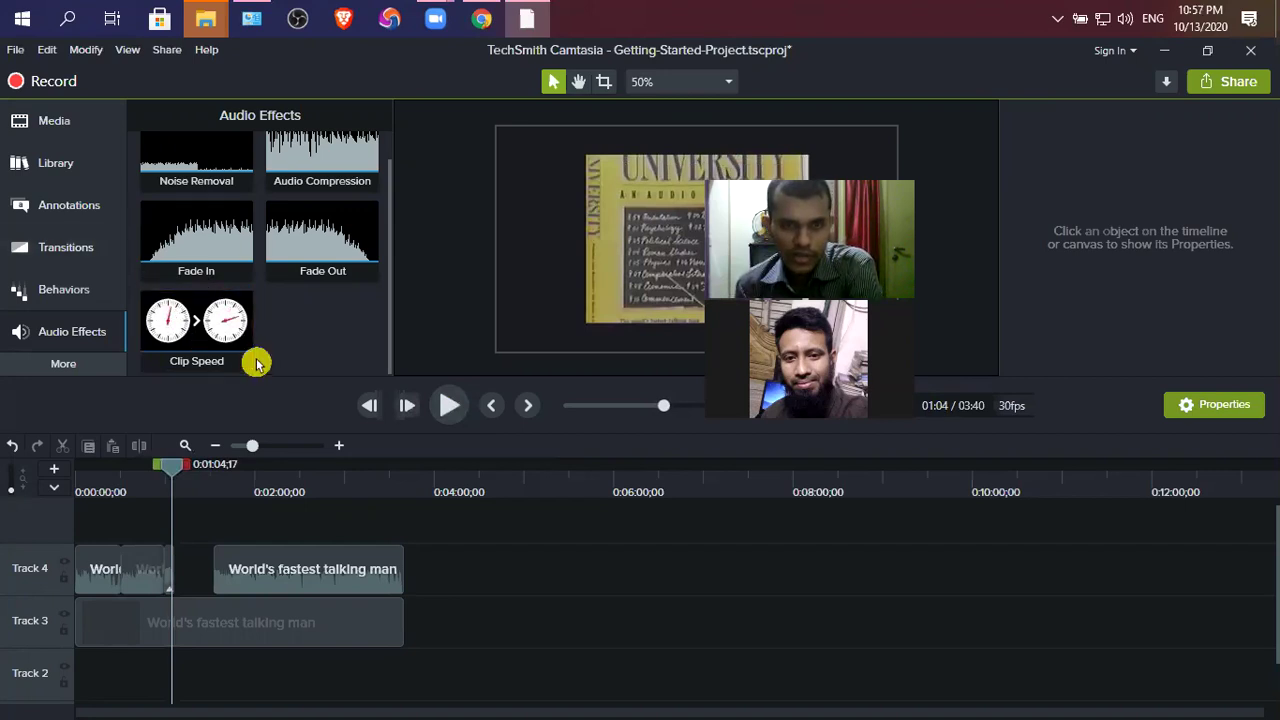
click(249, 350)
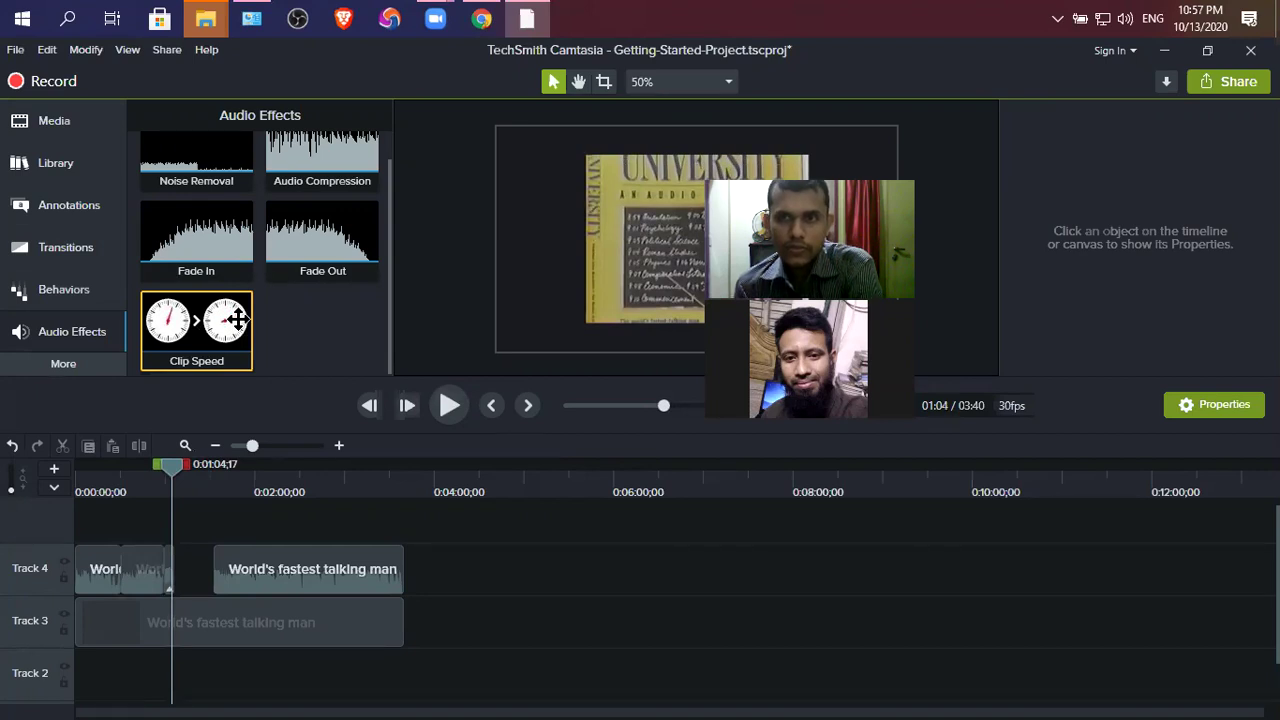
click(366, 334)
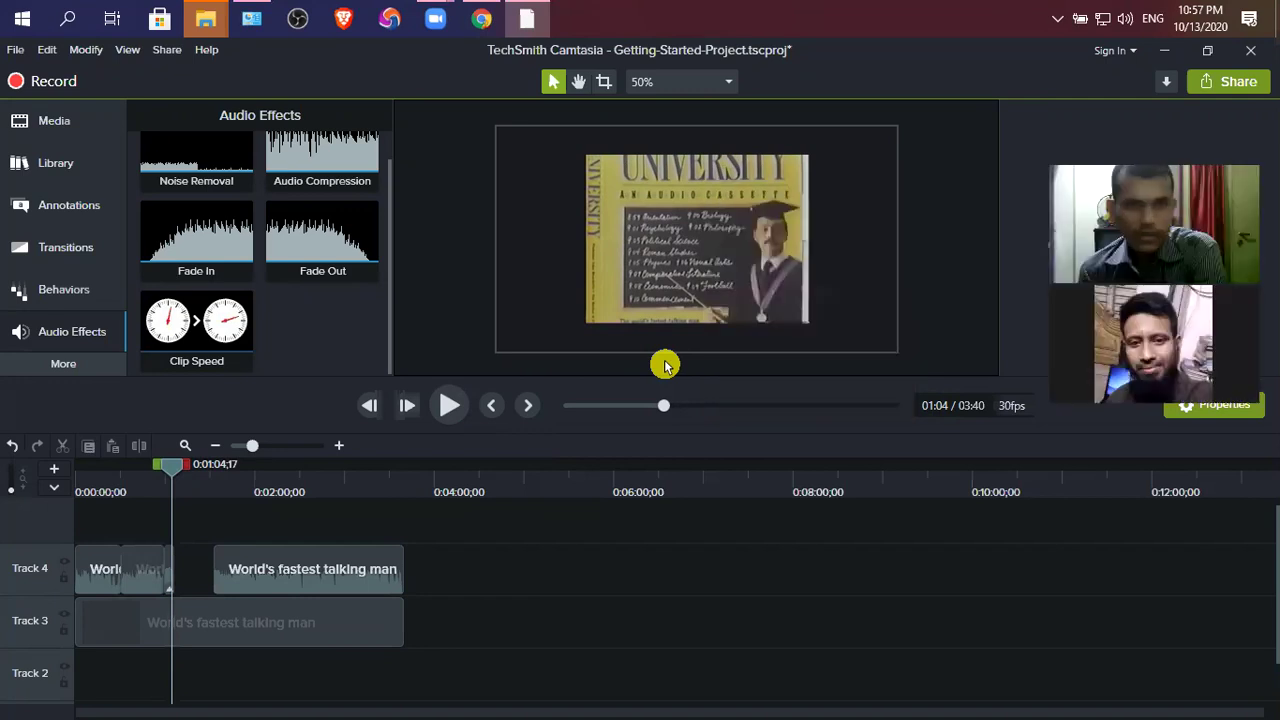
click(208, 300)
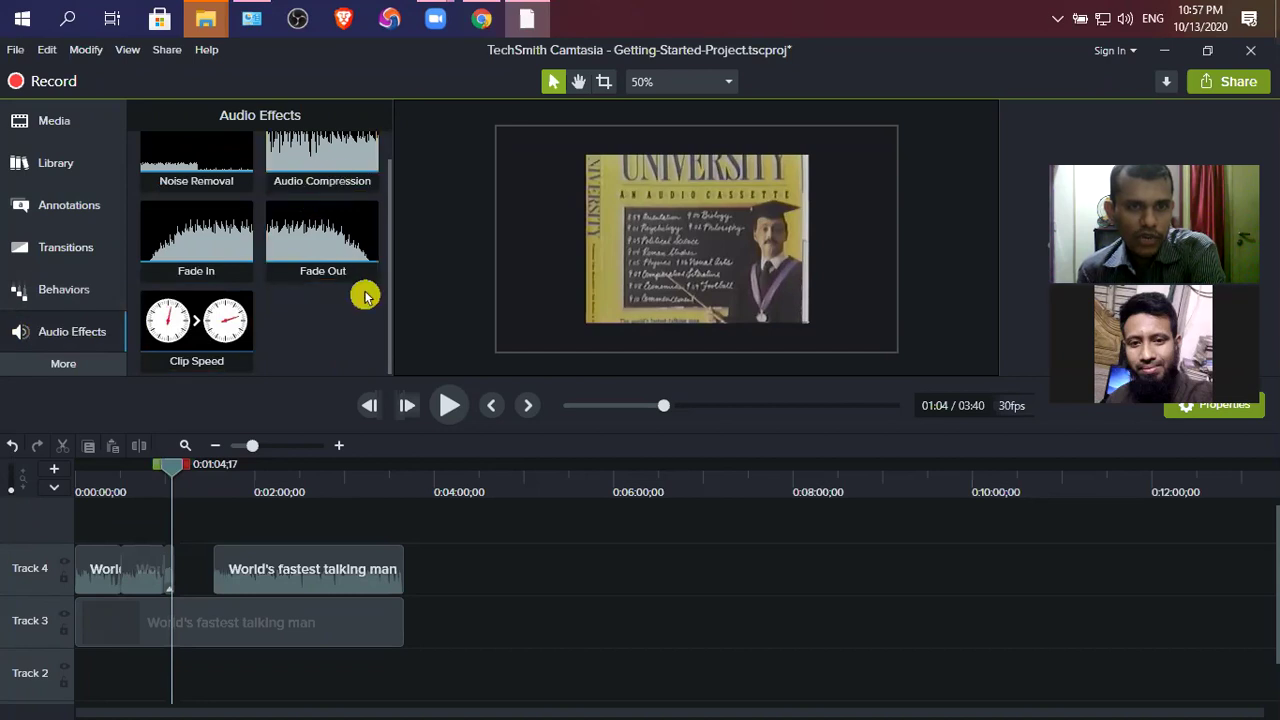
scroll(360, 290, up, 1)
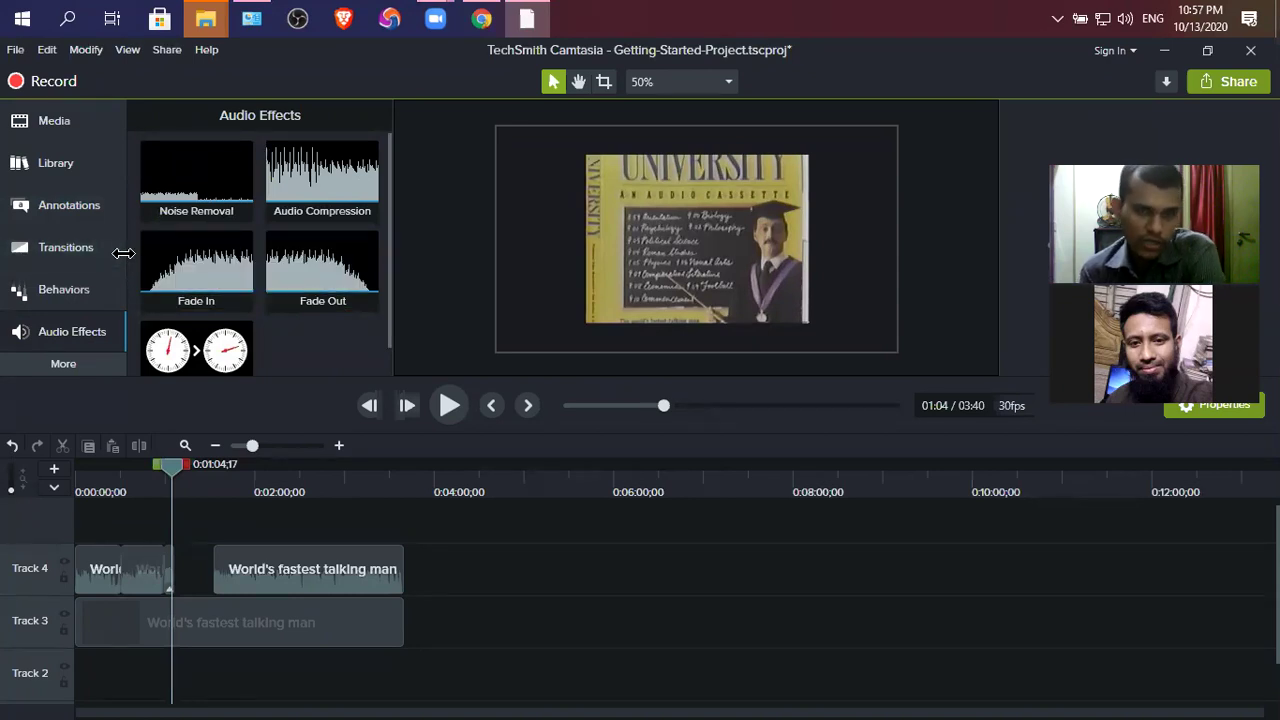
Step: Add the caption "welcome to digital learning point" at 0:01:04;17, followed by a blank caption at 0:01:08;17
click(63, 364)
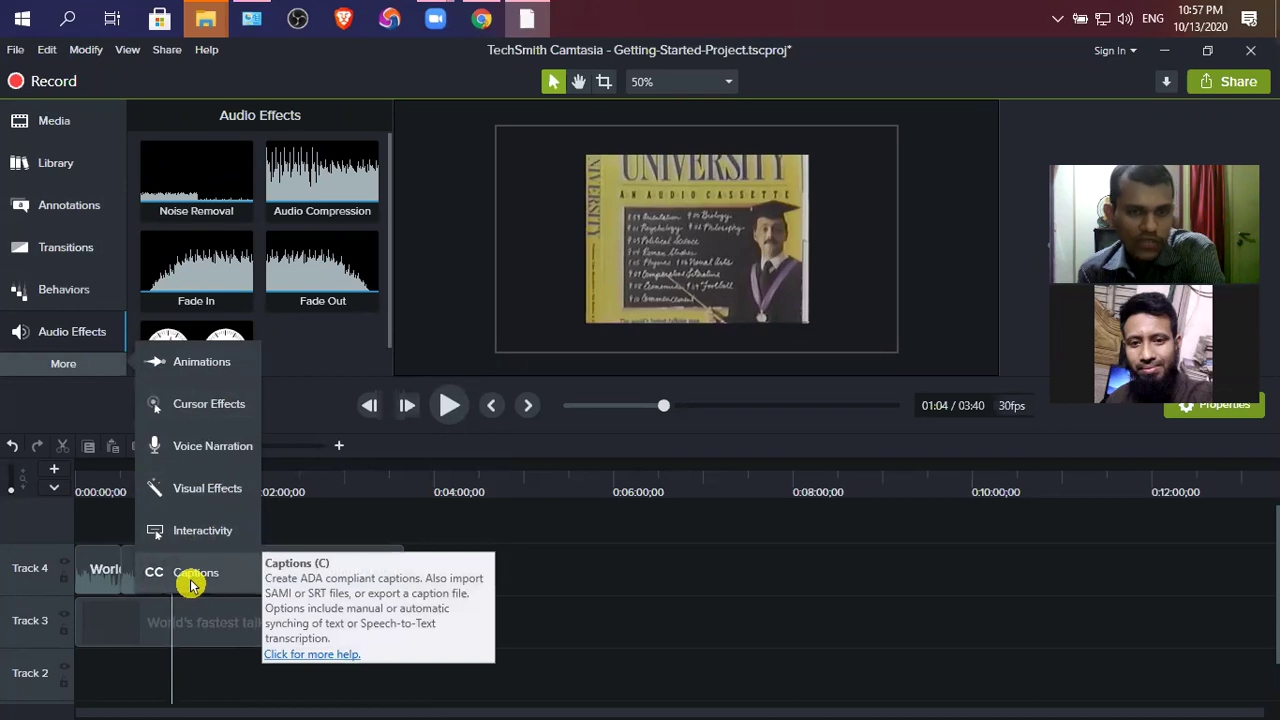
click(191, 585)
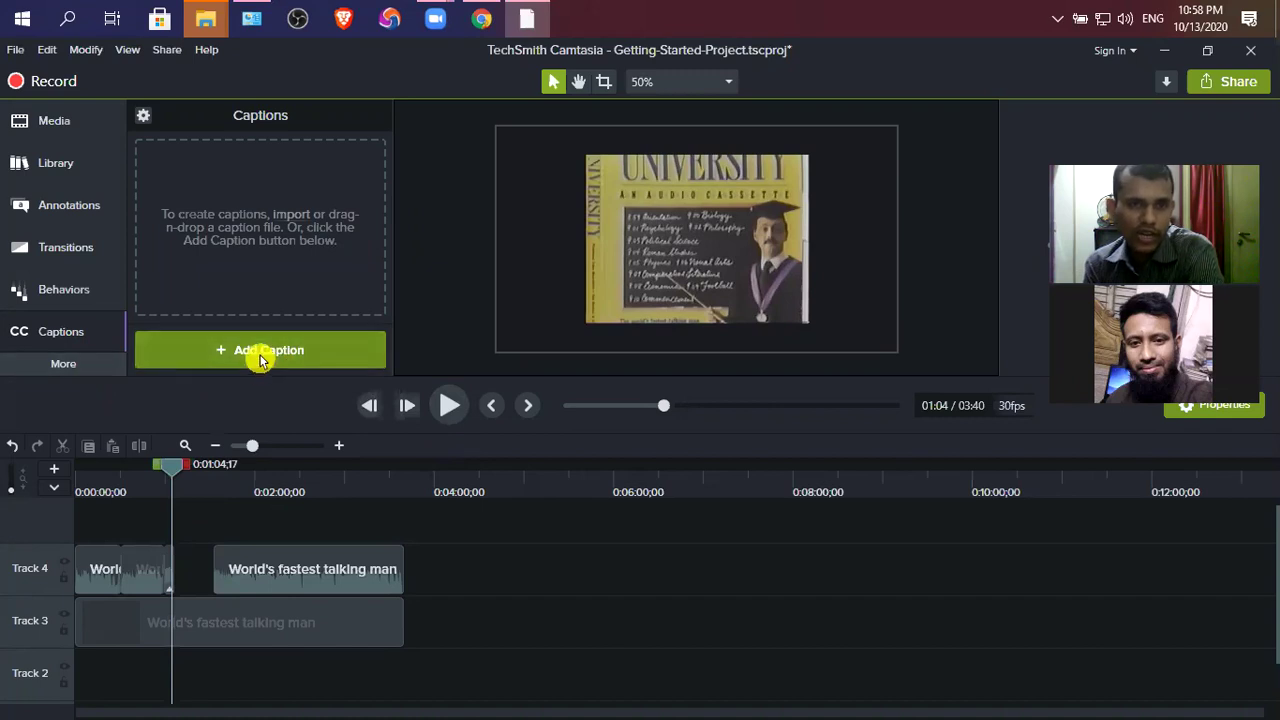
click(248, 354)
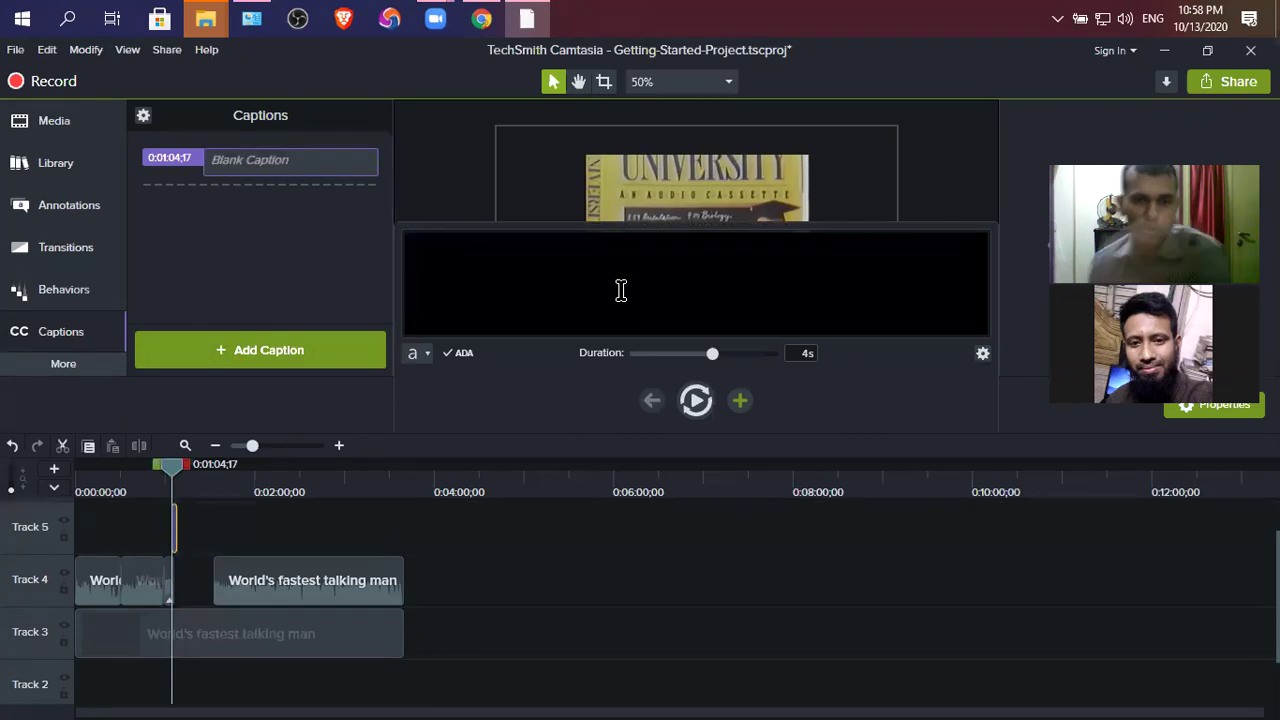
text(wel)
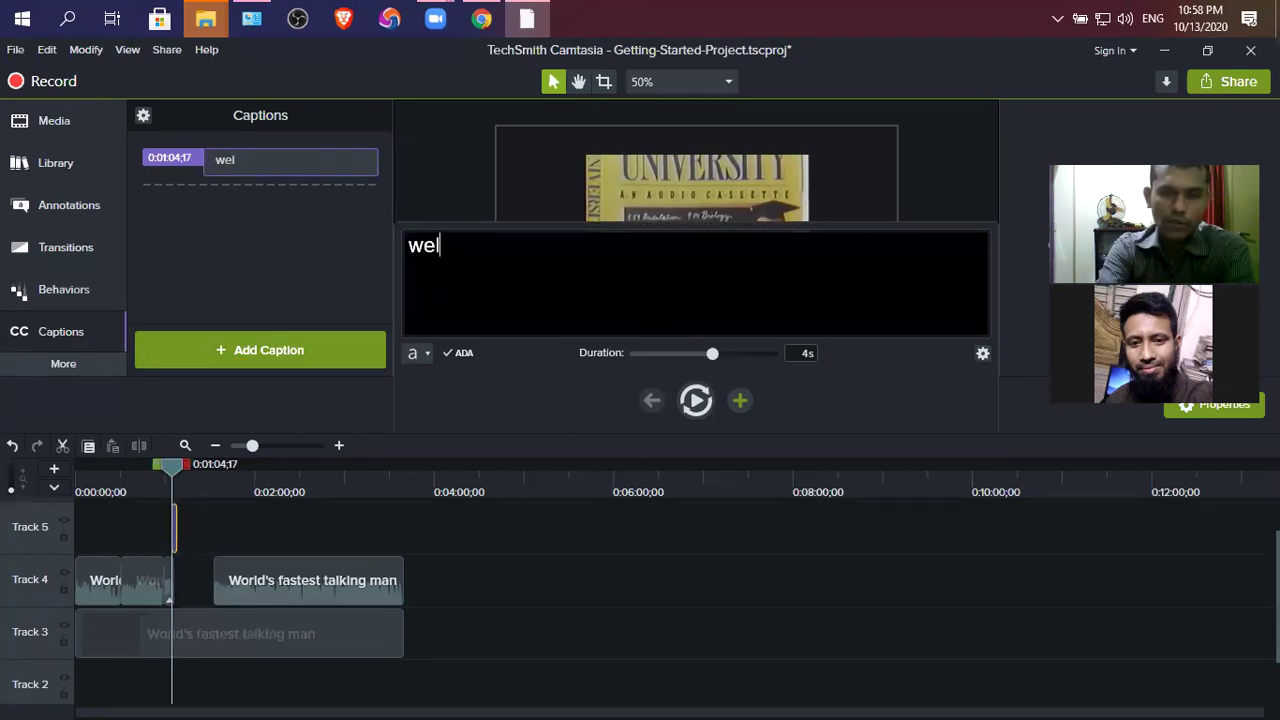
text(come to di)
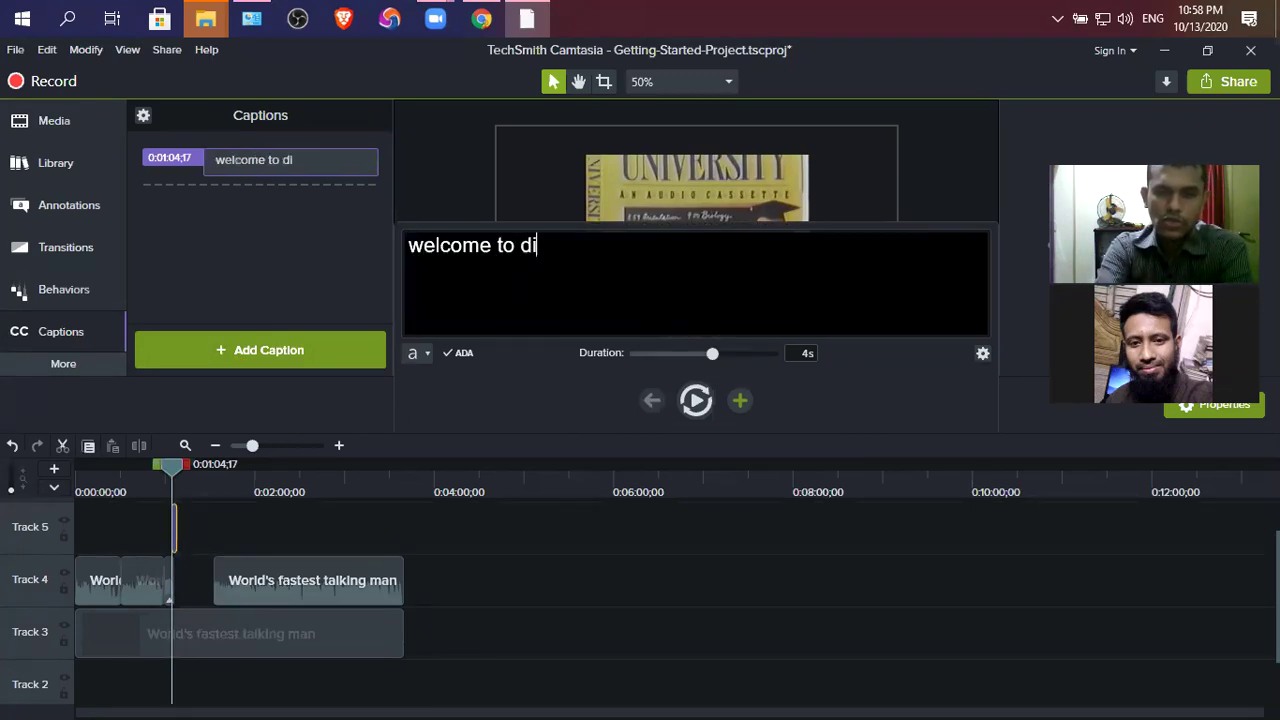
text(gital learning point)
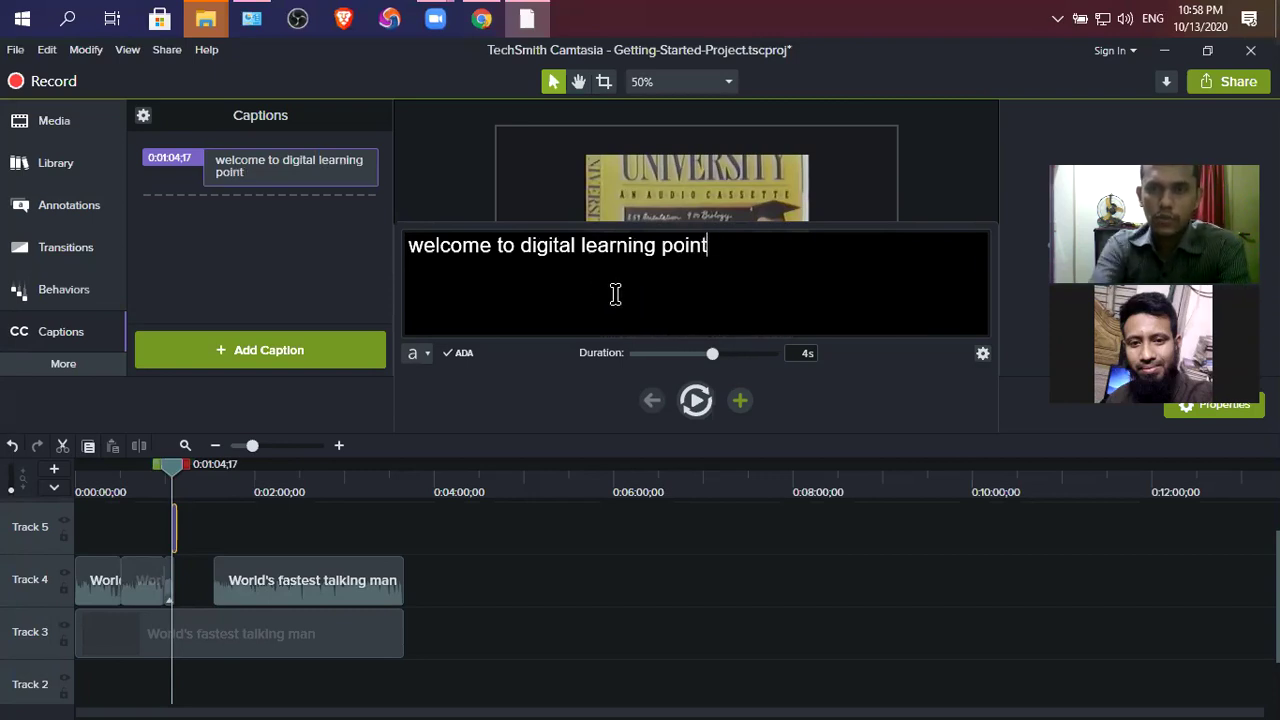
click(266, 357)
click(280, 206)
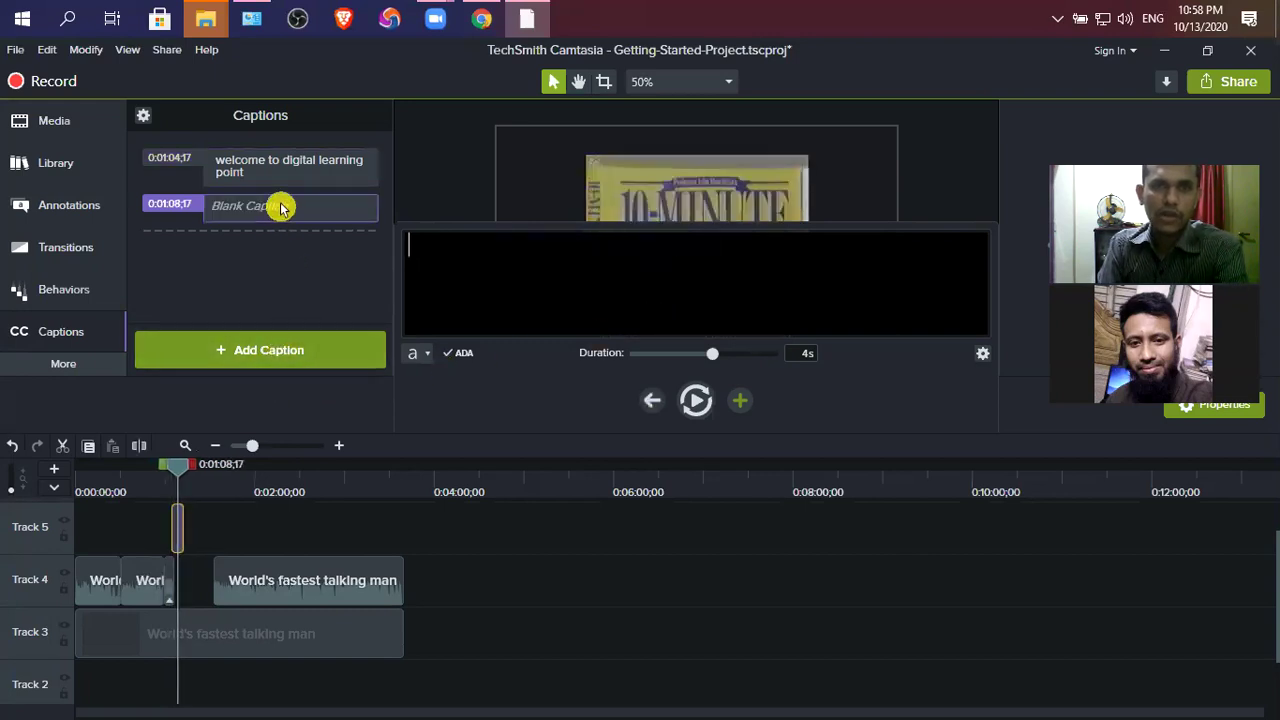
Step: Reopen the caption at 0:01:04;17 and delete all of its text
click(179, 160)
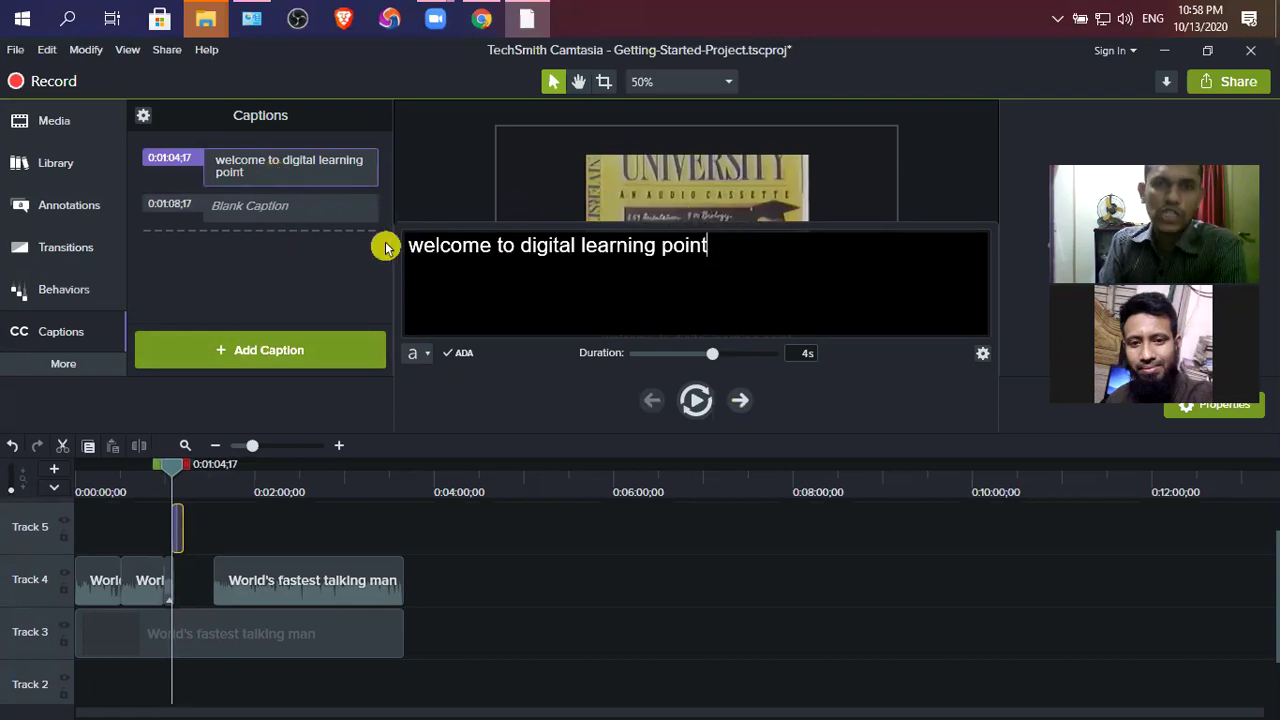
drag(726, 245, 403, 257)
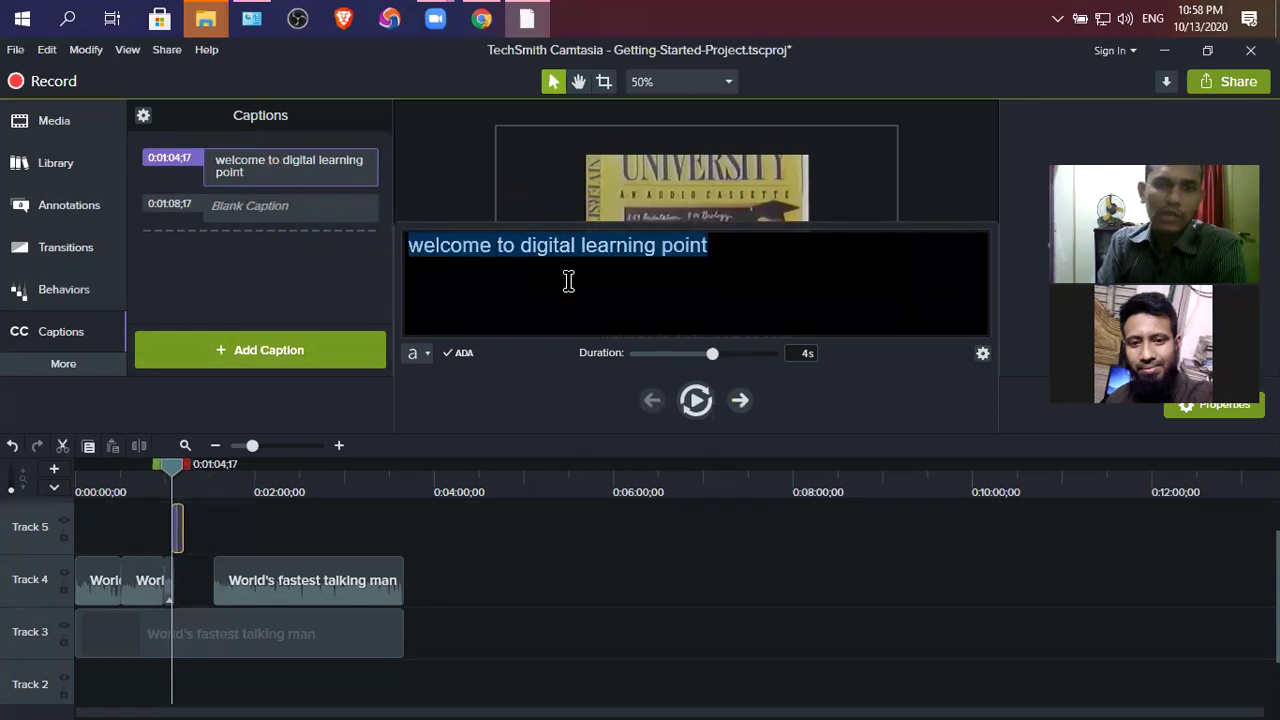
click(733, 245)
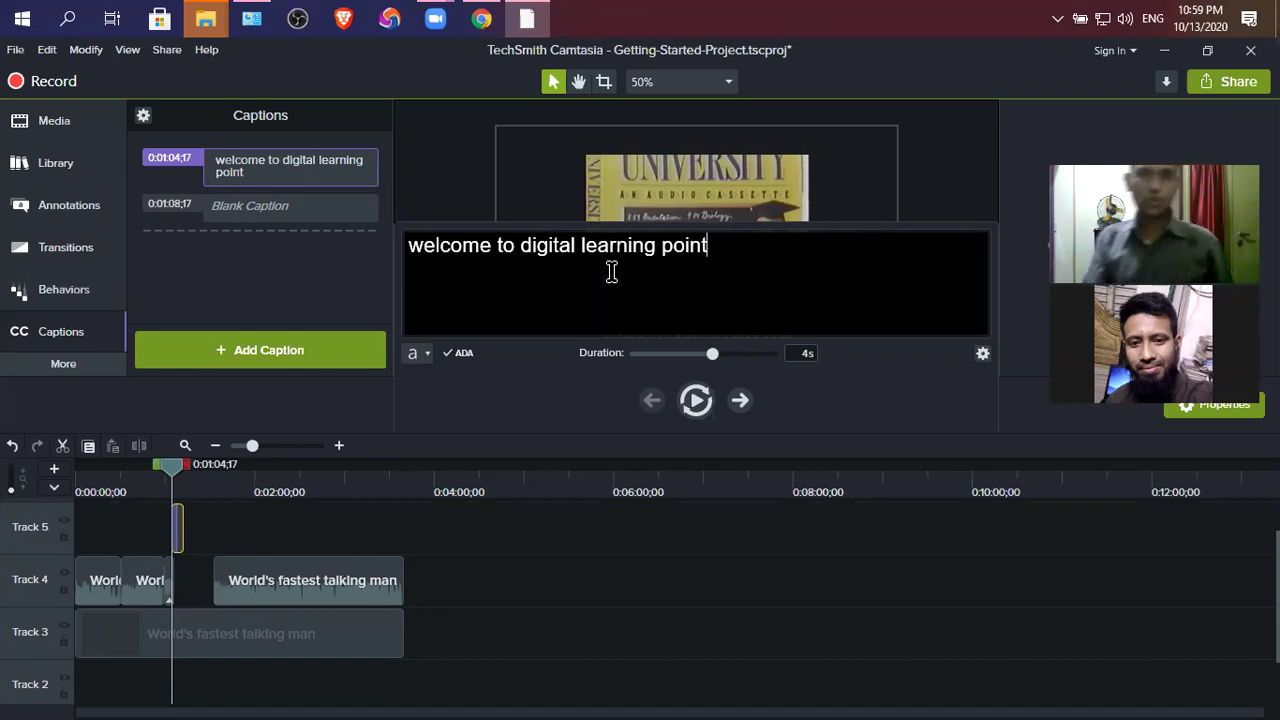
drag(723, 243, 400, 252)
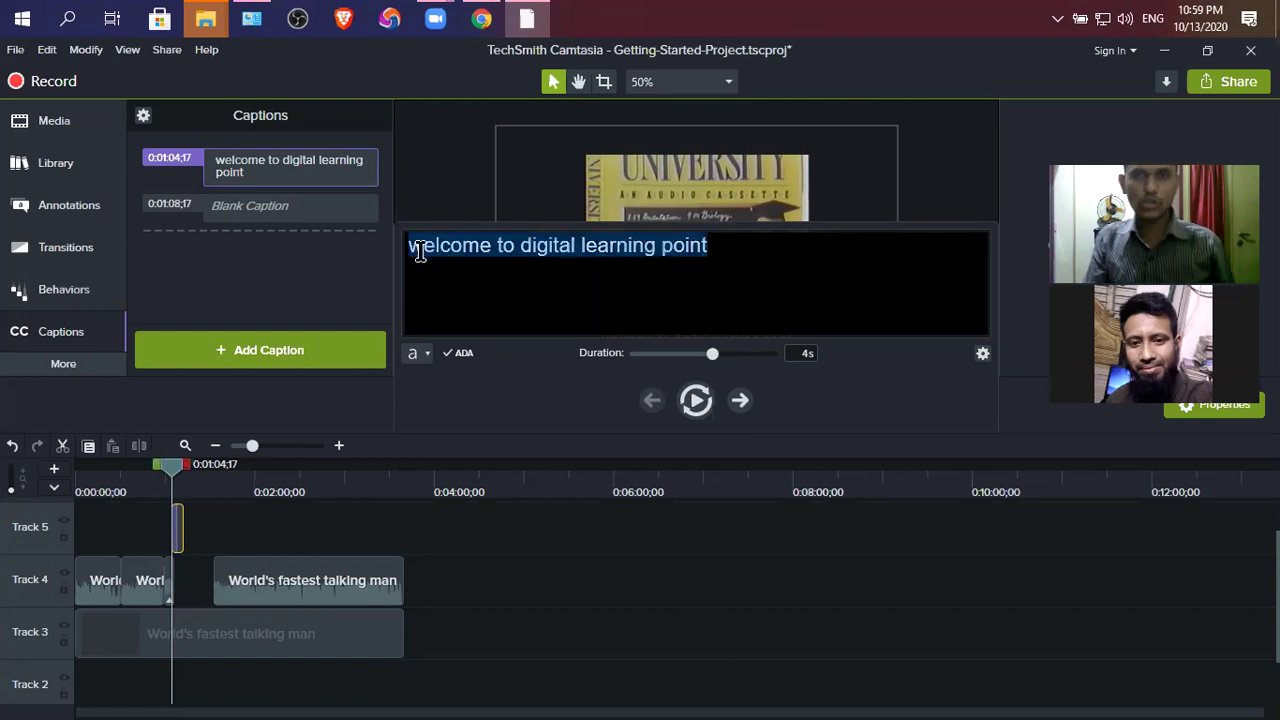
click(731, 245)
drag(731, 245, 391, 251)
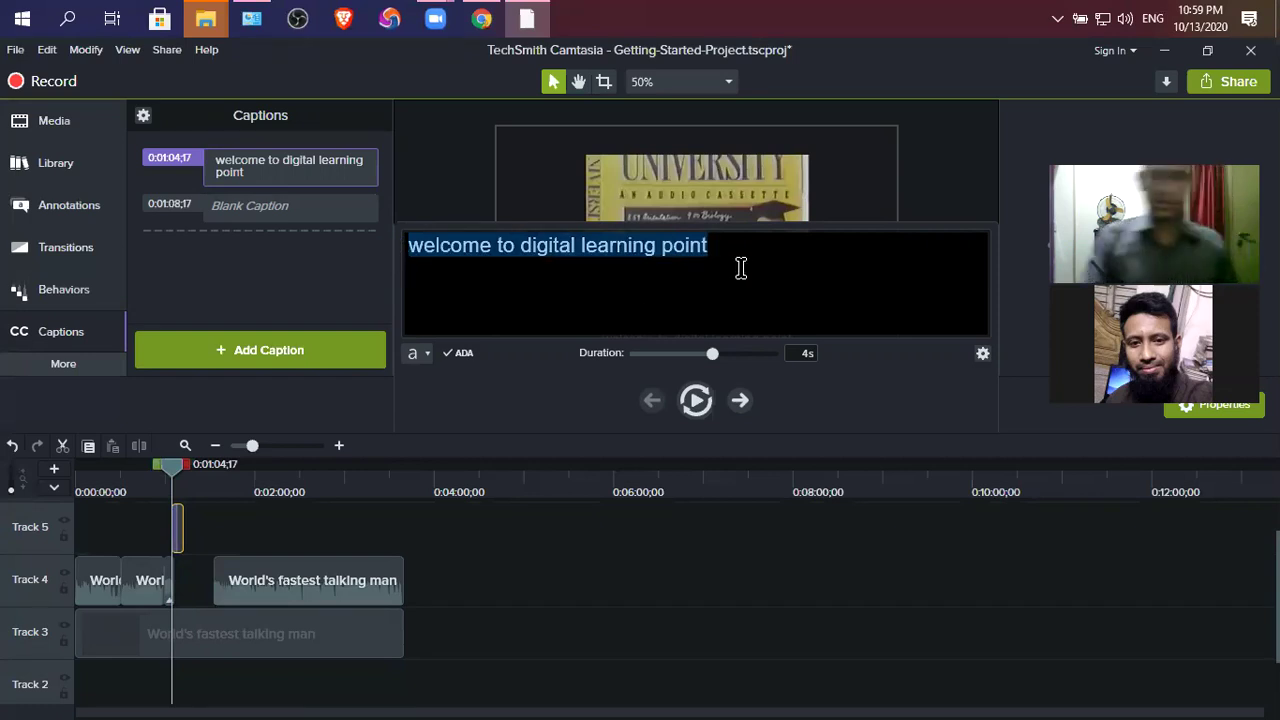
key(BackSpace)
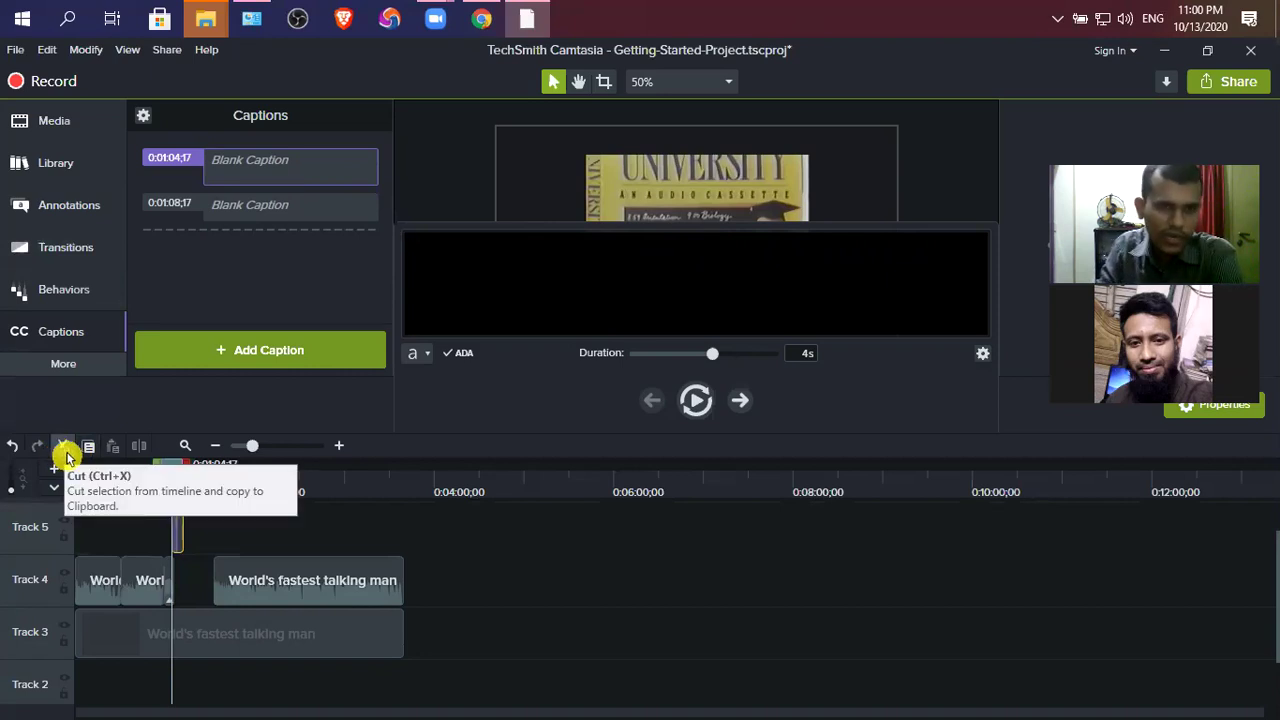
Step: Undo the caption edits and the Clip Speed change, going back until the Track 4 audio split at 0:01:32;27 is rejoined
click(158, 530)
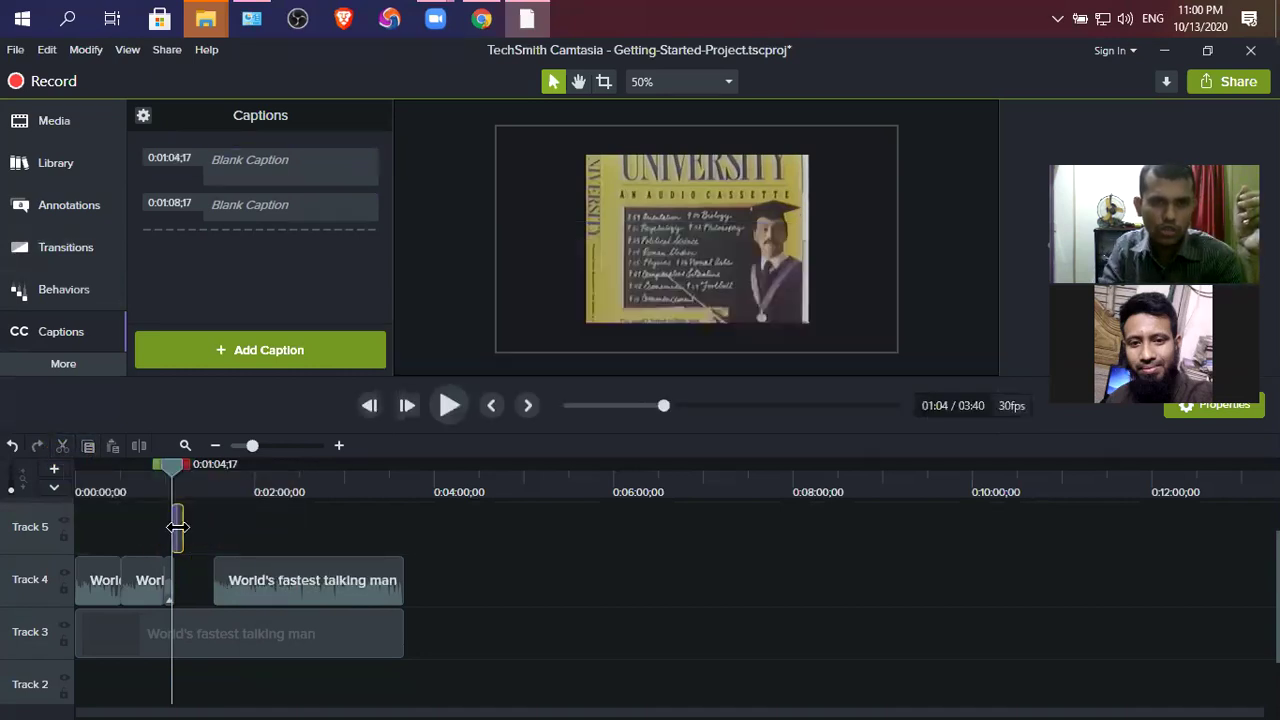
click(177, 530)
key(ctrl+z)
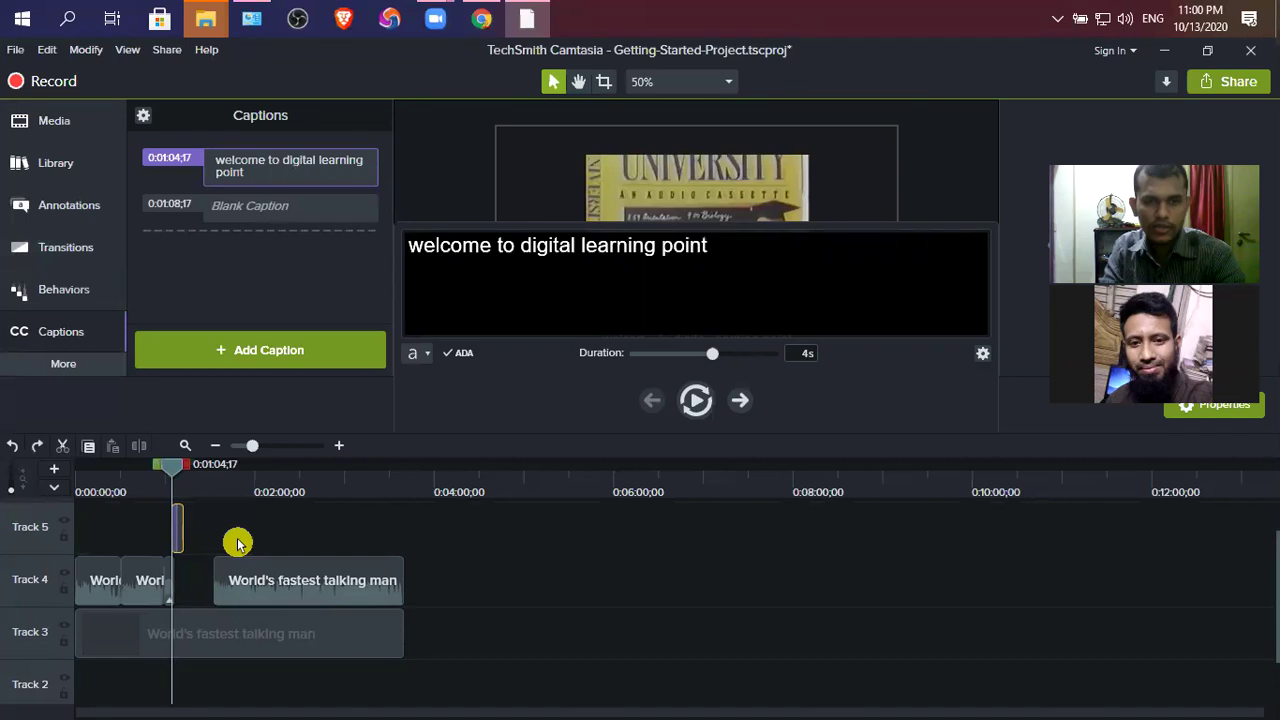
key(ctrl+z)
key(ctrl+z)
key(ctrl+z)
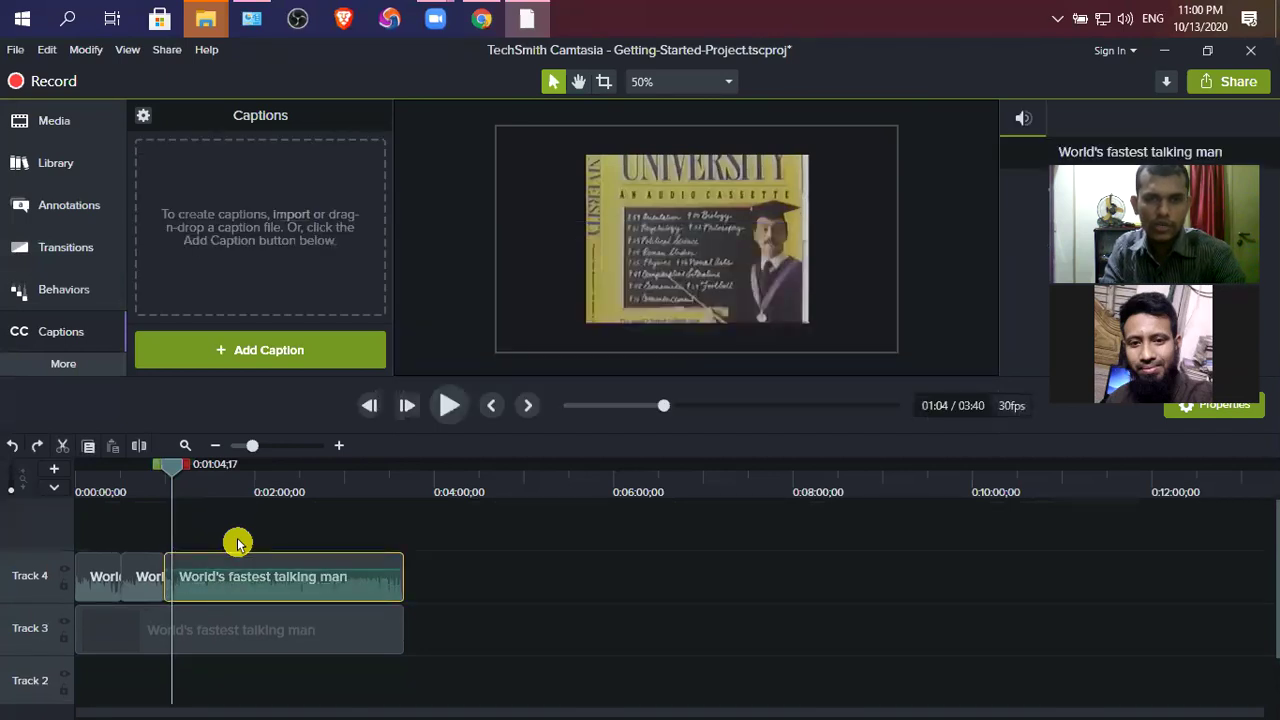
Step: Cut the second audio part from Track 4, paste it, and place it on Track 5 starting just after 0:04:00;00
click(150, 578)
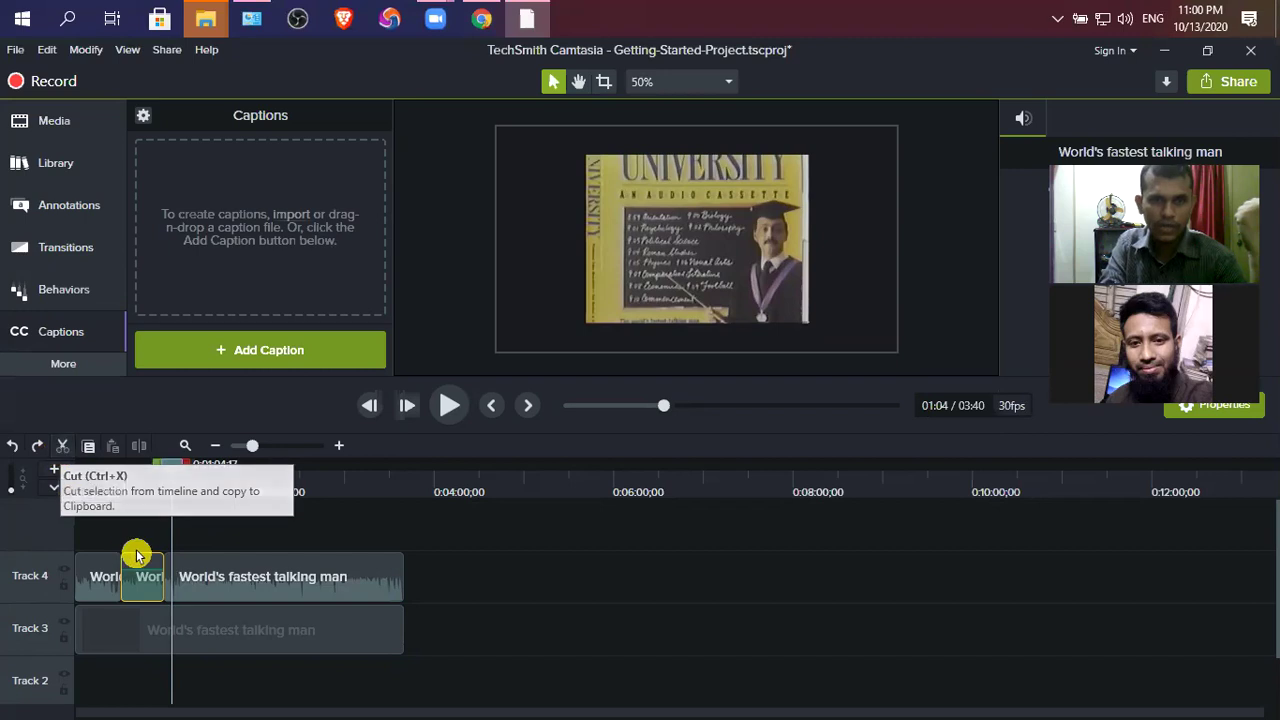
click(63, 450)
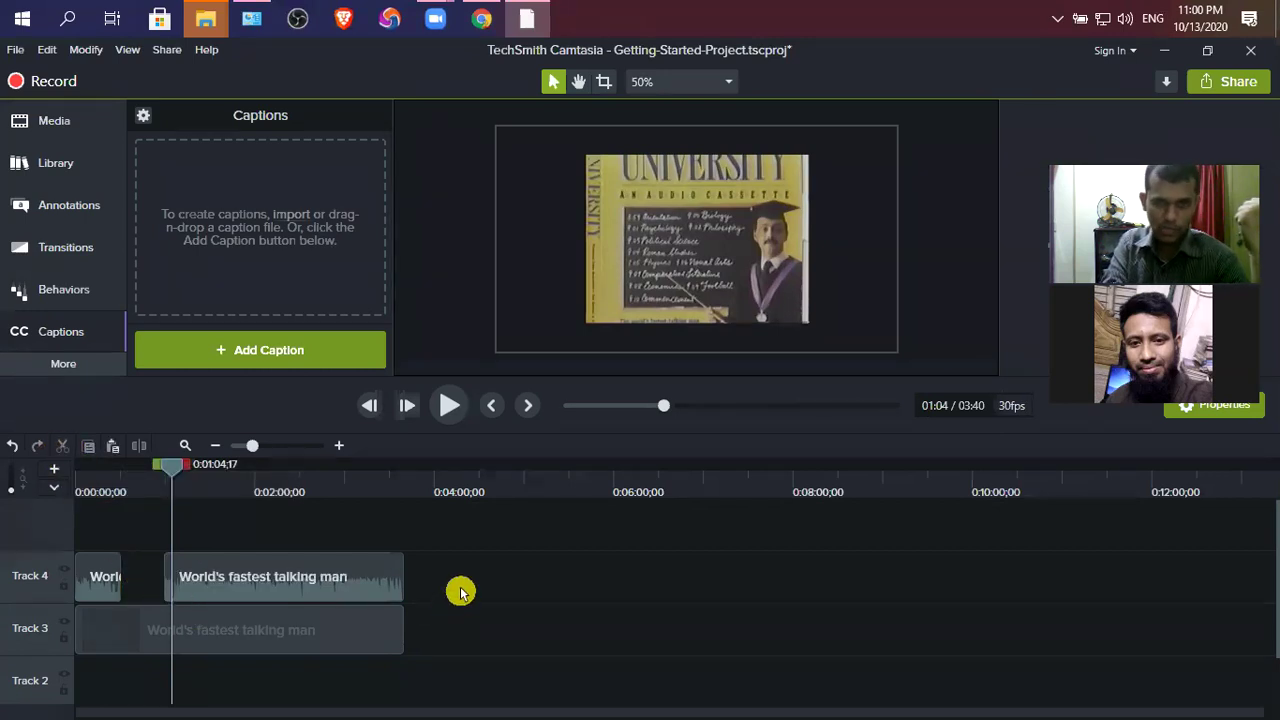
click(115, 450)
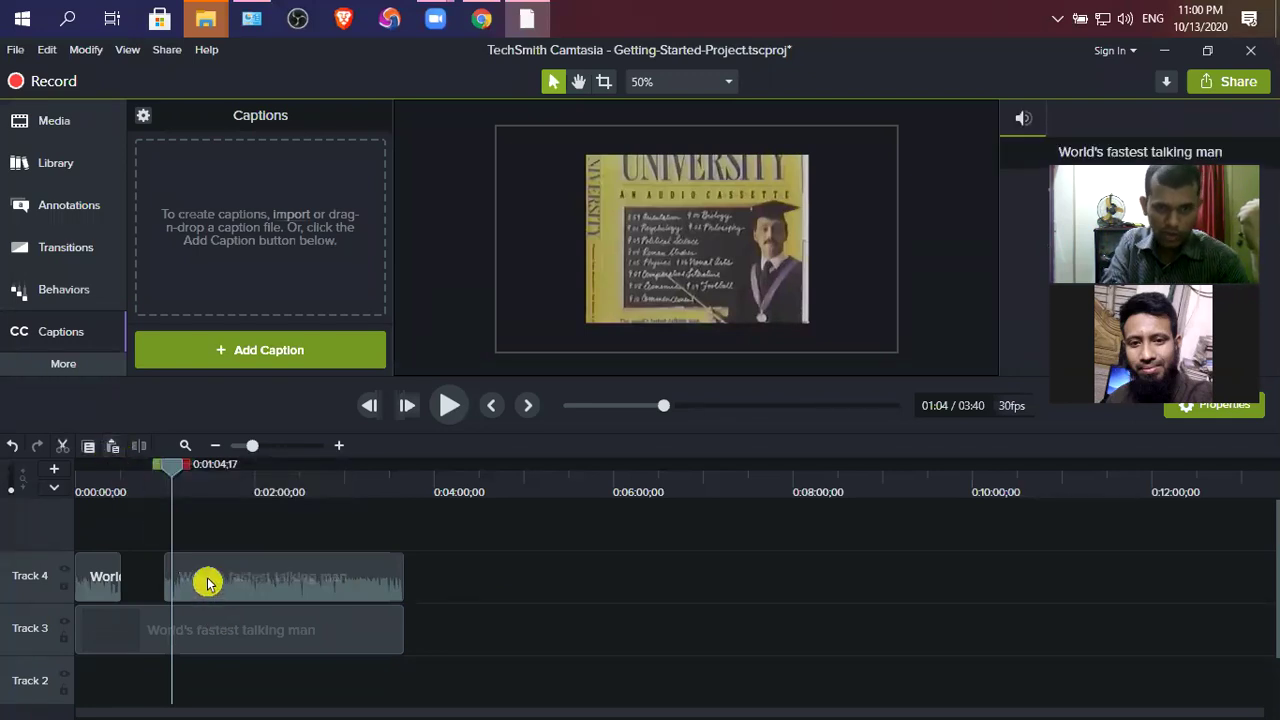
drag(194, 686, 432, 640)
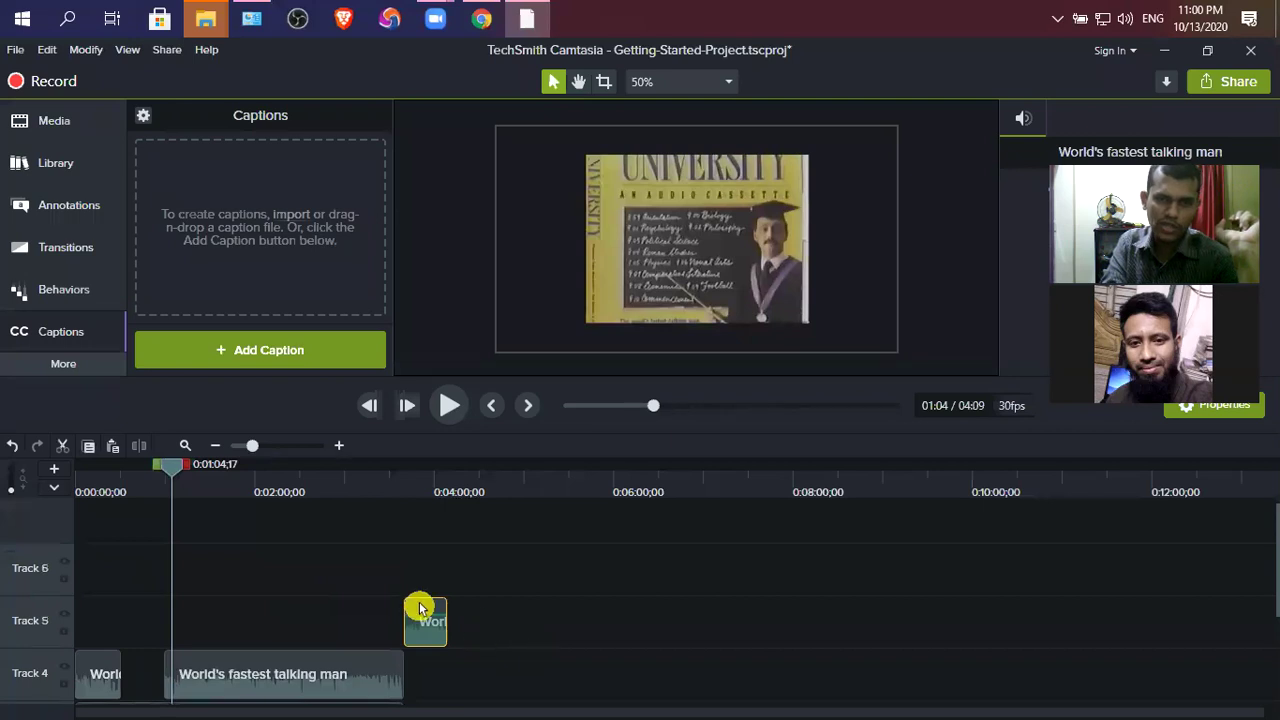
drag(431, 629, 466, 628)
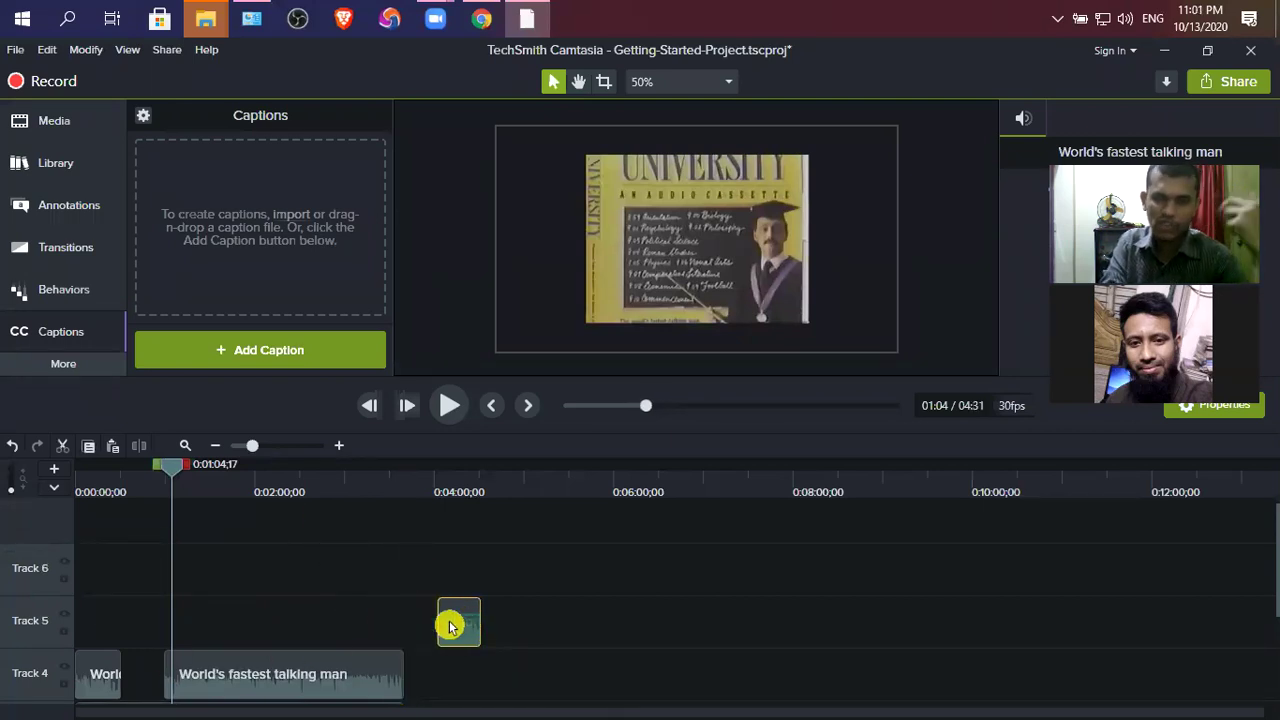
Step: Move the pasted audio part from Track 5 back into the gap between the two Track 4 audio parts
scroll(228, 607, down, 1)
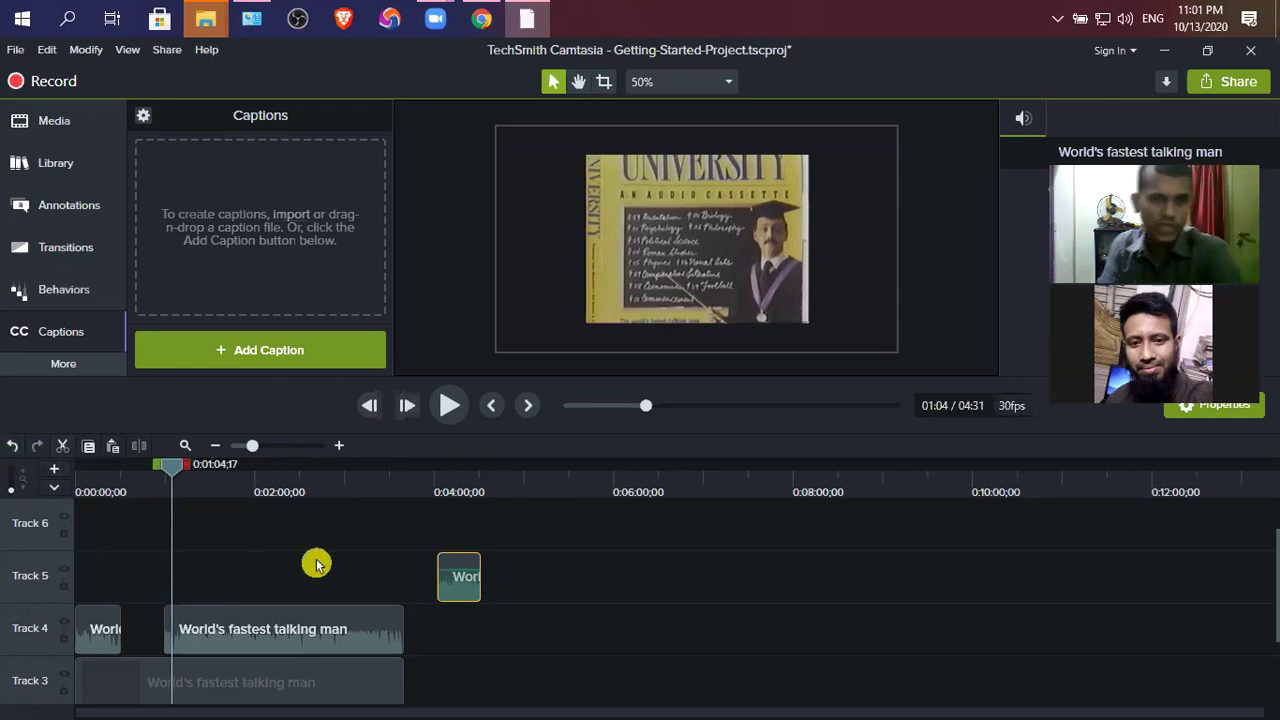
scroll(423, 563, up, 1)
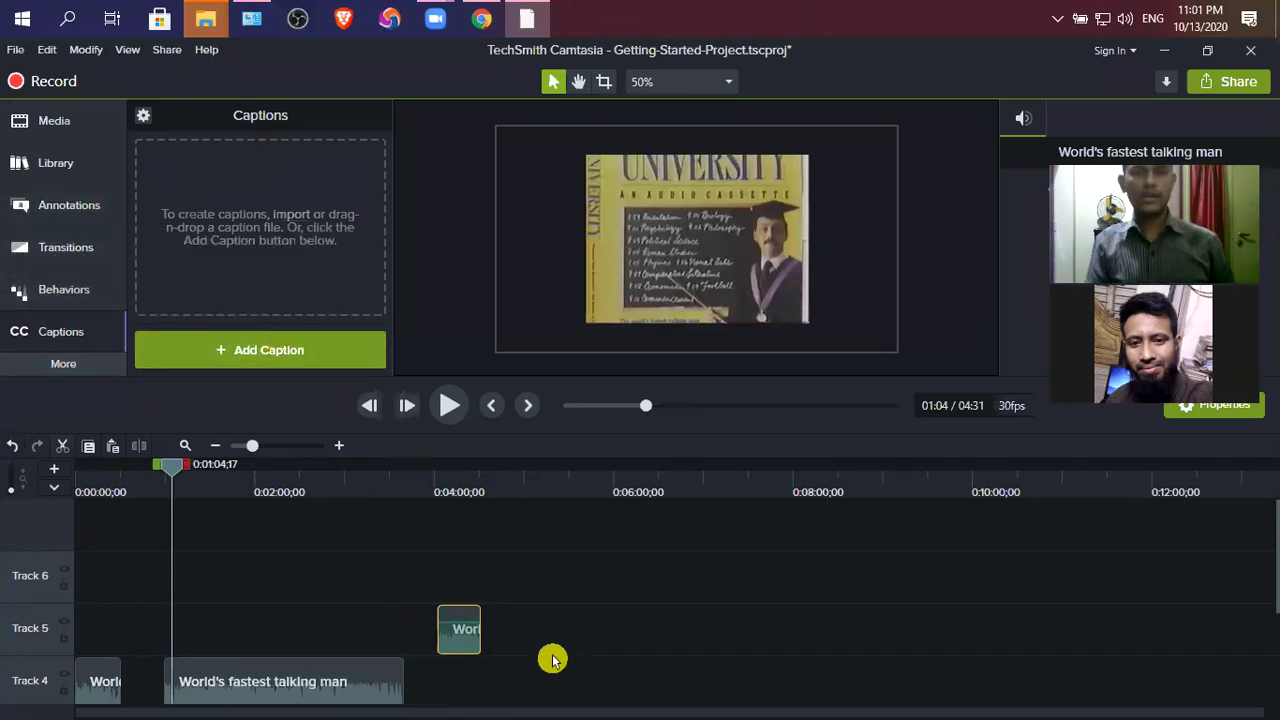
scroll(570, 690, down, 3)
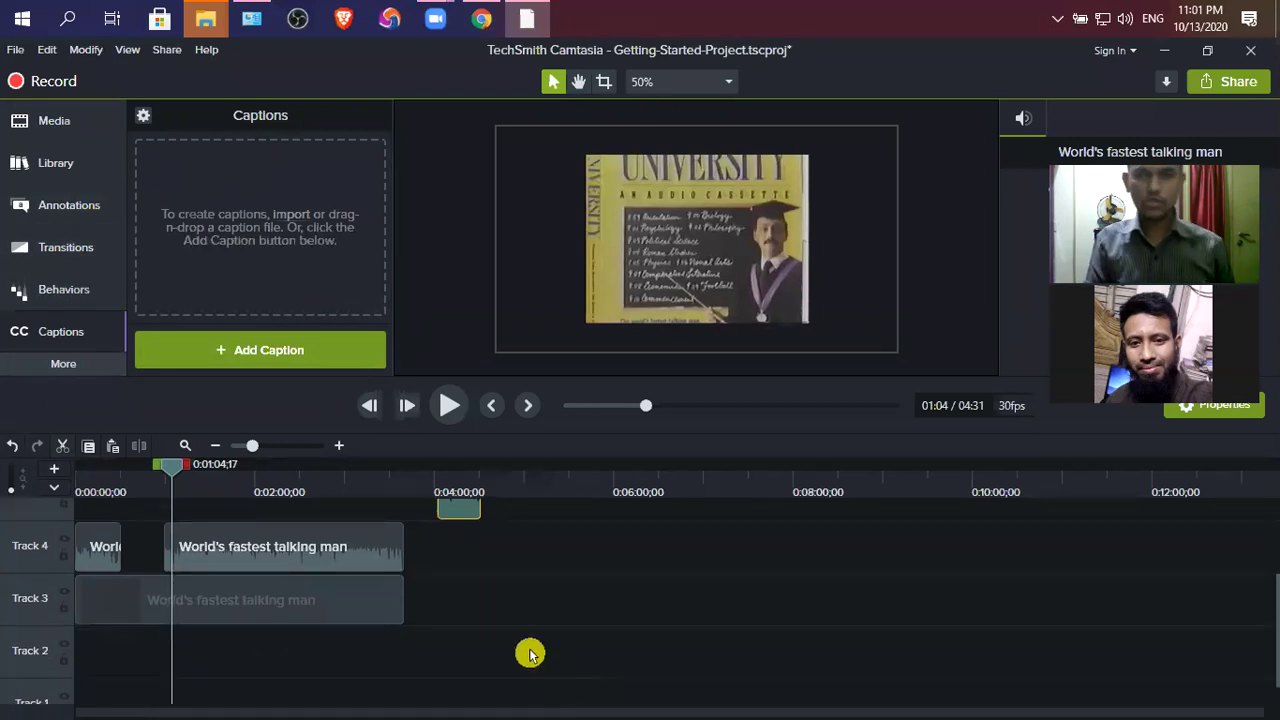
scroll(497, 637, up, 1)
drag(457, 540, 143, 594)
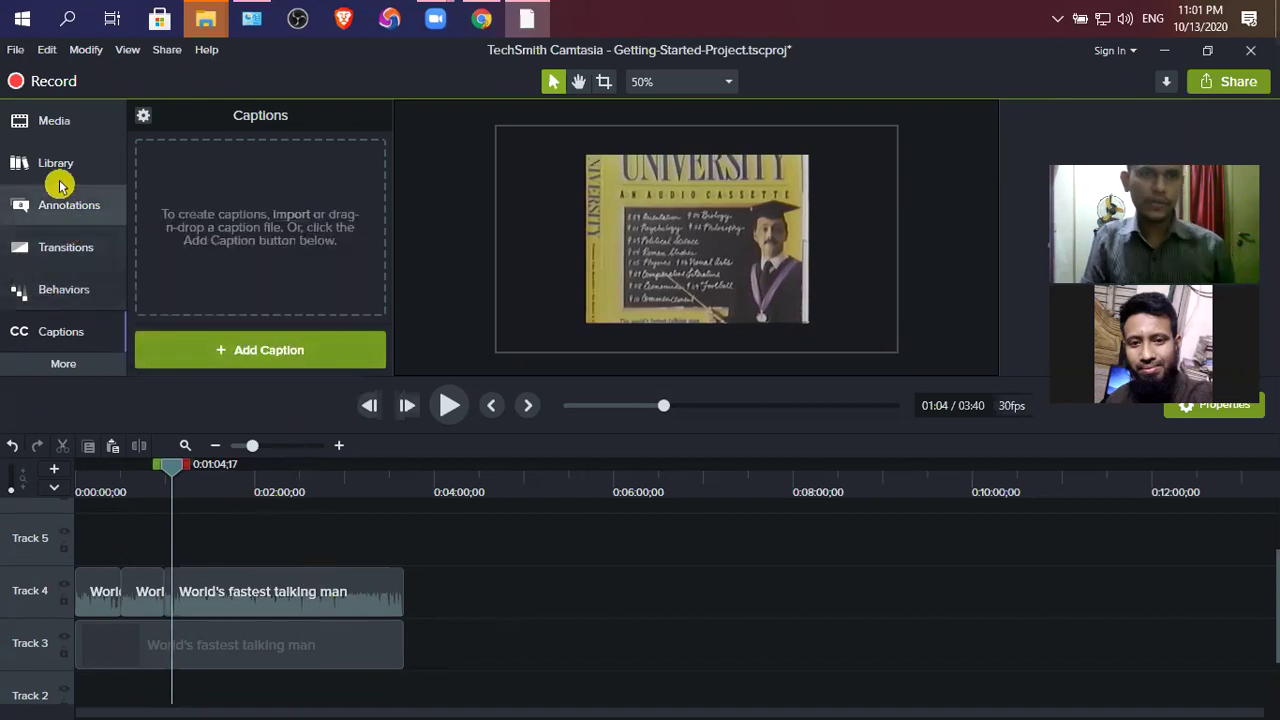
Step: Add the plain ABC text callout from the Basic style to Track 5, starting at about 0:01:24;00
click(78, 205)
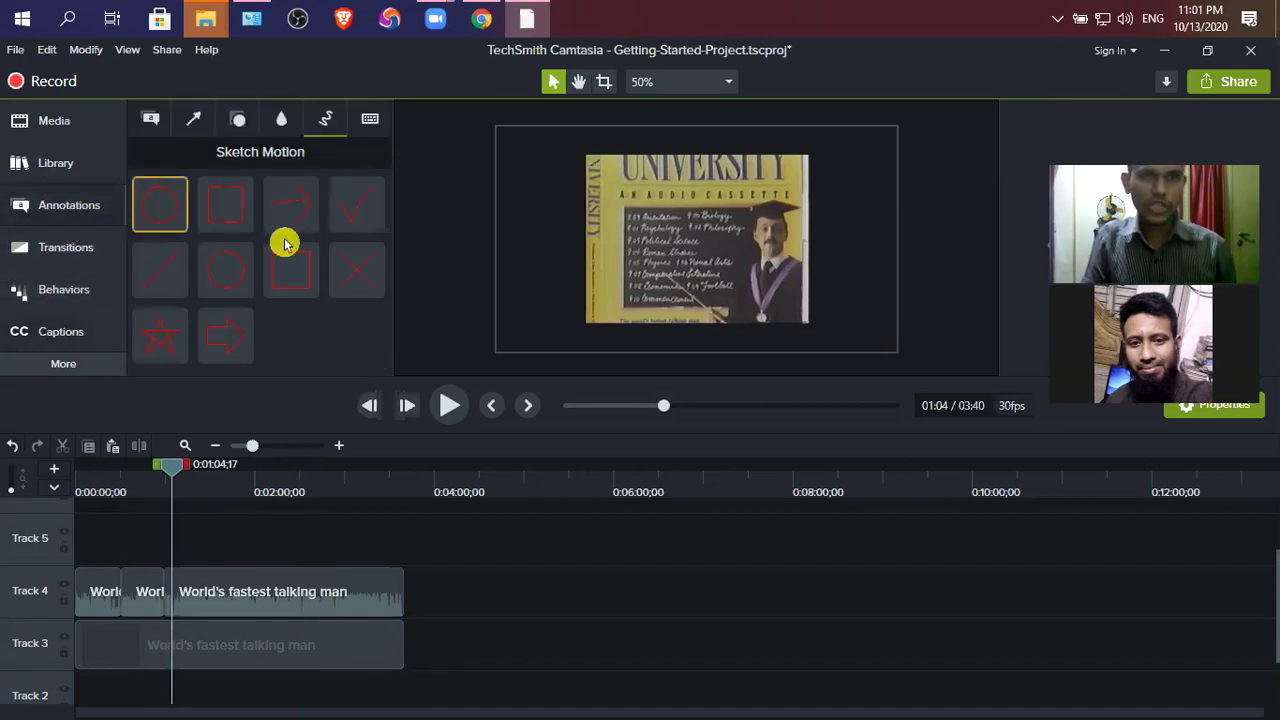
click(151, 127)
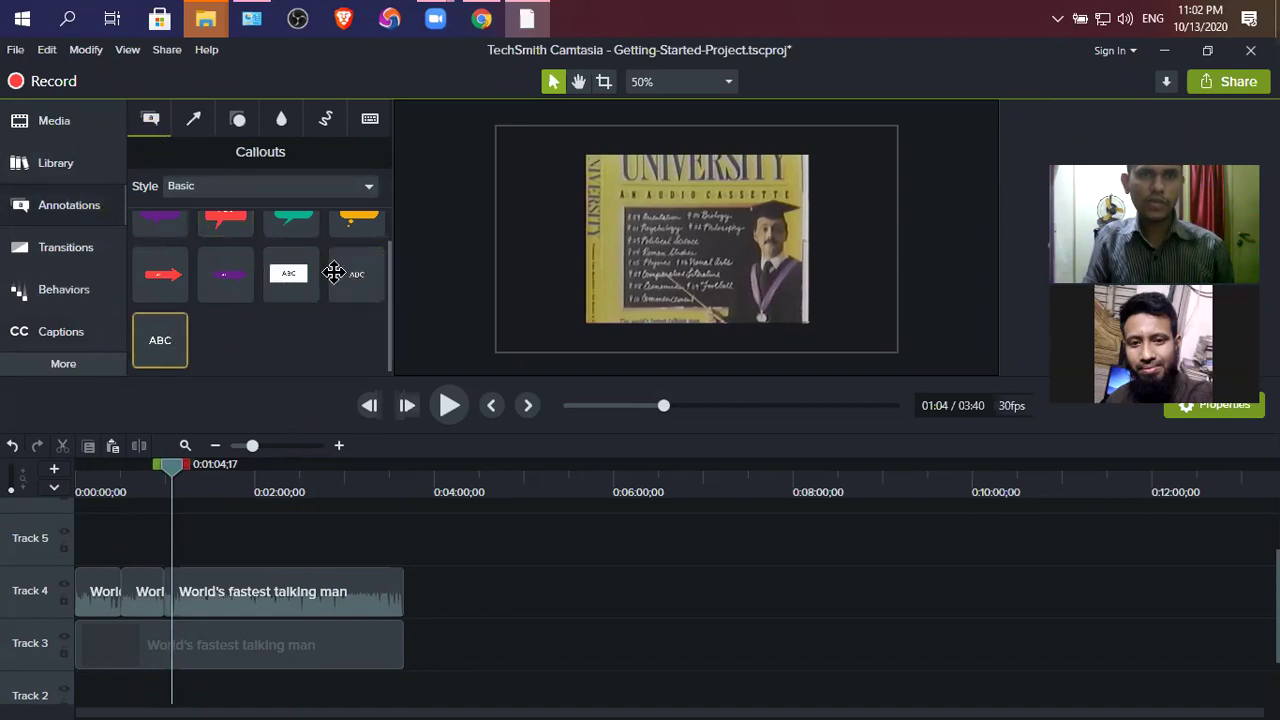
drag(163, 340, 297, 535)
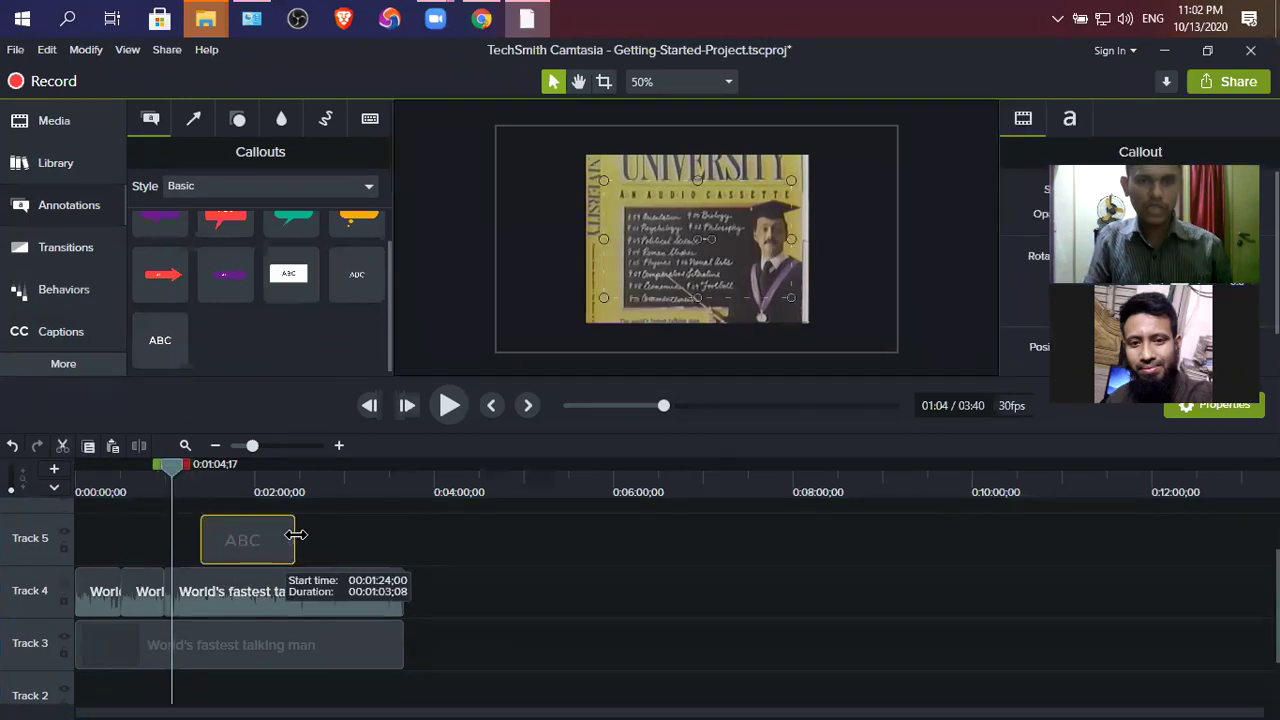
Step: Set the duration of the ABC callout on Track 5 to 10 seconds
right_click(258, 542)
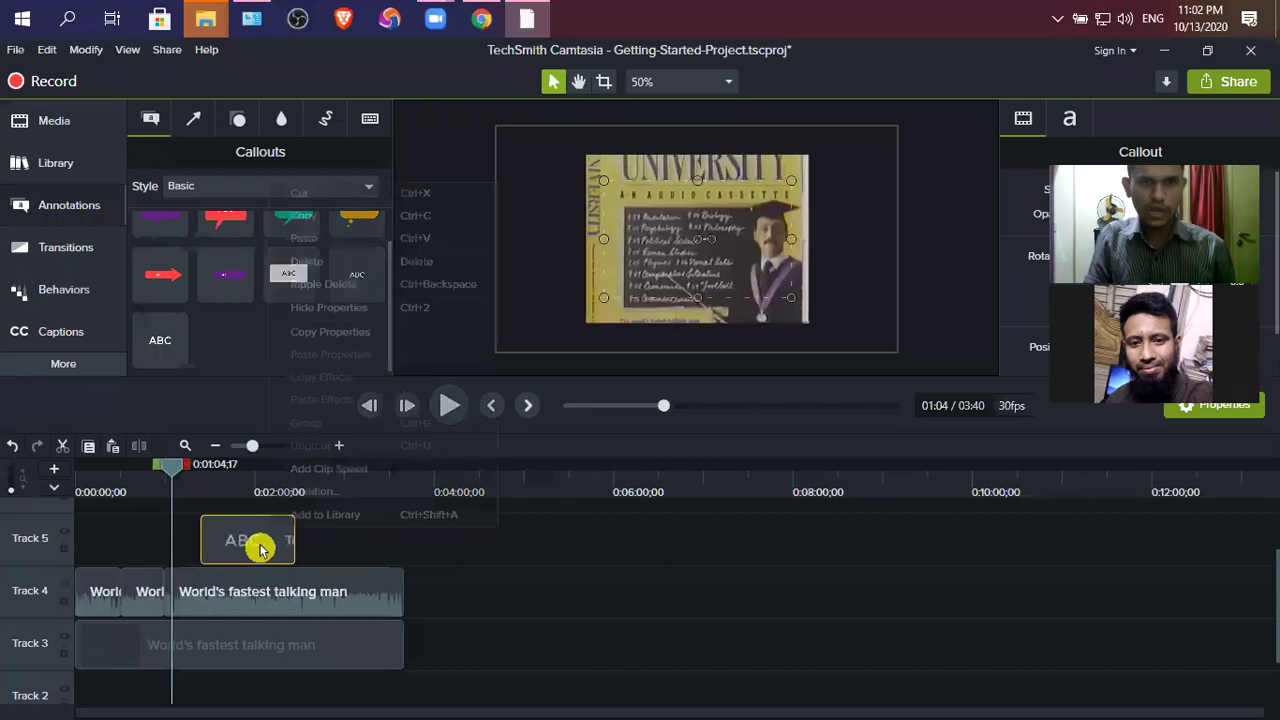
click(314, 492)
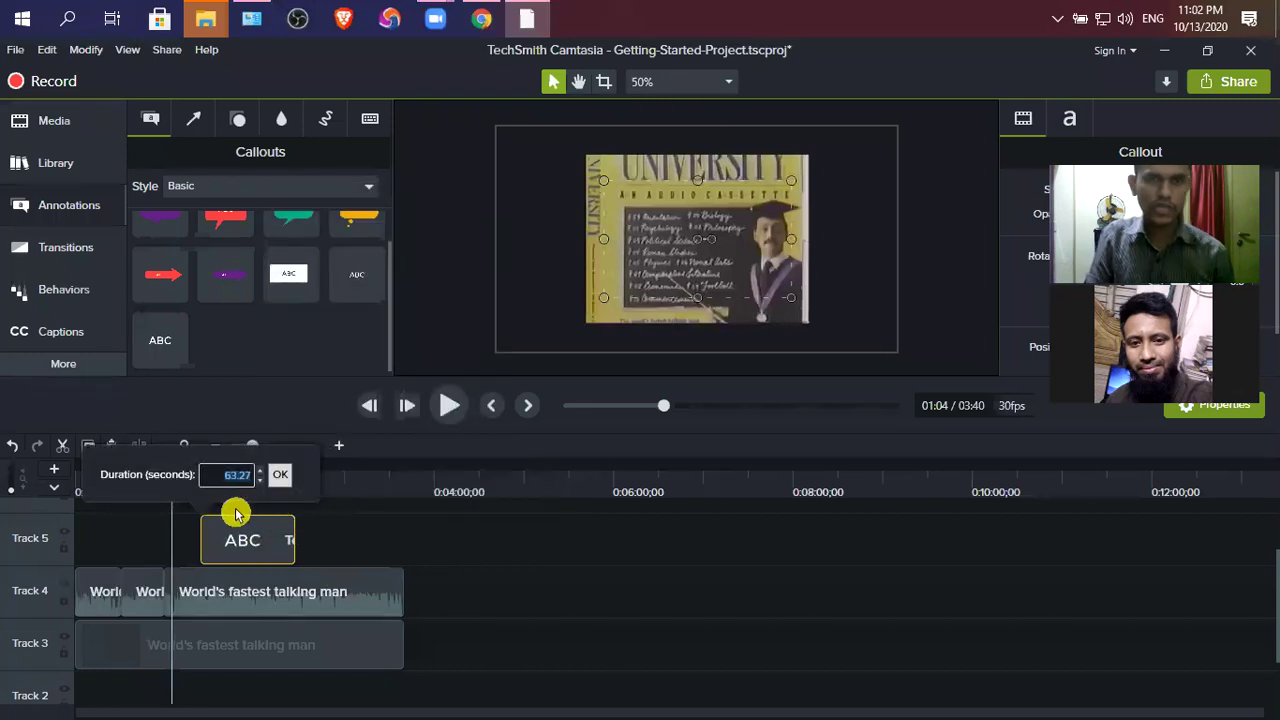
click(228, 476)
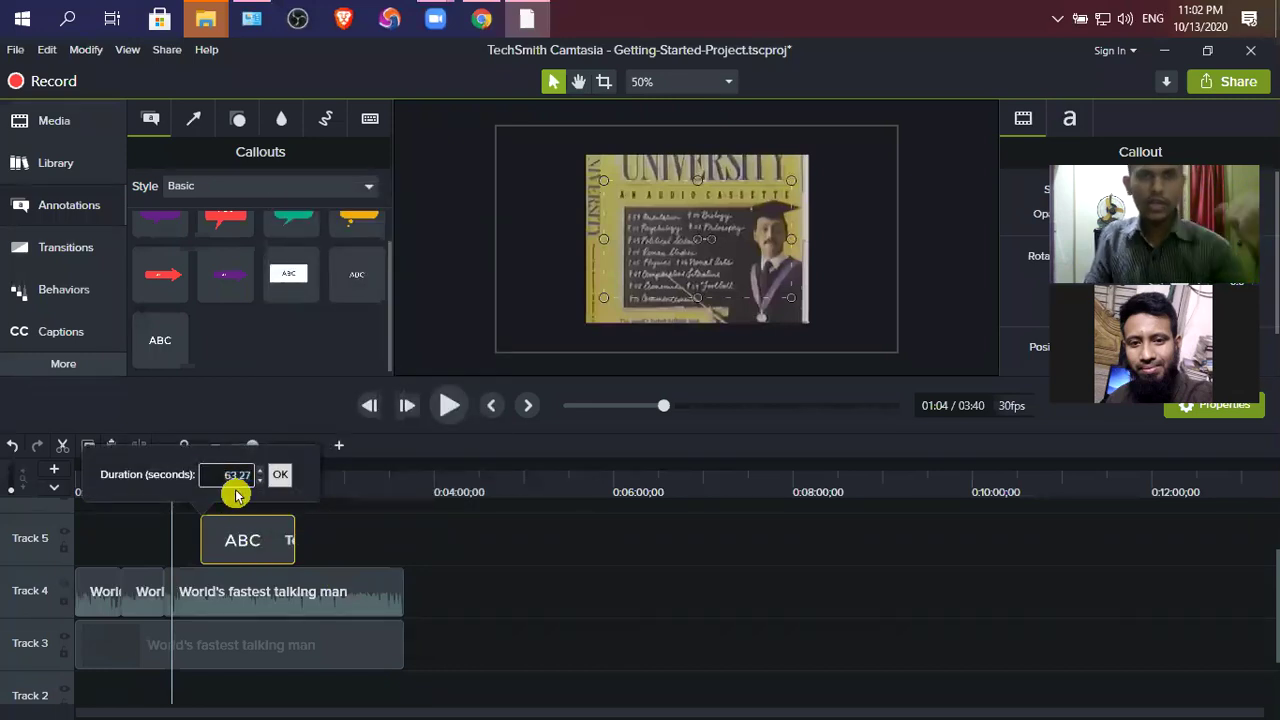
key(BackSpace)
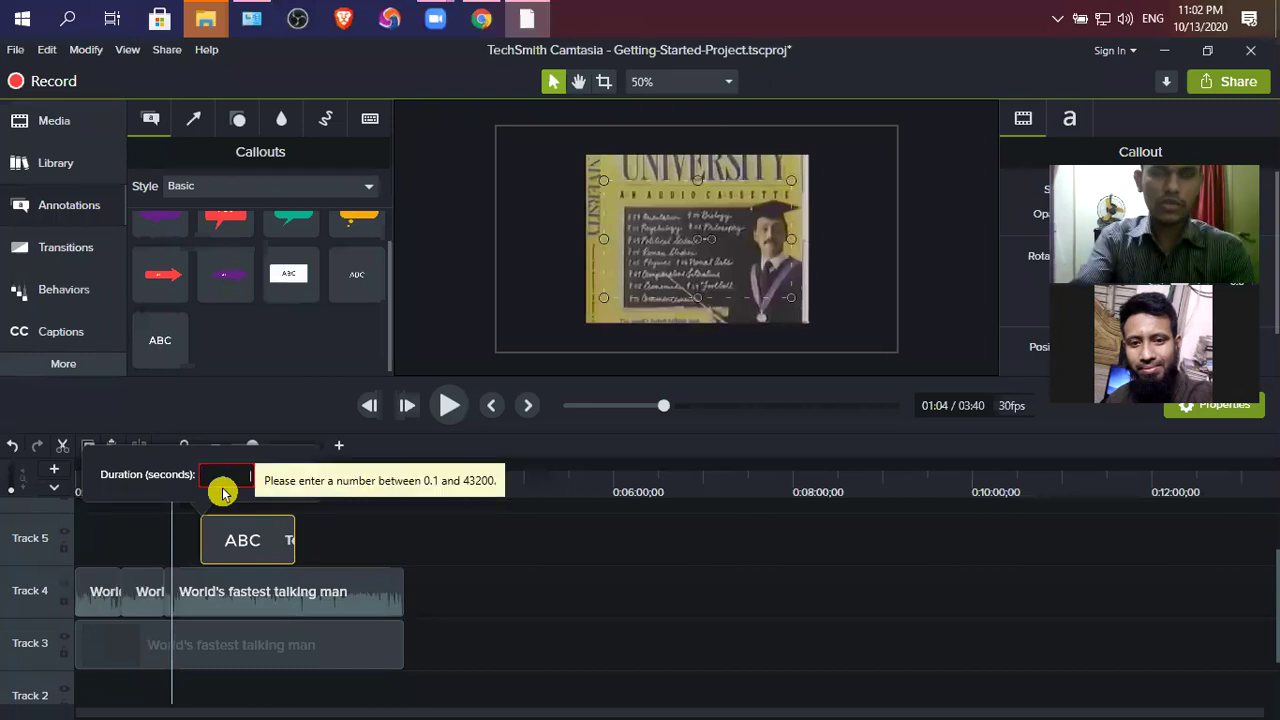
text(10)
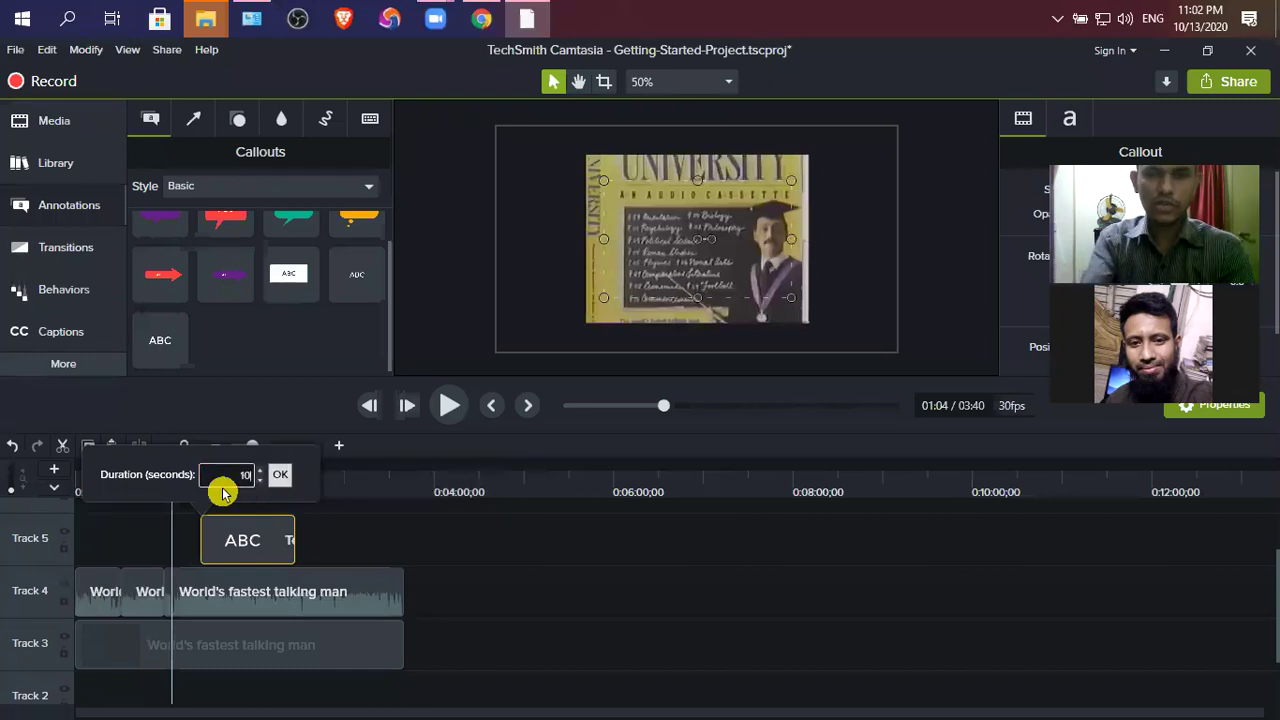
click(277, 476)
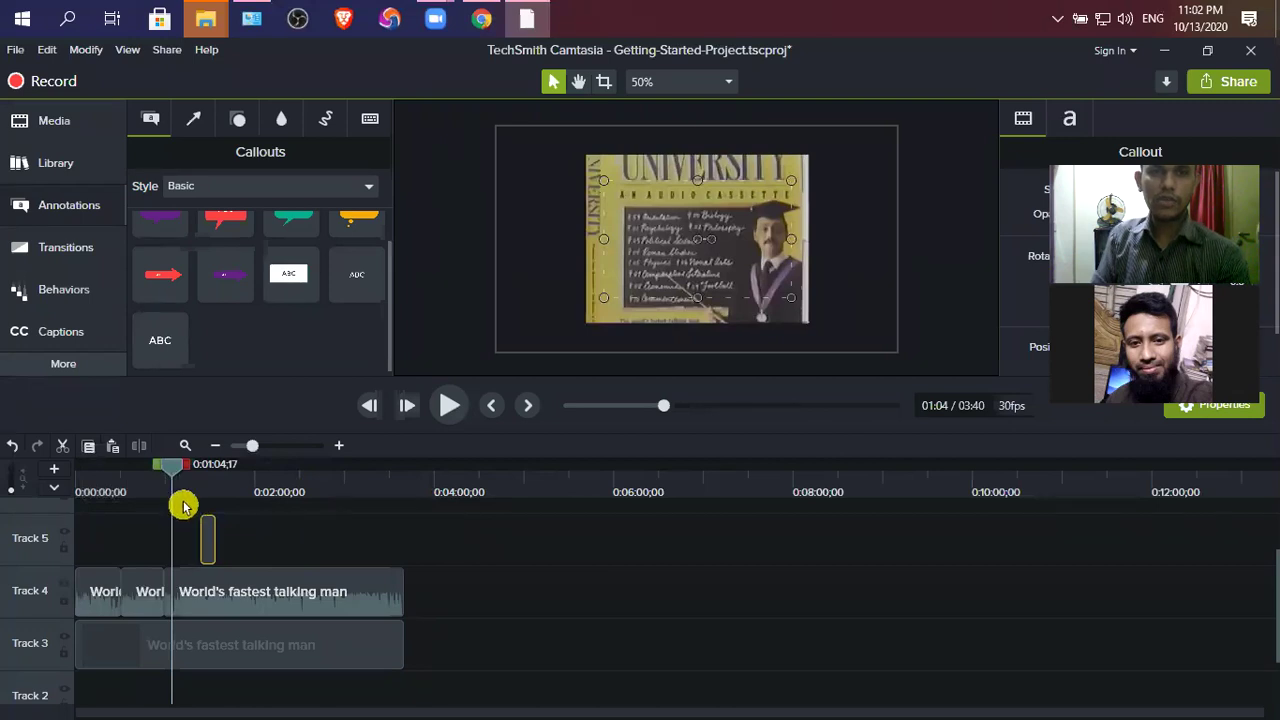
Step: Preview the callout at 0:01:27;23 and reshape its text box into a low strip wider than the canvas frame
drag(170, 467, 207, 467)
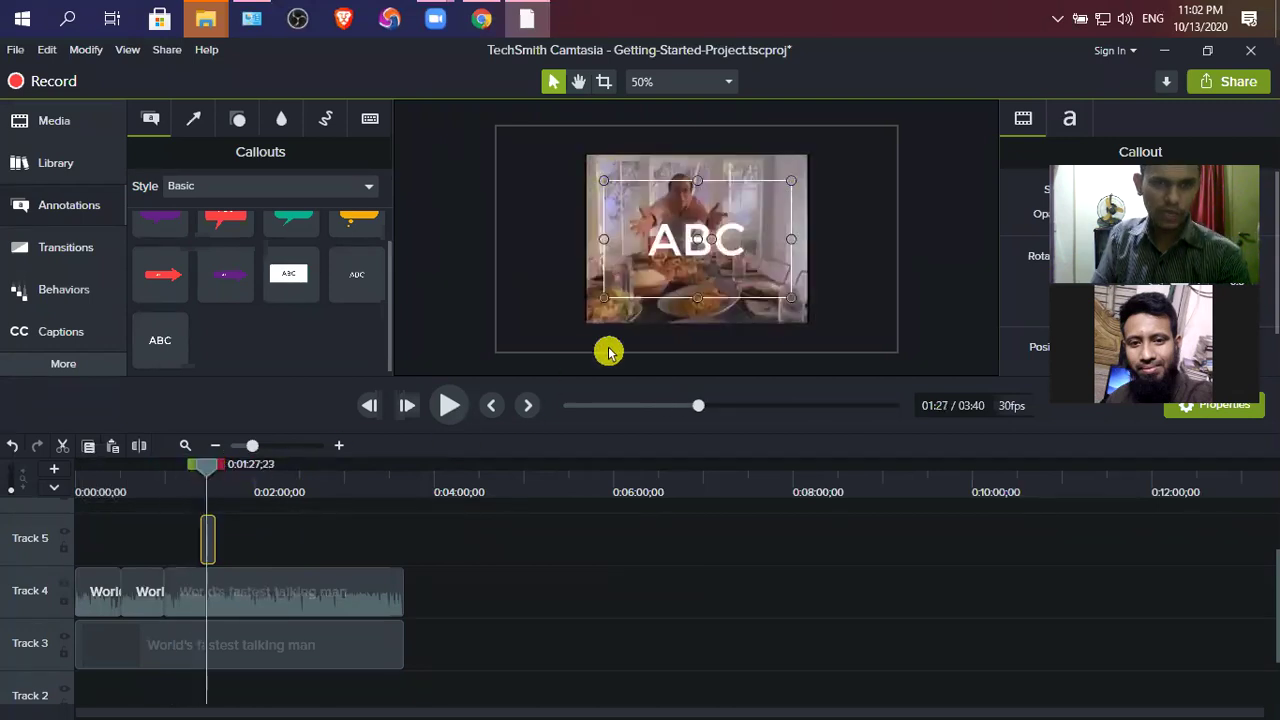
drag(604, 182, 454, 272)
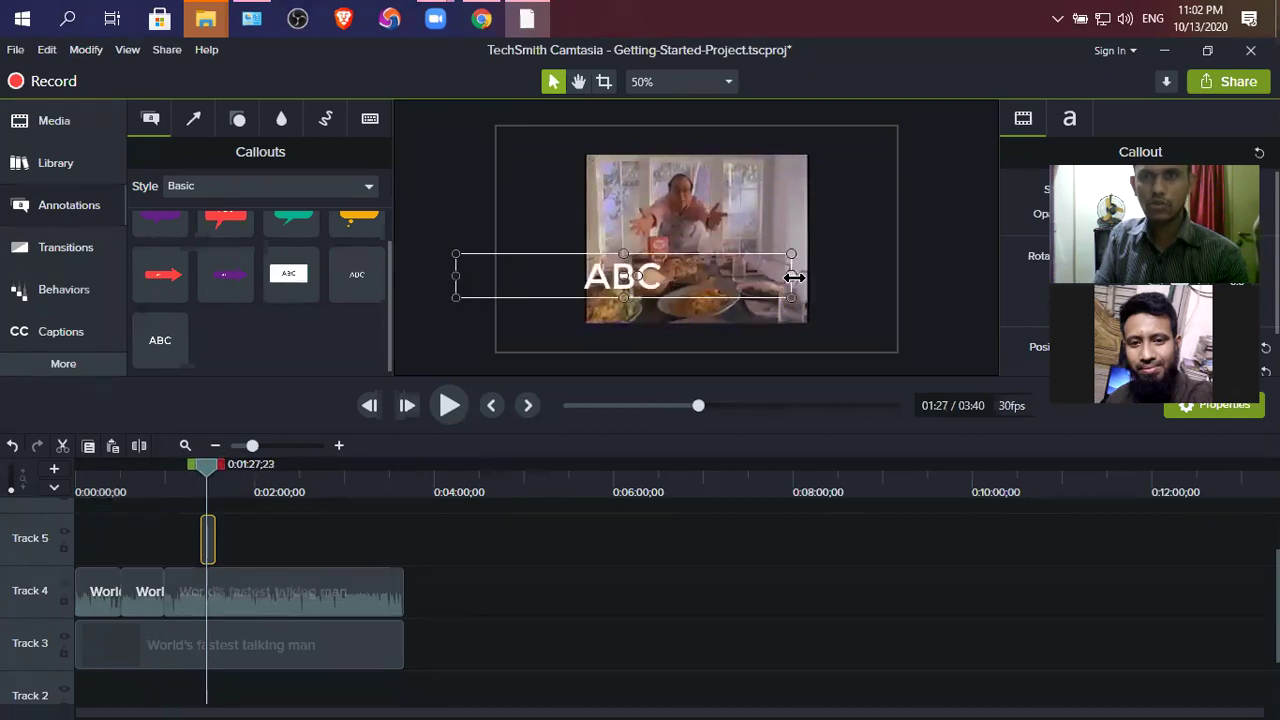
drag(791, 275, 920, 277)
Step: Enlarge and reposition the World's fastest talking man video so that it fills the whole canvas frame
click(609, 165)
drag(584, 155, 490, 126)
drag(805, 322, 874, 351)
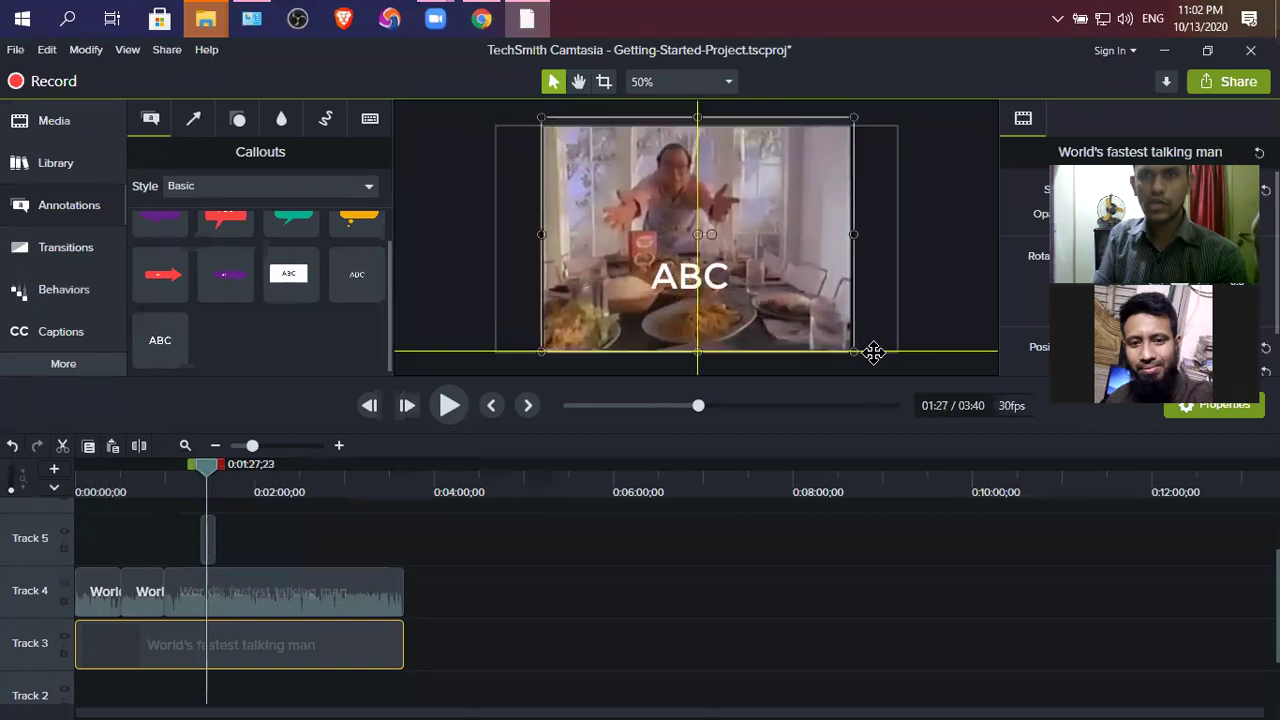
drag(613, 189, 547, 159)
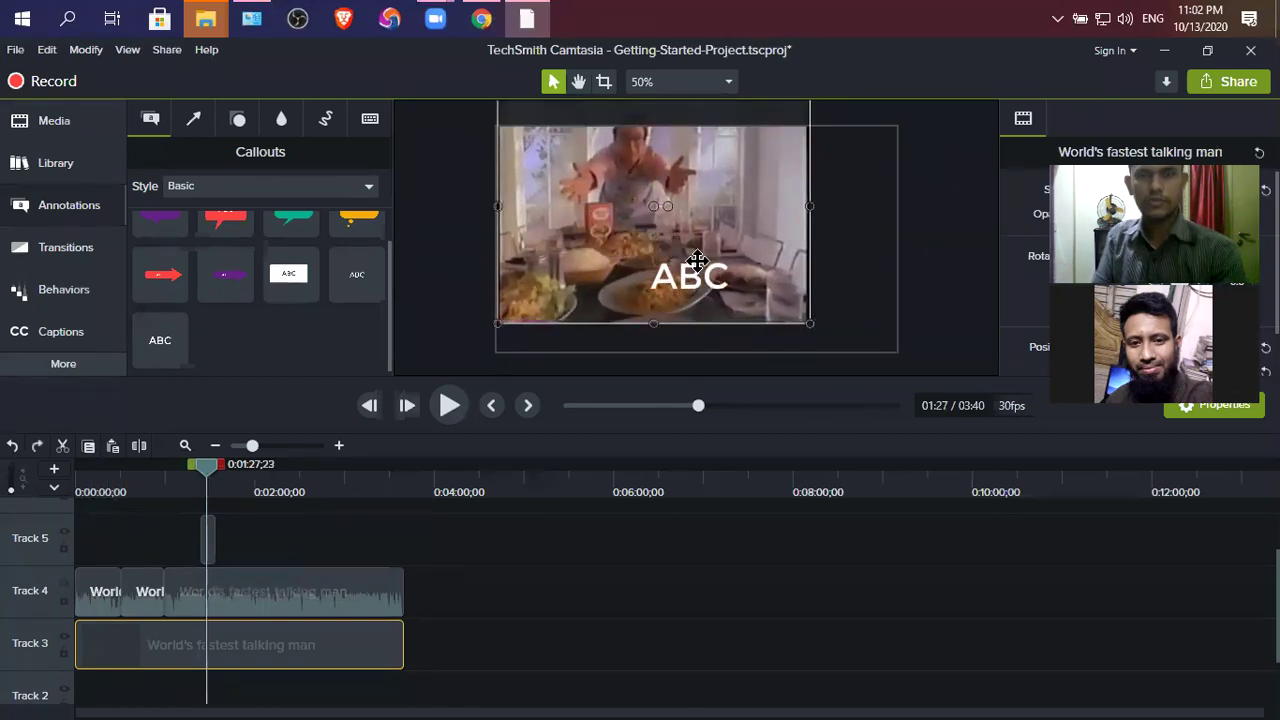
drag(809, 326, 917, 366)
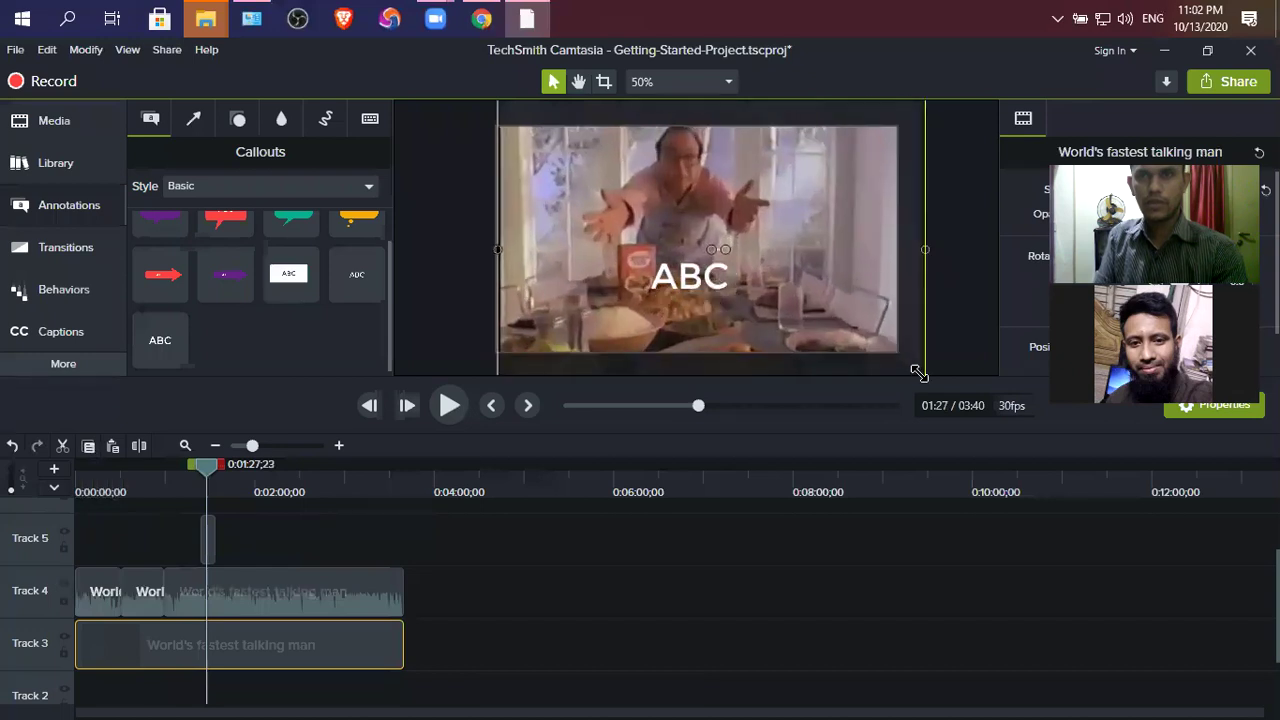
Step: Move the ABC callout to the lower edge of the video, replace its text with "Digital Learning Point", and slightly reduce the box height
click(711, 274)
drag(711, 274, 729, 332)
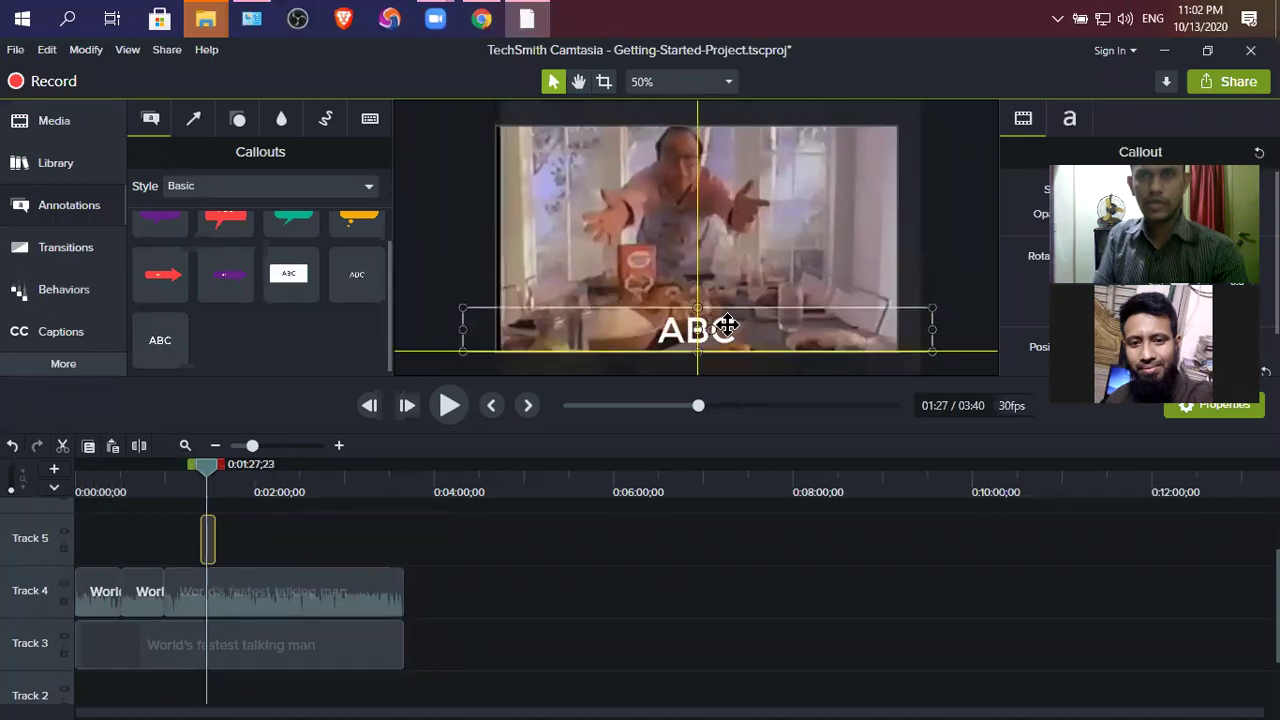
double_click(758, 328)
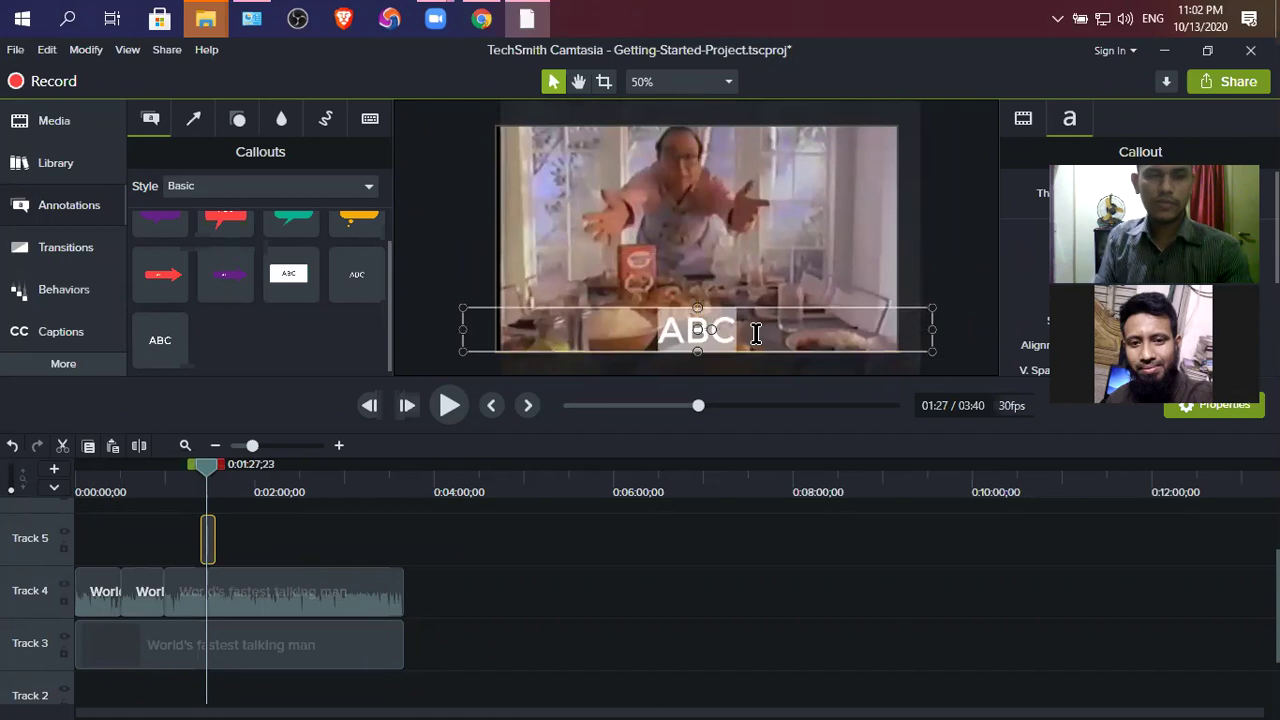
text(Digita)
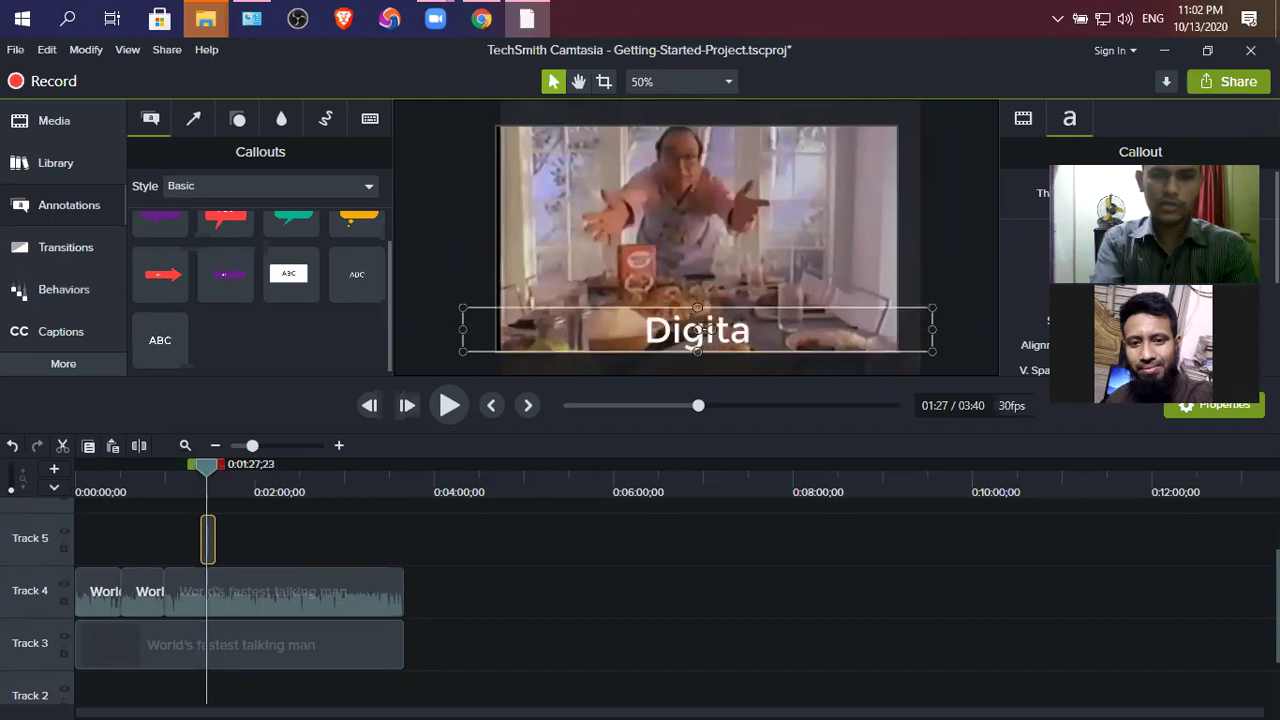
text(l Learnin)
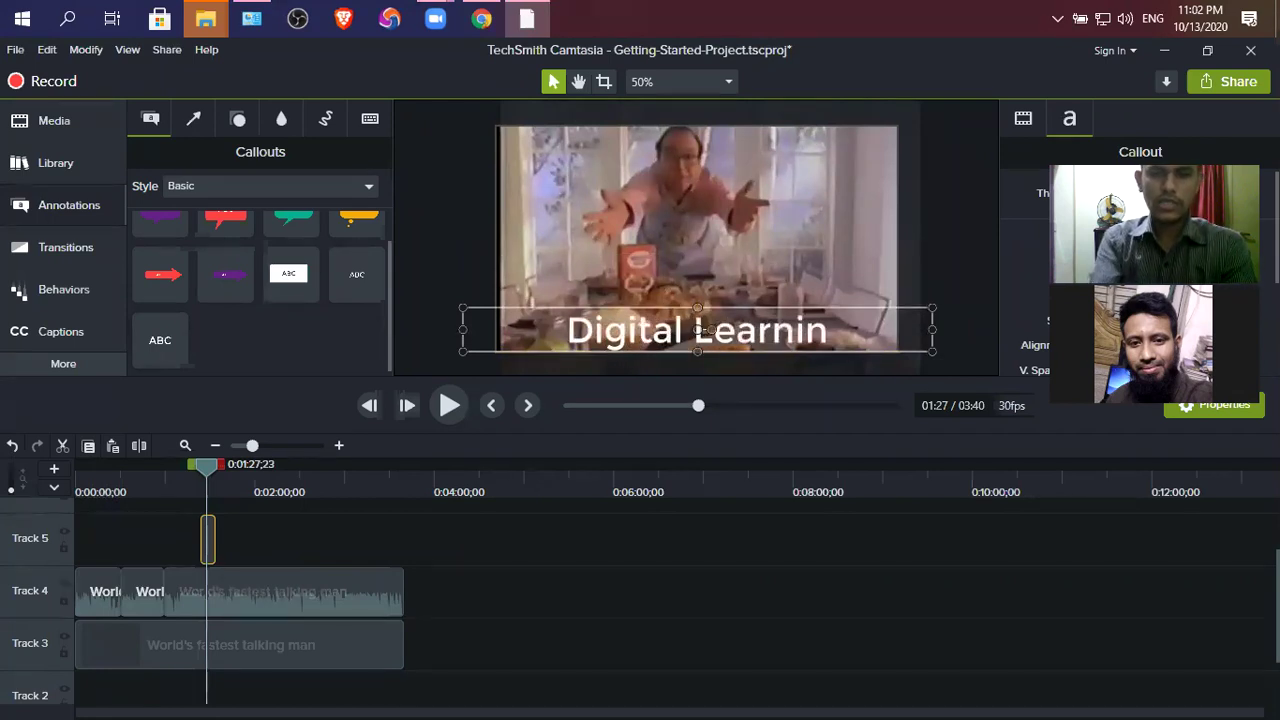
text(g Point)
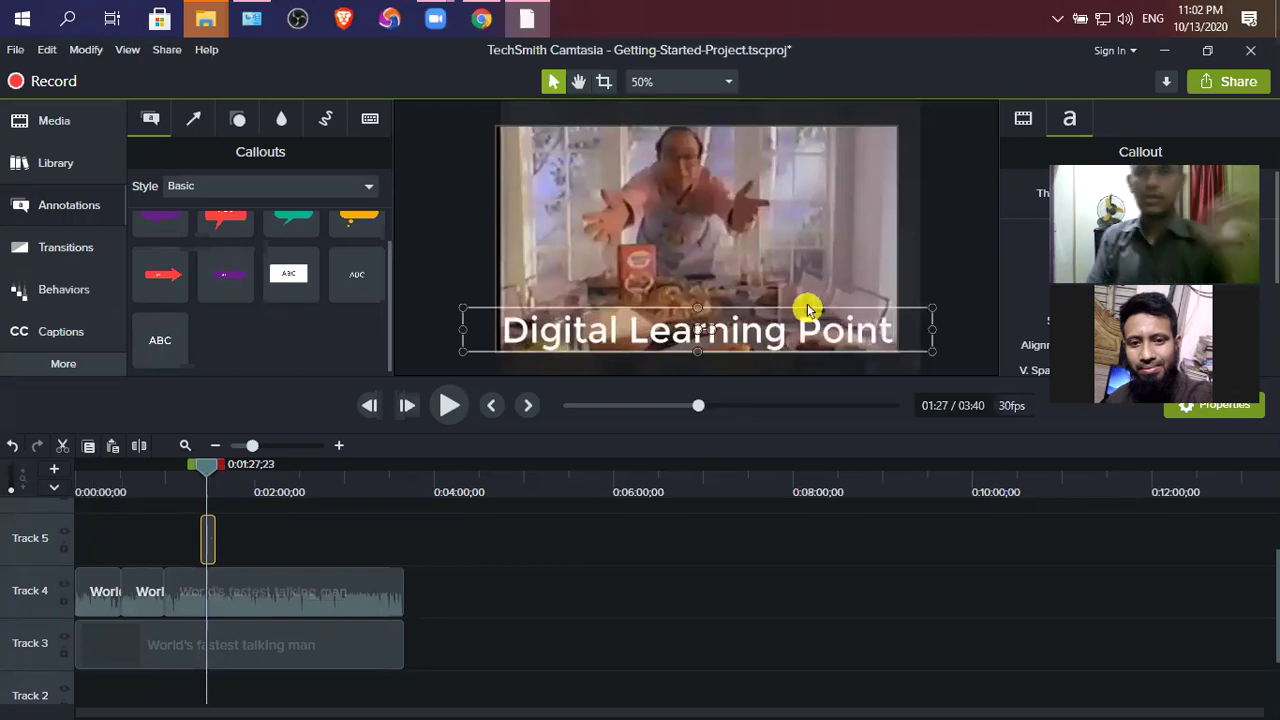
drag(724, 310, 701, 308)
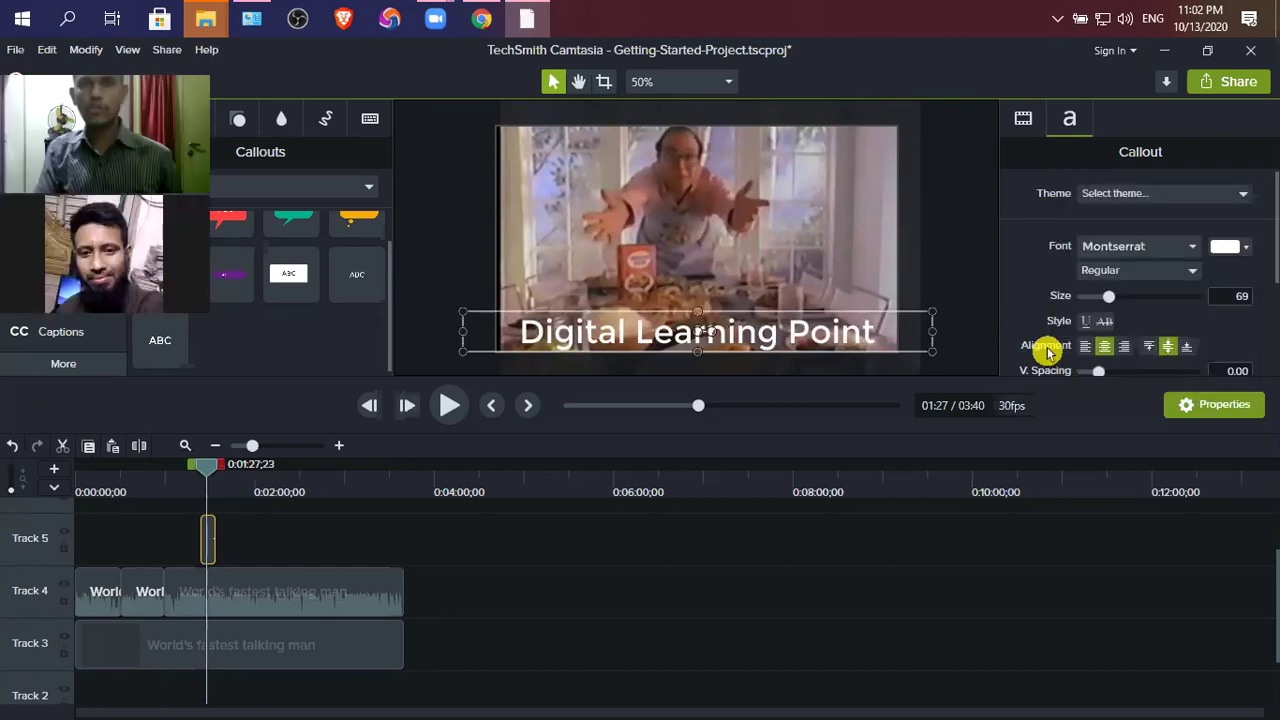
click(1213, 405)
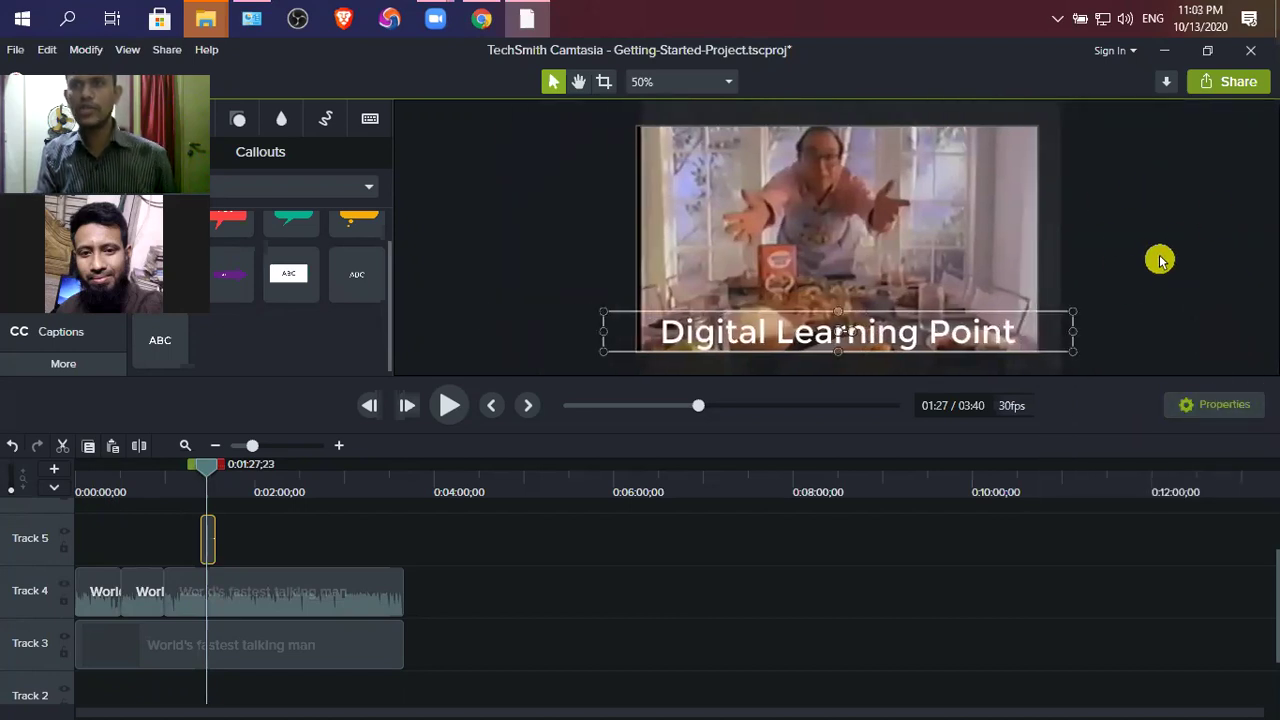
click(1213, 405)
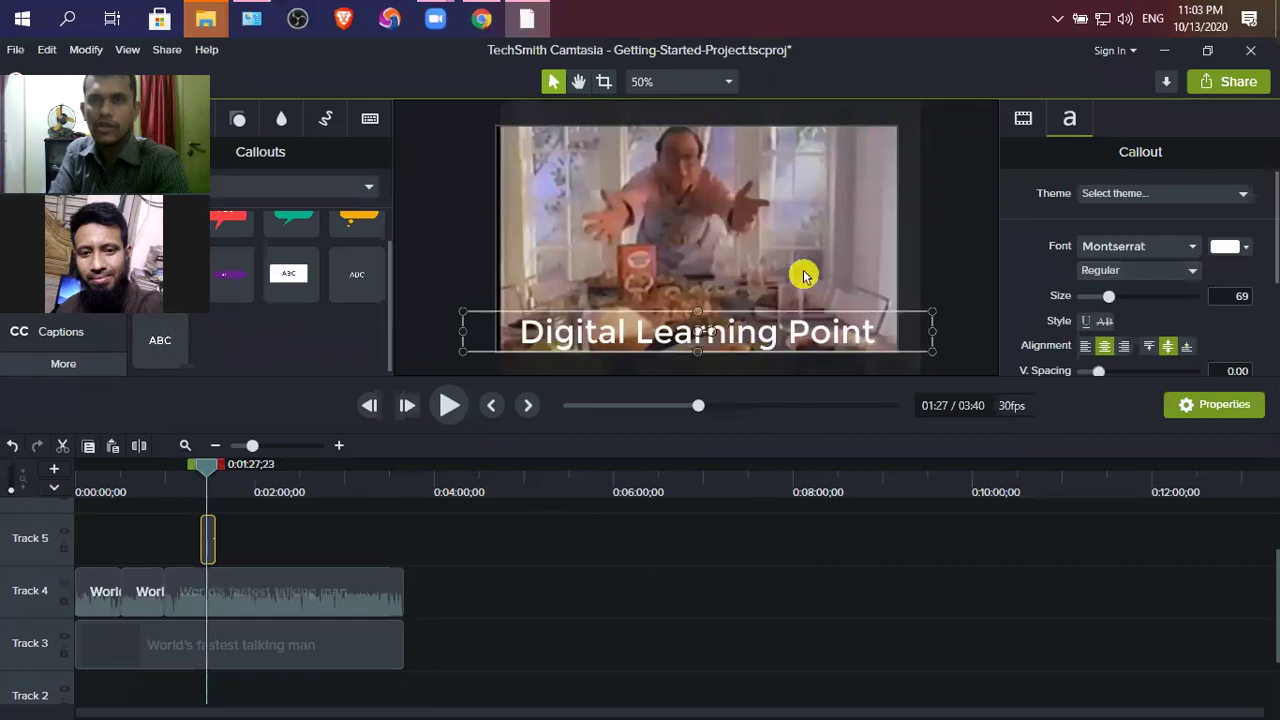
Step: Start a new custom production to export the project as a video
click(1240, 81)
mouse_move(1182, 343)
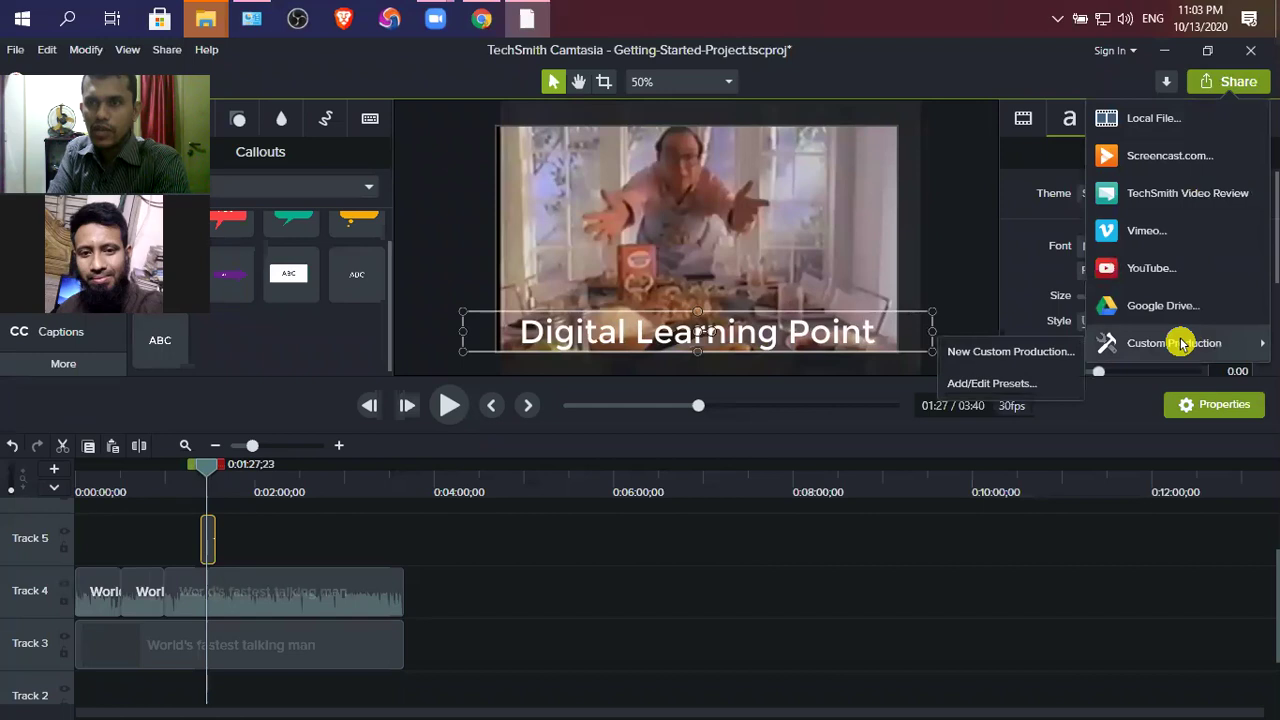
click(1010, 354)
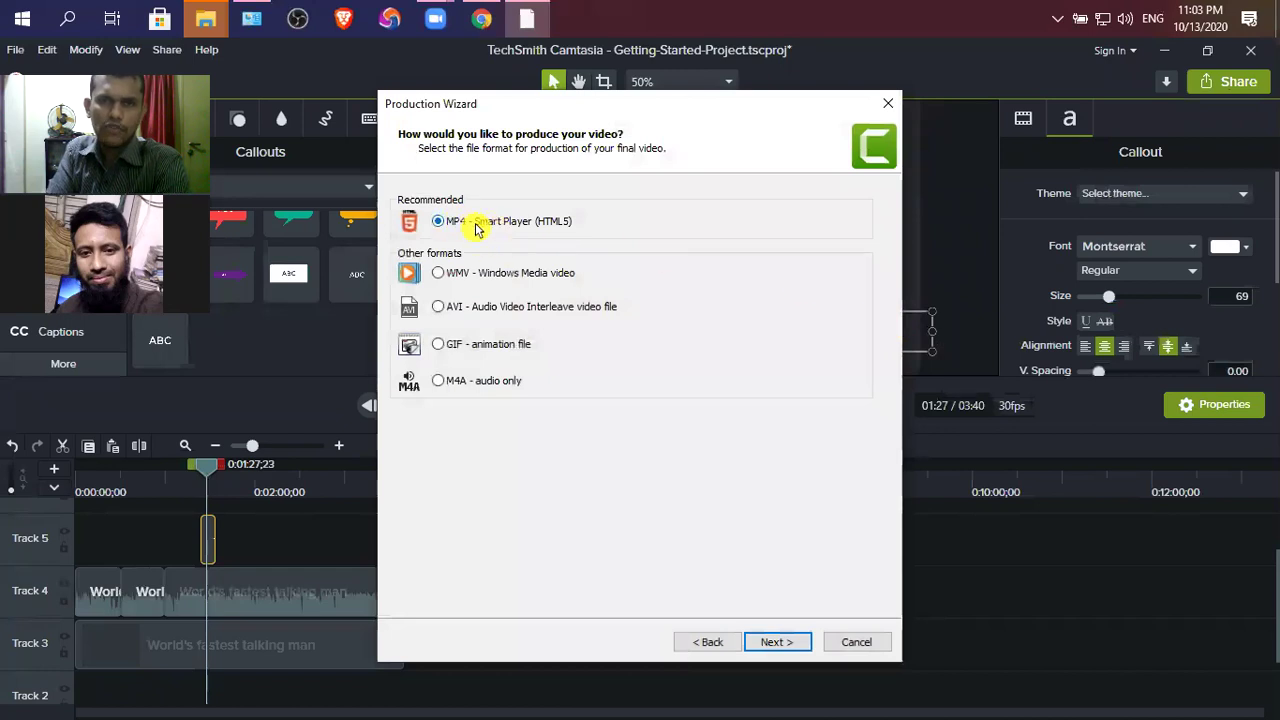